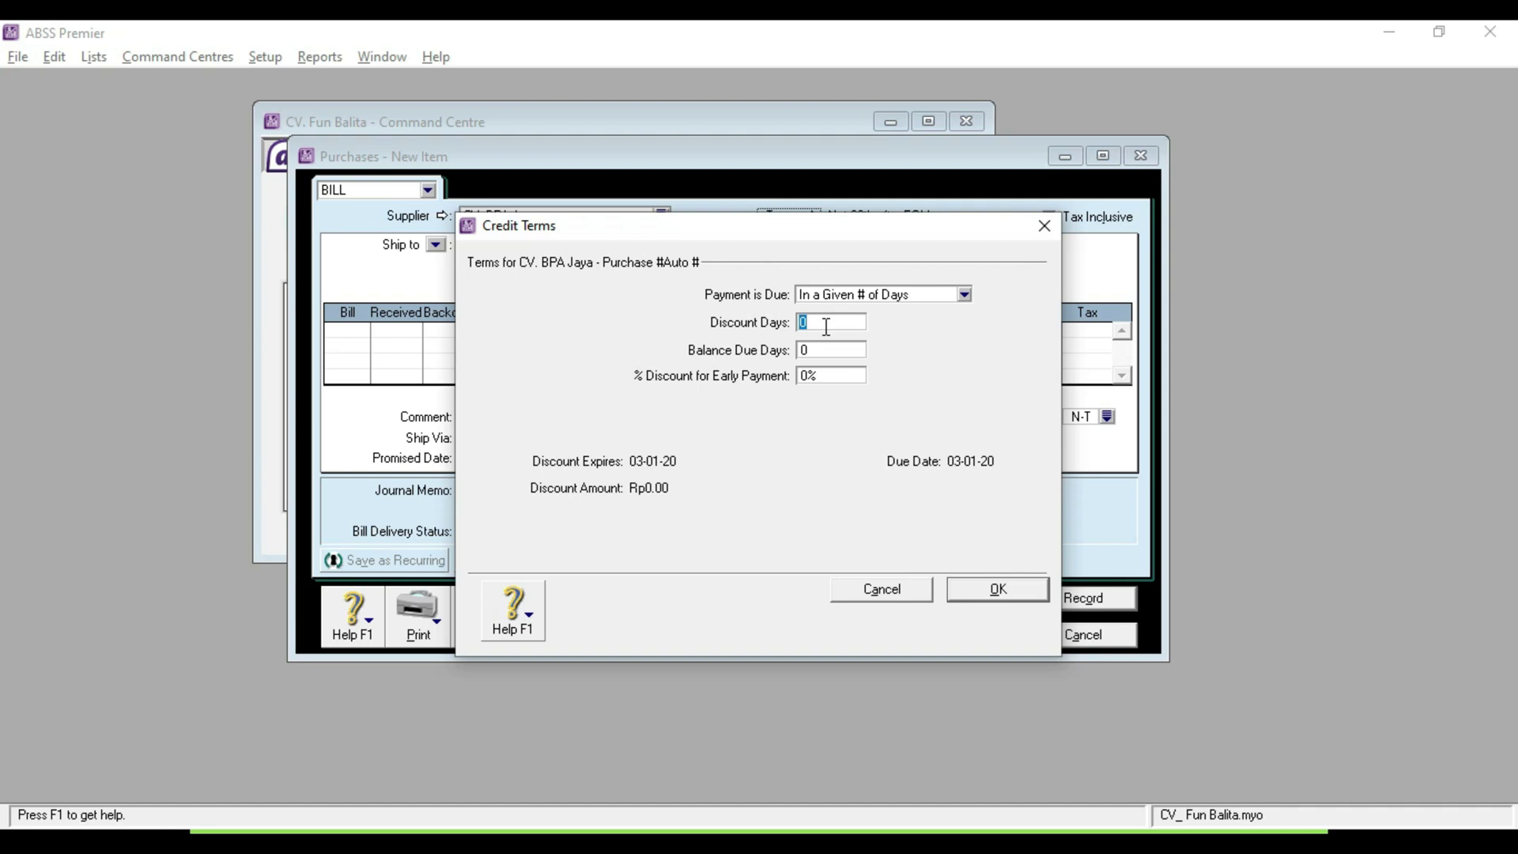
Set the credit terms to 10 discount days, 30 balance due days and a 2% discount for early payment
{"action": "type", "text": "10"}
{"action": "key", "text": "Tab"}
{"action": "type", "text": "3"}
{"action": "key", "text": "Tab"}
{"action": "left_click", "coordinate": [965, 591]}
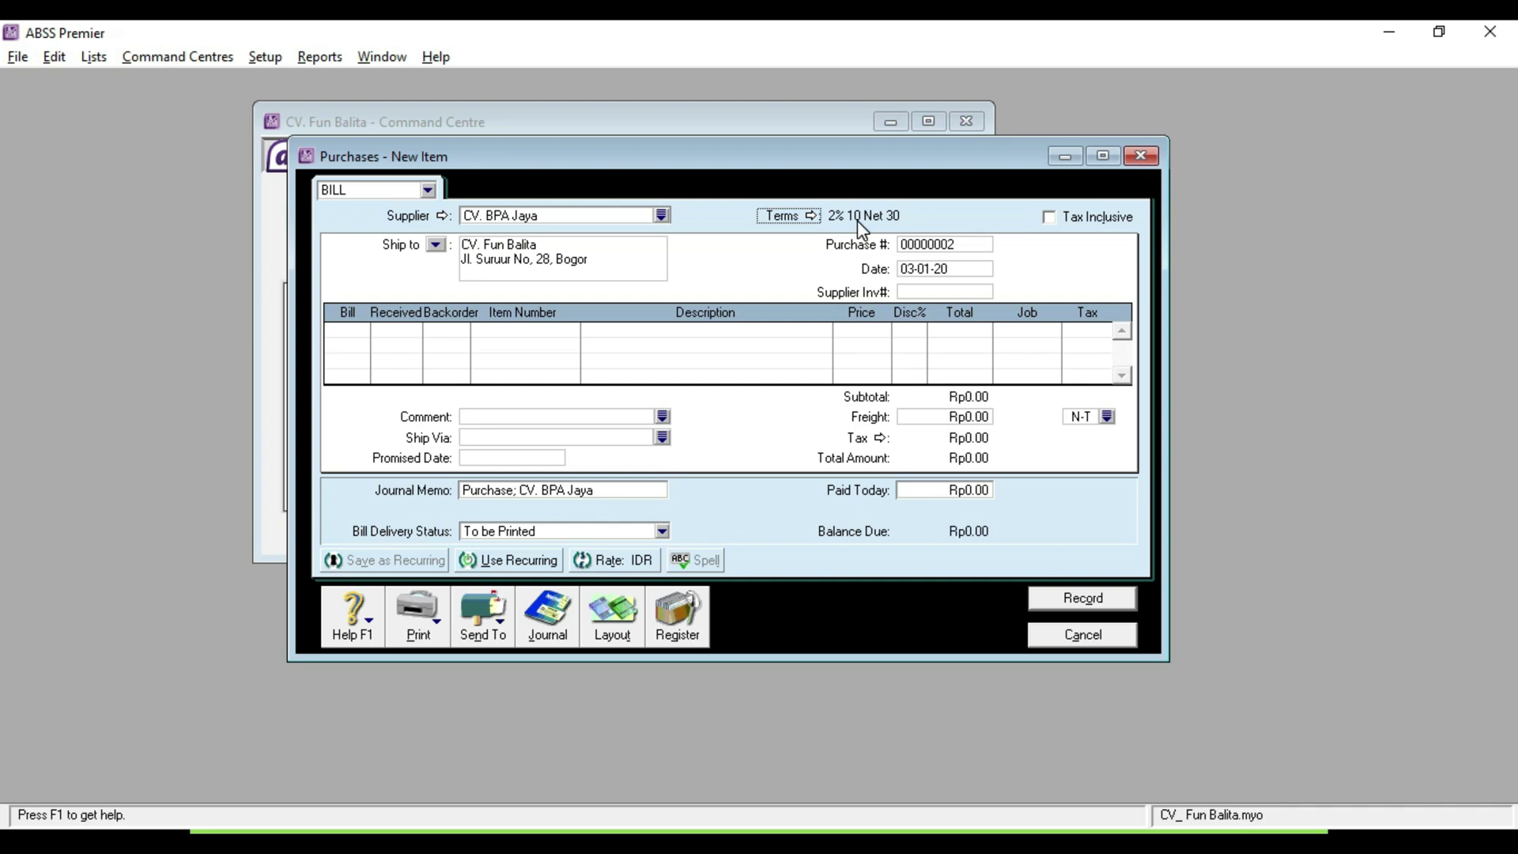
Fill in the bill's purchase number from the invoice slide and set the date to 16-01-20
{"action": "left_click", "coordinate": [946, 245]}
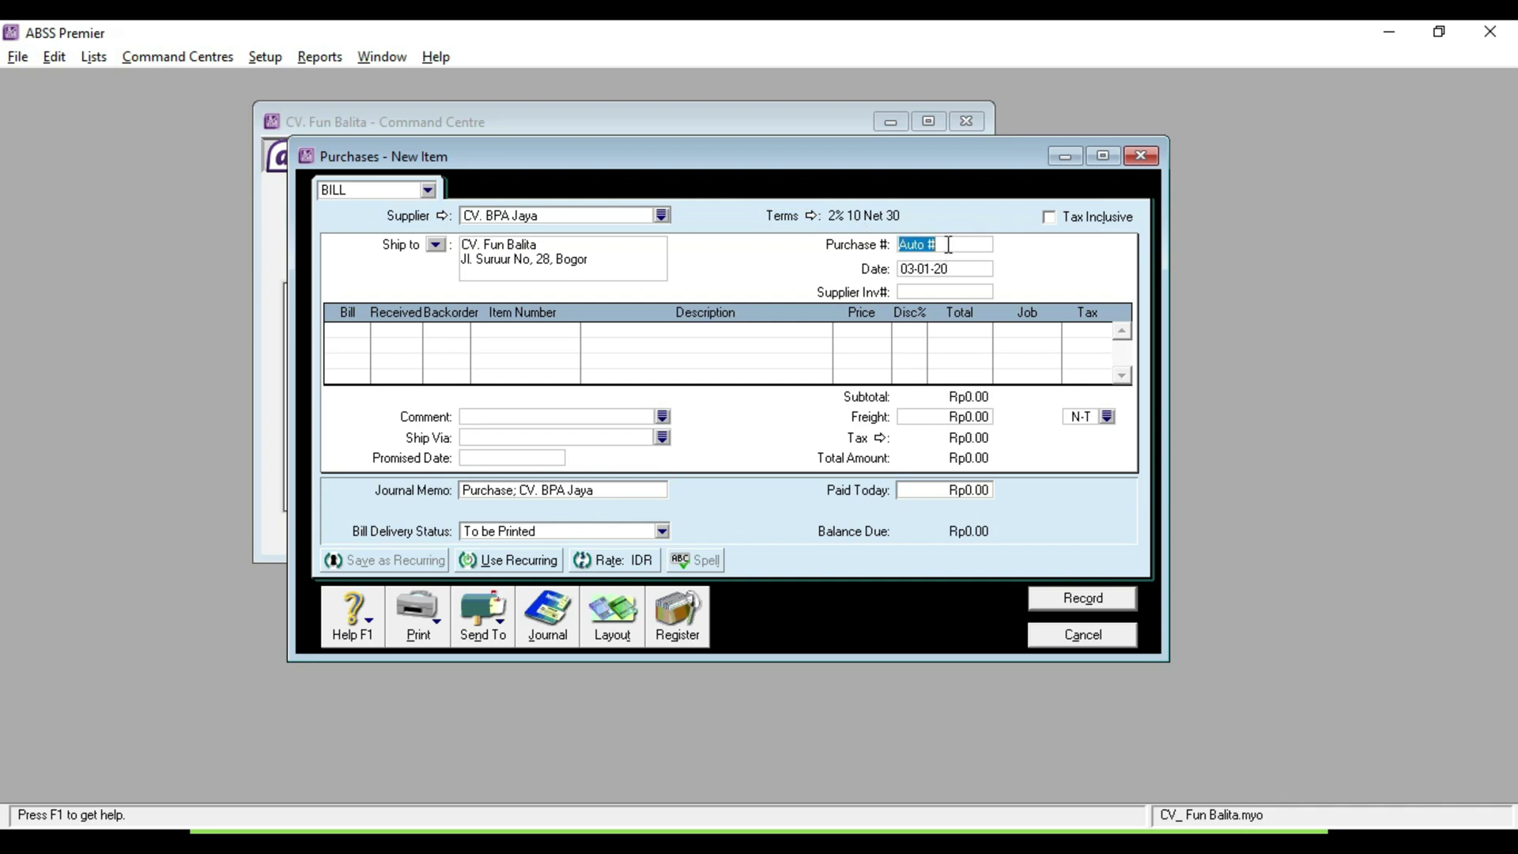
{"action": "key", "text": "alt+Tab"}
{"action": "key", "text": "alt+Tab"}
{"action": "type", "text": "PU"}
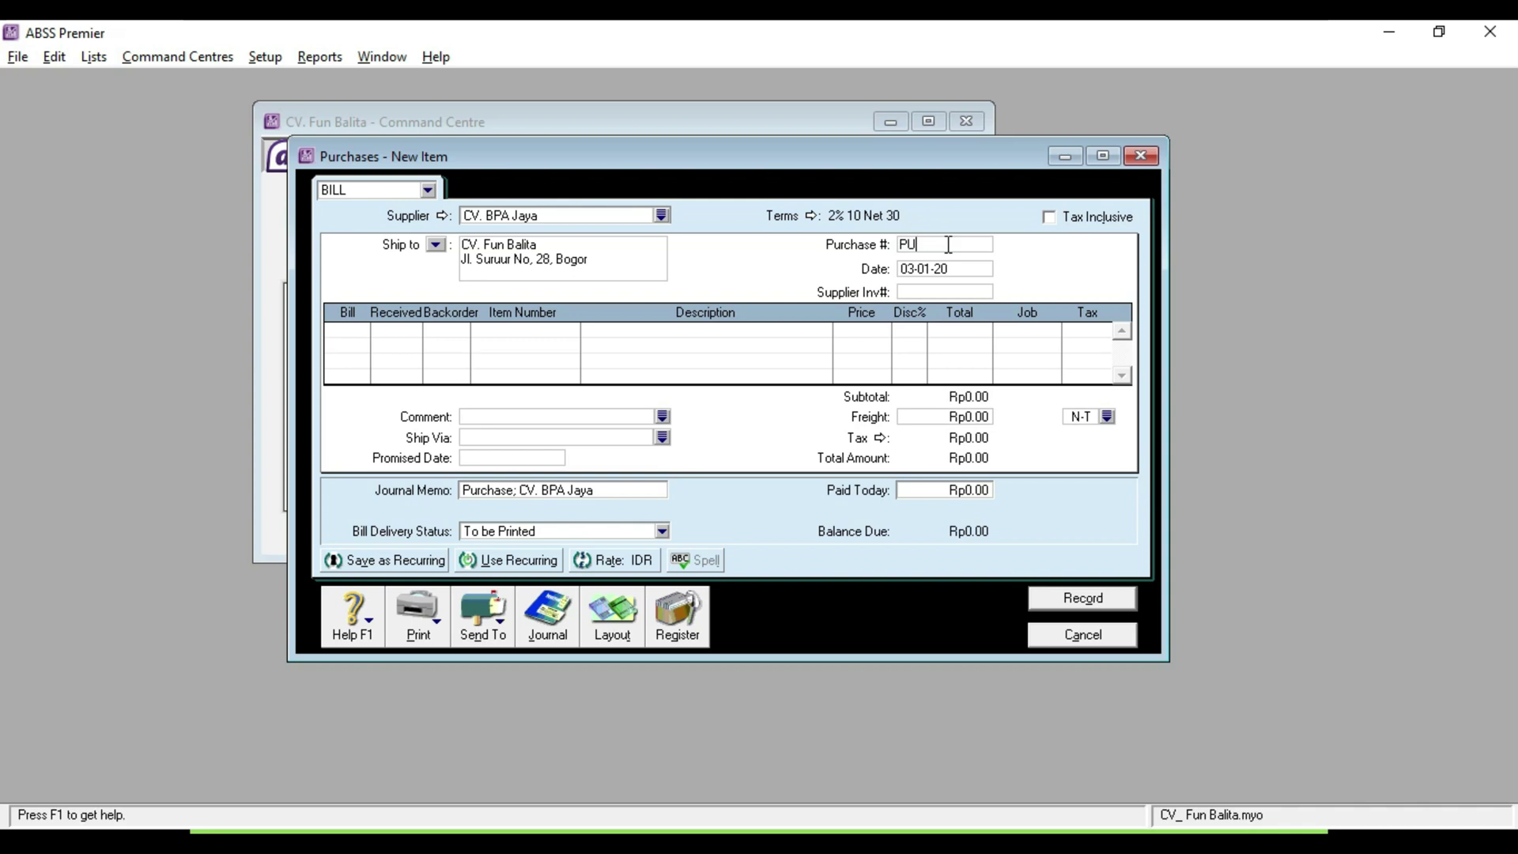
{"action": "type", "text": "-02"}
{"action": "key", "text": "Tab"}
{"action": "key", "text": "alt+Tab"}
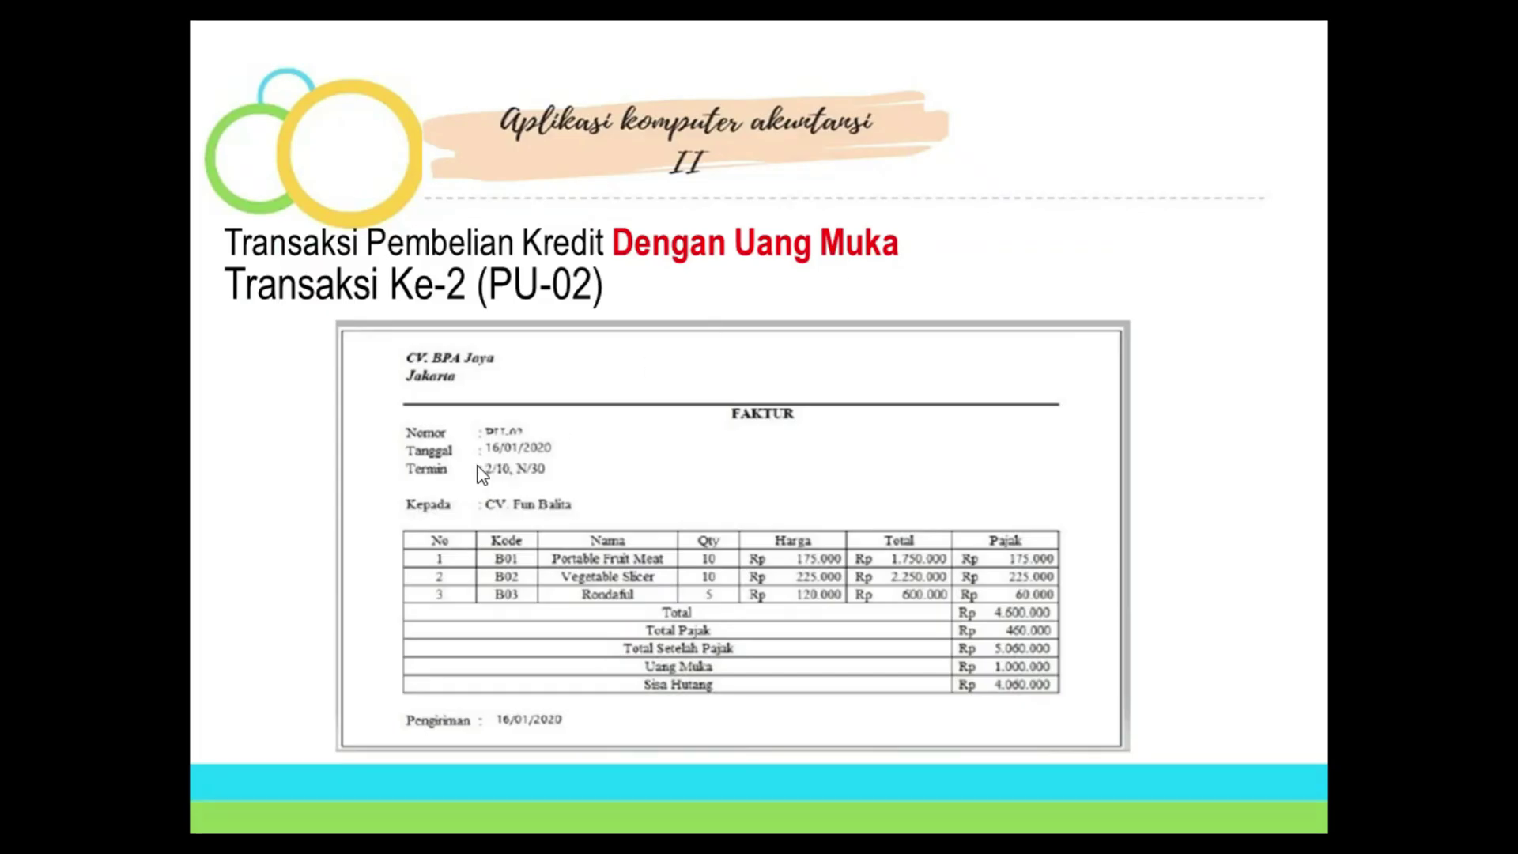
{"action": "key", "text": "alt+Tab"}
{"action": "type", "text": "1"}
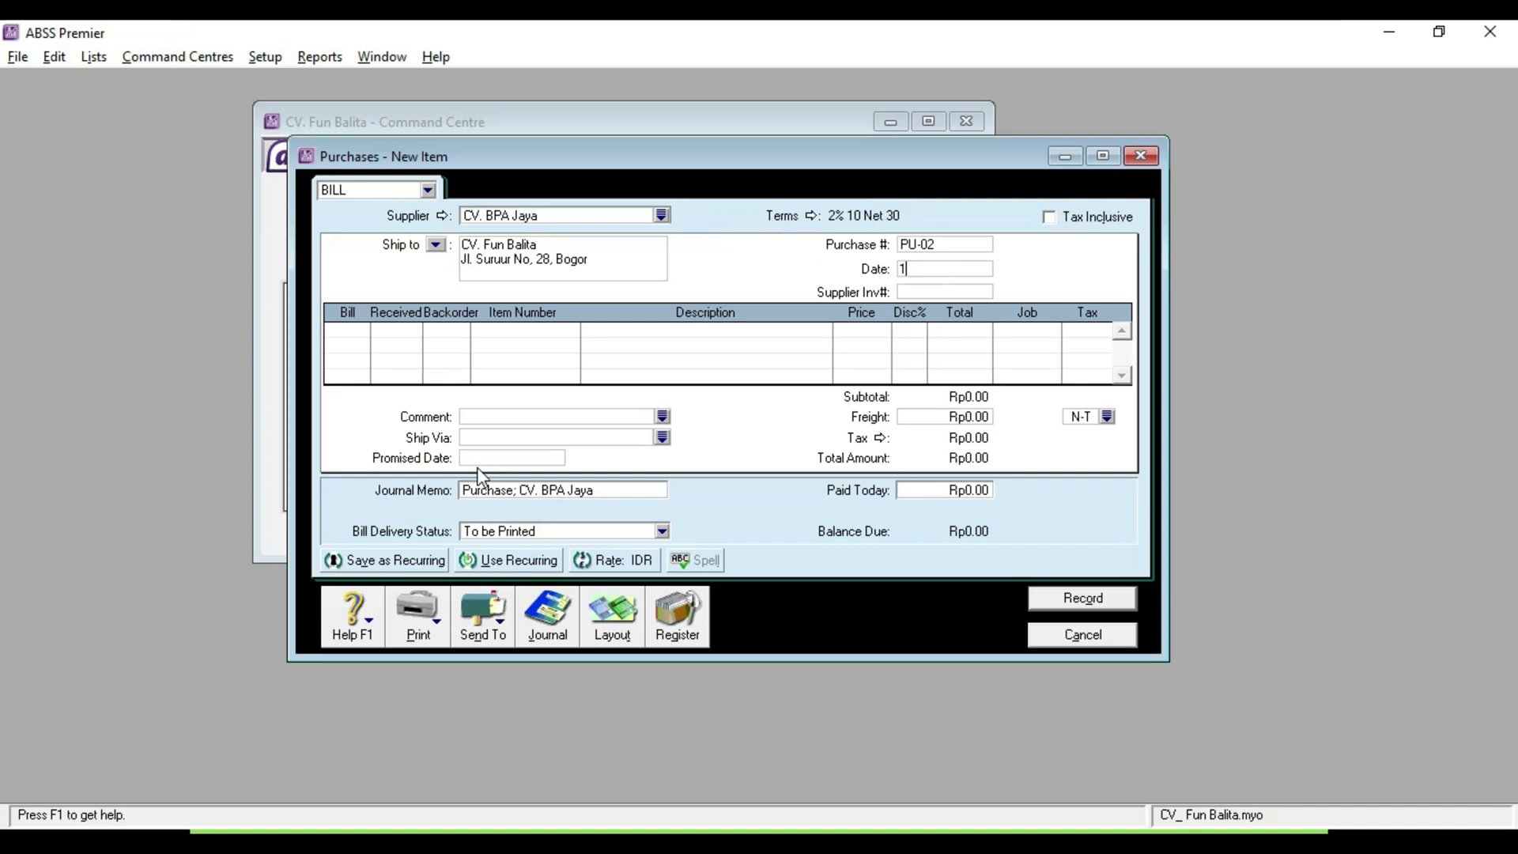
{"action": "type", "text": "6-01-20"}
Add item B01, Portable Fruit Meat, as the bill's first line with a quantity of 10
{"action": "key", "text": "alt+Tab"}
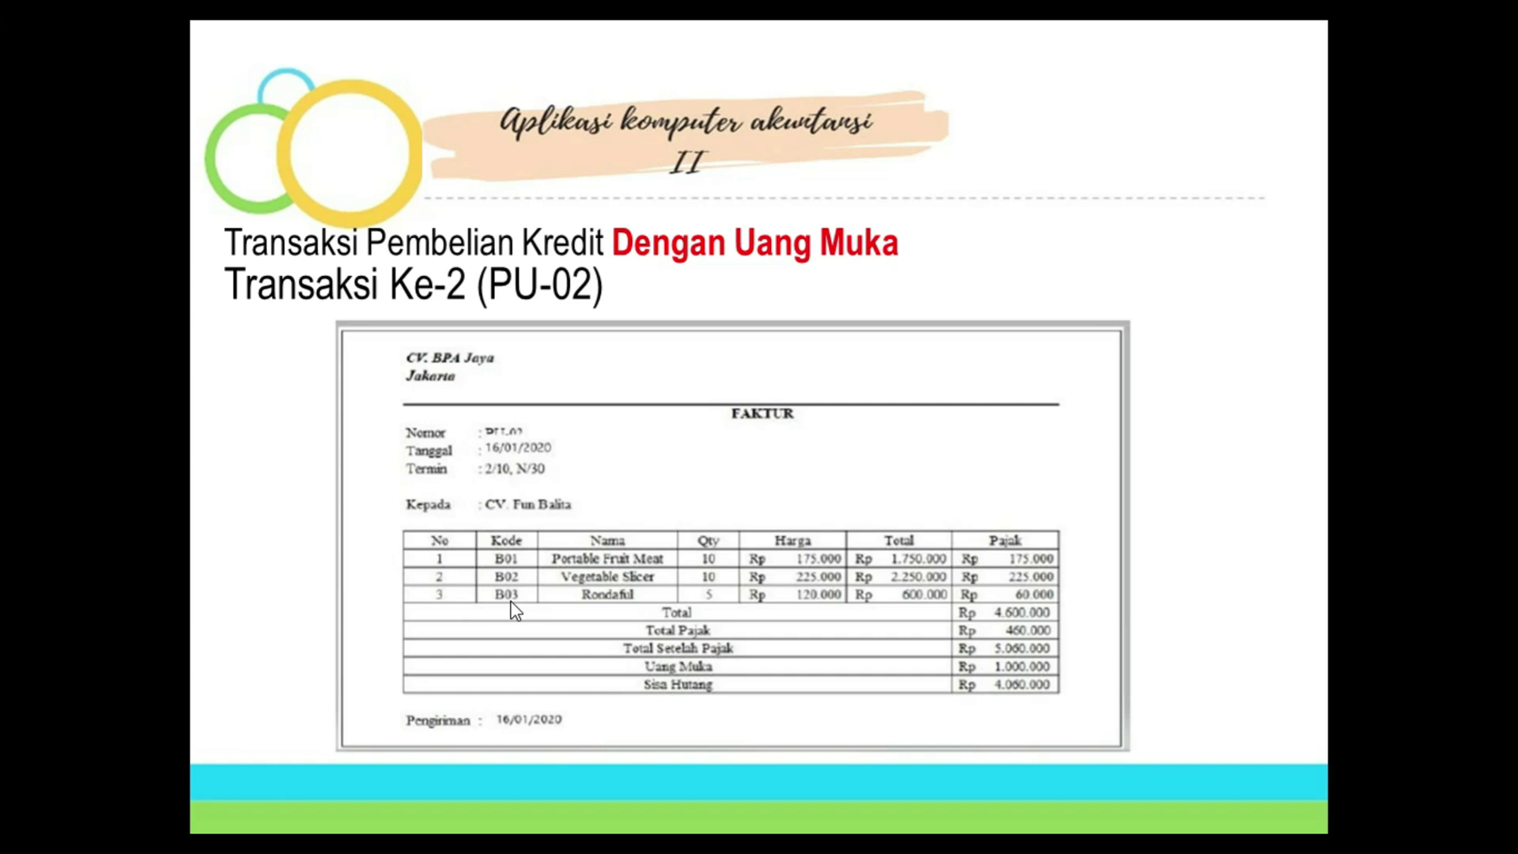
{"action": "key", "text": "alt+Tab"}
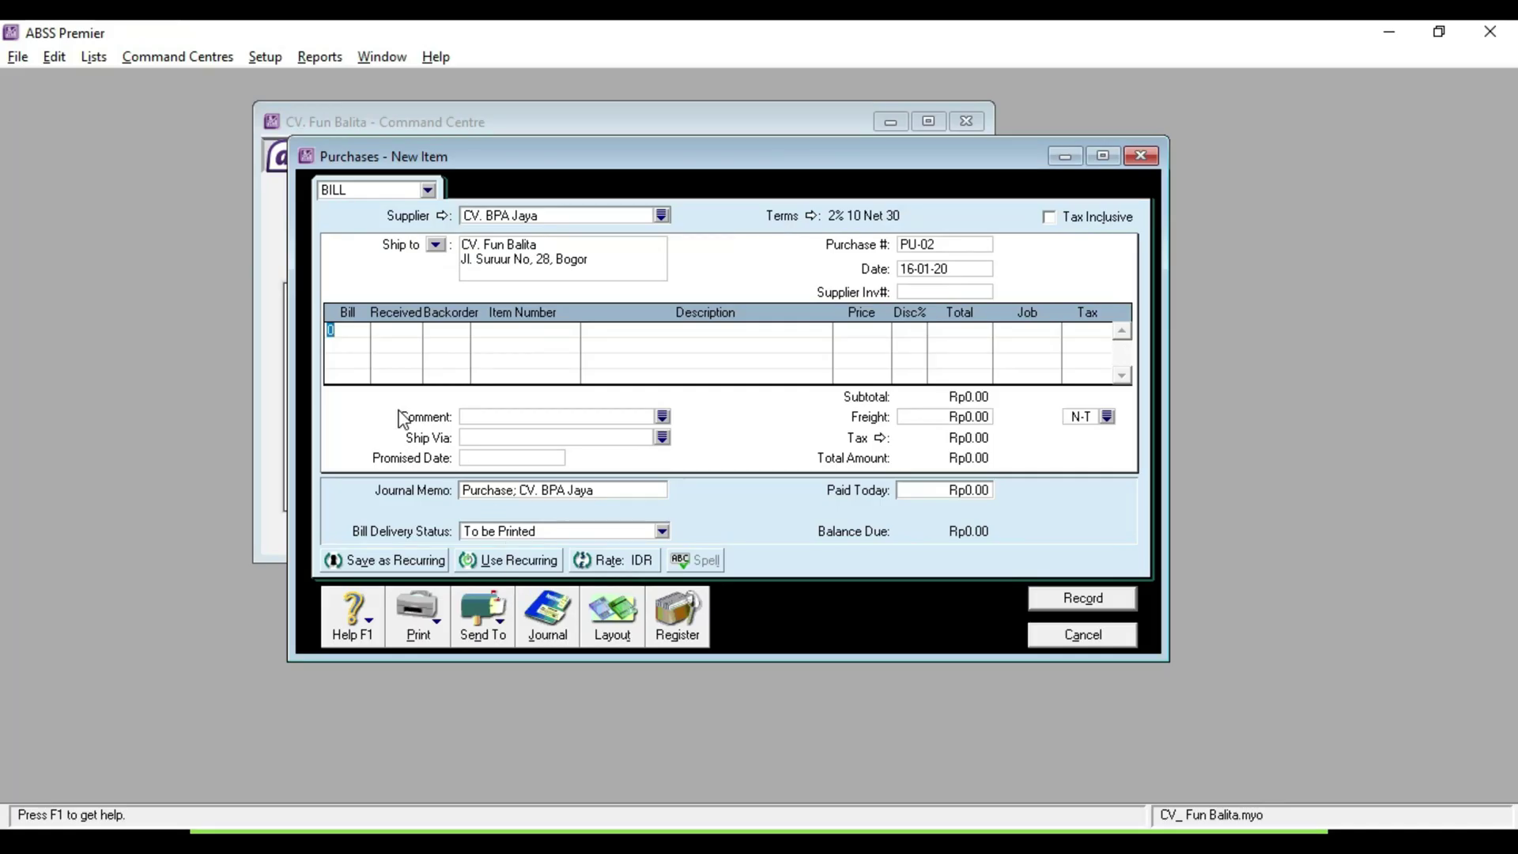
{"action": "key", "text": "alt+Tab"}
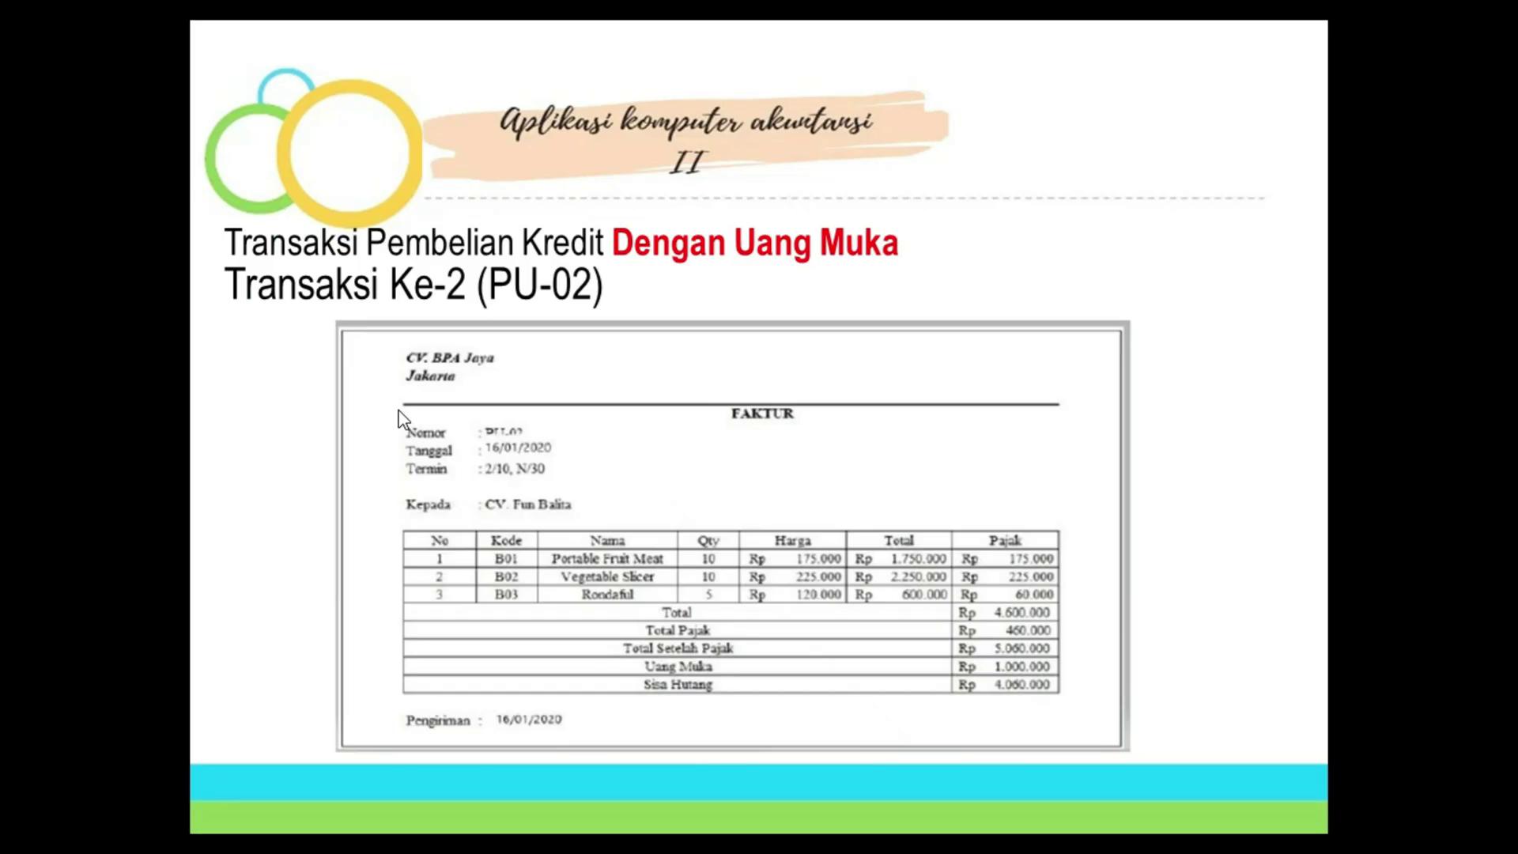
{"action": "key", "text": "alt+Tab"}
{"action": "type", "text": "10"}
{"action": "key", "text": "Tab"}
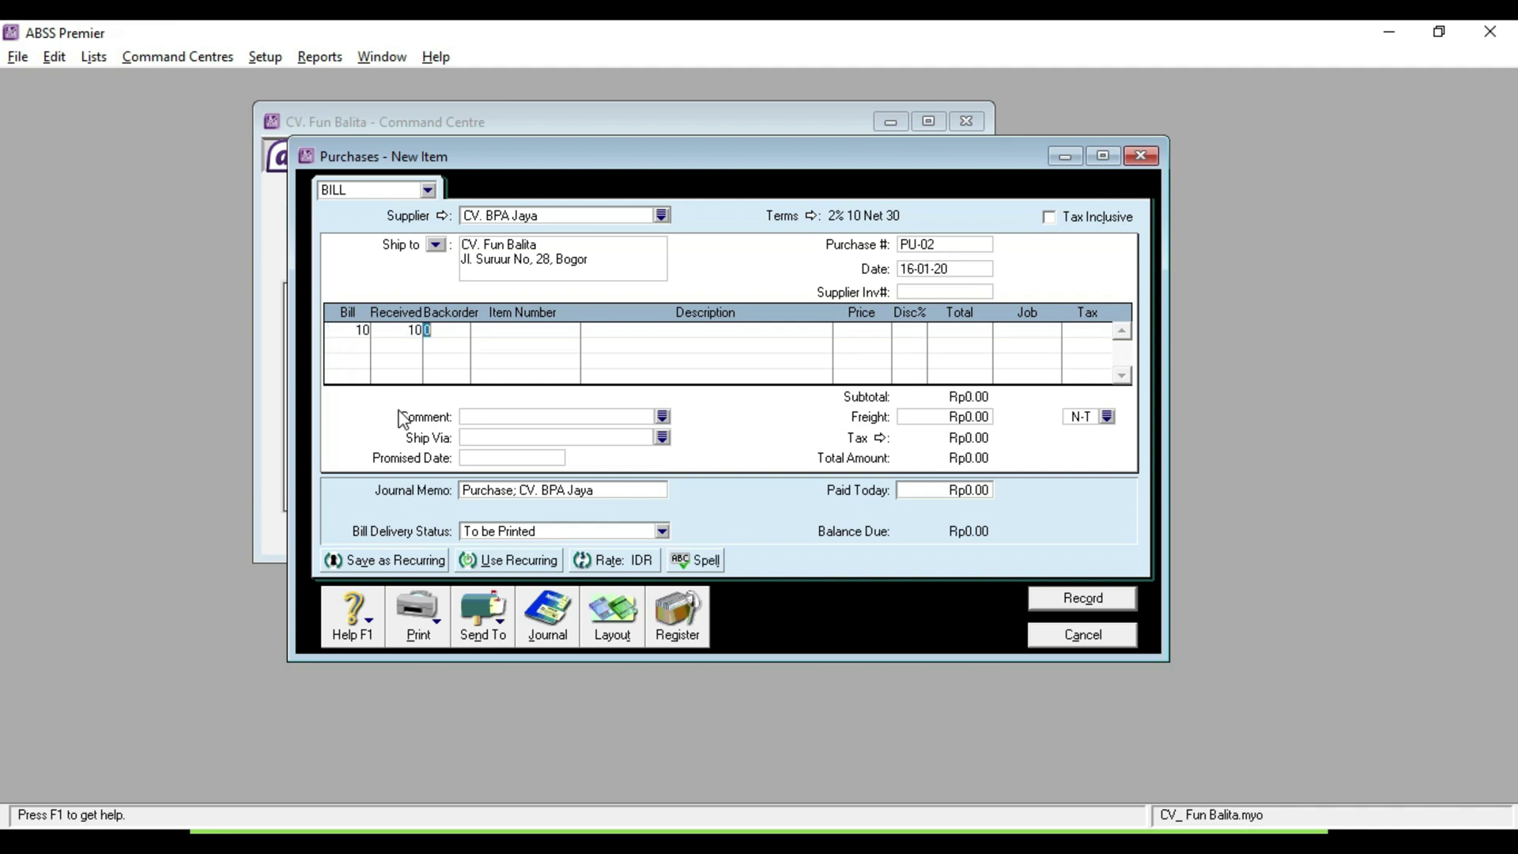
{"action": "key", "text": "Tab"}
{"action": "type", "text": "B01"}
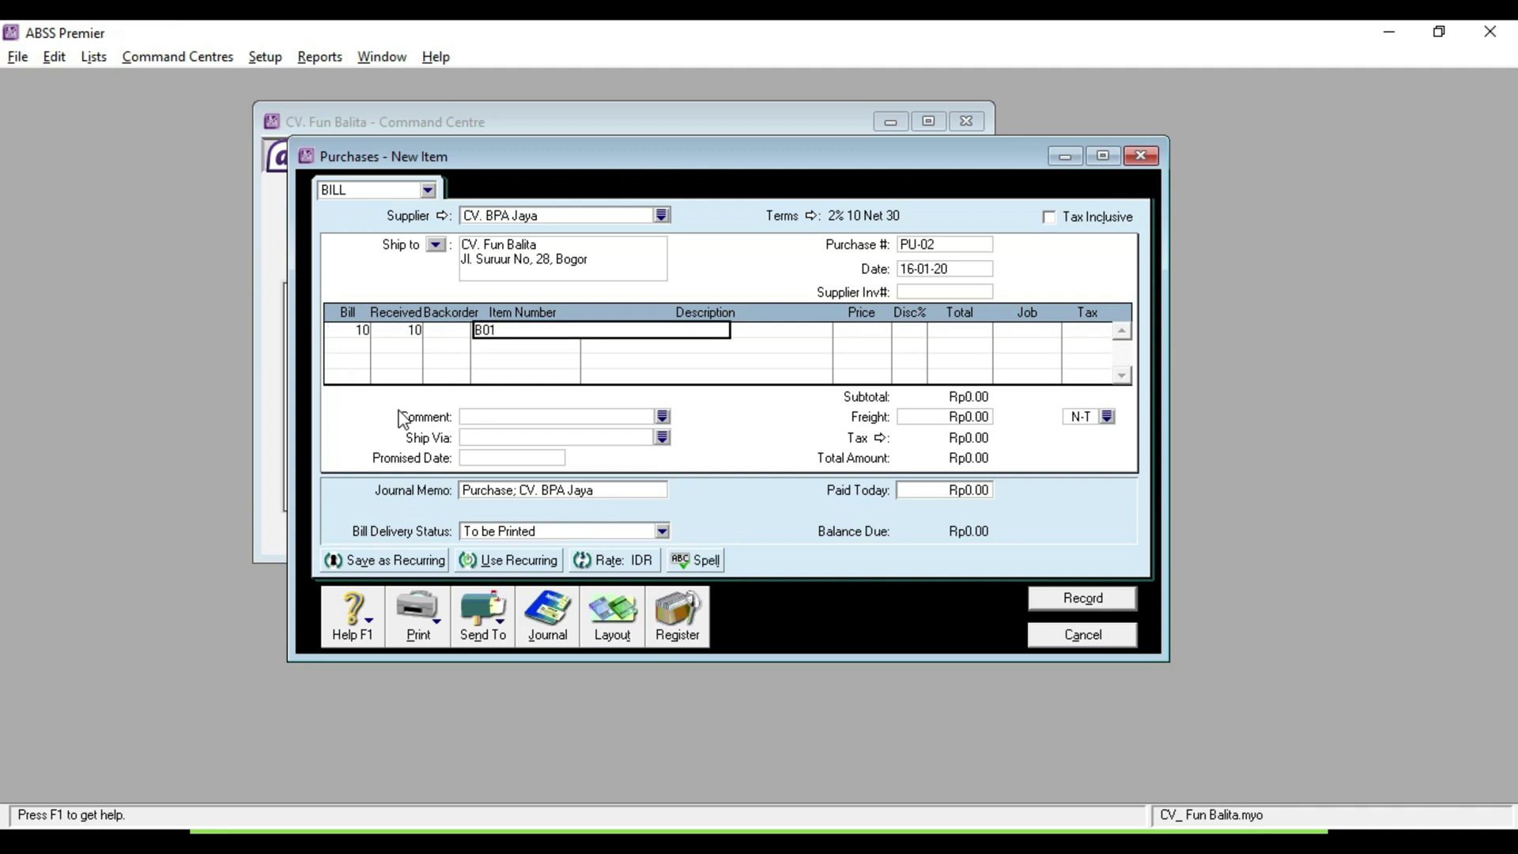
{"action": "key", "text": "Tab"}
{"action": "key", "text": "Tab"}
Set the unit price of item B01 to 175,000, as given on the invoice slide
{"action": "key", "text": "alt+Tab"}
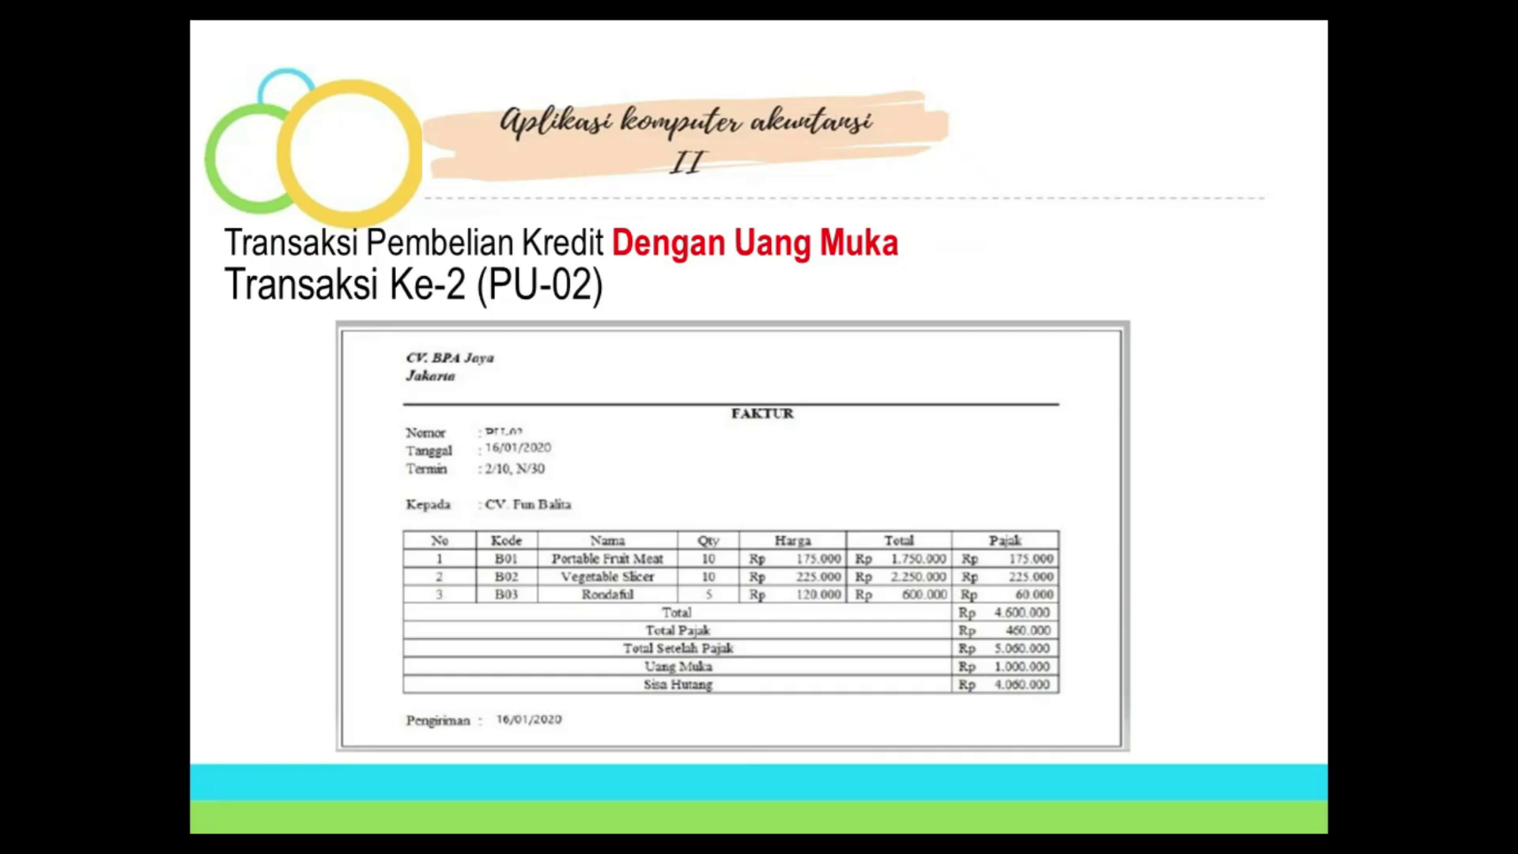
{"action": "key", "text": "alt+Tab"}
{"action": "type", "text": "175"}
{"action": "type", "text": "000"}
{"action": "key", "text": "Tab"}
{"action": "key", "text": "Tab"}
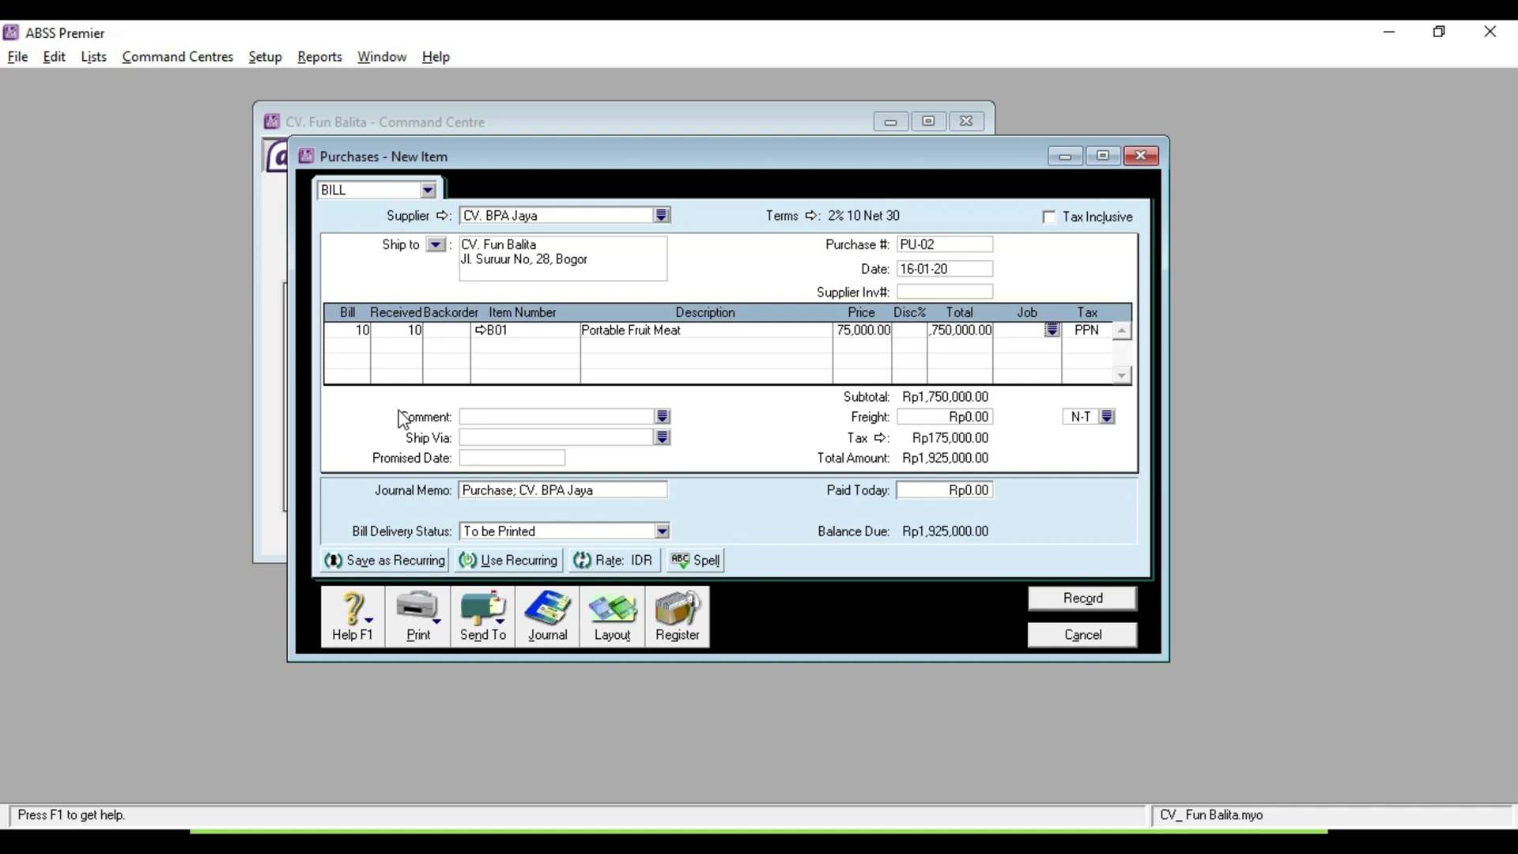
{"action": "key", "text": "Tab"}
{"action": "key", "text": "Tab"}
Add item B02, Vegetable Slicer, as the second line with a quantity of 10
{"action": "key", "text": "Tab"}
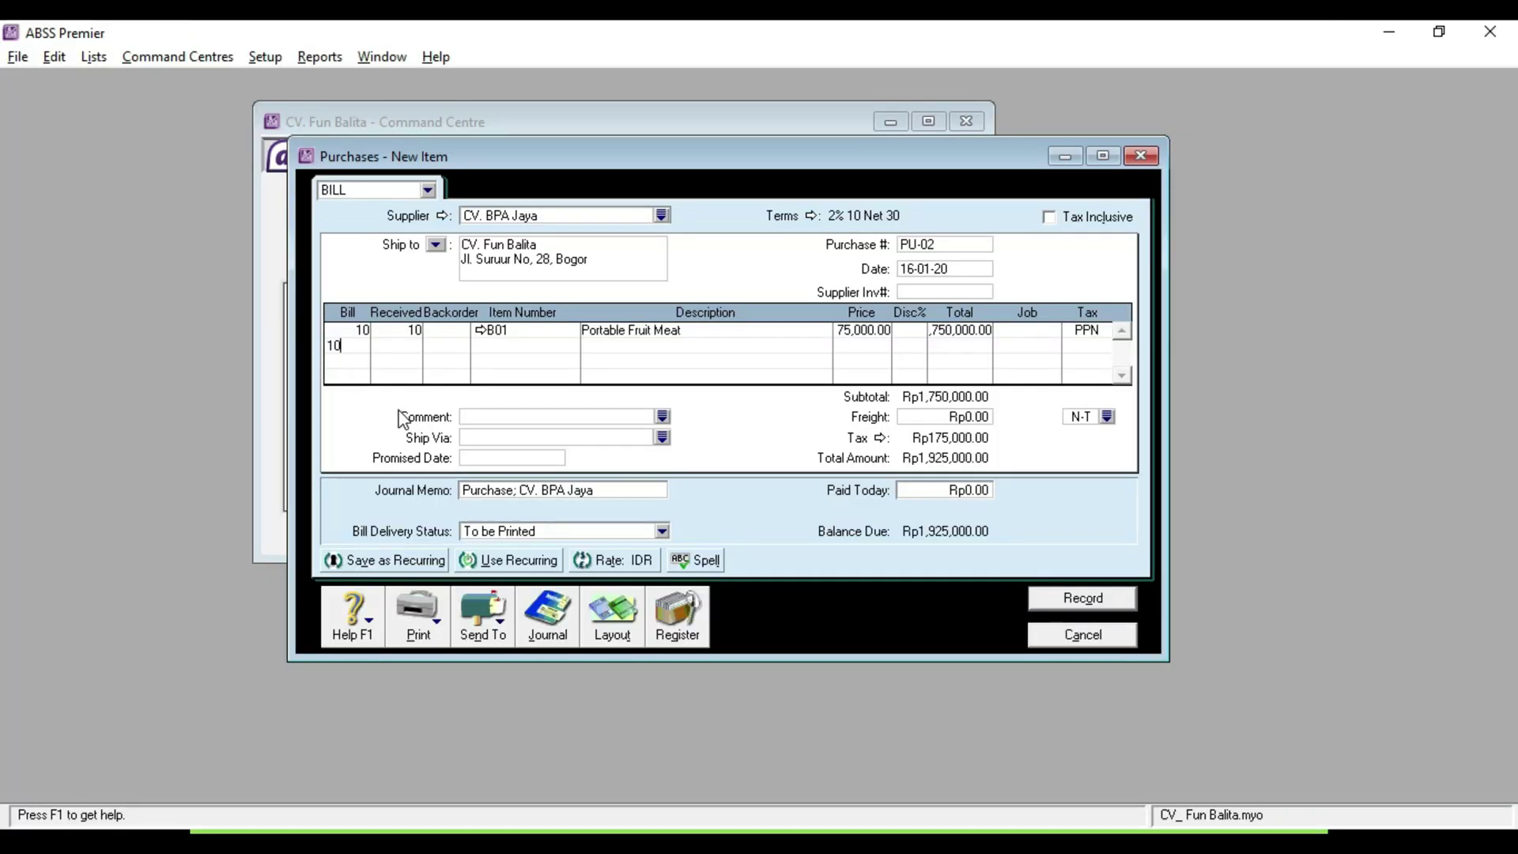
{"action": "key", "text": "Tab"}
{"action": "key", "text": "Tab"}
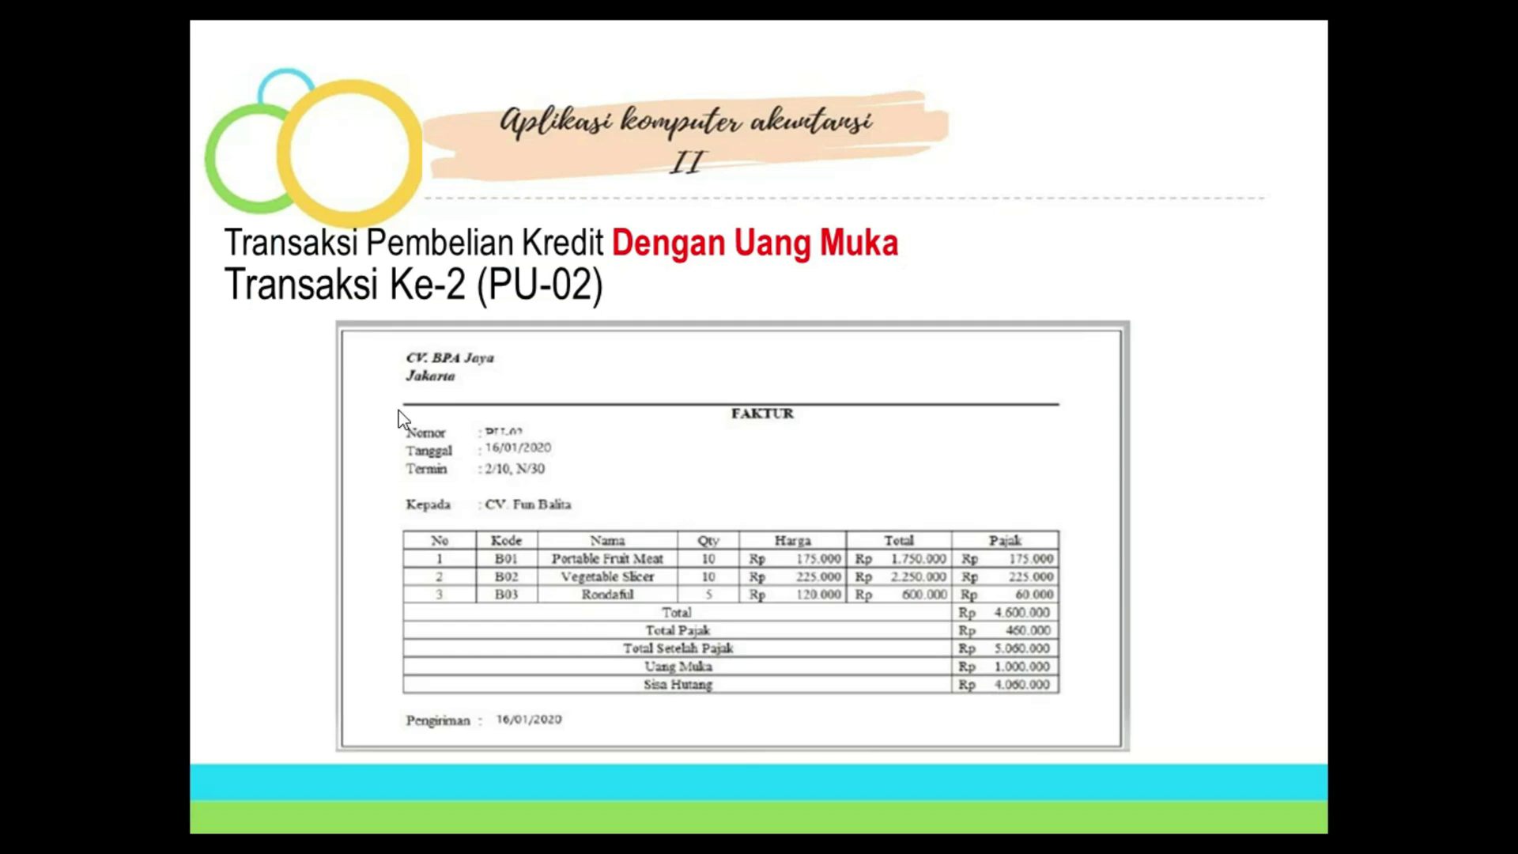
{"action": "key", "text": "alt+Tab"}
{"action": "type", "text": "B0102"}
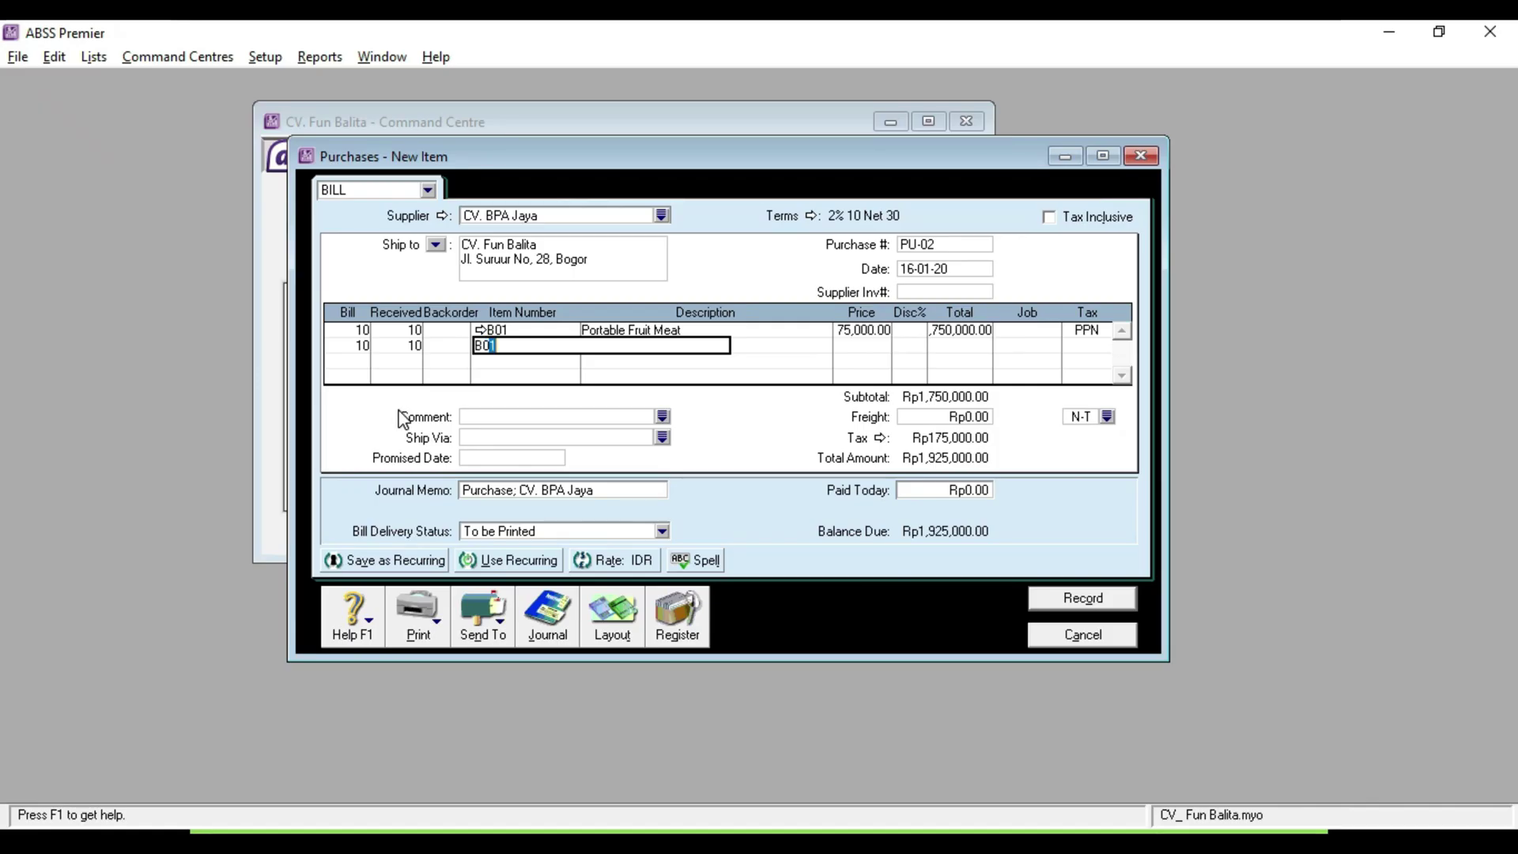
{"action": "key", "text": "Tab"}
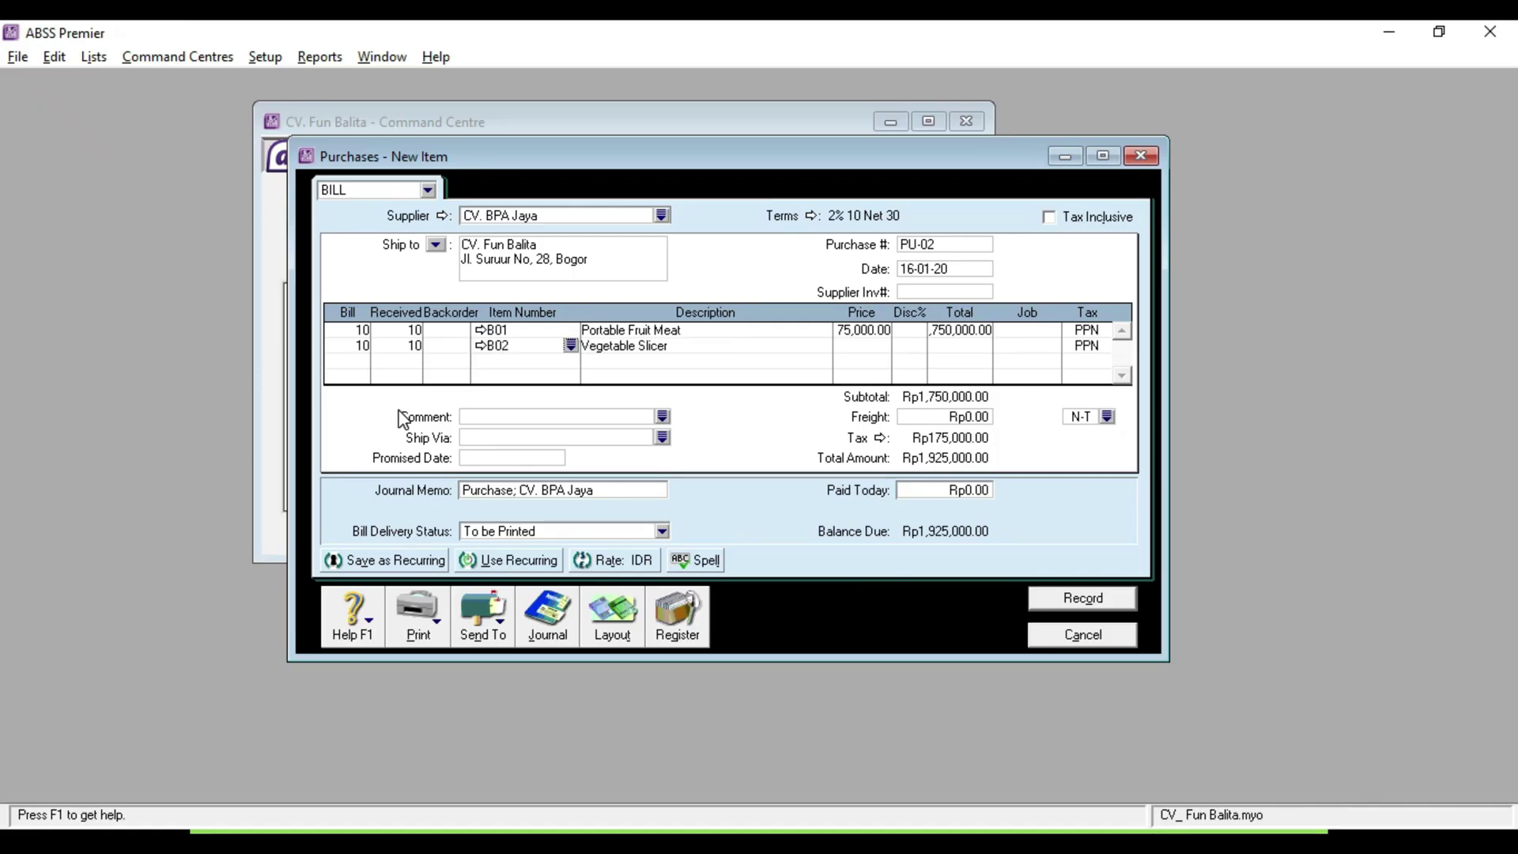
Set the unit price of item B02 to 225,000, as given on the invoice slide
{"action": "key", "text": "Tab"}
{"action": "key", "text": "Tab"}
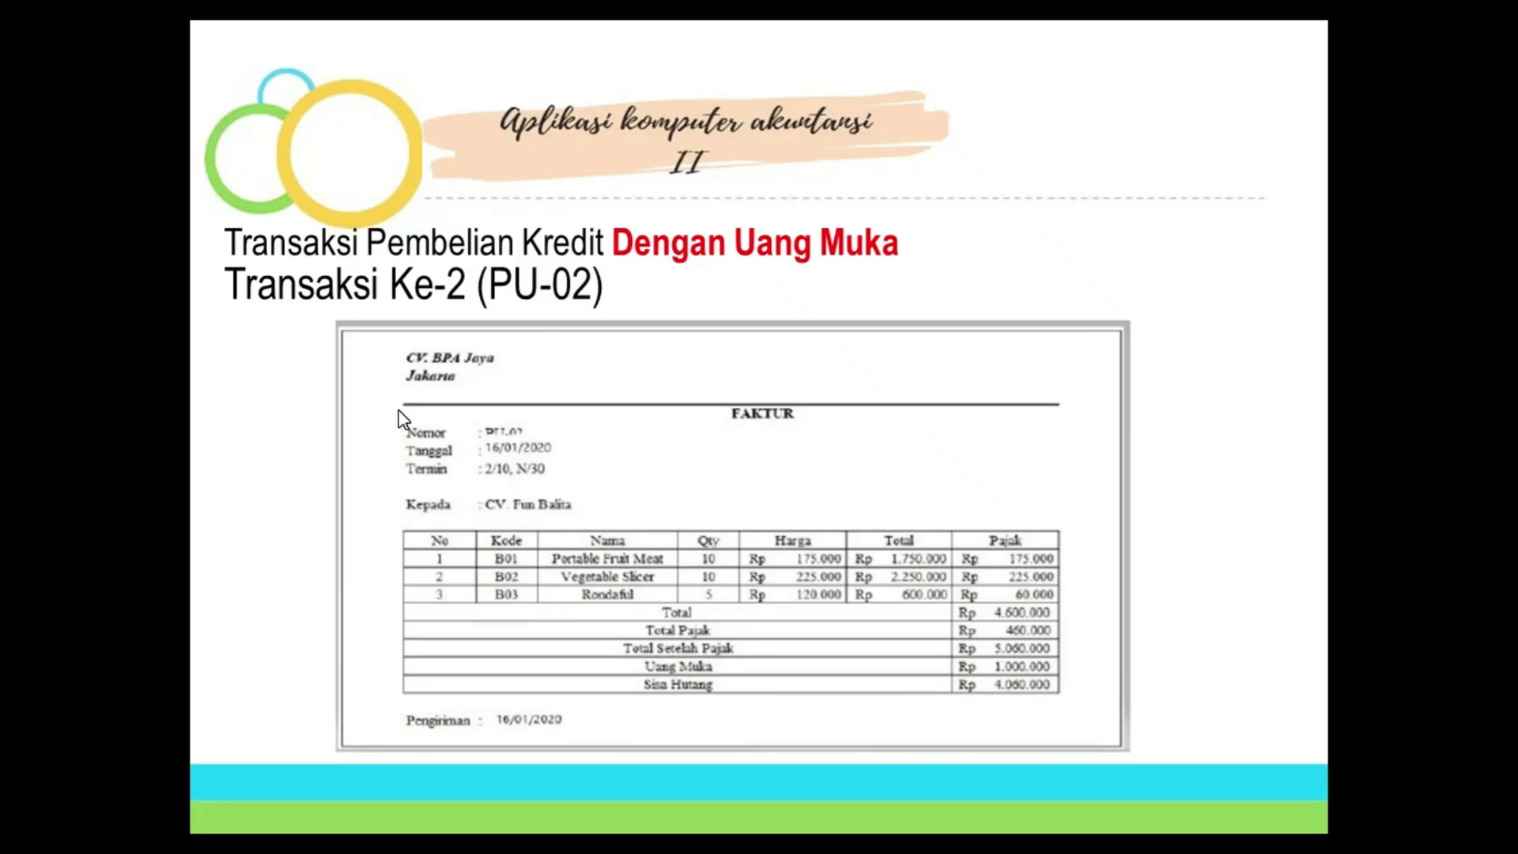
{"action": "type", "text": "22"}
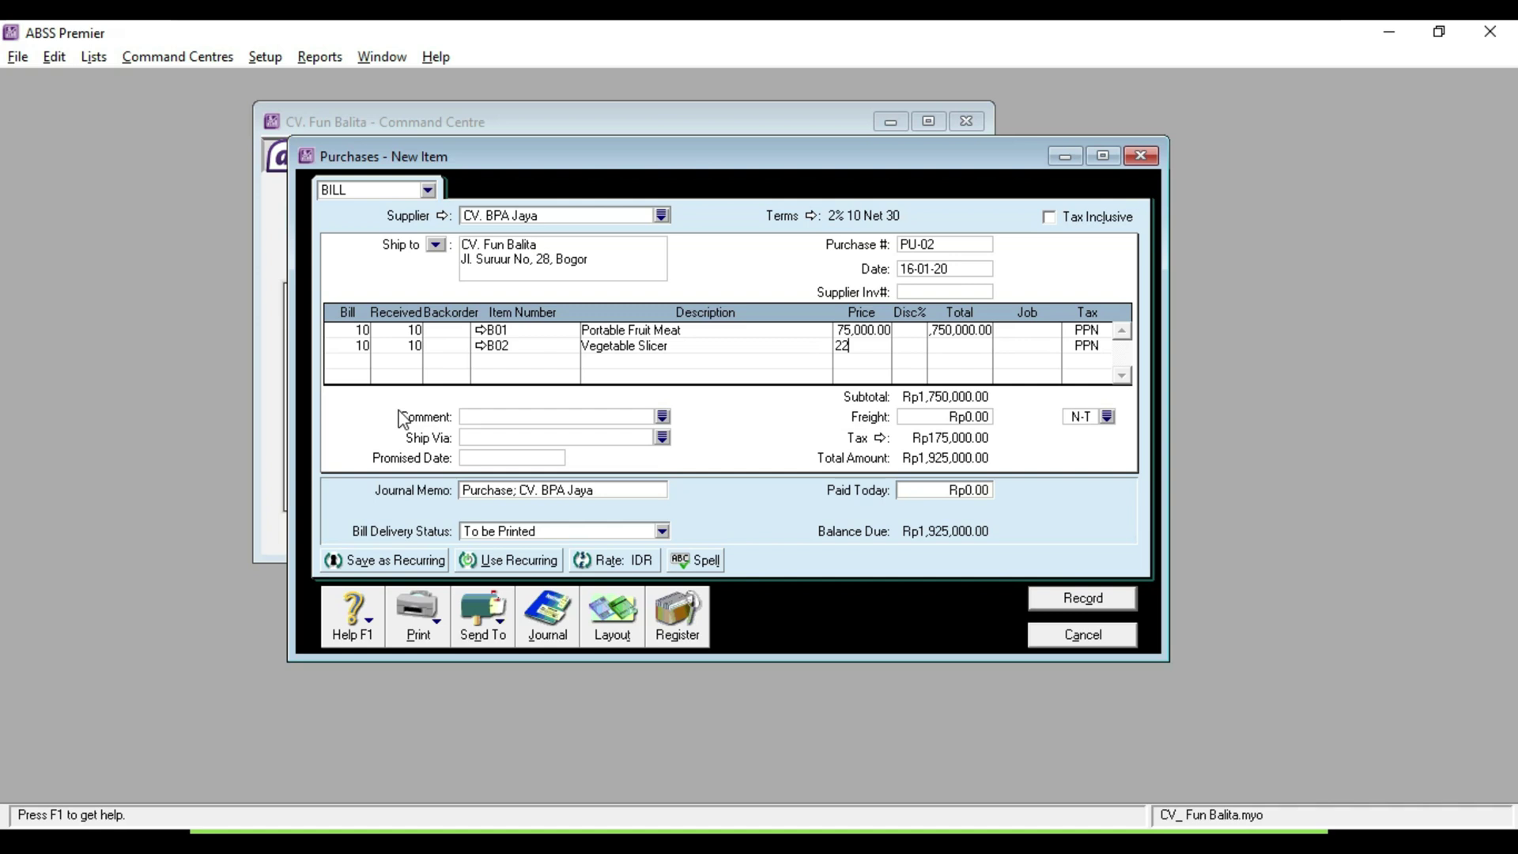
{"action": "type", "text": "5,000"}
{"action": "key", "text": "Tab"}
{"action": "key", "text": "Tab"}
{"action": "key", "text": "Tab"}
{"action": "key", "text": "Tab"}
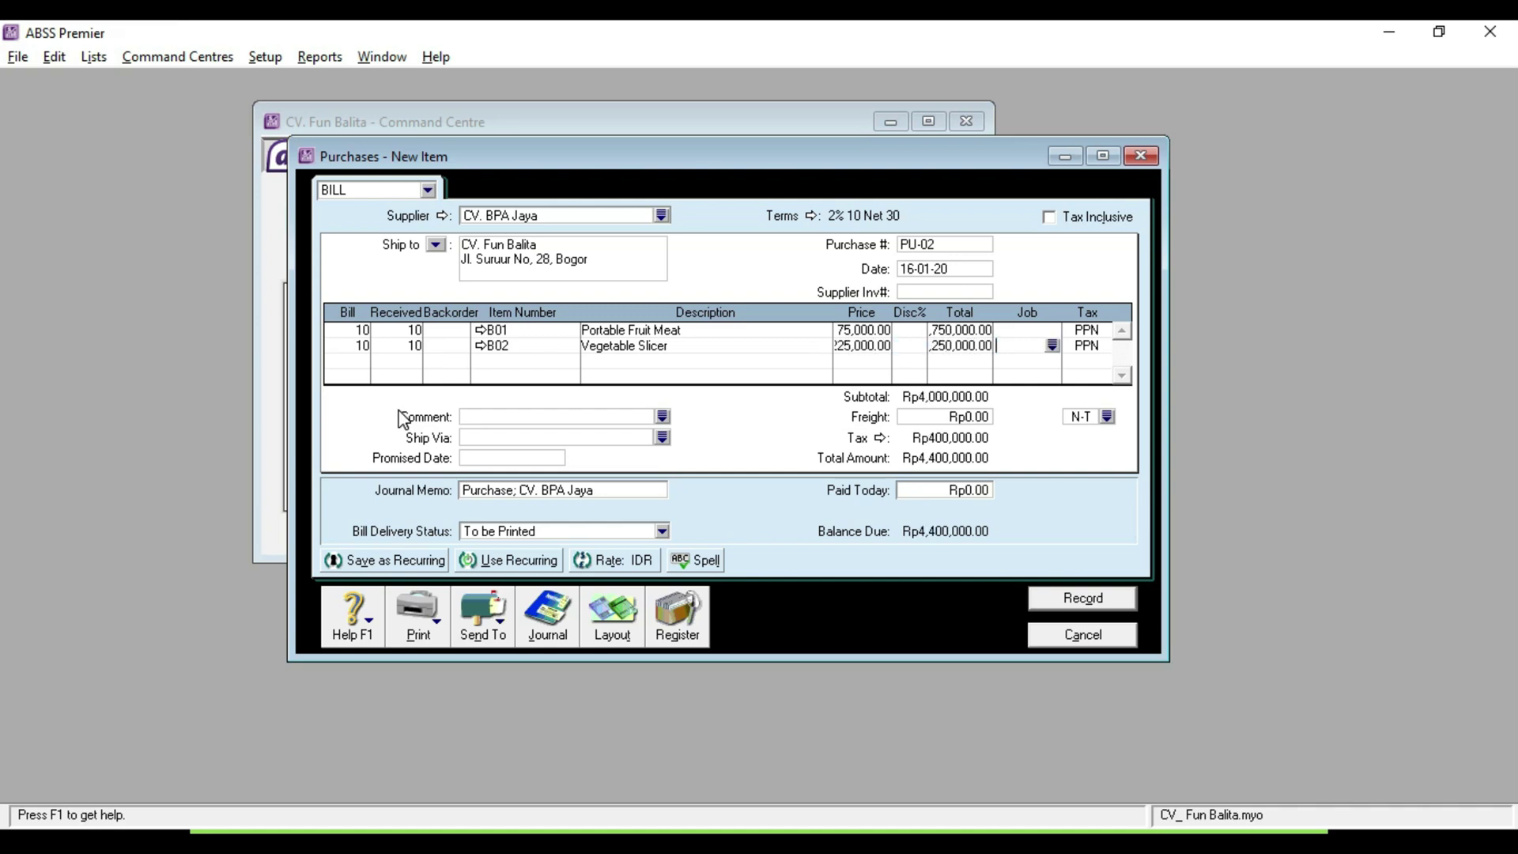
Add item B03, Rondaful, as the third line with a quantity of 5
{"action": "key", "text": "Tab"}
{"action": "key", "text": "Tab"}
{"action": "key", "text": "Tab"}
{"action": "type", "text": "B03"}
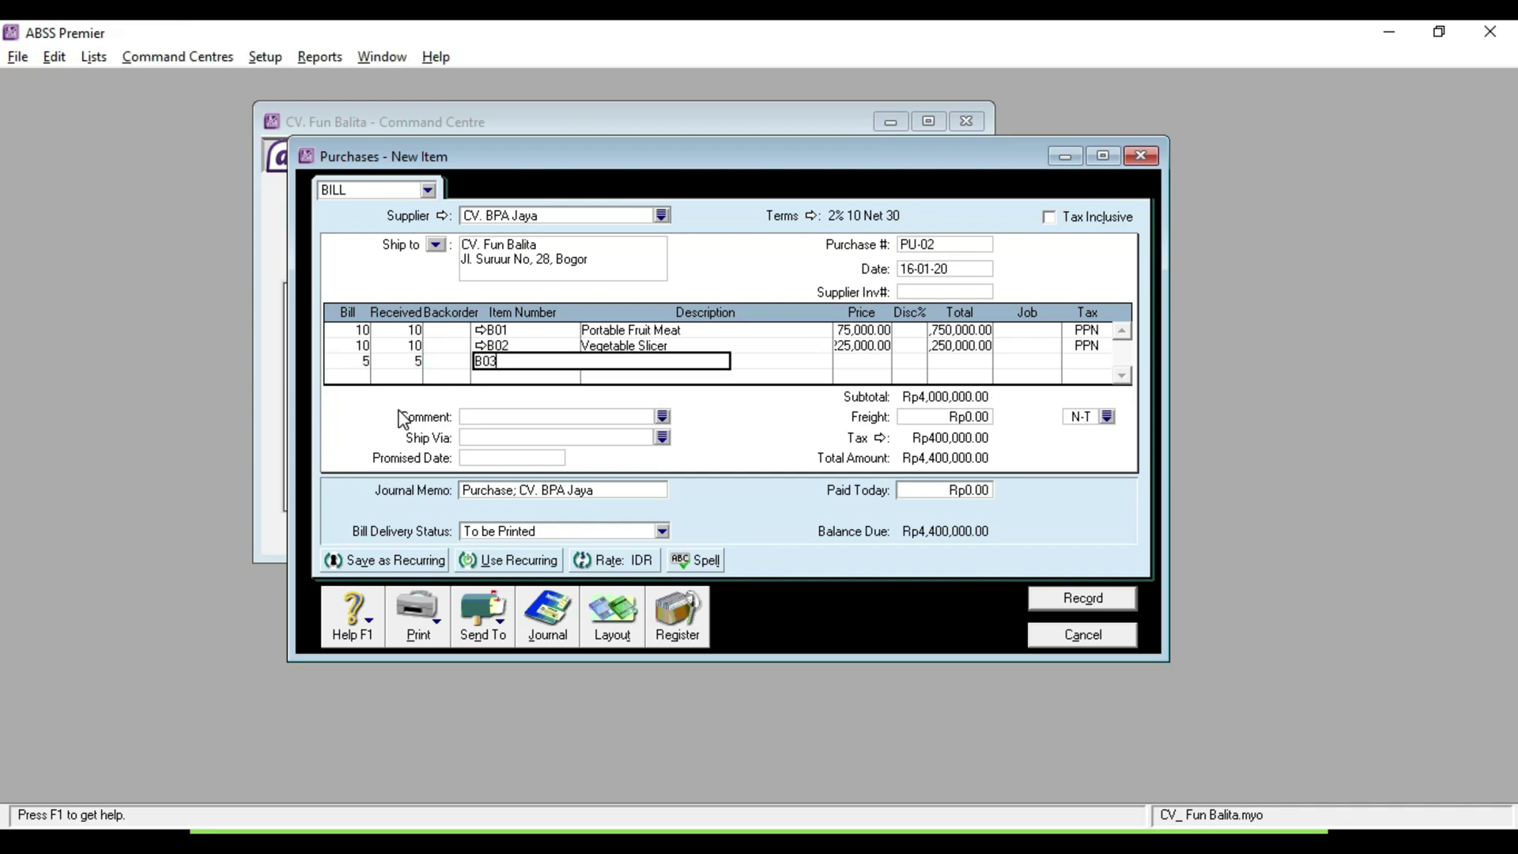
{"action": "key", "text": "Tab"}
Set the unit price of item B03 to 120,000, as given on the invoice slide
{"action": "key", "text": "Tab"}
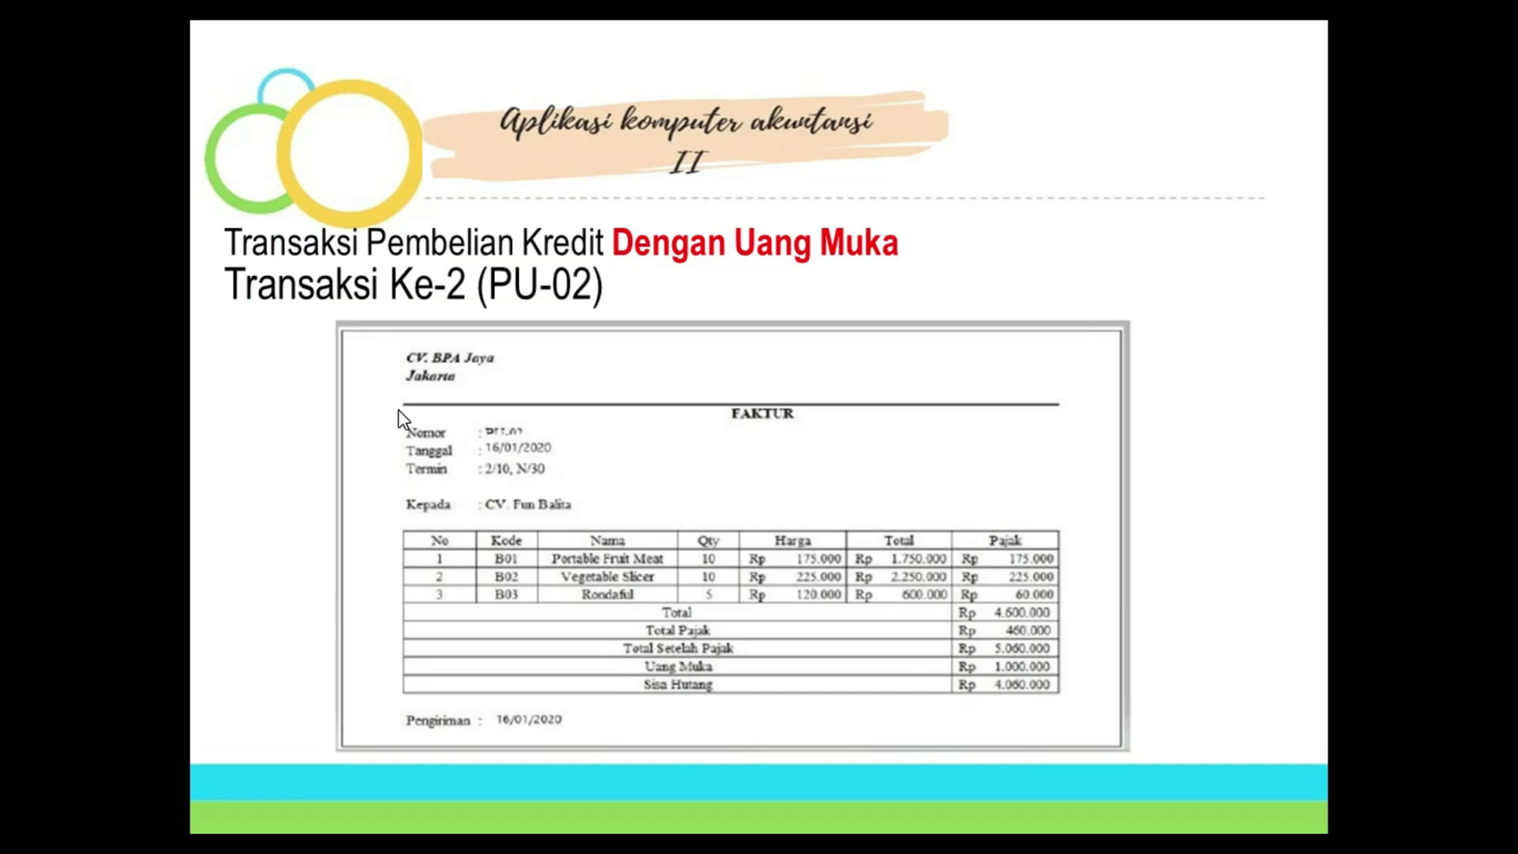
{"action": "type", "text": "1200"}
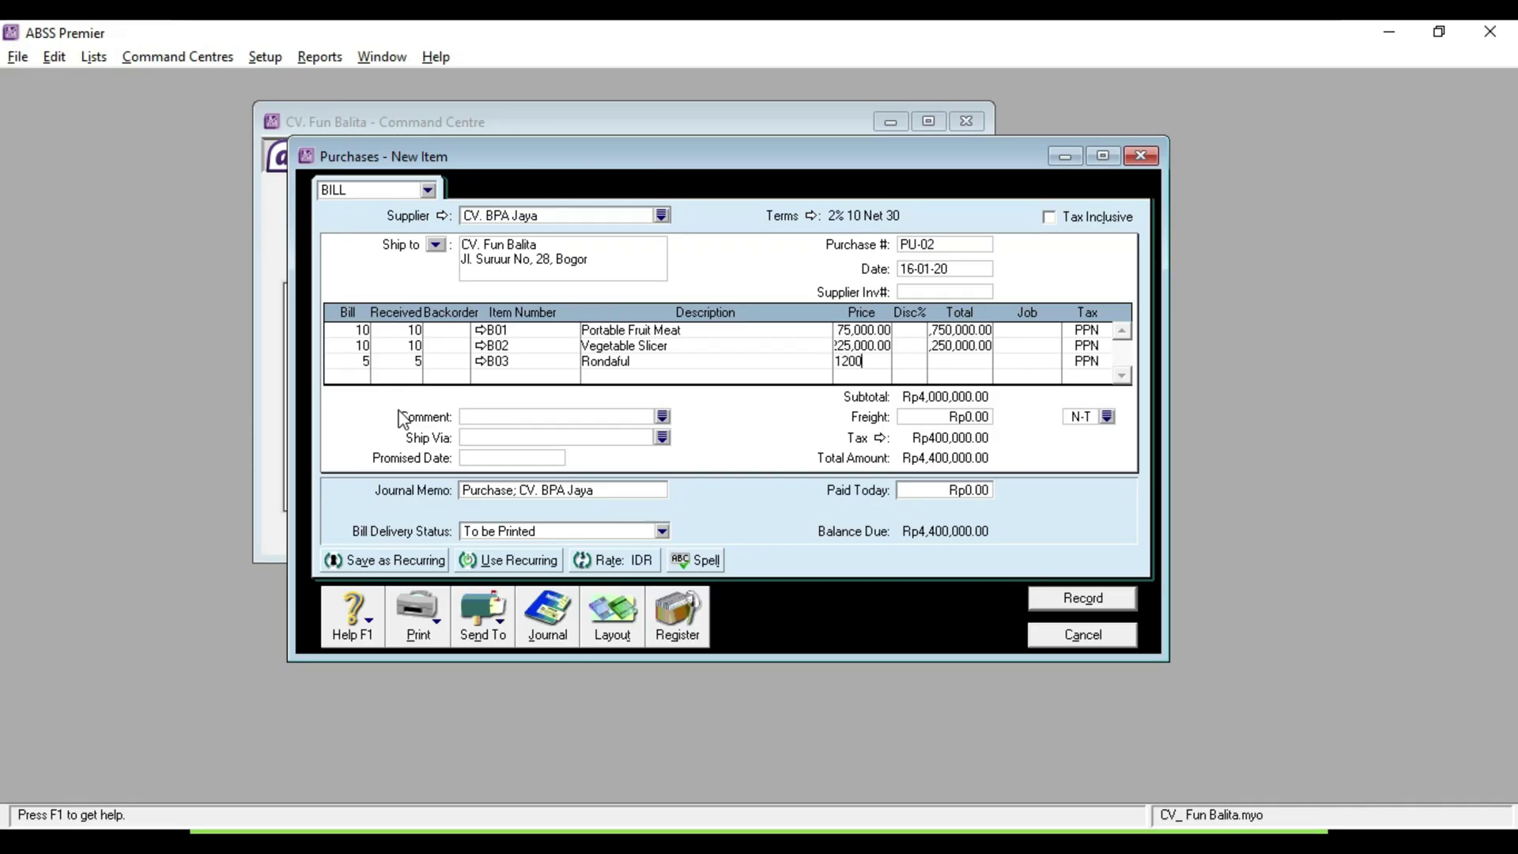
{"action": "type", "text": "00"}
{"action": "key", "text": "Tab"}
{"action": "key", "text": "Tab"}
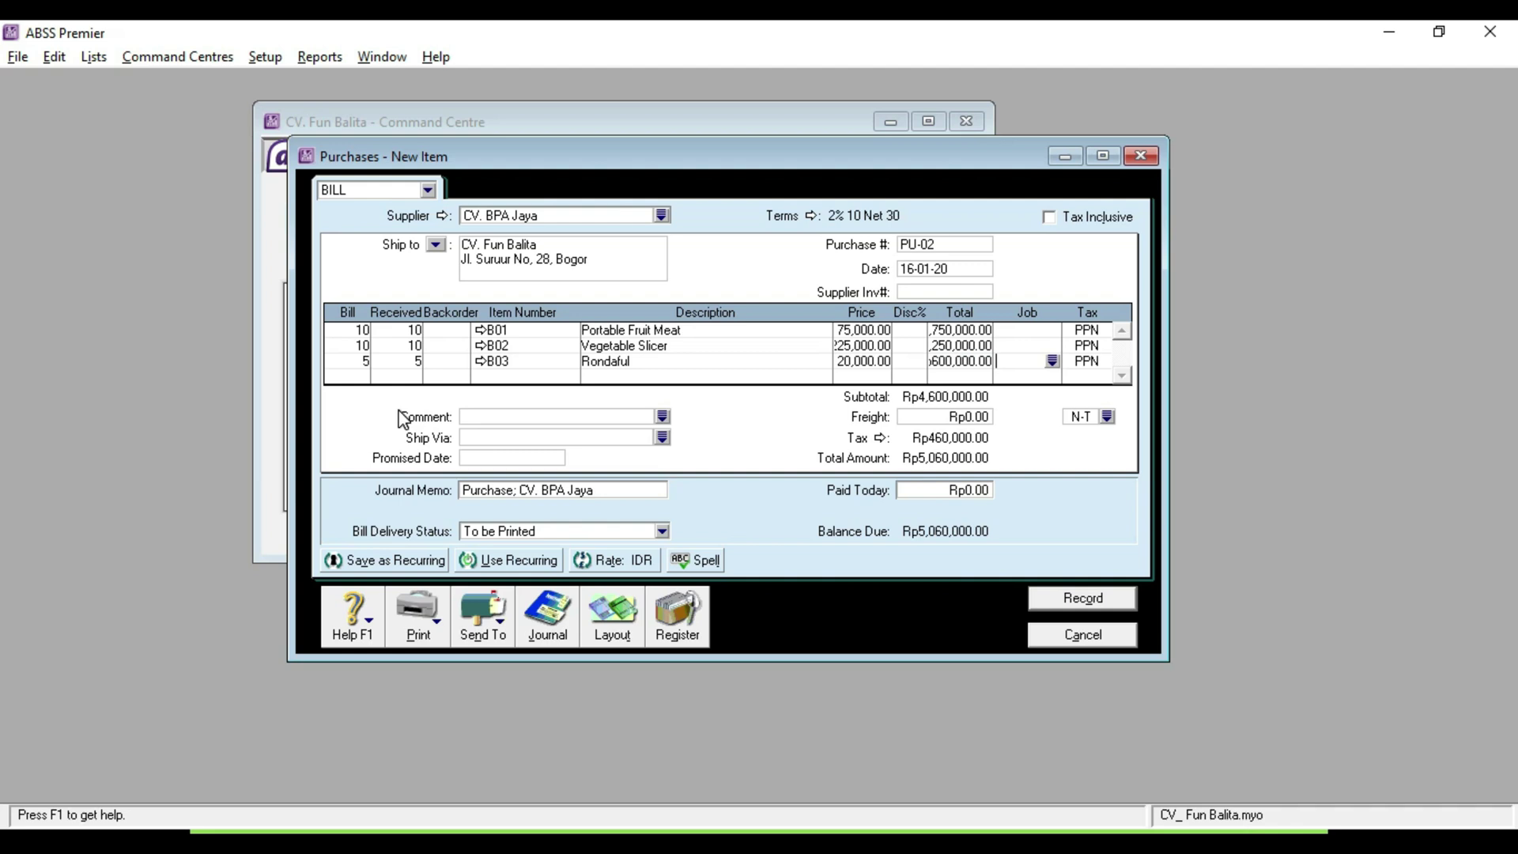
{"action": "key", "text": "Tab"}
Enter the down payment of Rp1,000,000 as the amount paid today
{"action": "left_click", "coordinate": [950, 491]}
{"action": "type", "text": "1000000"}
{"action": "key", "text": "Tab"}
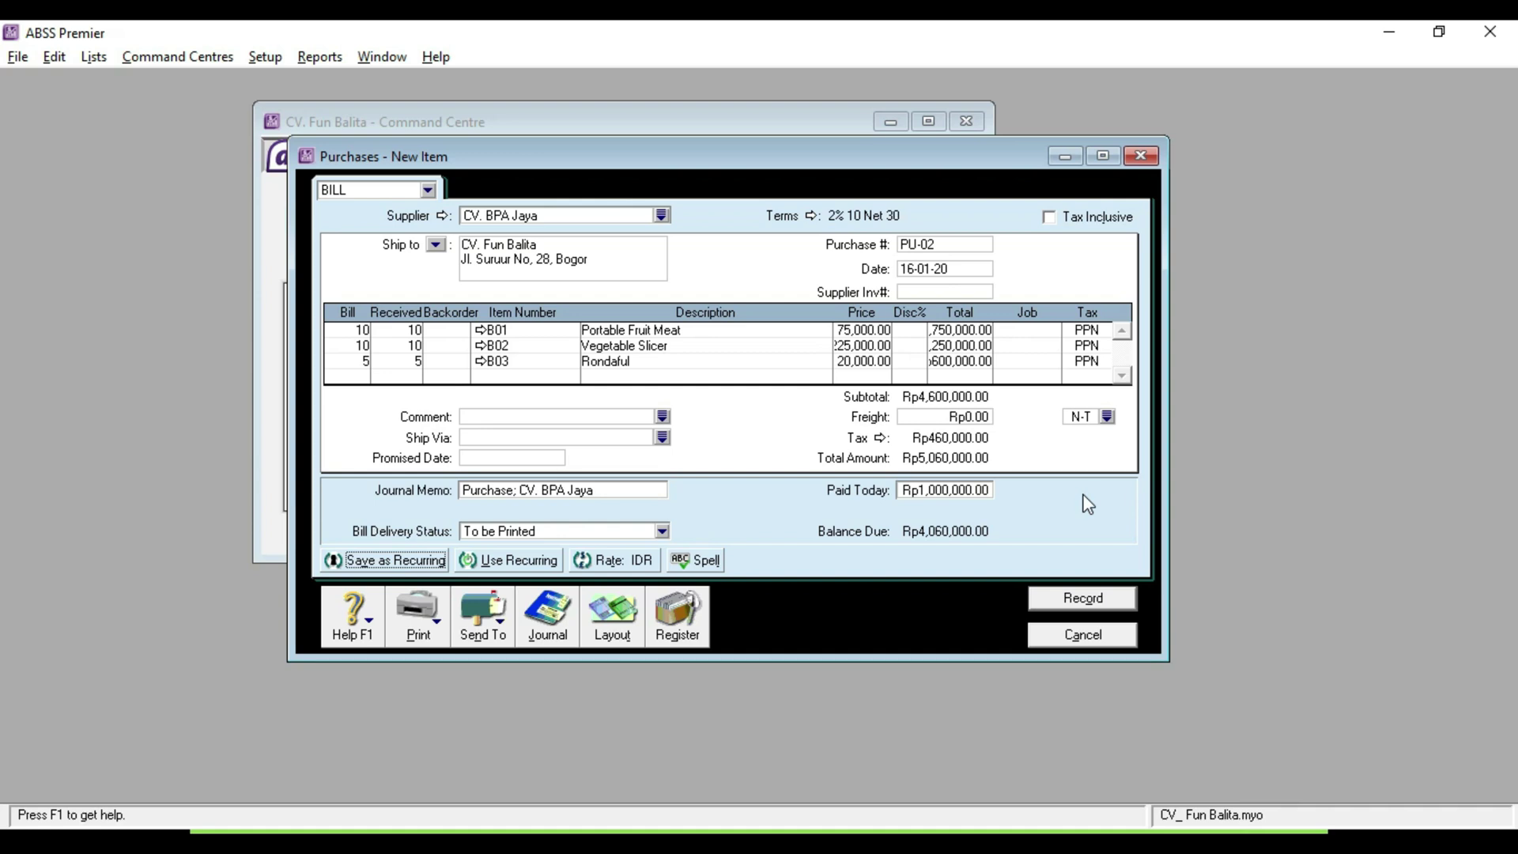
Review the bill's transaction recap and record the bill, accepting the cheque for the amount paid today
{"action": "key", "text": "ctrl+r"}
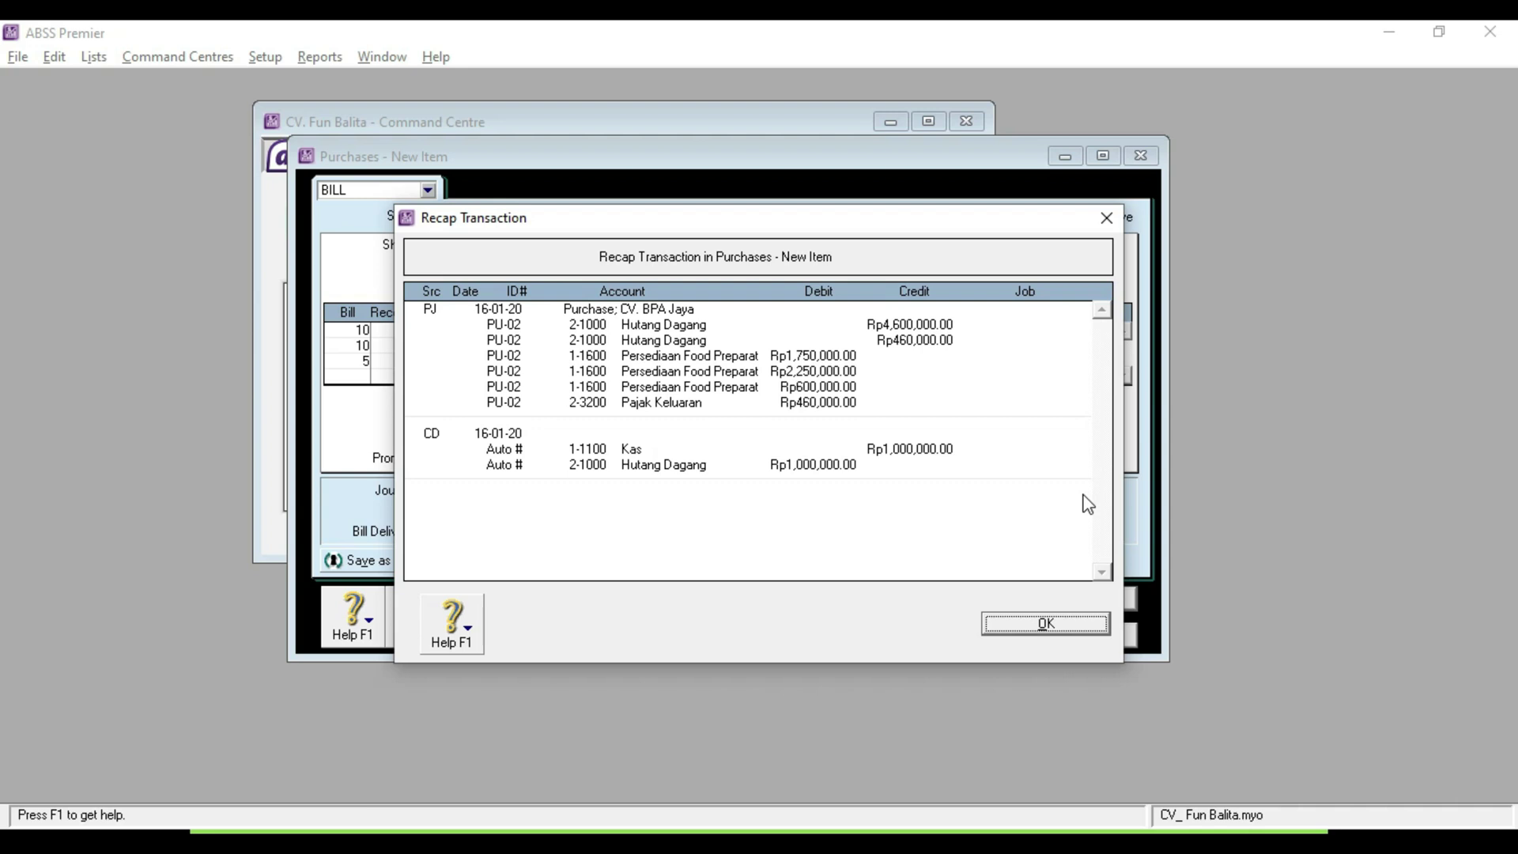
{"action": "left_click_drag", "start_coordinate": [695, 224], "coordinate": [871, 136]}
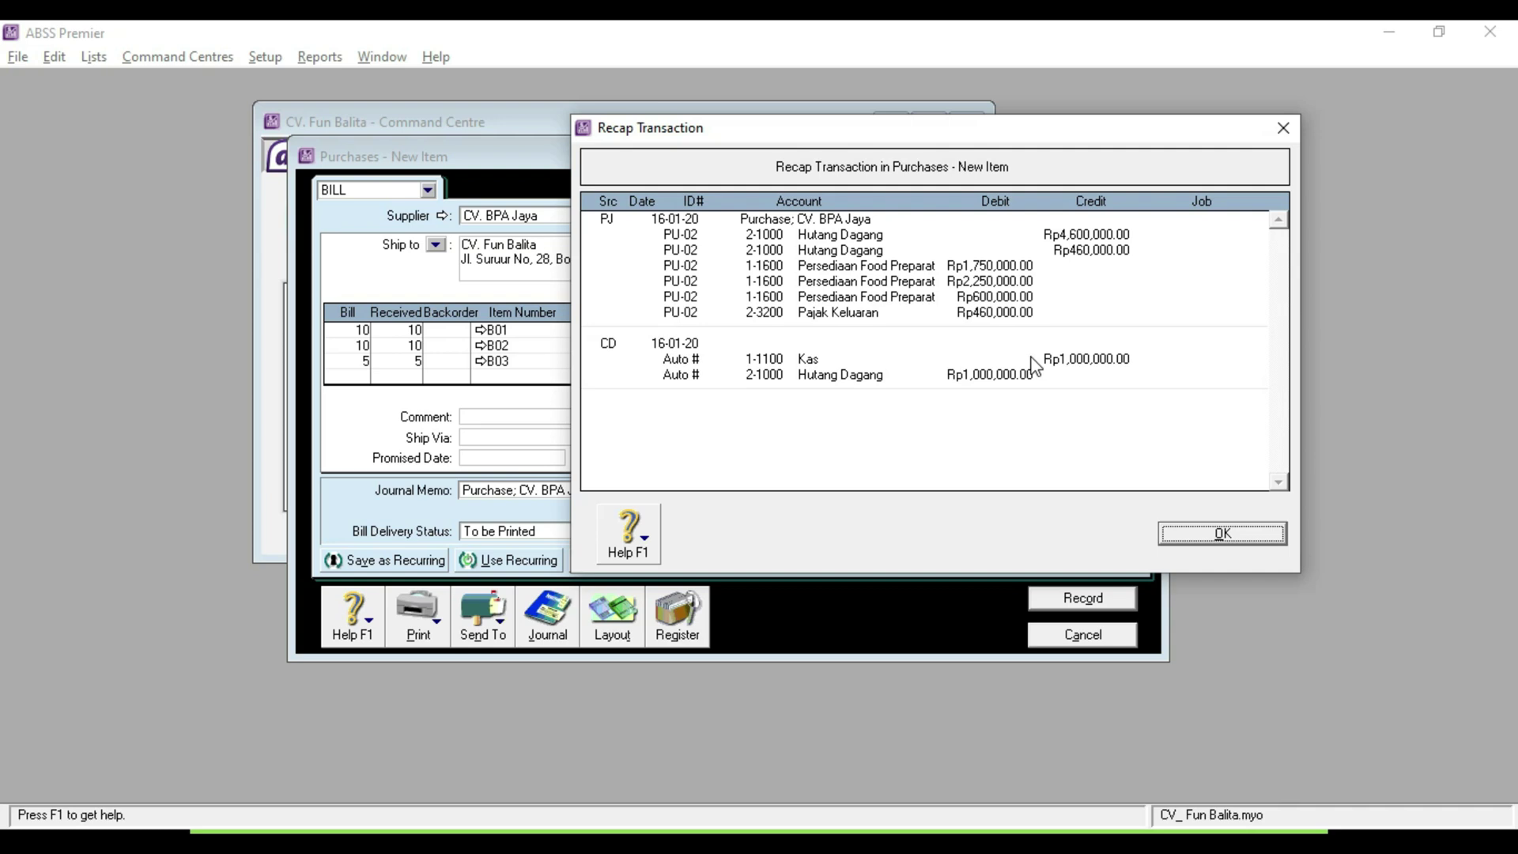
{"action": "left_click", "coordinate": [1210, 538]}
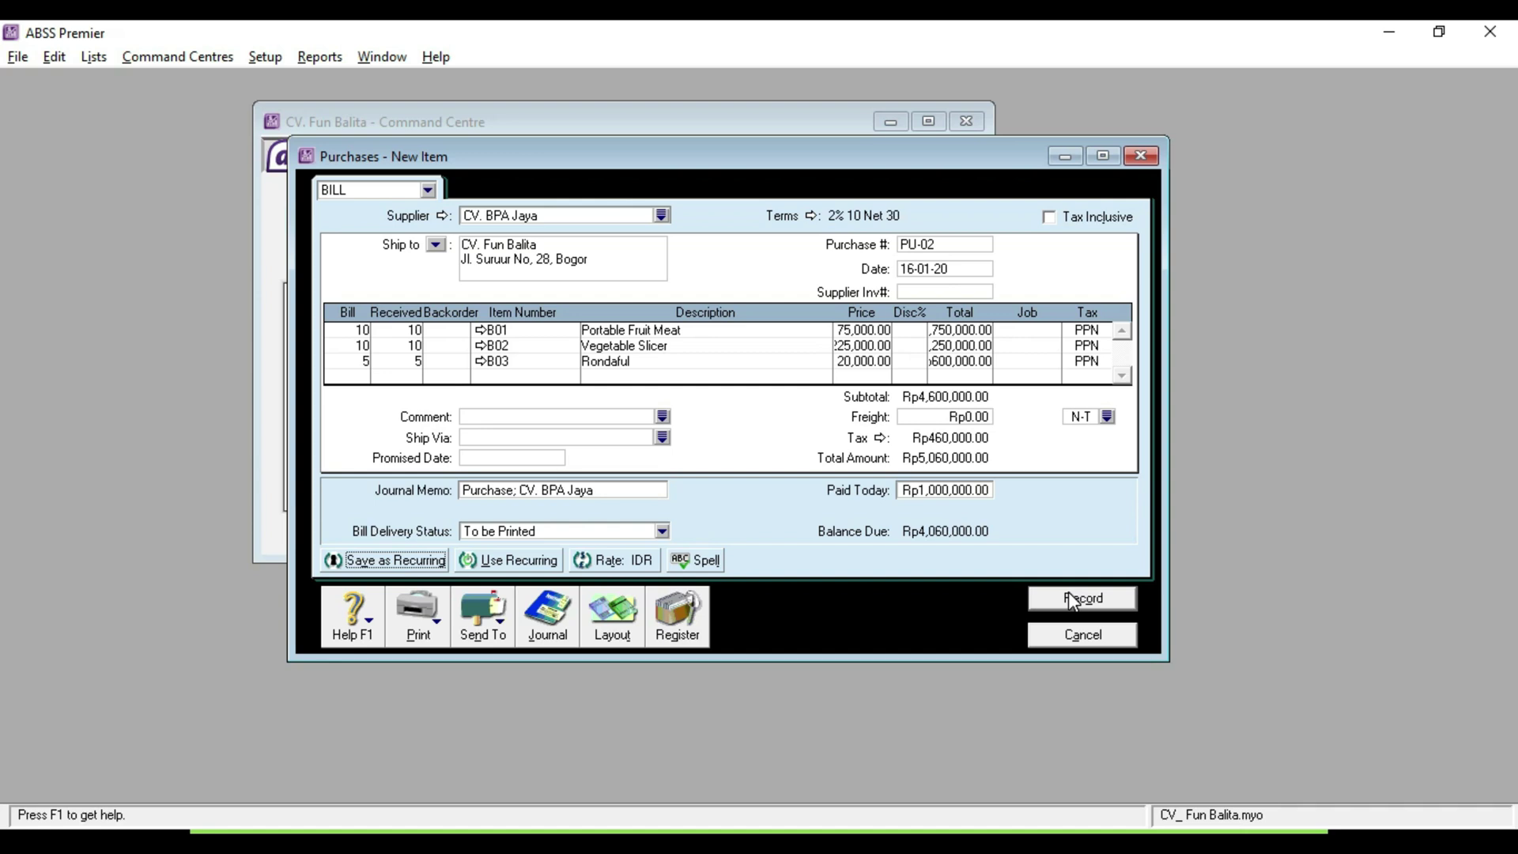
{"action": "left_click", "coordinate": [1069, 594]}
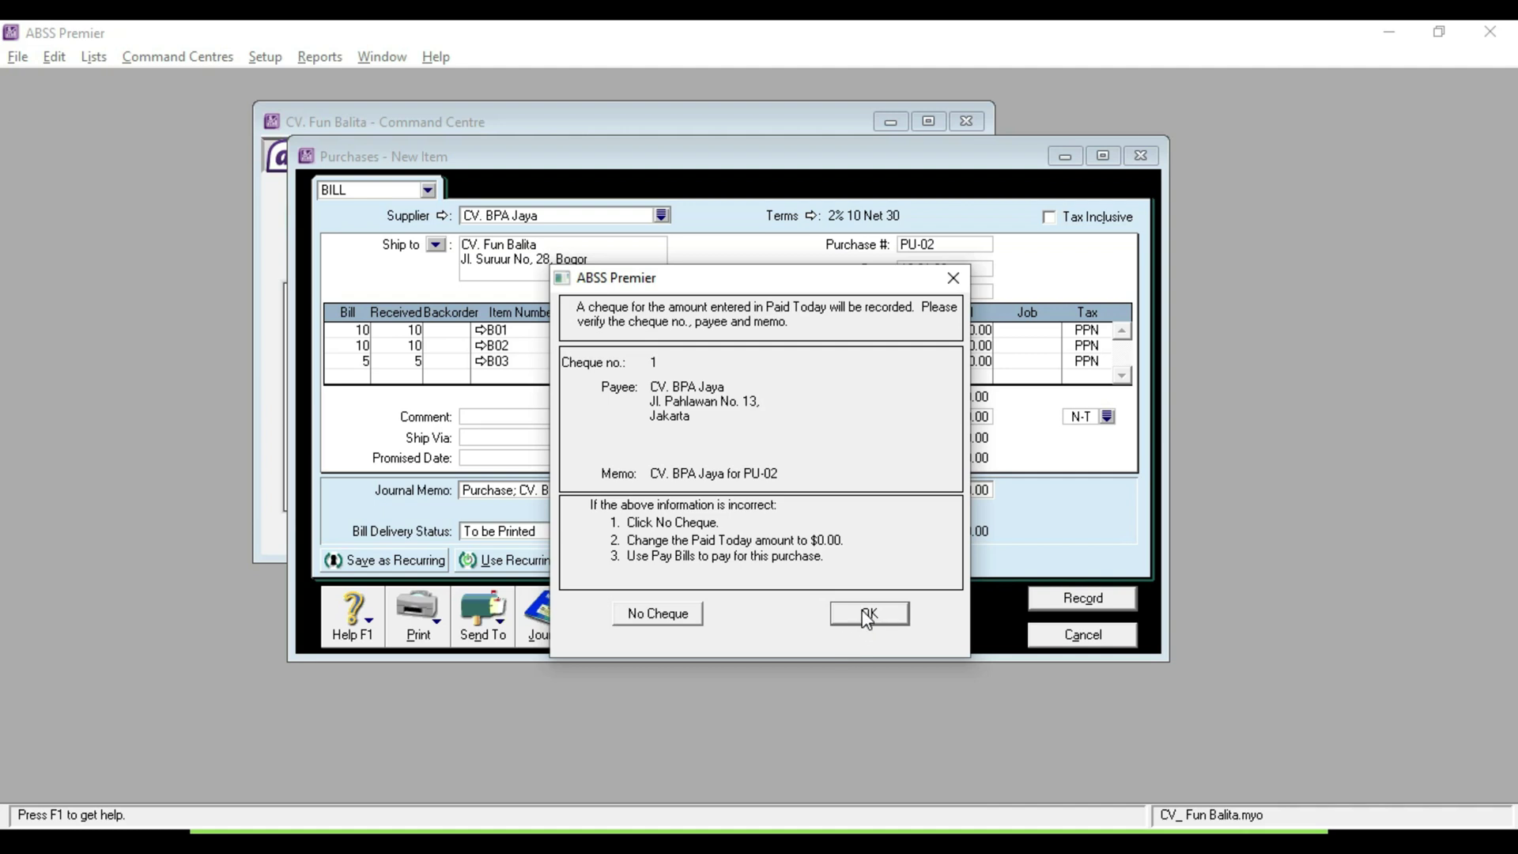
{"action": "left_click", "coordinate": [867, 615]}
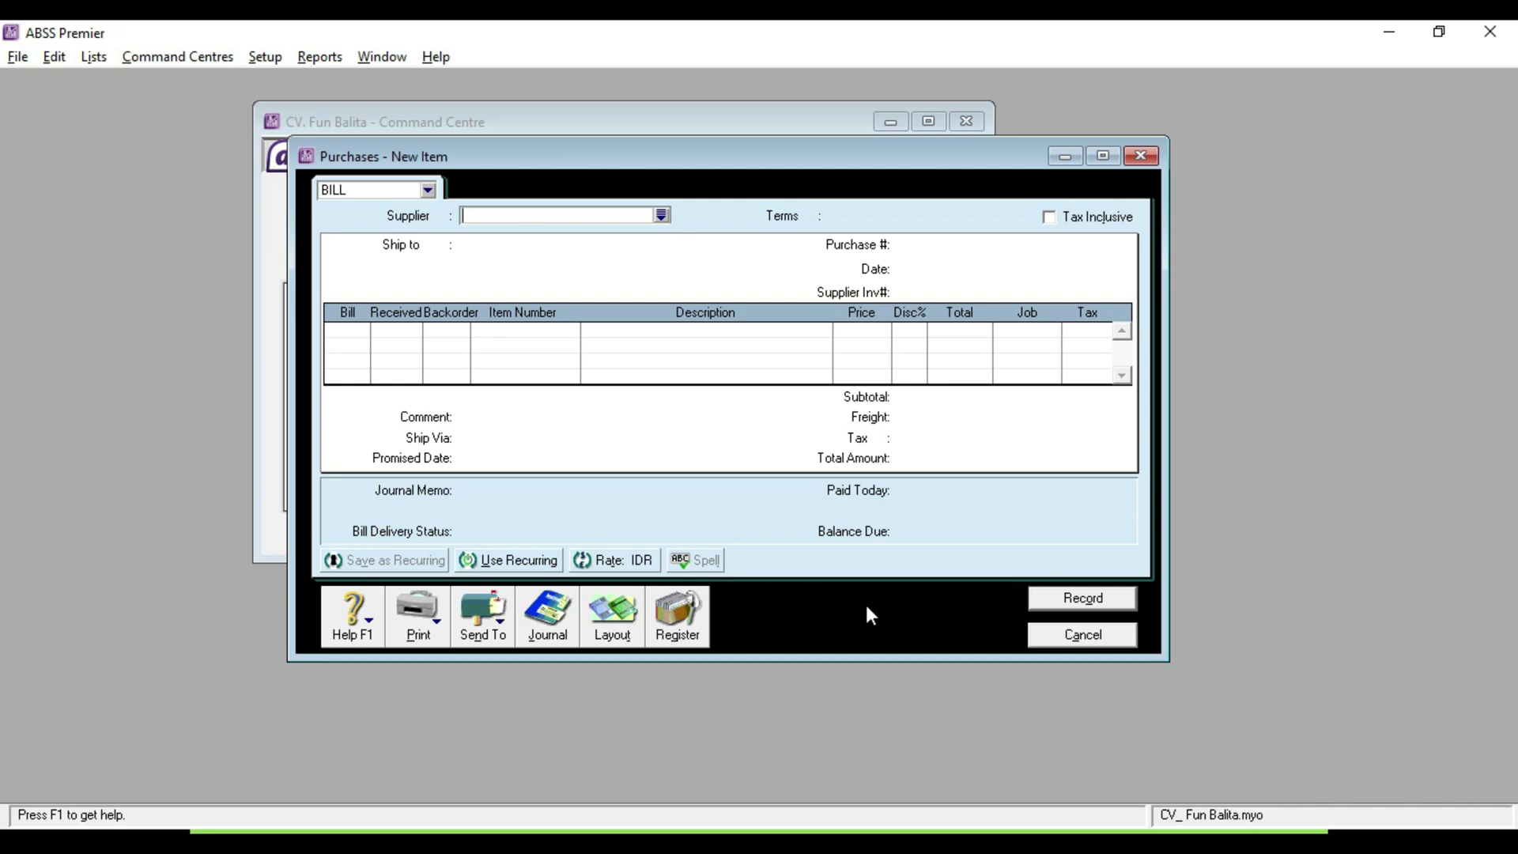
Check the cash purchase invoice from PT. Miyako and open a new purchase bill for it
{"action": "key", "text": "alt+Tab"}
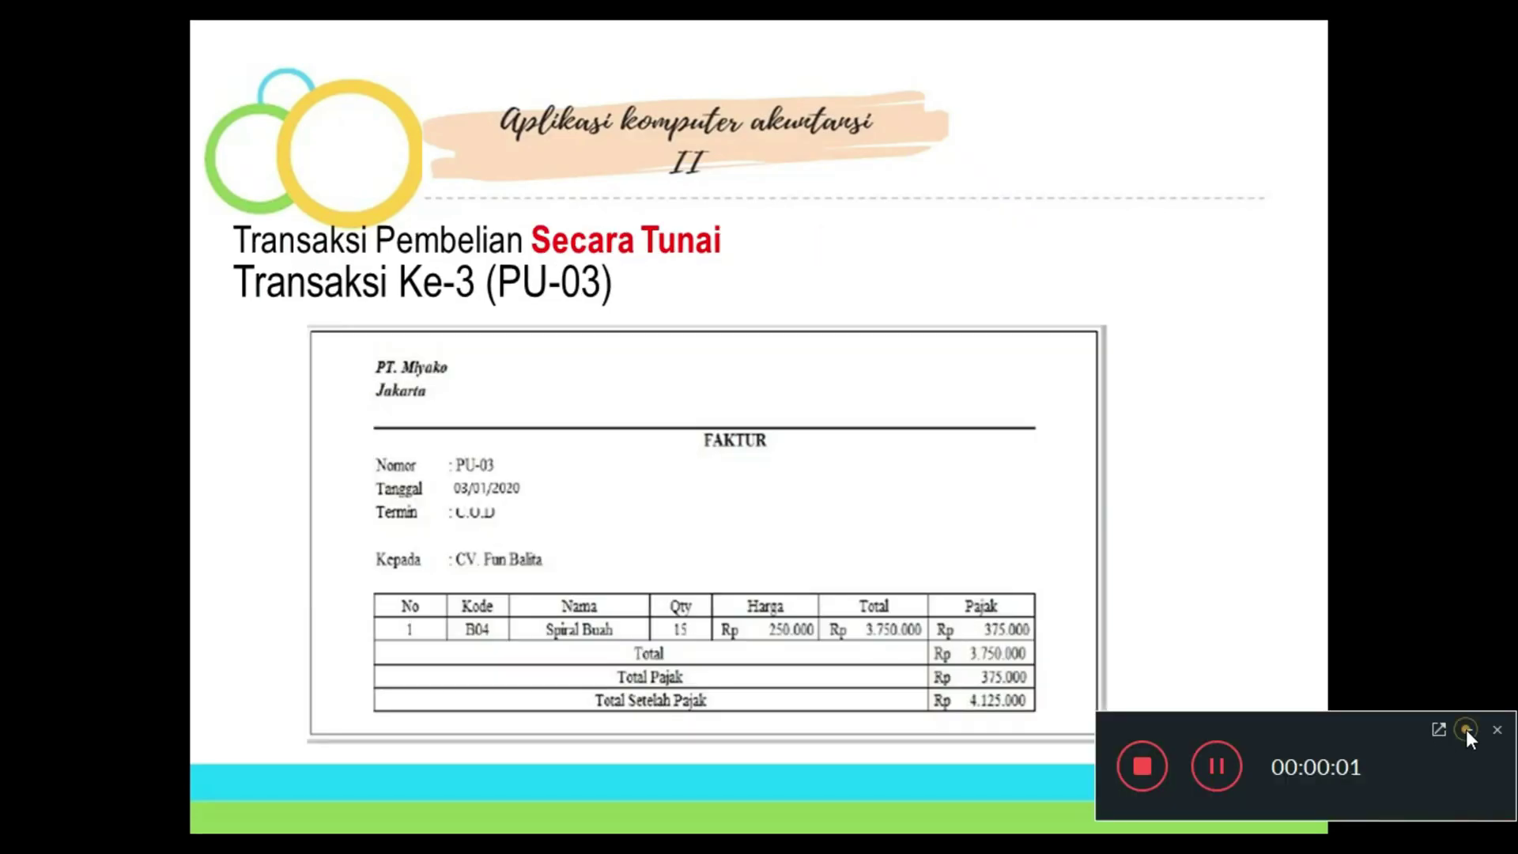
{"action": "left_click", "coordinate": [1466, 729]}
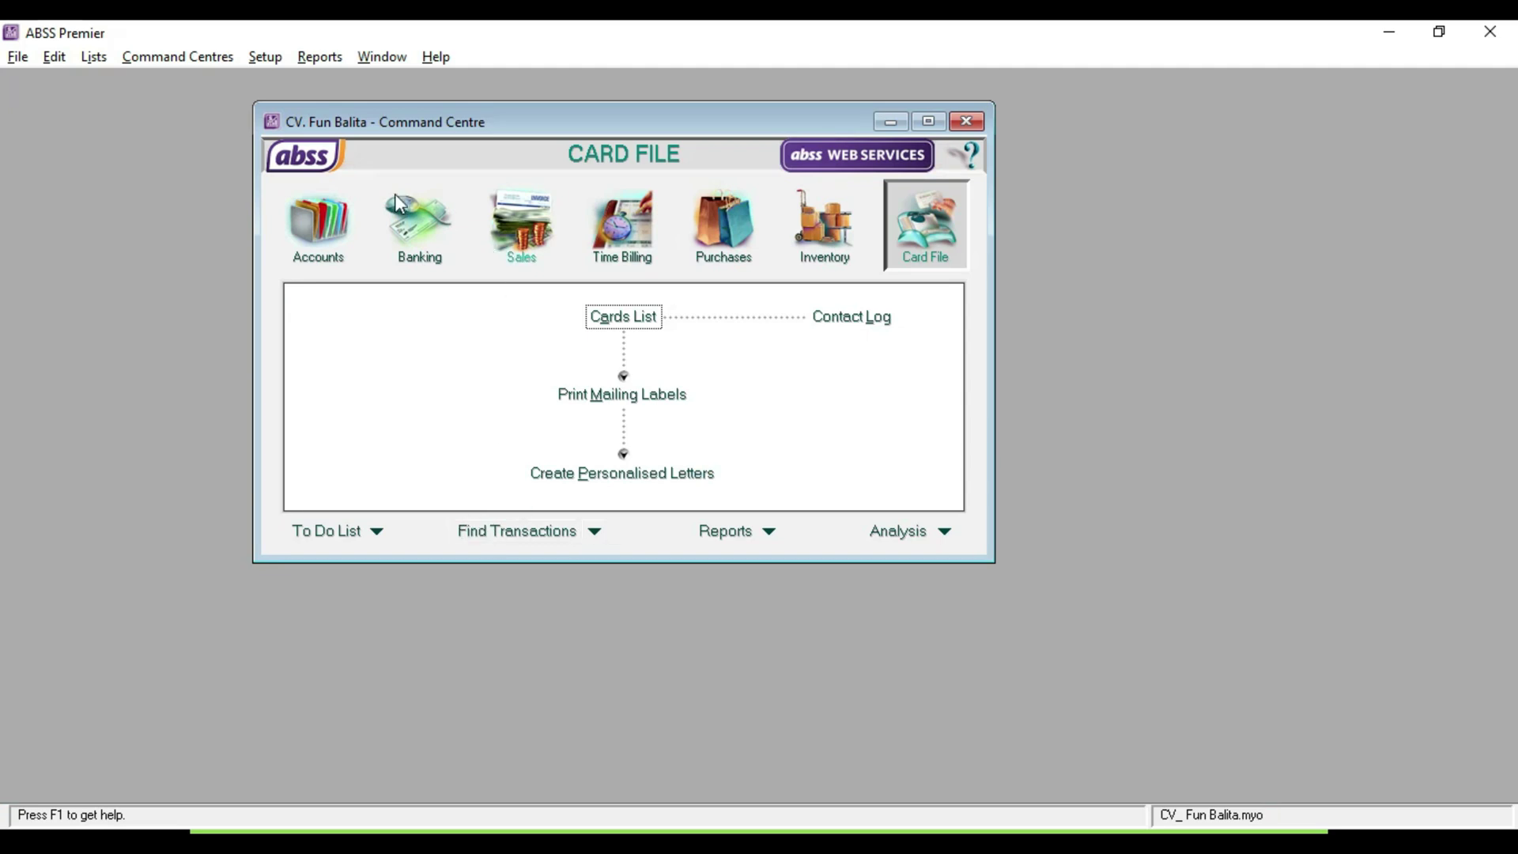
{"action": "left_click", "coordinate": [755, 235]}
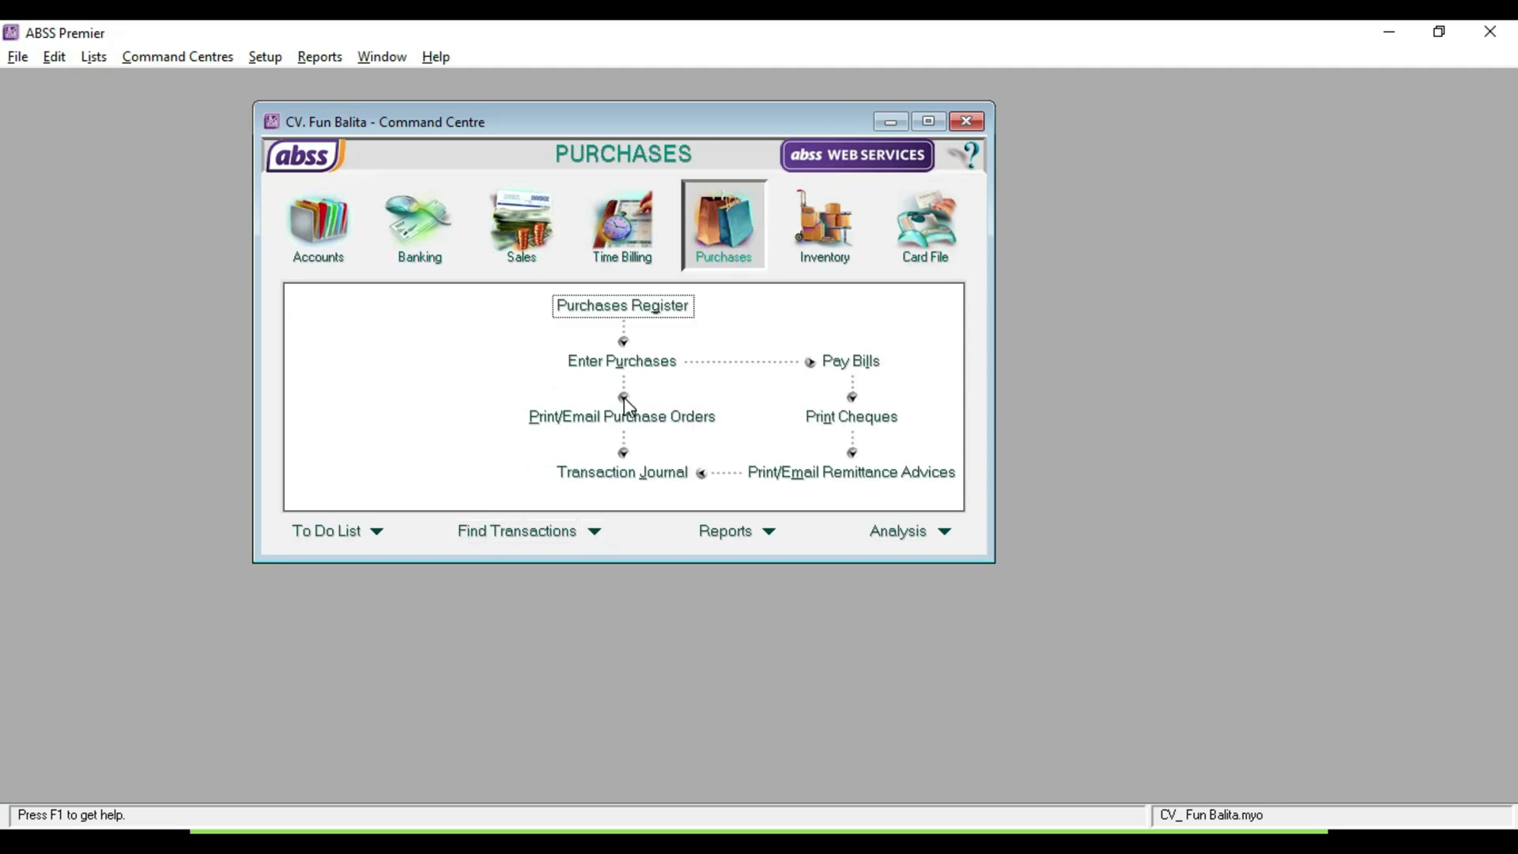
{"action": "left_click", "coordinate": [623, 363]}
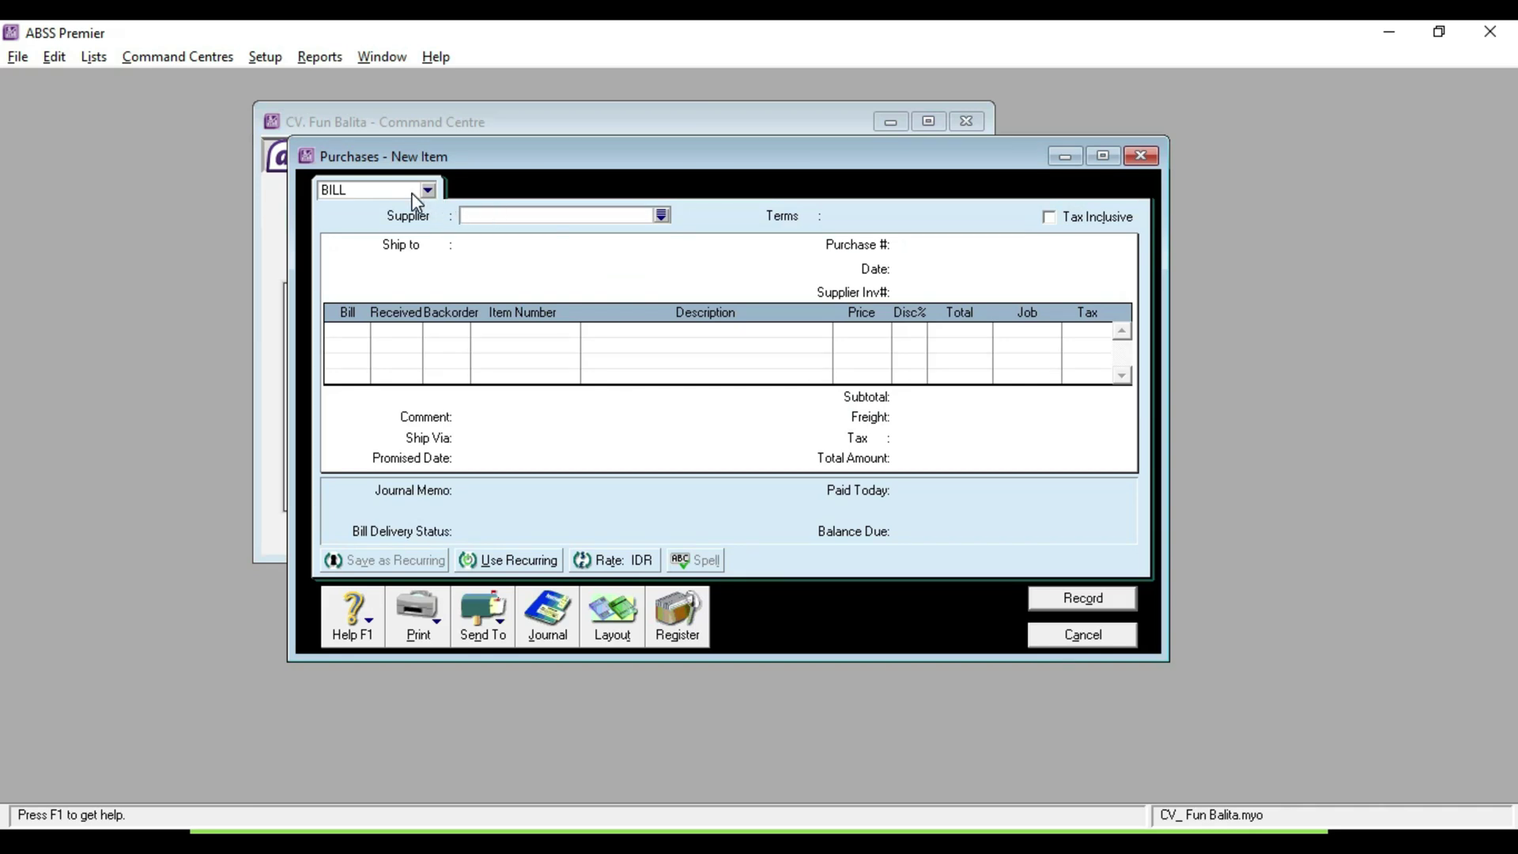
Create a new supplier card named PT. Miyako with card ID S003
{"action": "left_click", "coordinate": [662, 218]}
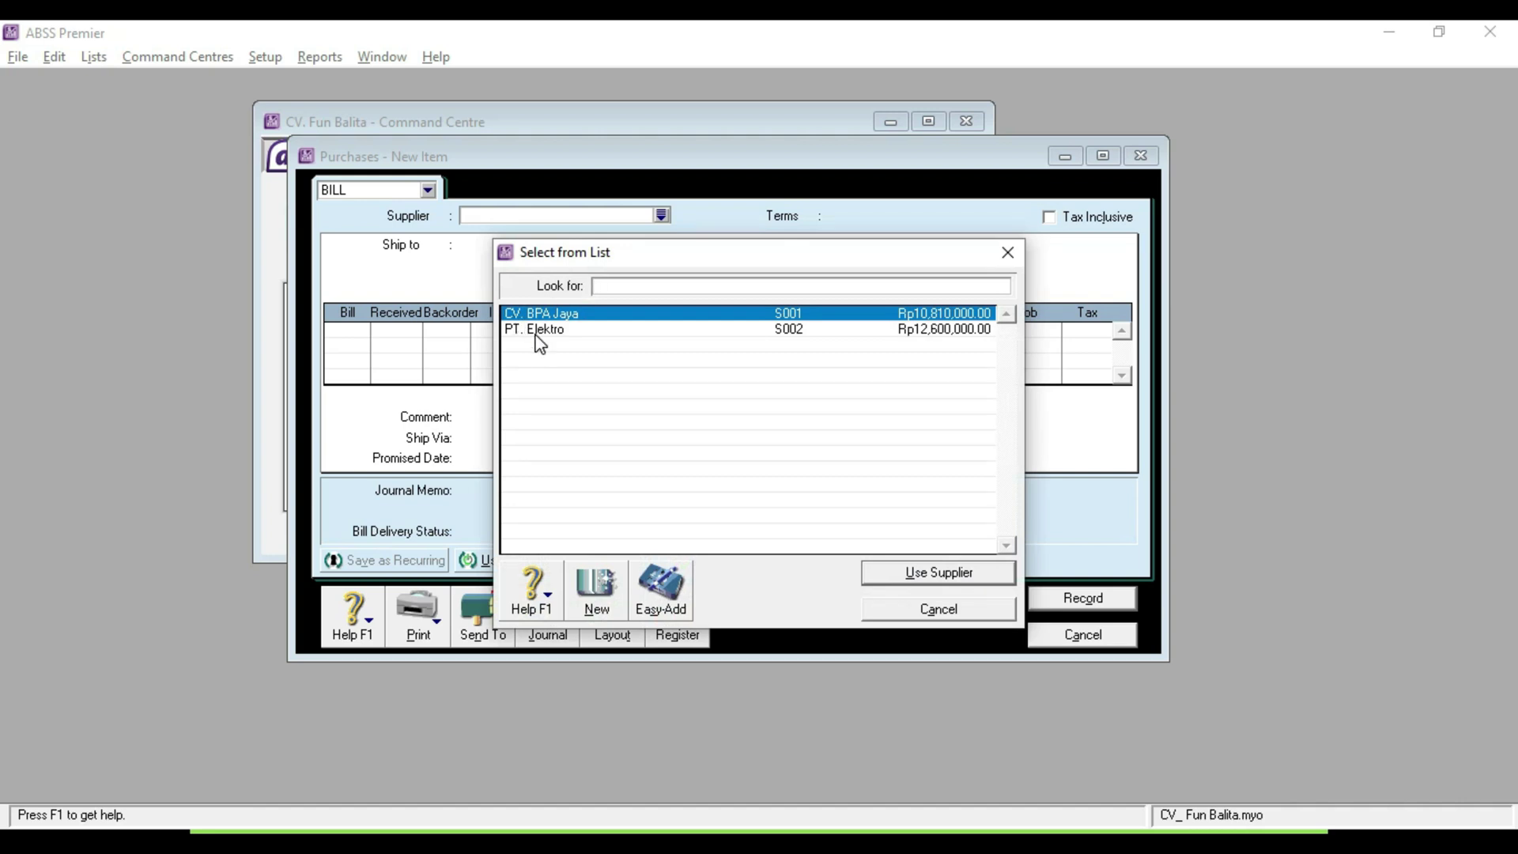
{"action": "left_click", "coordinate": [597, 584]}
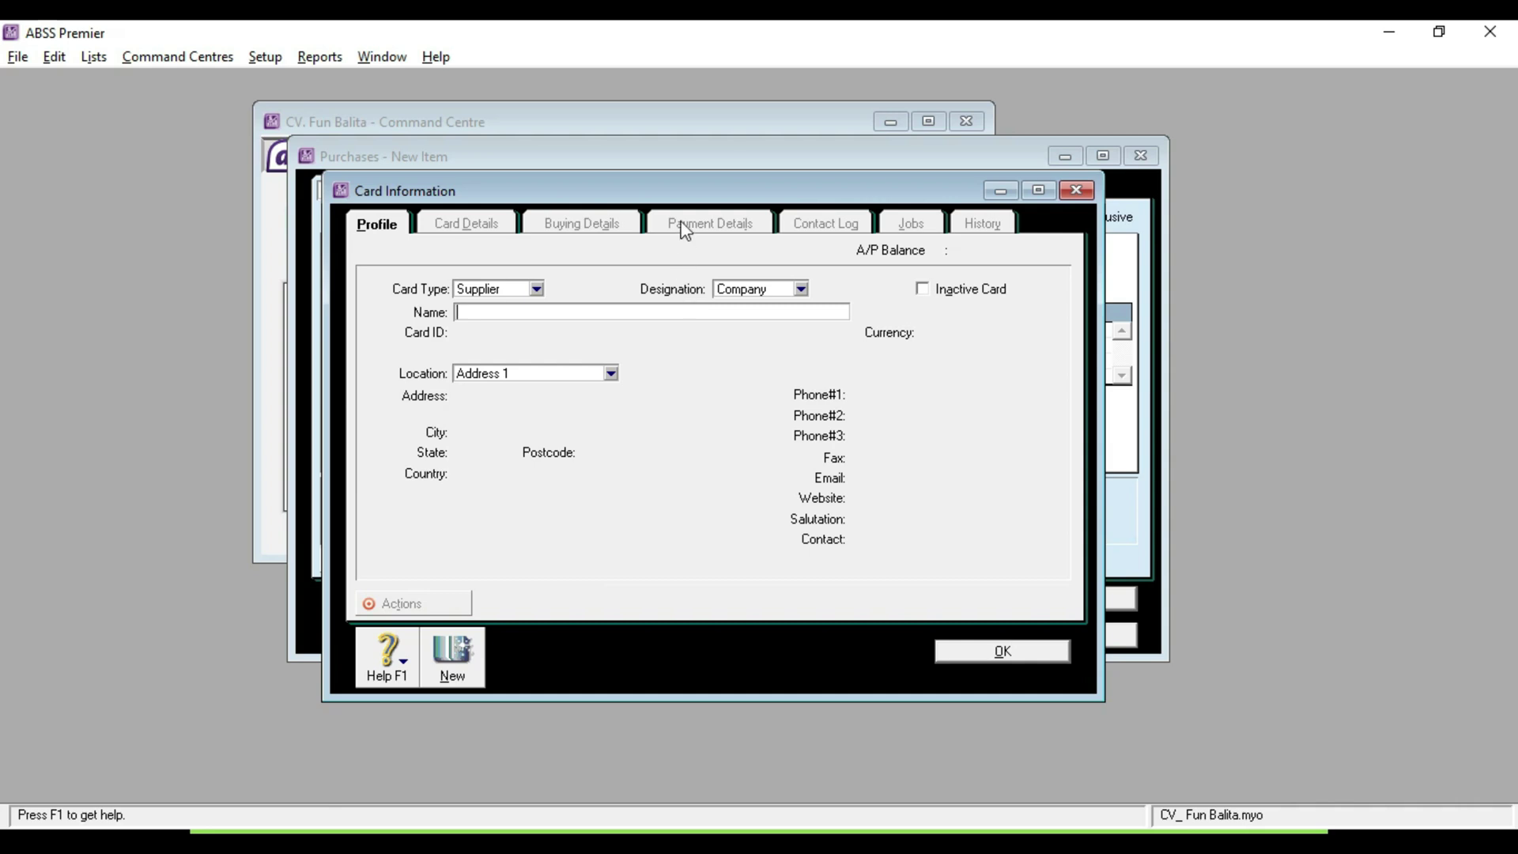
{"action": "left_click_drag", "start_coordinate": [684, 199], "coordinate": [855, 213]}
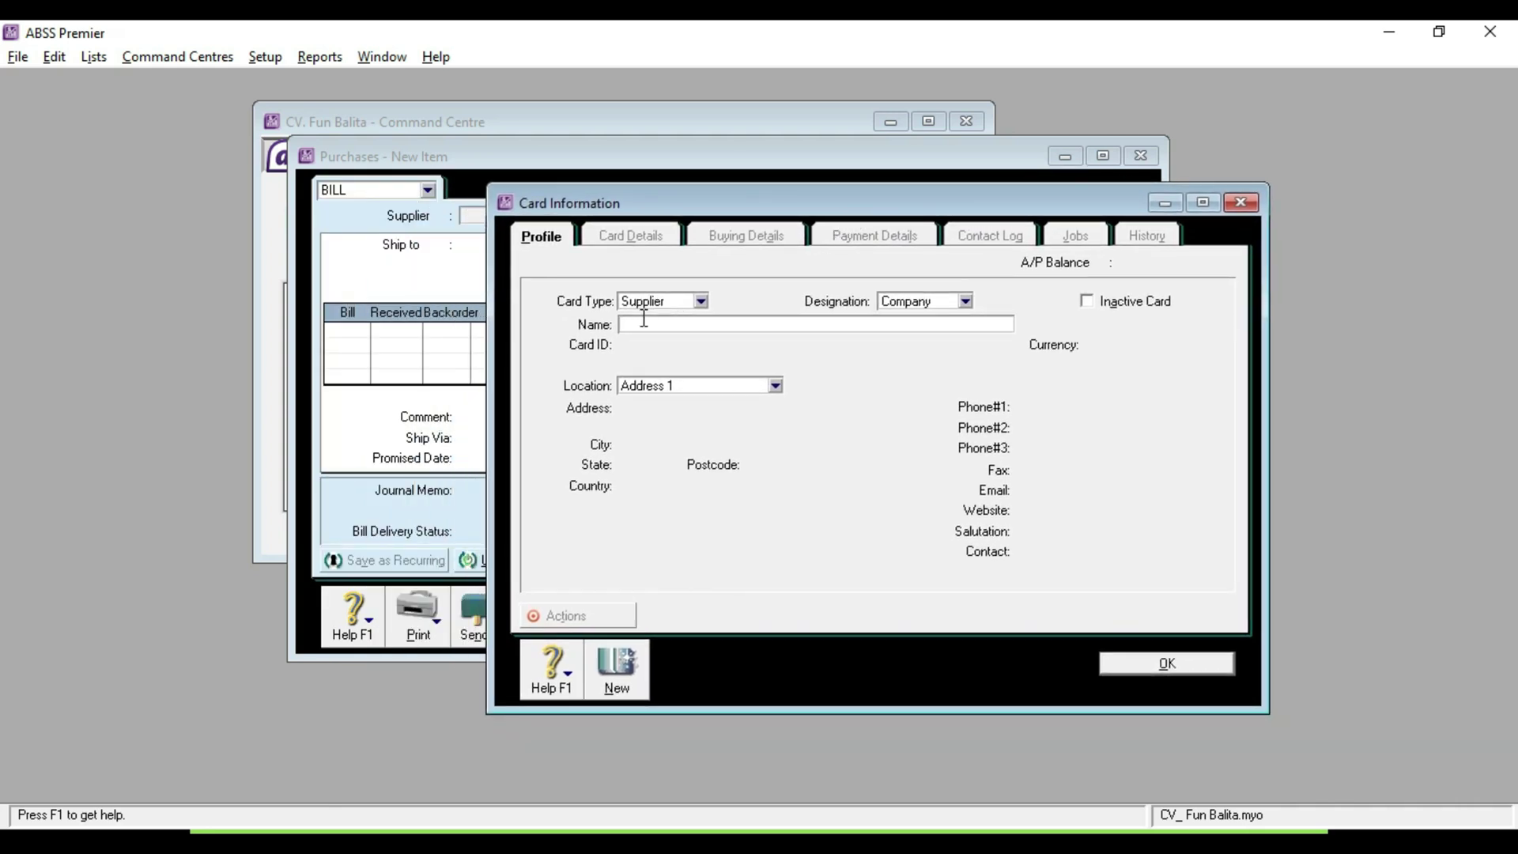
{"action": "type", "text": "PT. Miyako"}
{"action": "left_click", "coordinate": [662, 344]}
{"action": "type", "text": "S"}
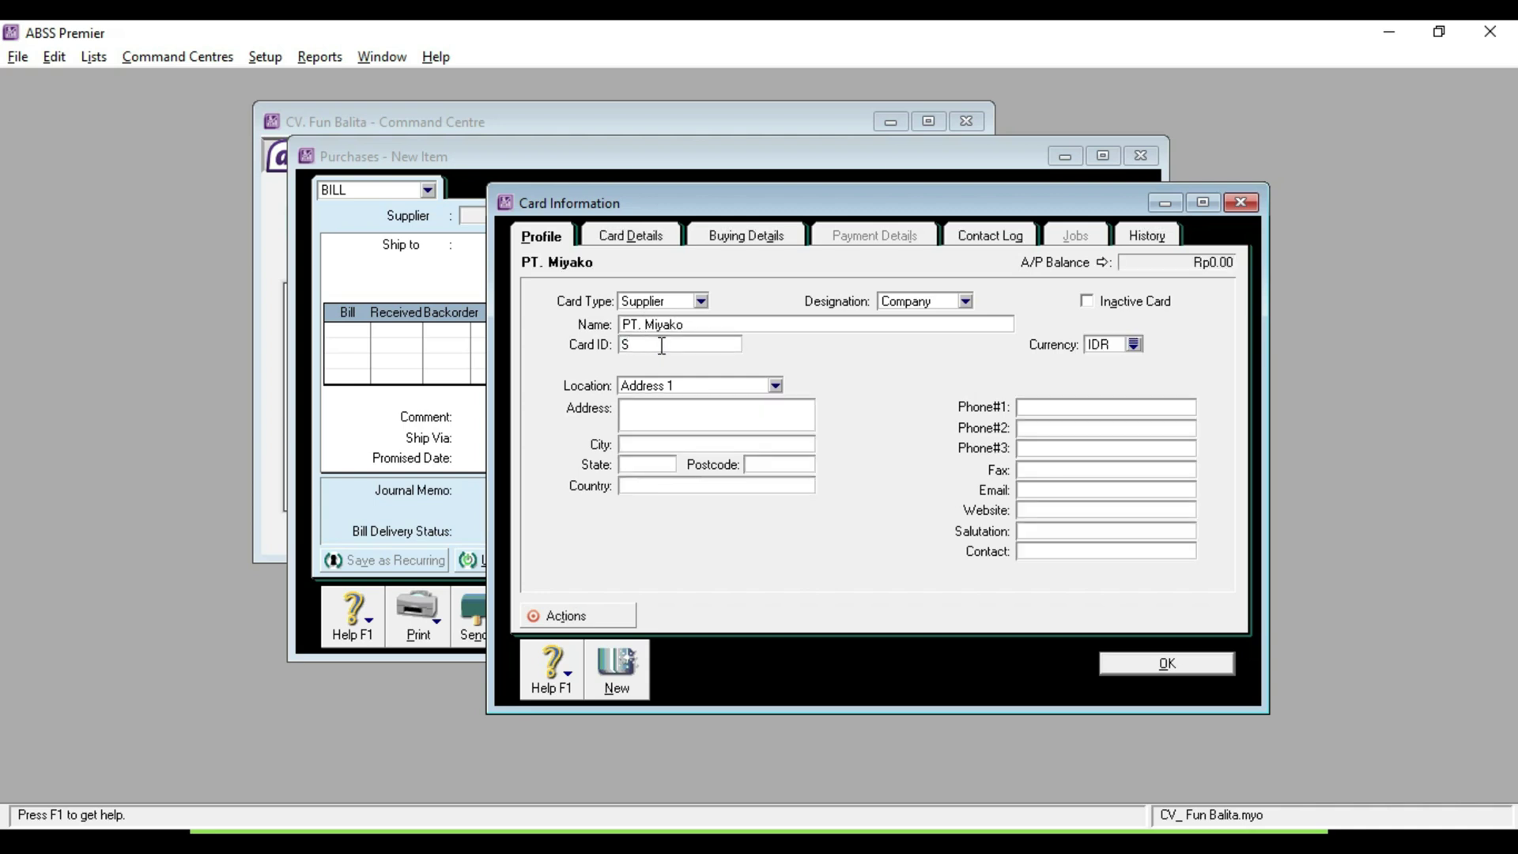
{"action": "type", "text": "003"}
{"action": "left_click", "coordinate": [1115, 664]}
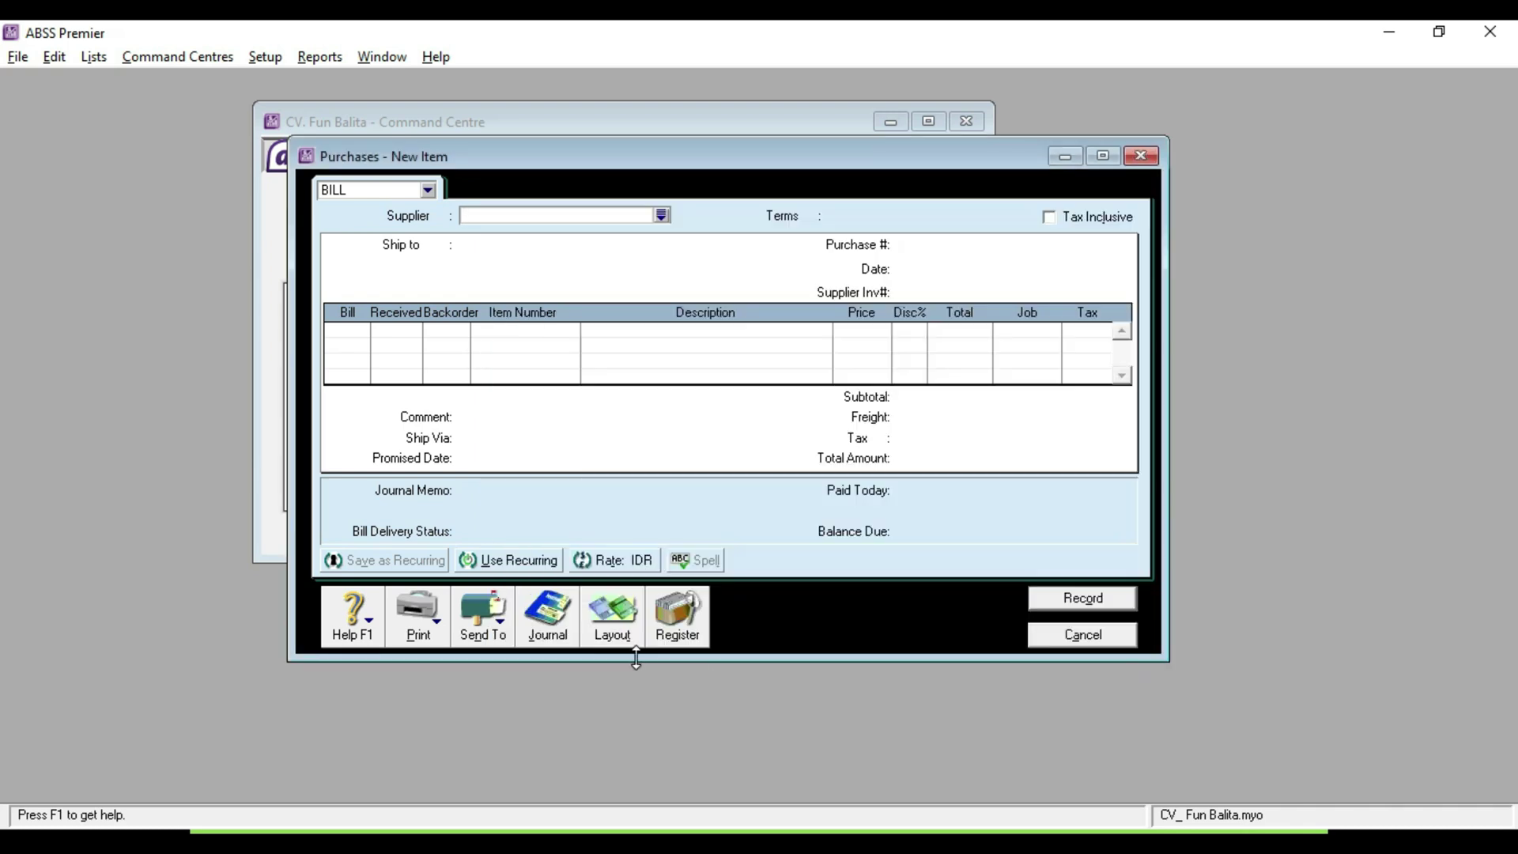
Choose PT. Miyako as the bill's supplier and set its payment terms to C.O.D
{"action": "left_click", "coordinate": [661, 215]}
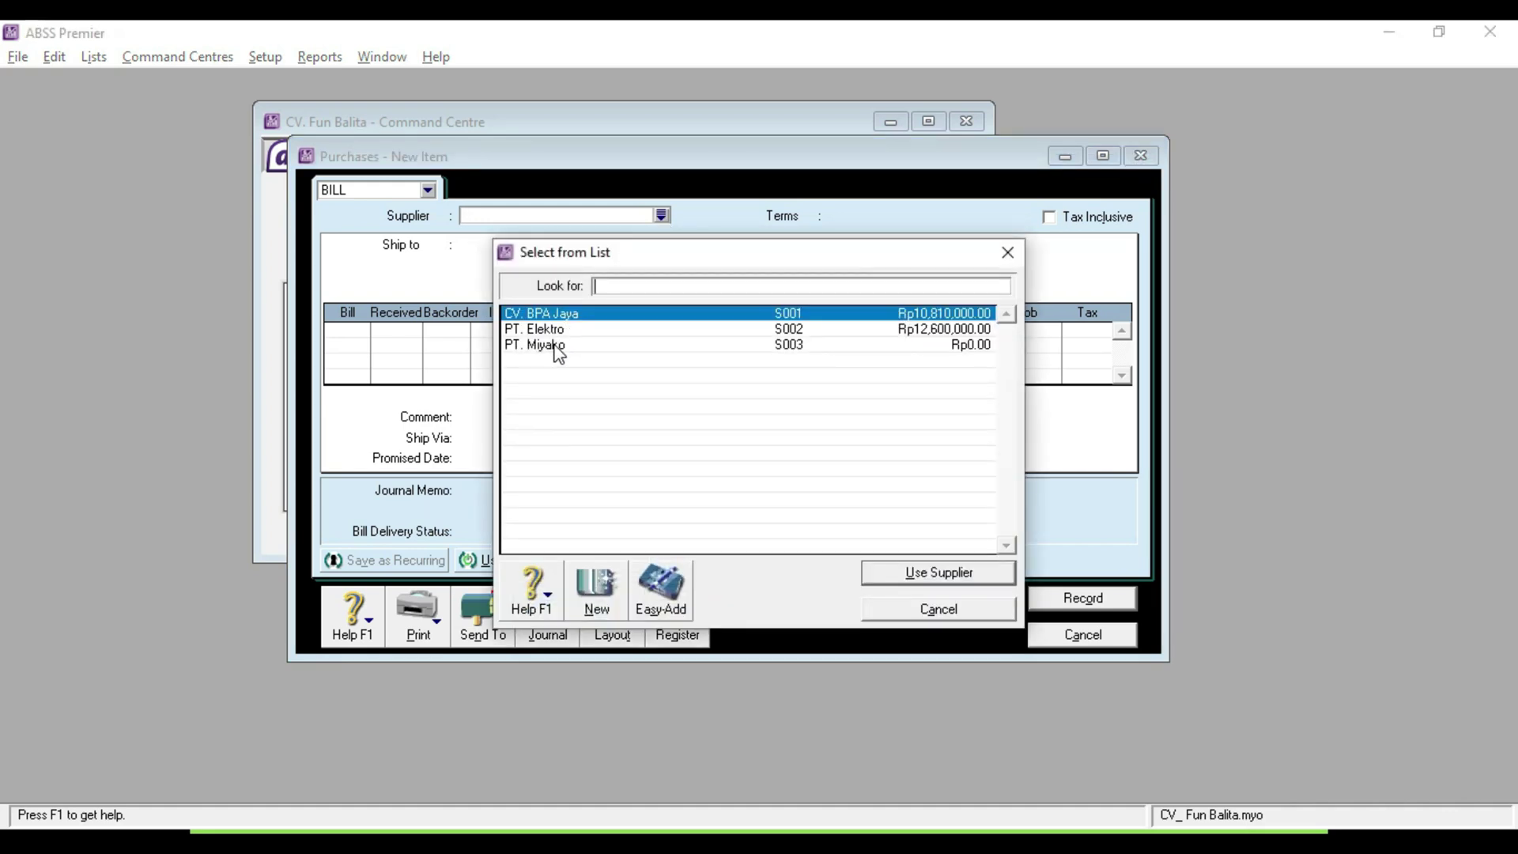
{"action": "left_click", "coordinate": [558, 348]}
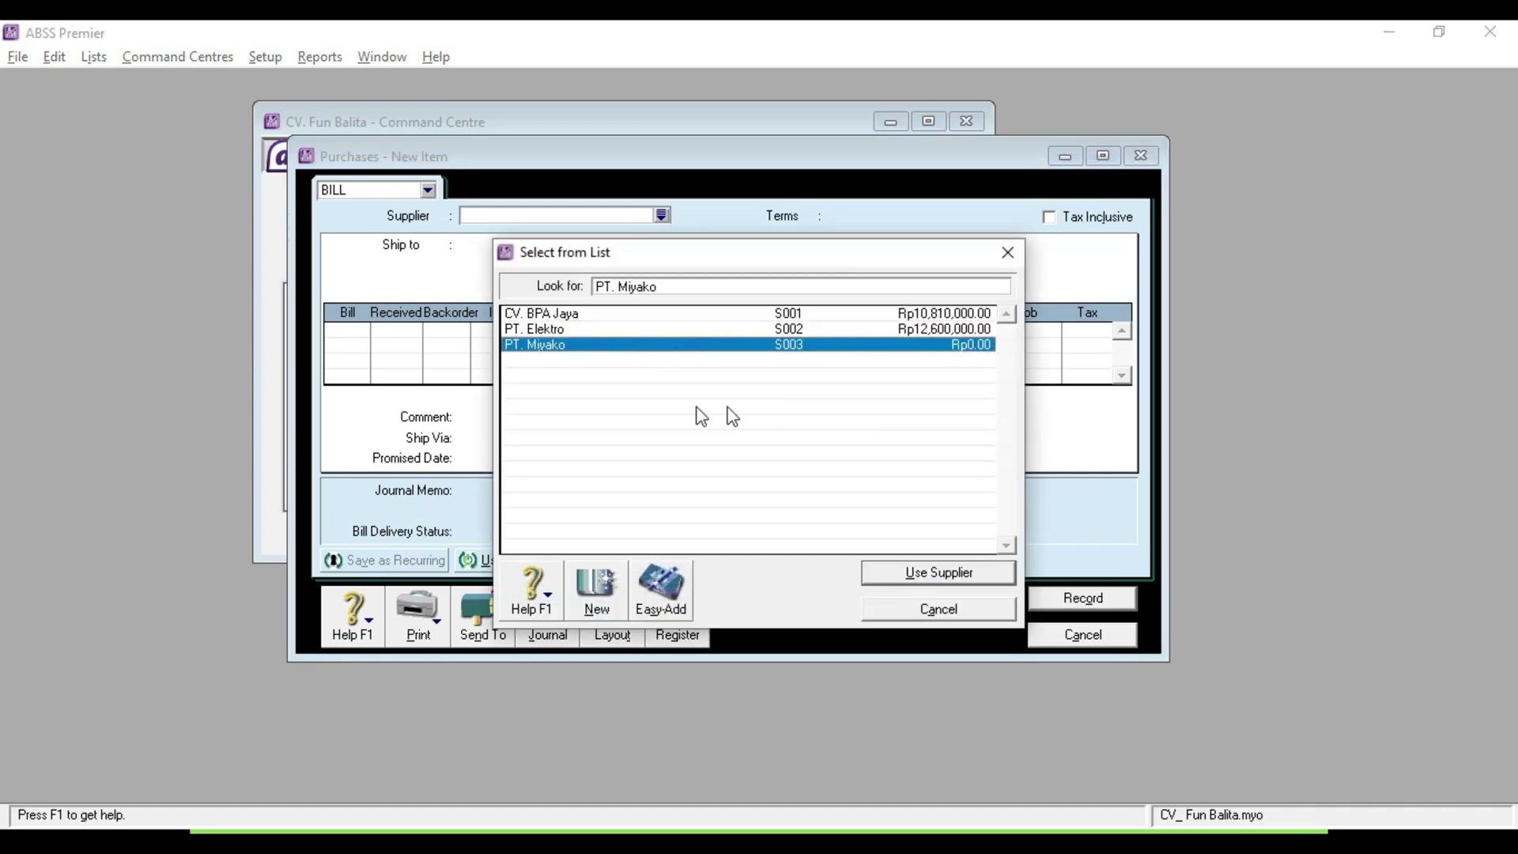
{"action": "left_click", "coordinate": [895, 572]}
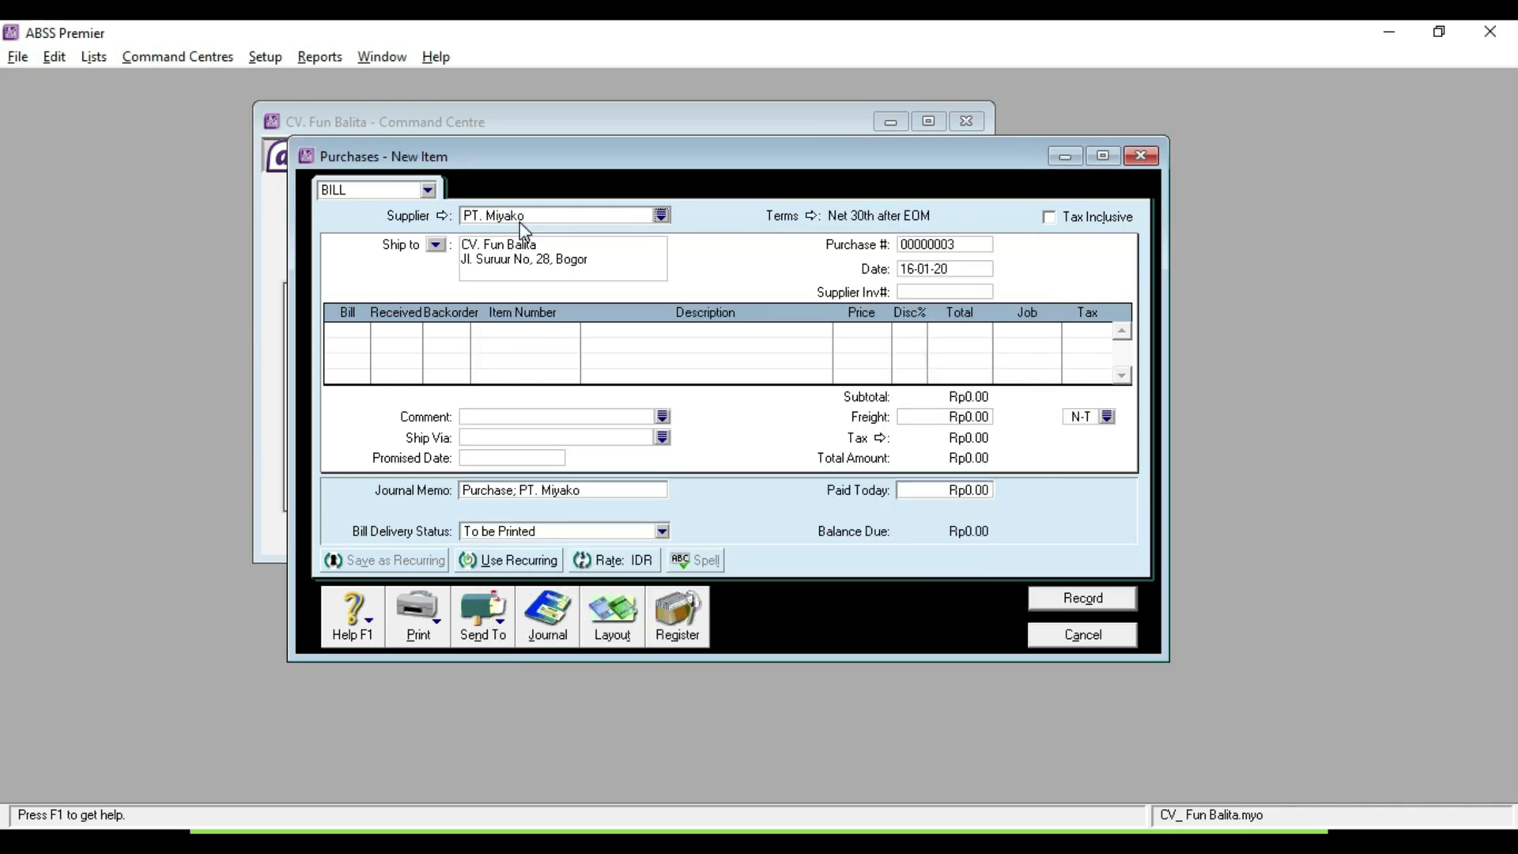
{"action": "left_click", "coordinate": [814, 217]}
{"action": "left_click", "coordinate": [836, 294]}
{"action": "left_click", "coordinate": [854, 308]}
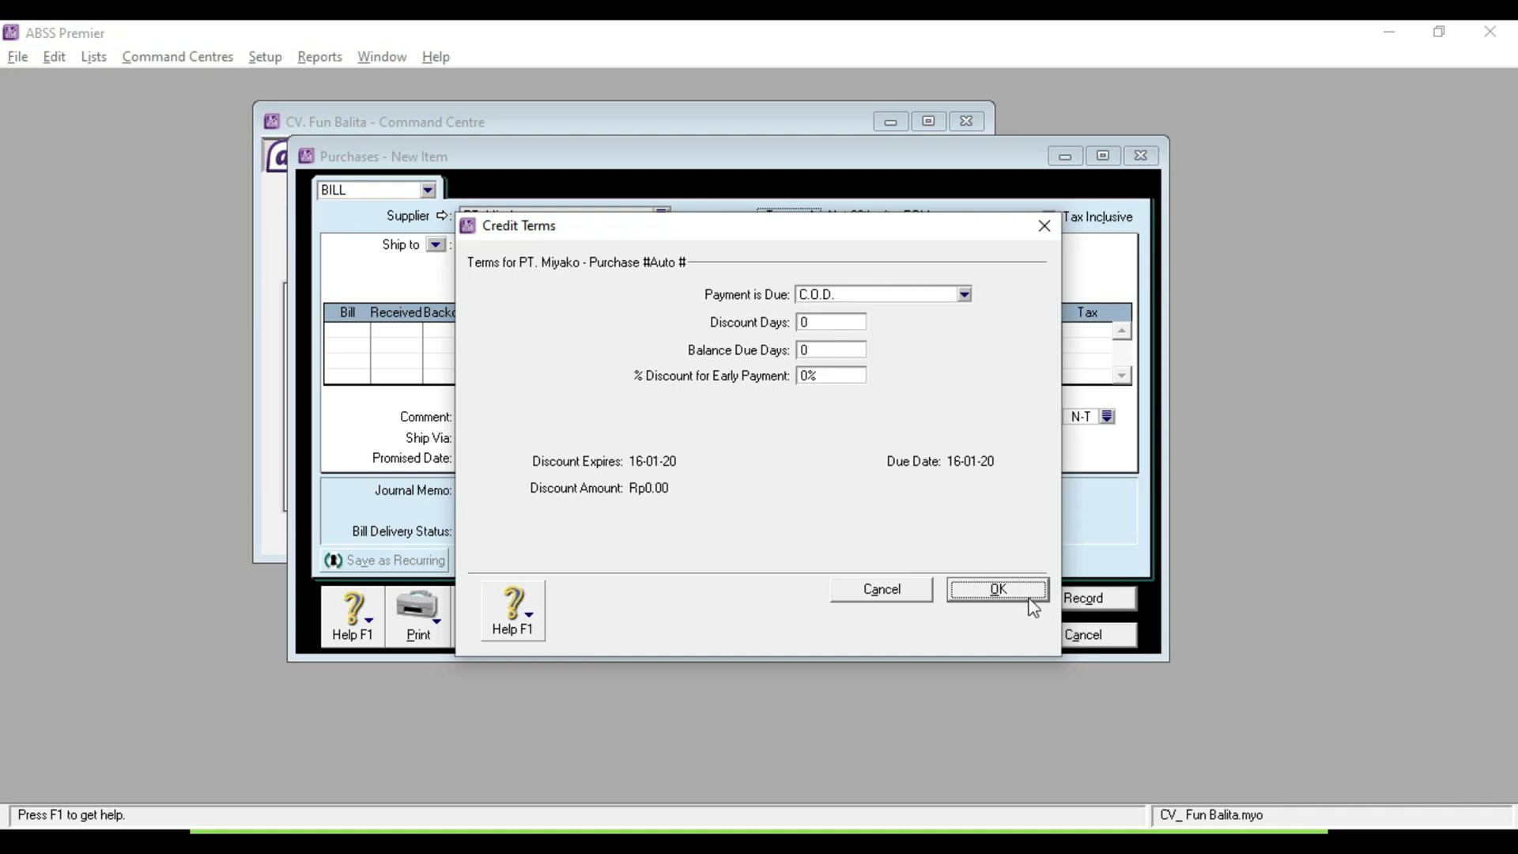
{"action": "left_click", "coordinate": [1019, 598]}
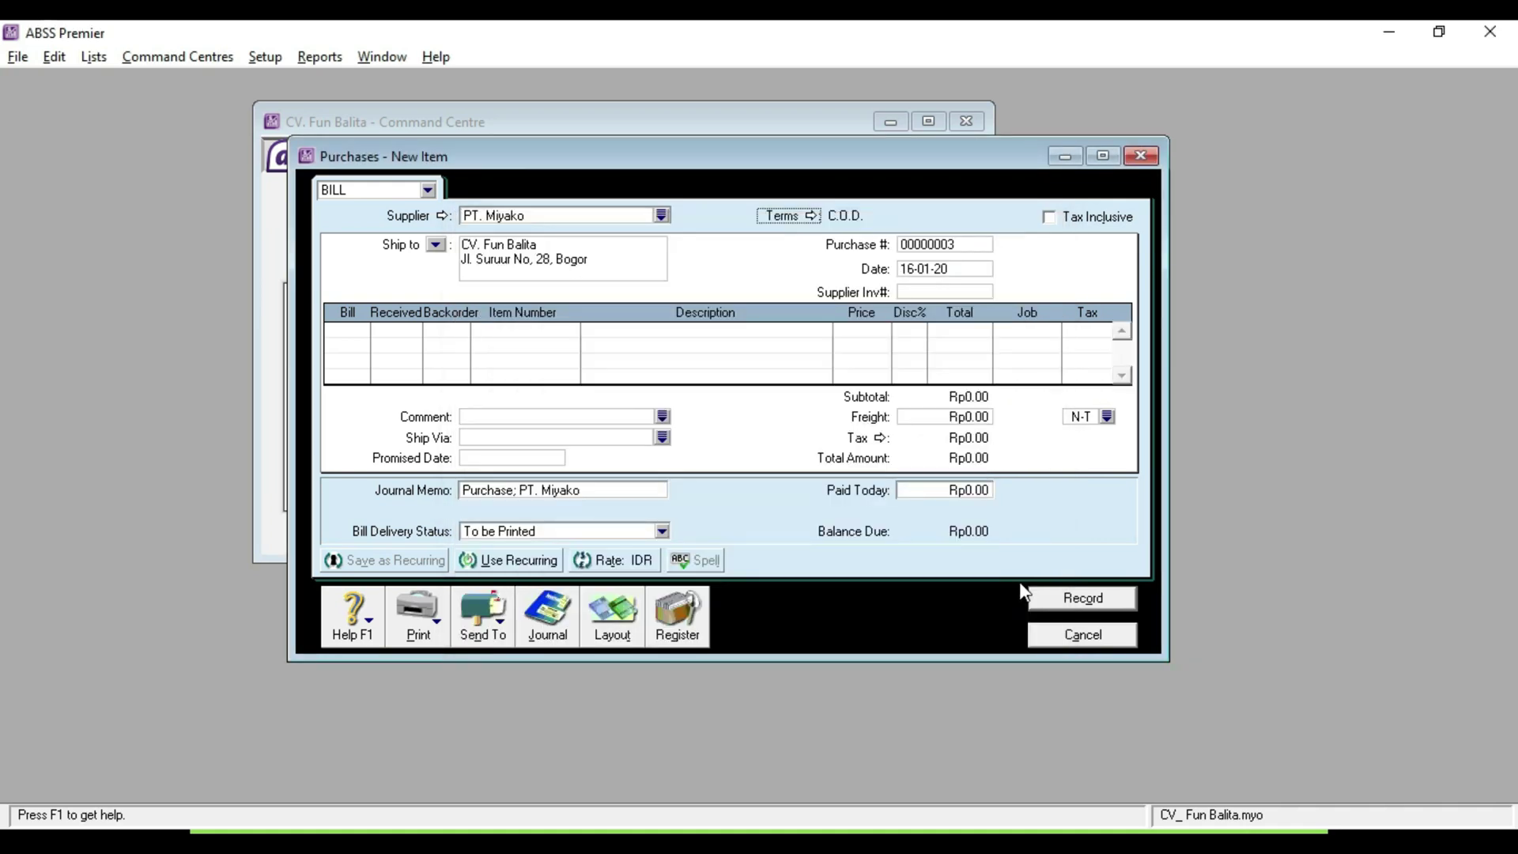
Set the bill's purchase number to PU-03 and its date to 03-01-20
{"action": "left_click", "coordinate": [976, 246]}
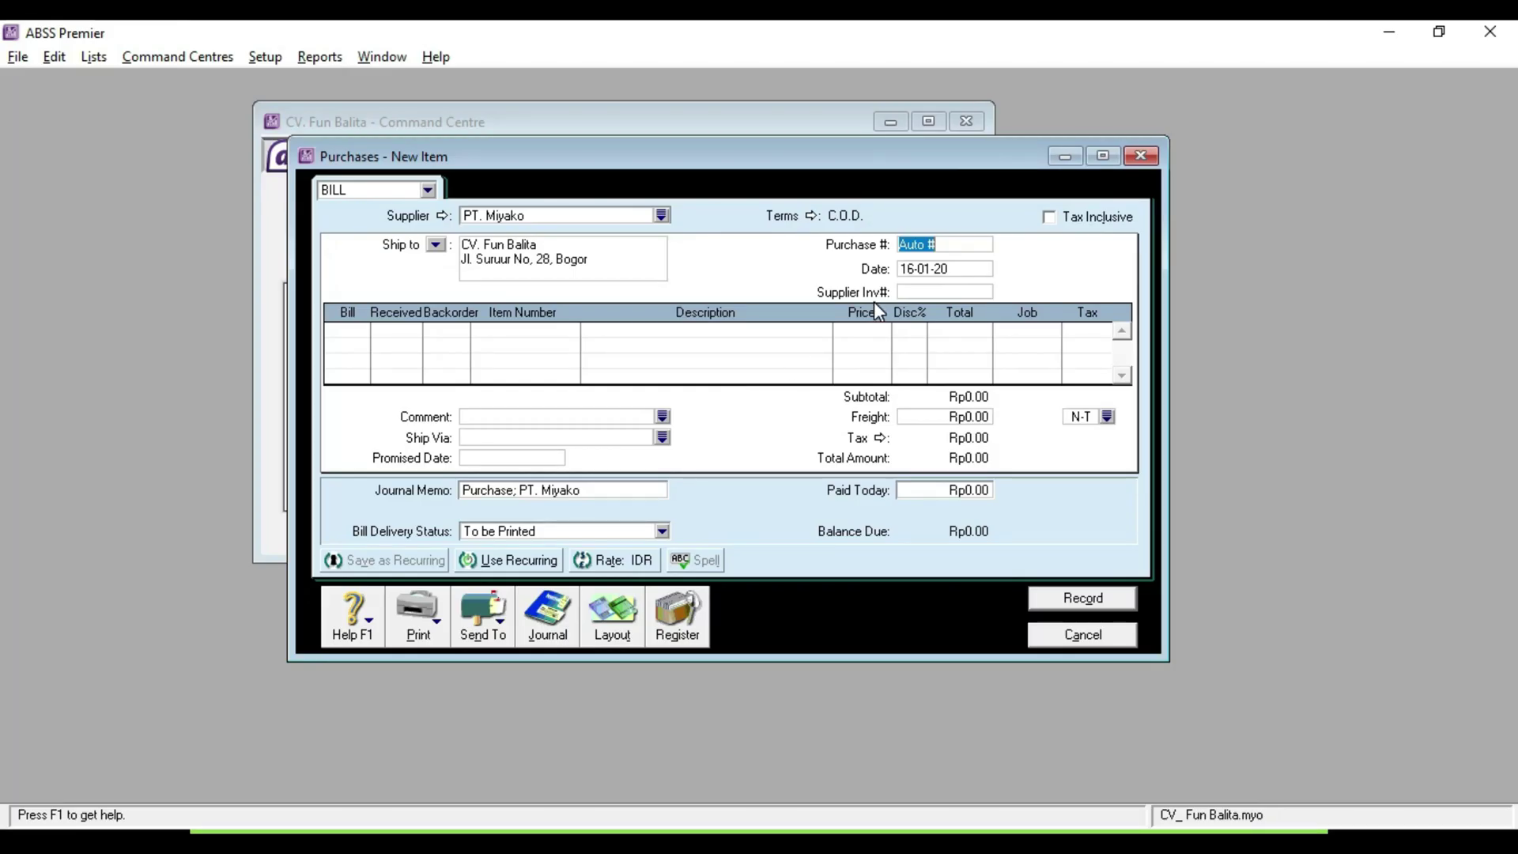
{"action": "type", "text": "PU-03"}
{"action": "key", "text": "Tab"}
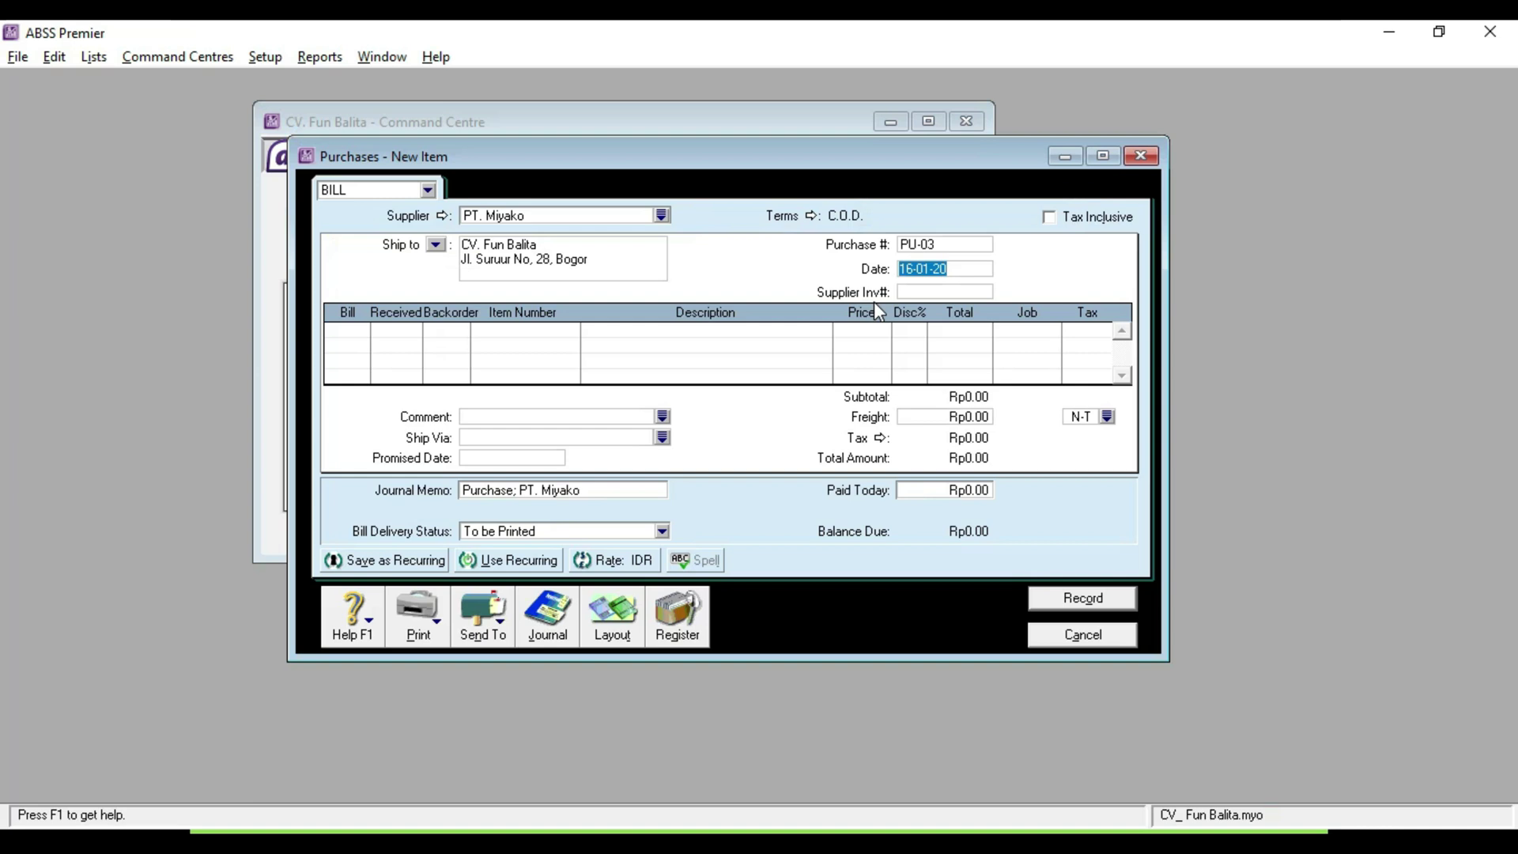
{"action": "type", "text": "03-01-20"}
{"action": "key", "text": "Tab"}
Add a line billing 15 units of item B04 at a unit price of 250,000
{"action": "left_click", "coordinate": [353, 330]}
{"action": "type", "text": "1"}
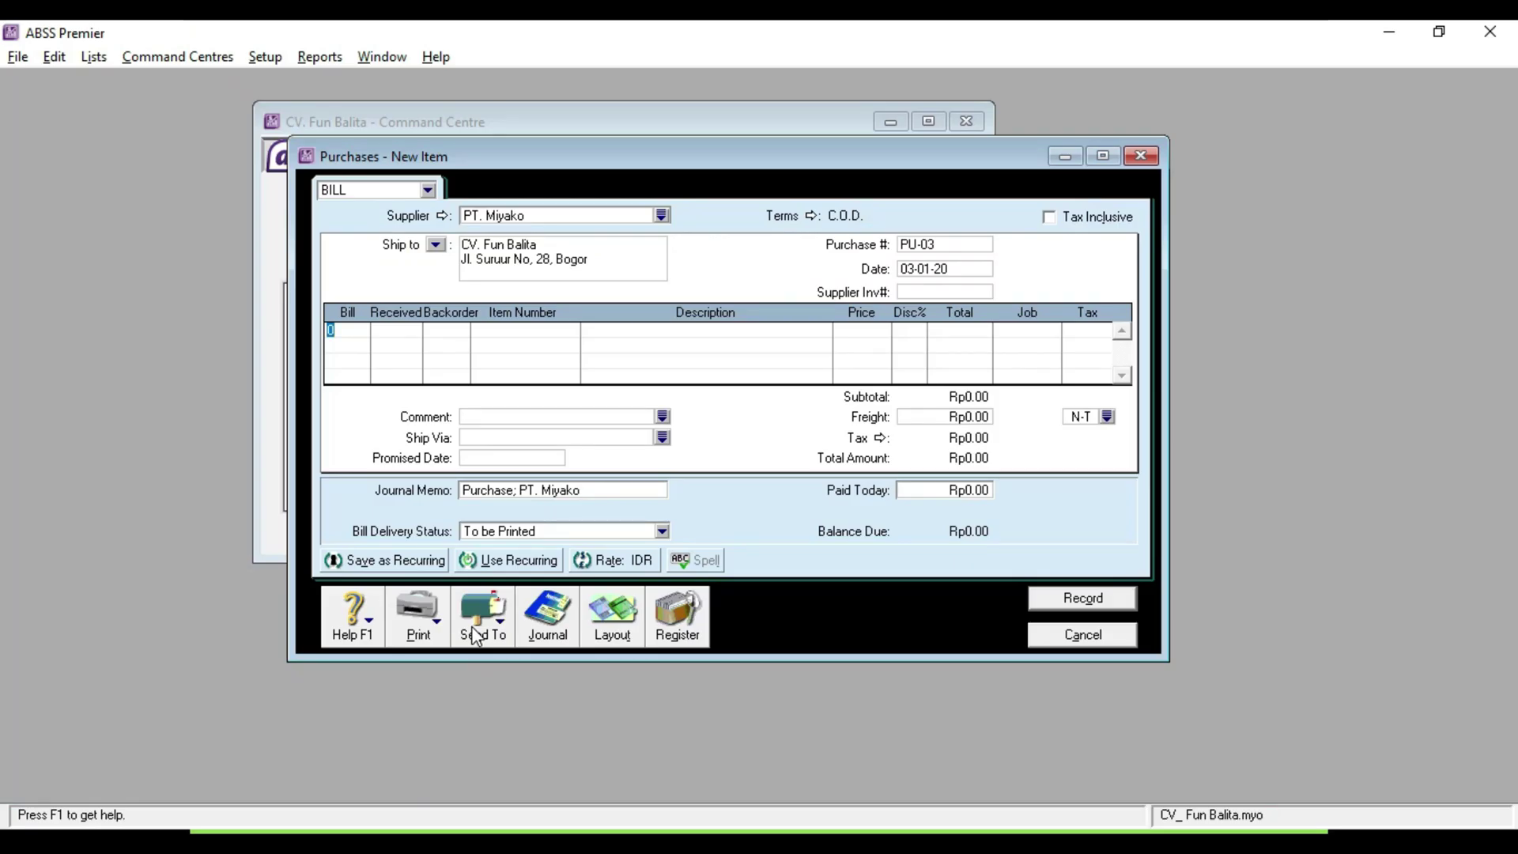
{"action": "type", "text": "15"}
{"action": "key", "text": "Tab"}
{"action": "key", "text": "Tab"}
{"action": "type", "text": "B04"}
{"action": "key", "text": "Tab"}
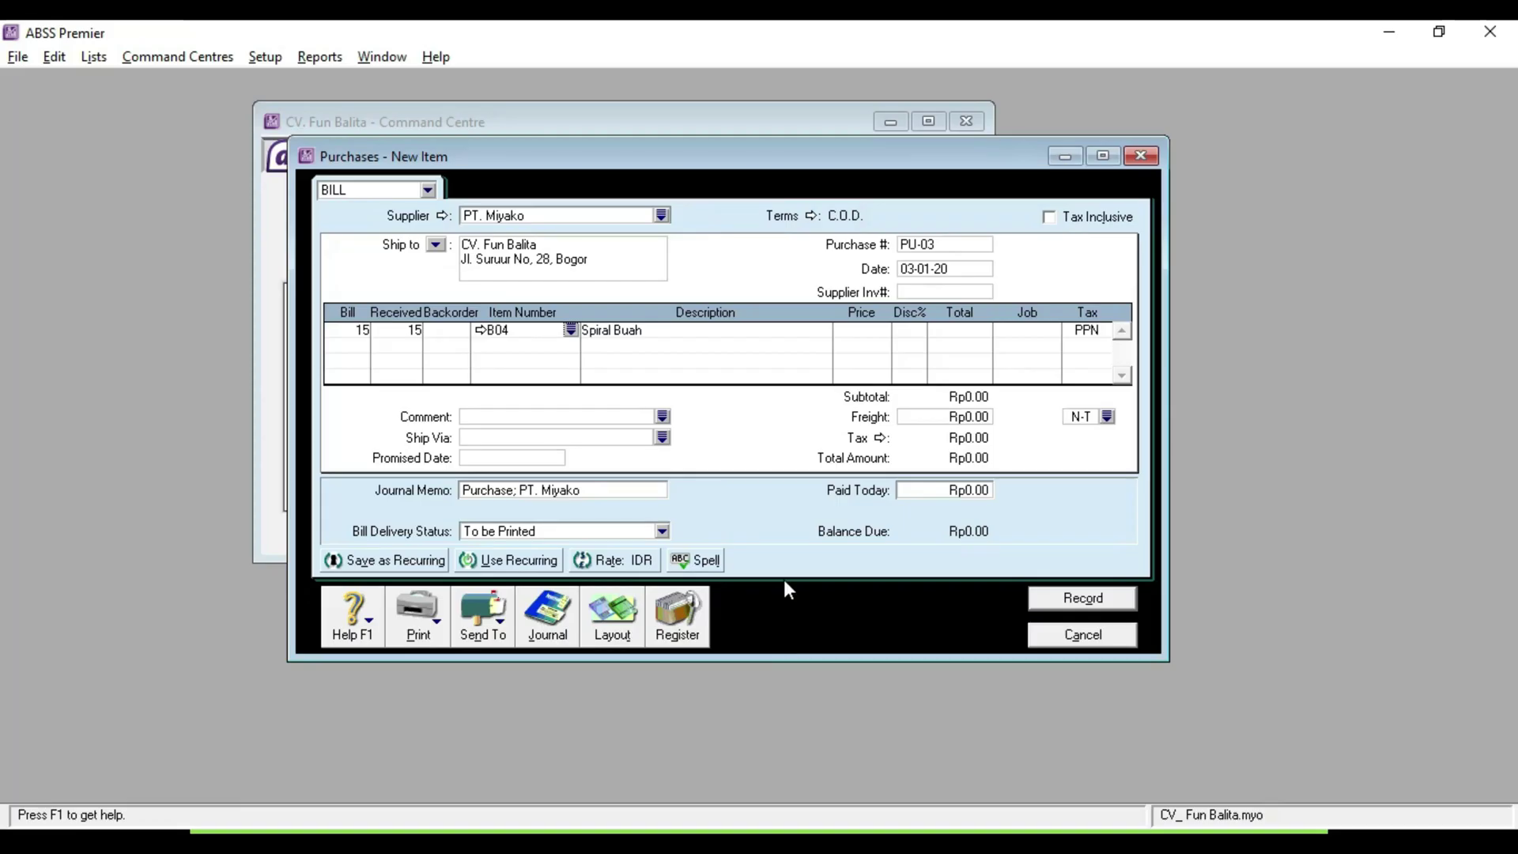
{"action": "key", "text": "Tab"}
{"action": "key", "text": "Tab"}
{"action": "type", "text": "250,000"}
{"action": "key", "text": "Tab"}
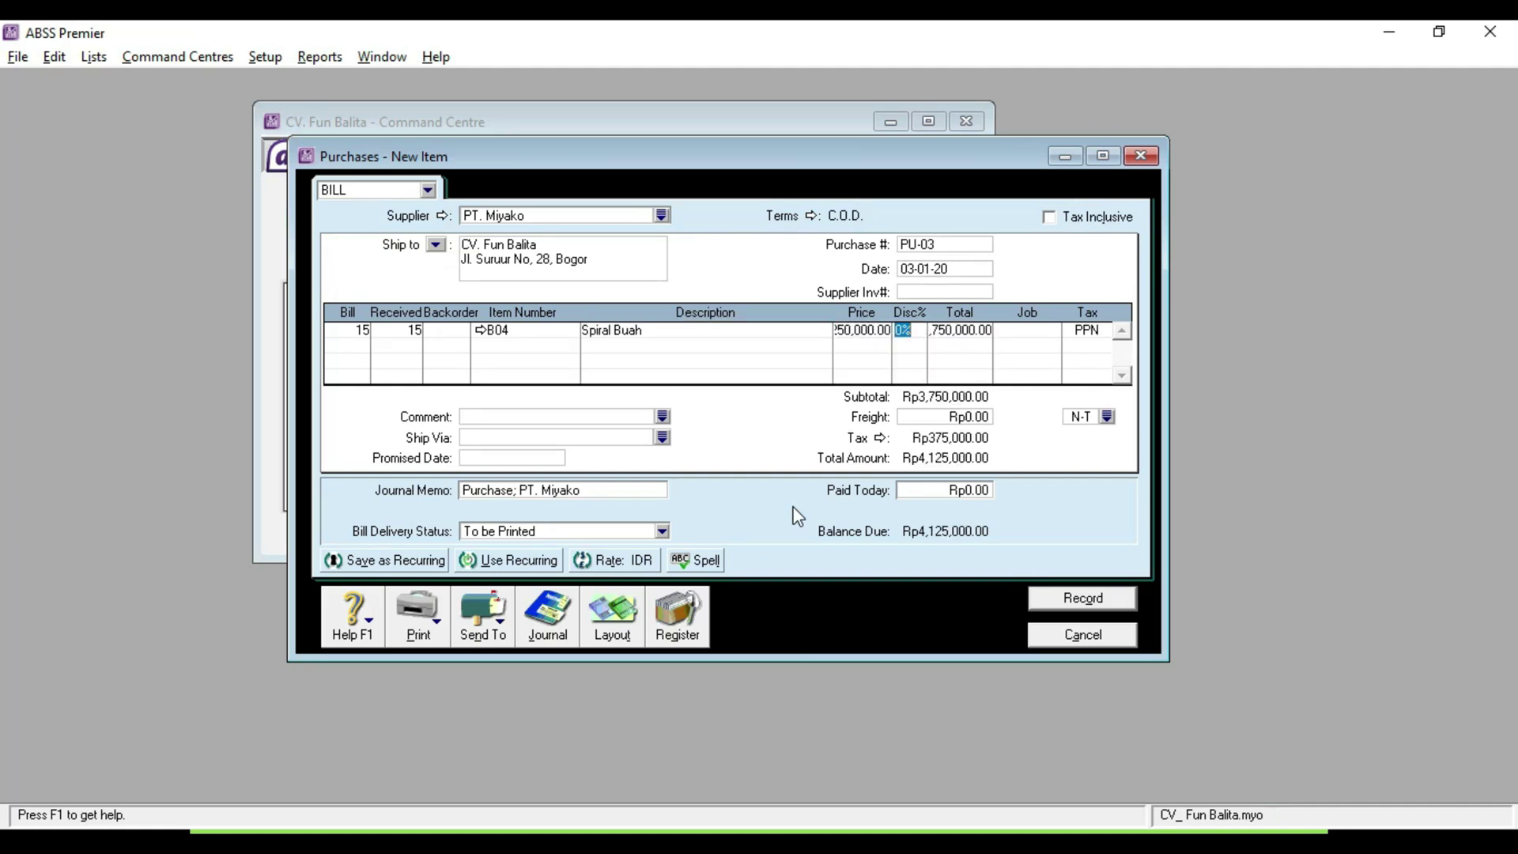
{"action": "key", "text": "Tab"}
{"action": "key", "text": "Tab"}
{"action": "key", "text": "Tab"}
Compare the bill with the PT. Miyako invoice slide and record it
{"action": "key", "text": "alt+Tab"}
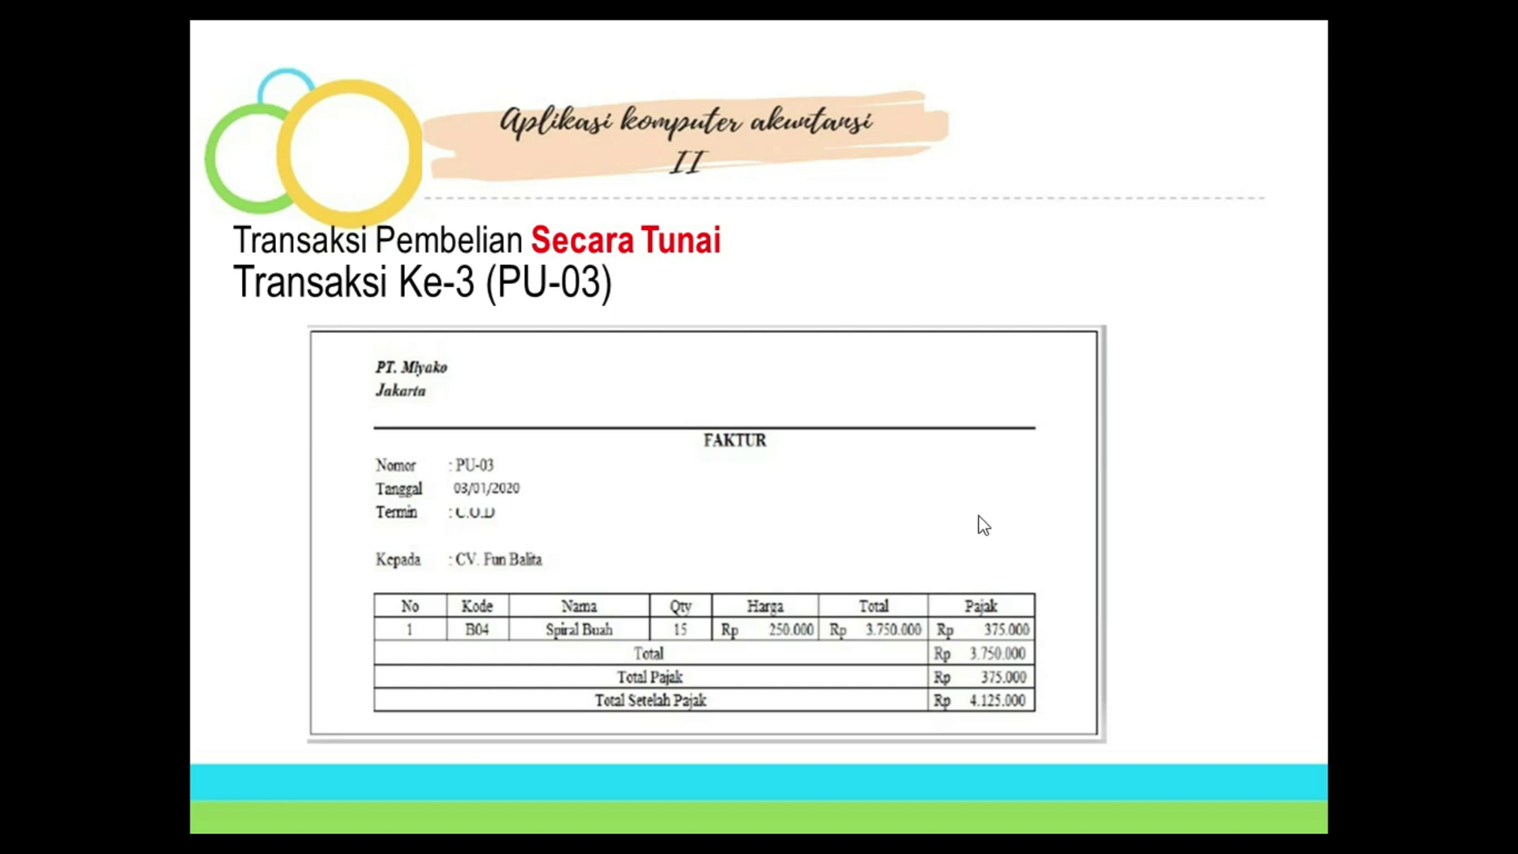
{"action": "key", "text": "alt+Tab"}
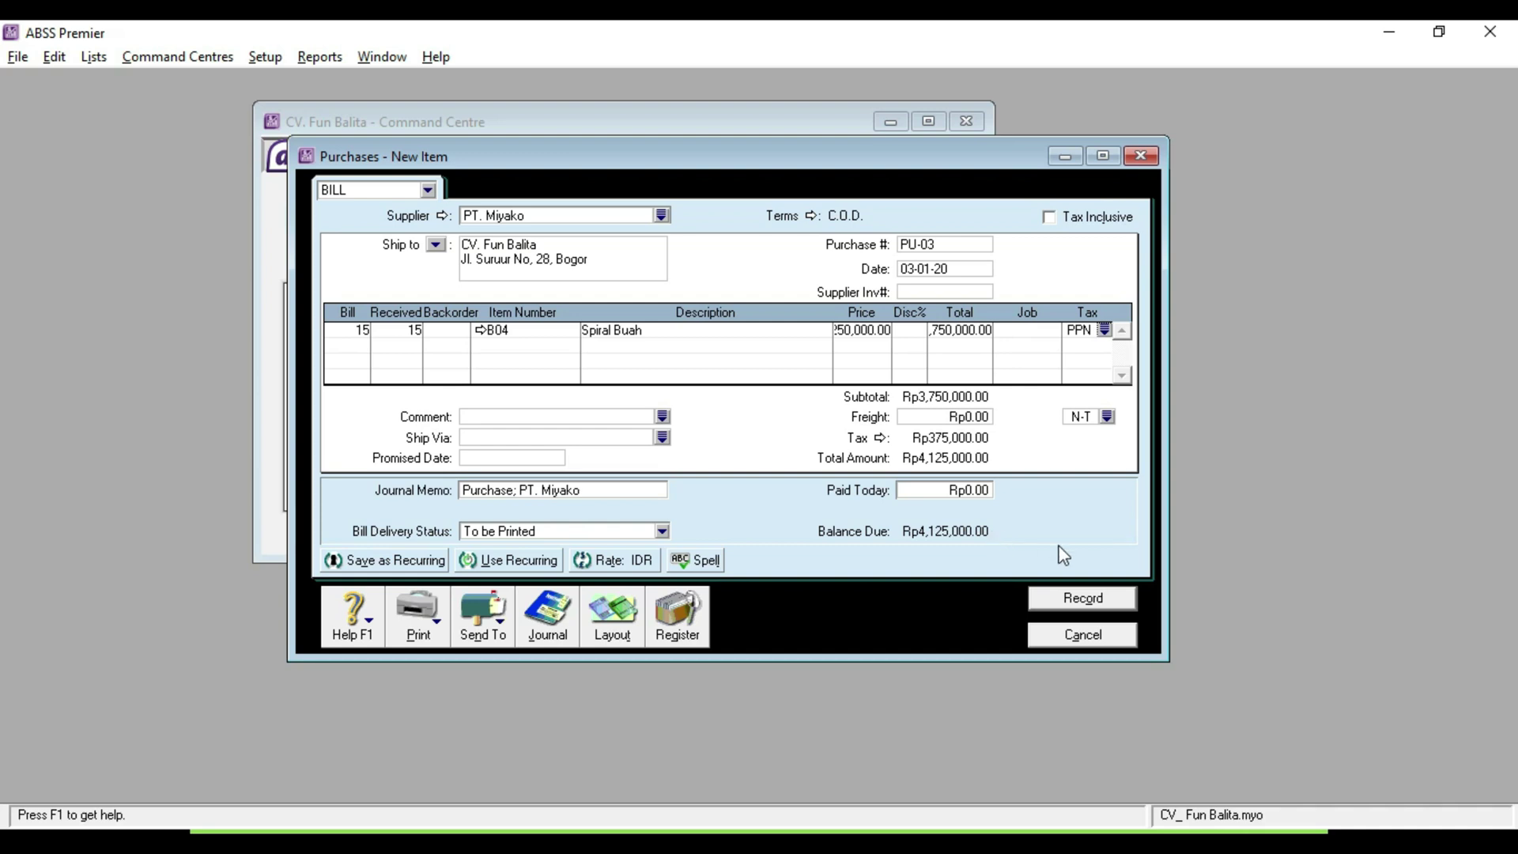
{"action": "left_click", "coordinate": [1055, 603]}
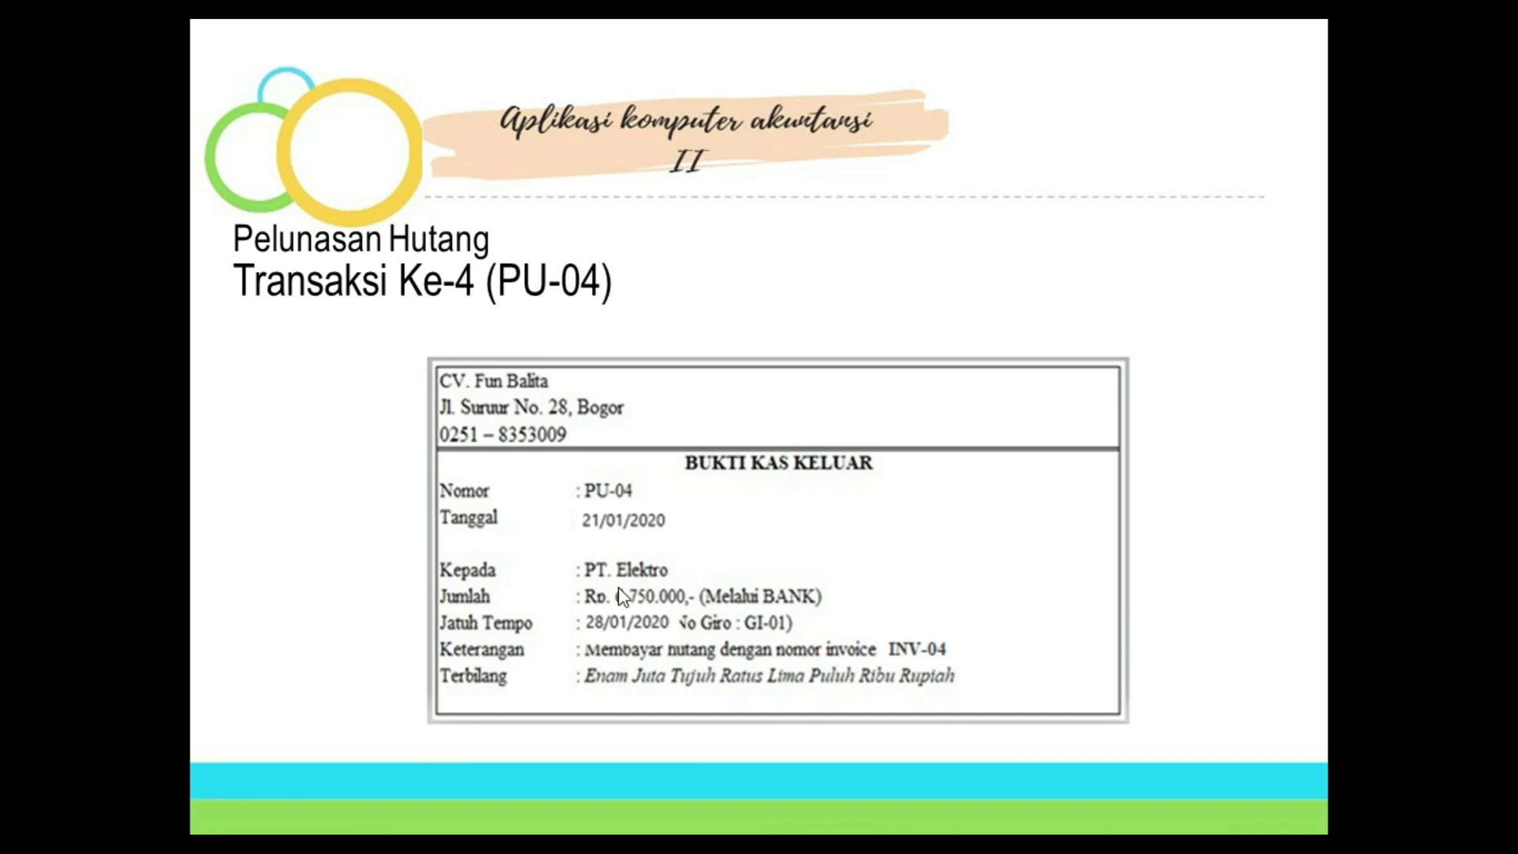
Return to ABSS Premier, start a supplier bill payment and choose Bank Mandiri as the paying account
{"action": "key", "text": "alt+Tab"}
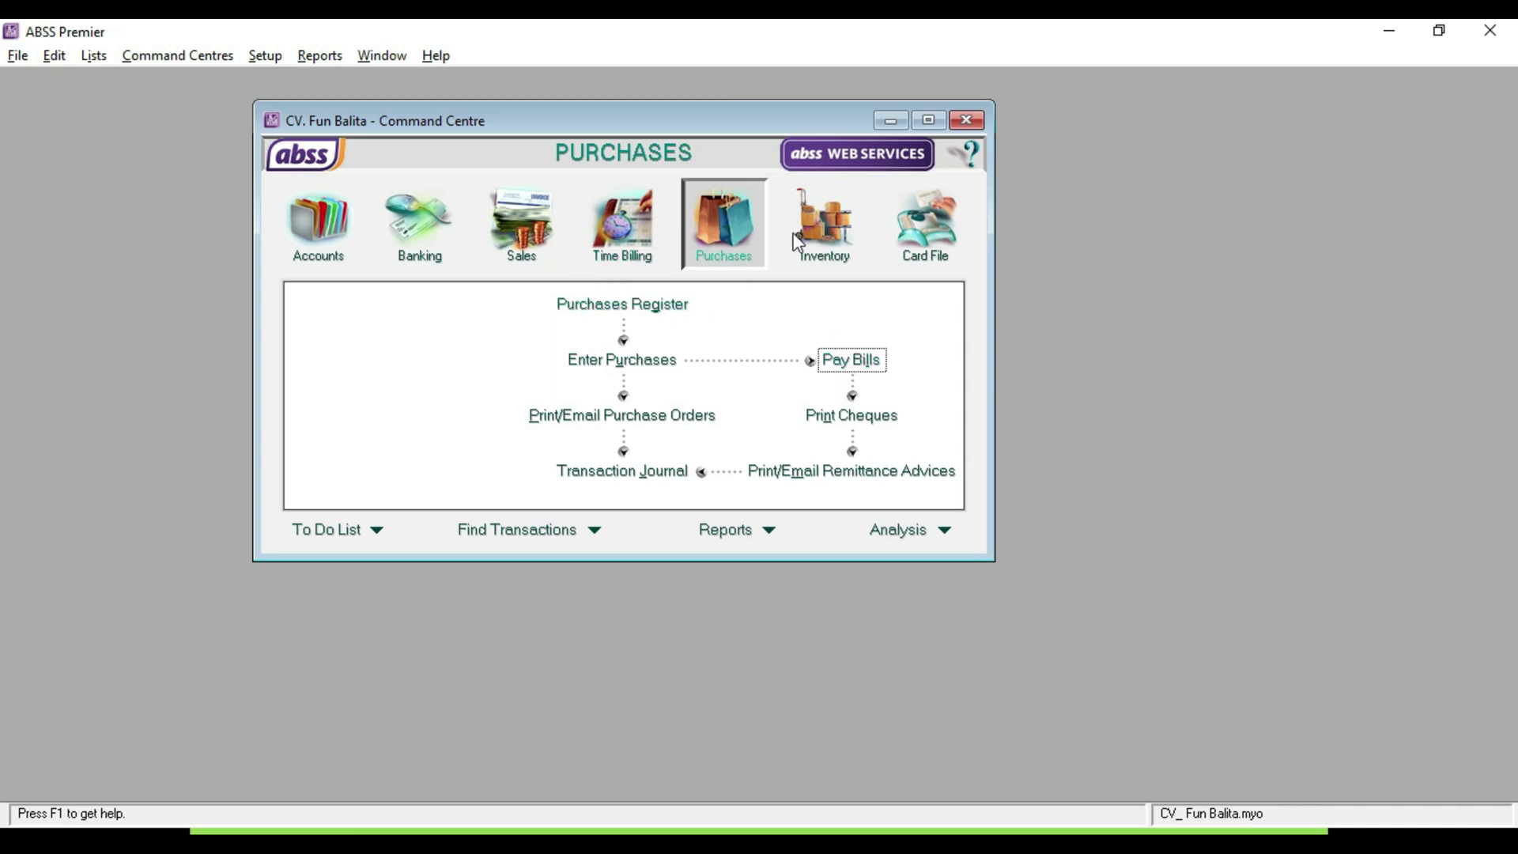
{"action": "left_click", "coordinate": [855, 361]}
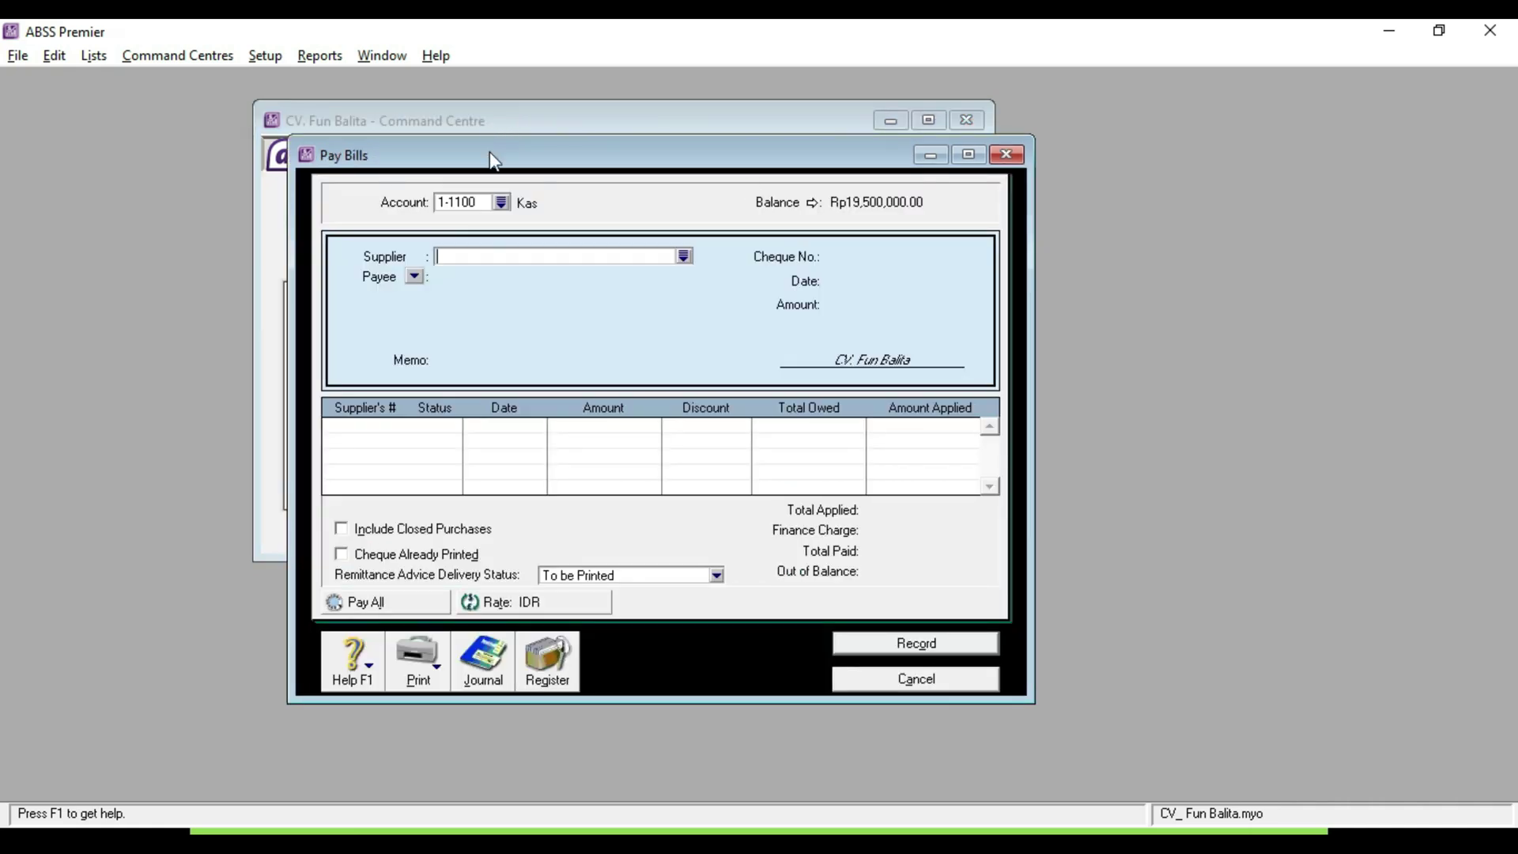
{"action": "left_click", "coordinate": [501, 203]}
{"action": "left_click", "coordinate": [552, 329]}
{"action": "double_click", "coordinate": [552, 329]}
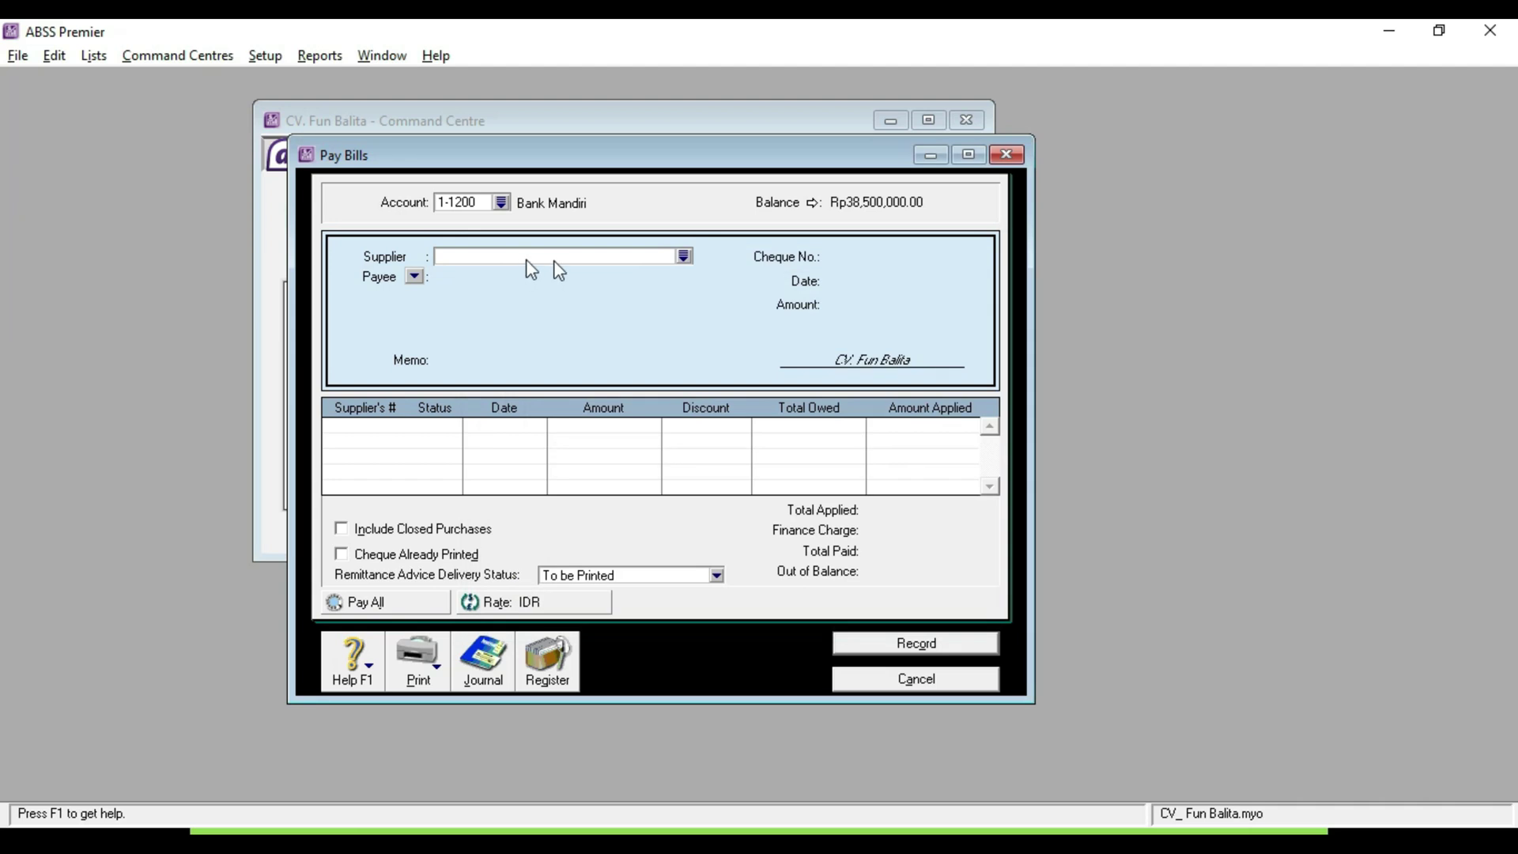
Select PT. Elektro as the supplier to pay, with cheque number PU-04 and date 21-01-20
{"action": "left_click", "coordinate": [684, 256]}
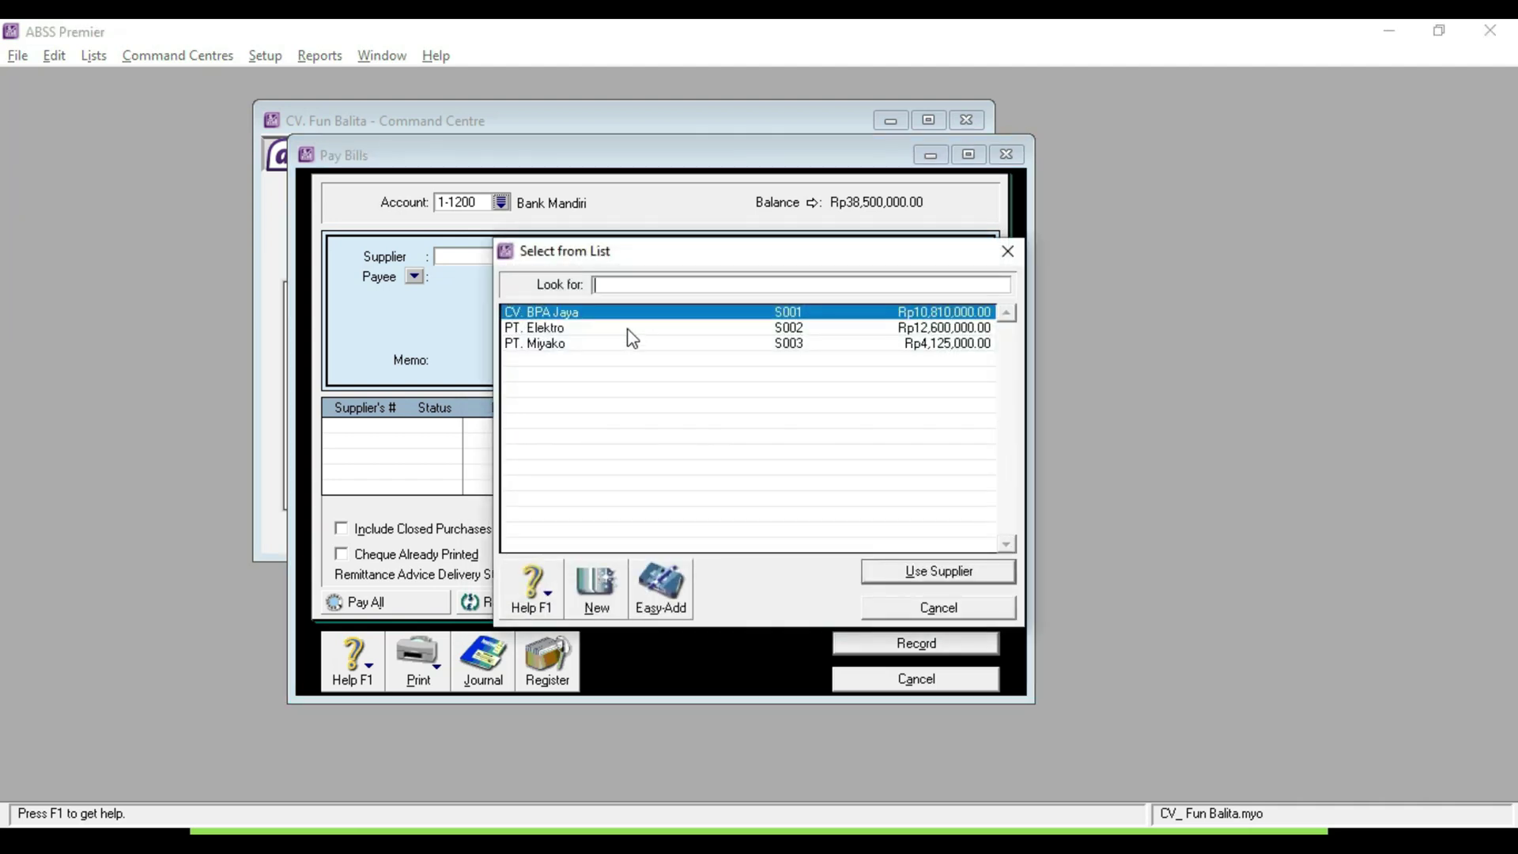
{"action": "double_click", "coordinate": [631, 328]}
{"action": "left_click", "coordinate": [879, 257]}
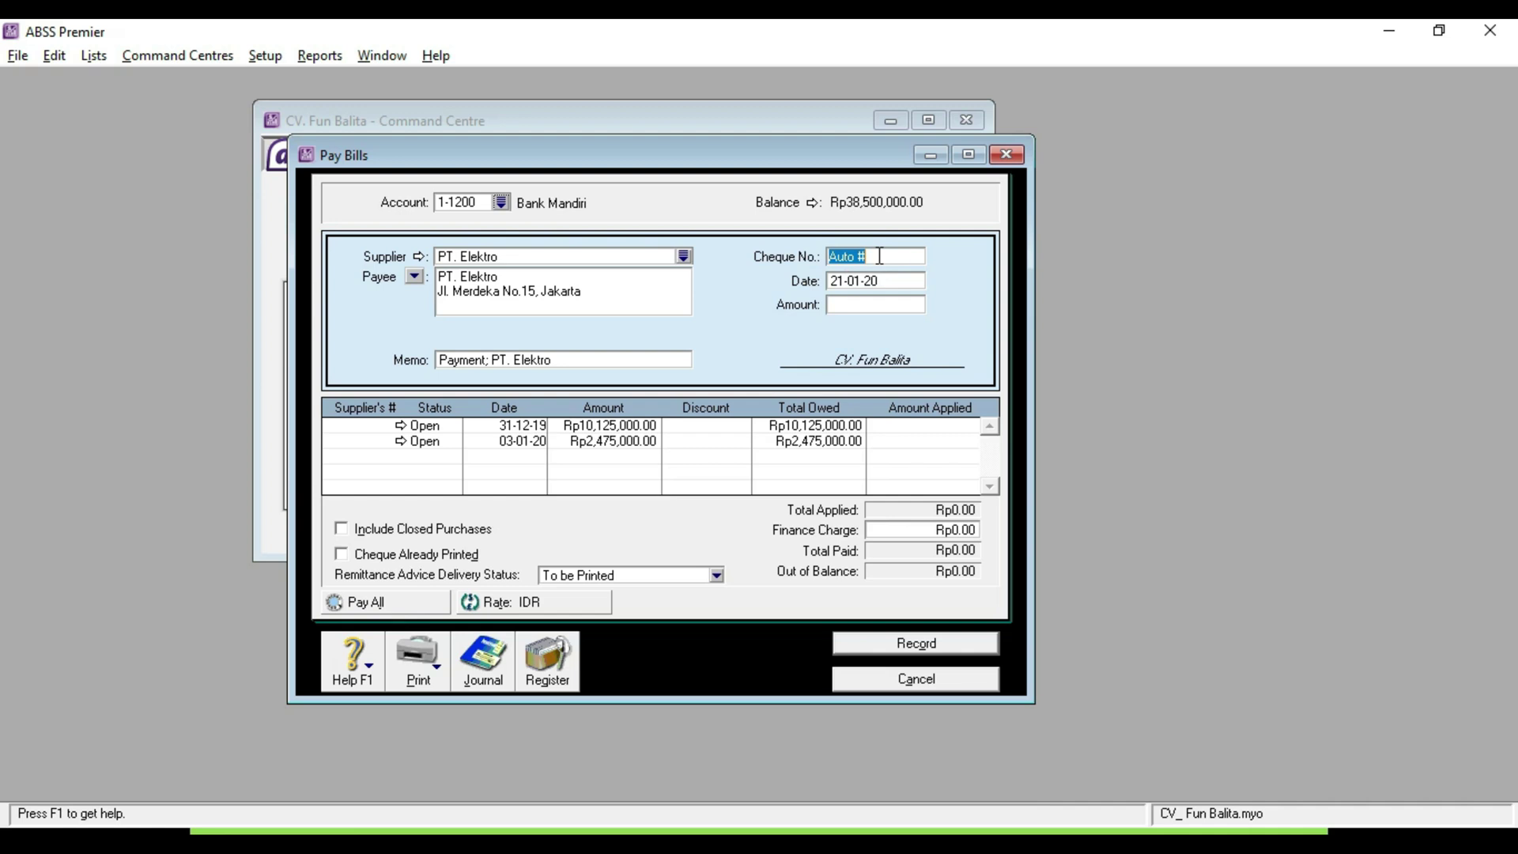
{"action": "type", "text": "PU-04"}
{"action": "key", "text": "Tab"}
{"action": "type", "text": "21-011"}
{"action": "key", "text": "BackSpace"}
{"action": "type", "text": "-20"}
{"action": "key", "text": "Tab"}
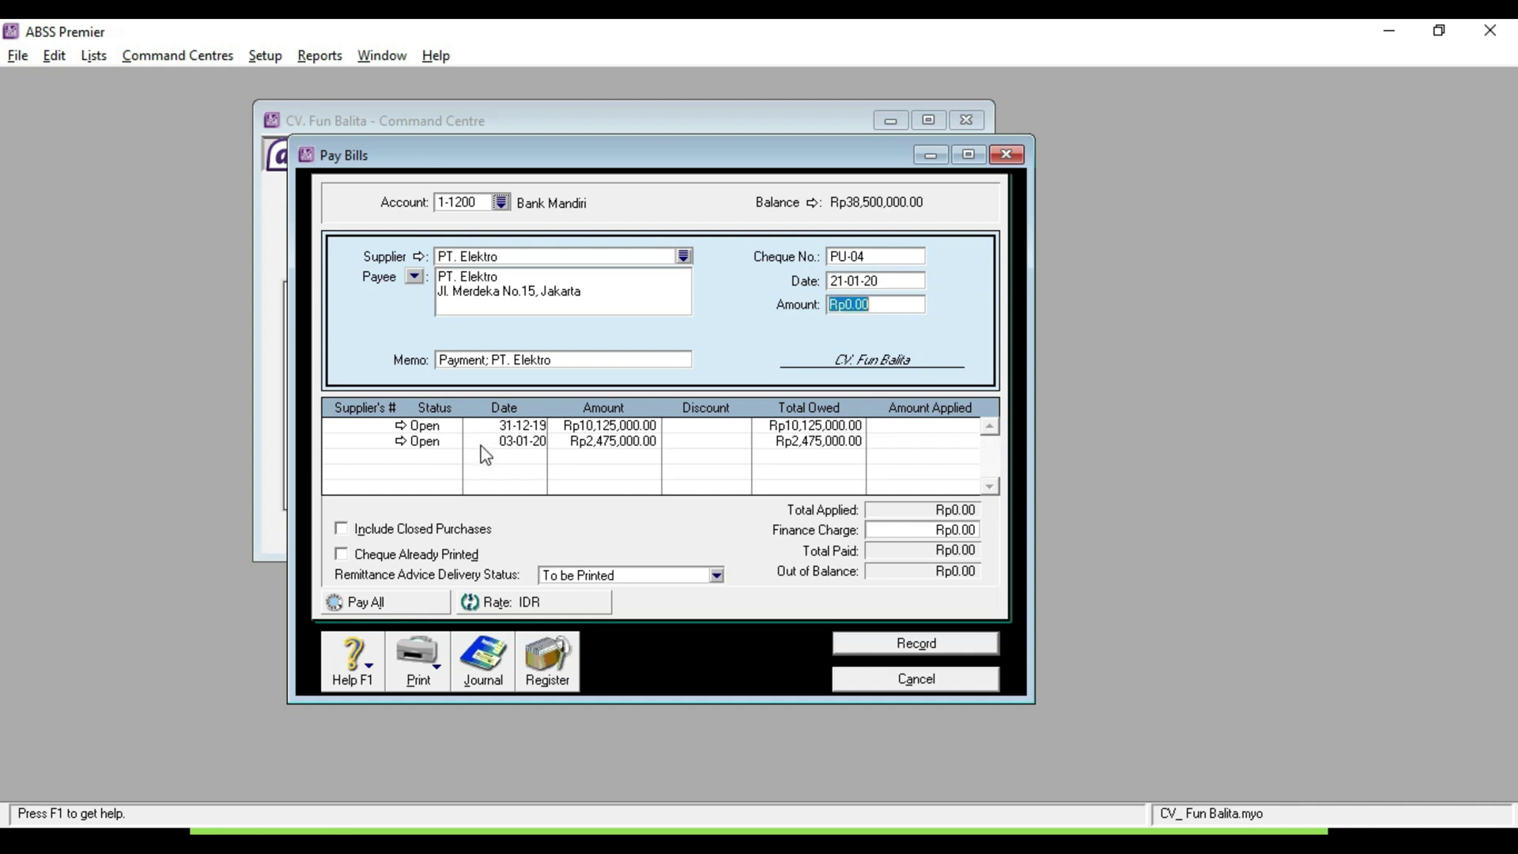
Look up the invoice number of PT. Elektro's open bill dated 31-12-19
{"action": "left_click", "coordinate": [402, 427]}
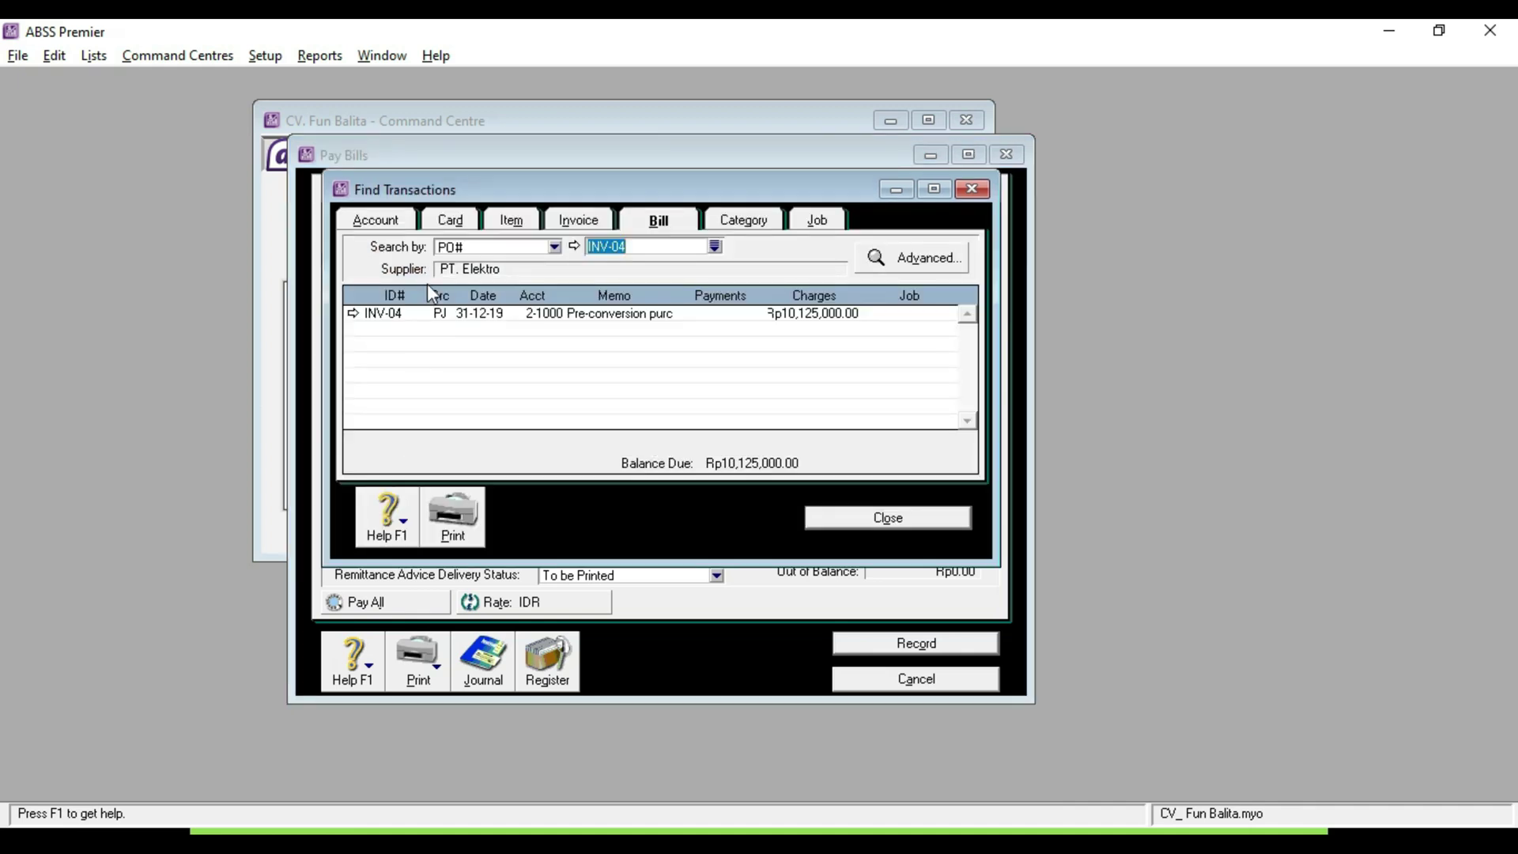
{"action": "left_click_drag", "start_coordinate": [484, 190], "coordinate": [674, 182]}
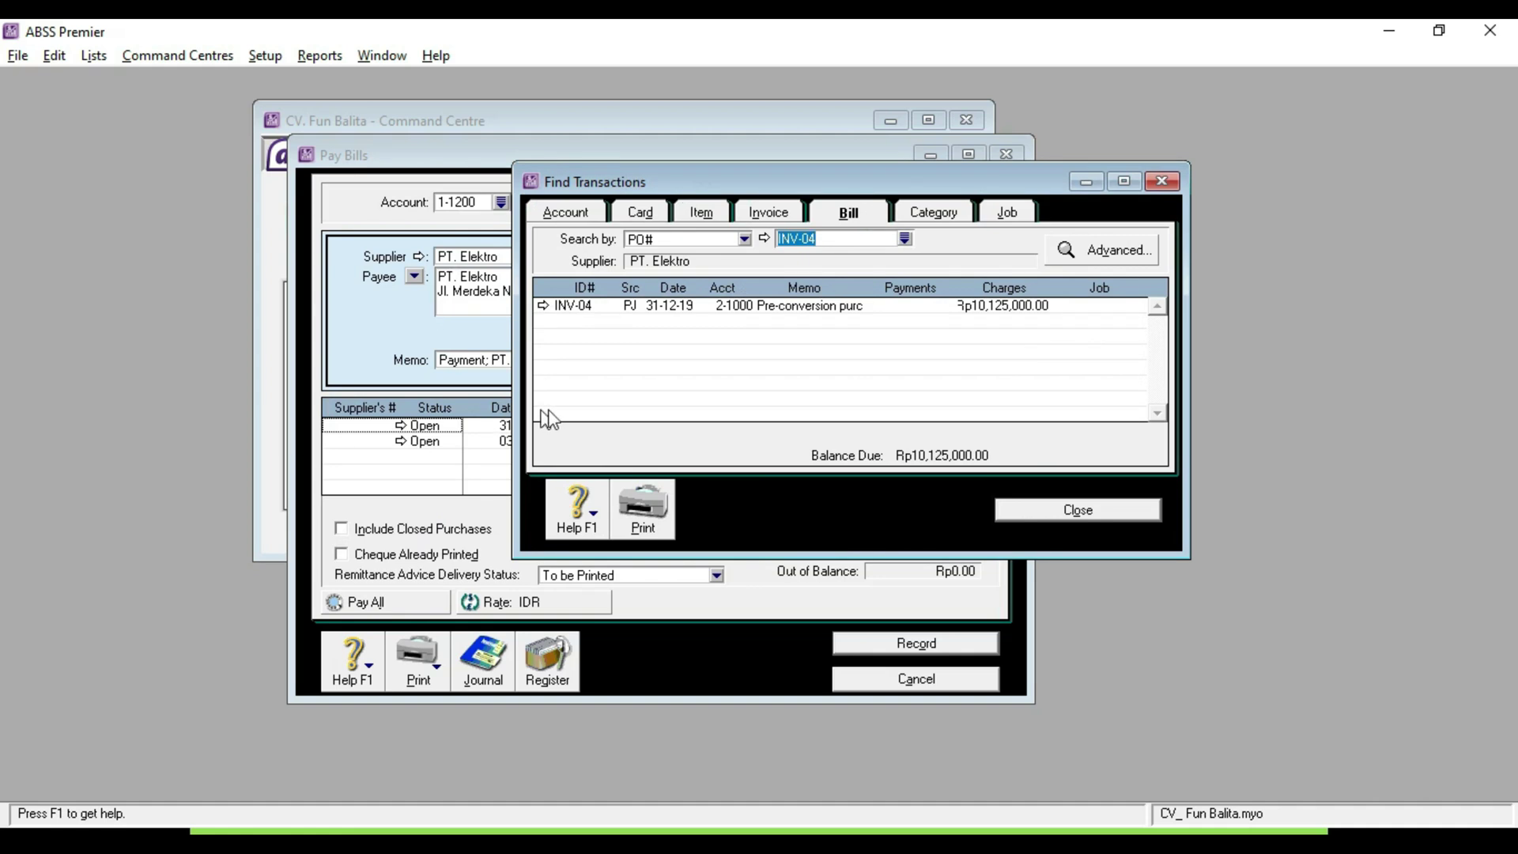
{"action": "left_click", "coordinate": [1027, 506]}
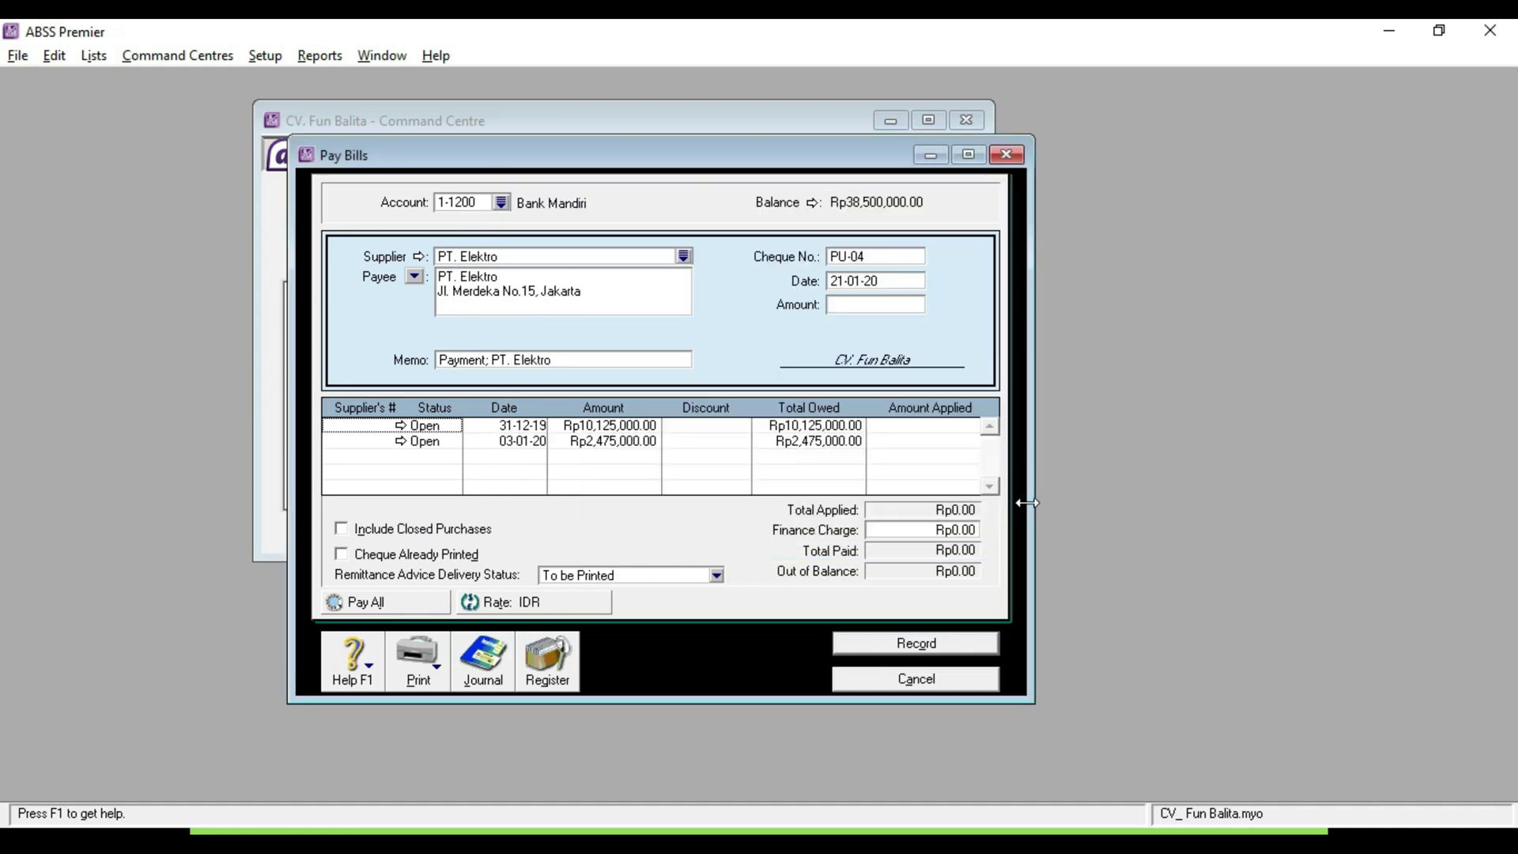
Check the payment amount on the PU-04 slide and apply 6,750,000 to the bill dated 31-12-19
{"action": "left_click", "coordinate": [896, 425]}
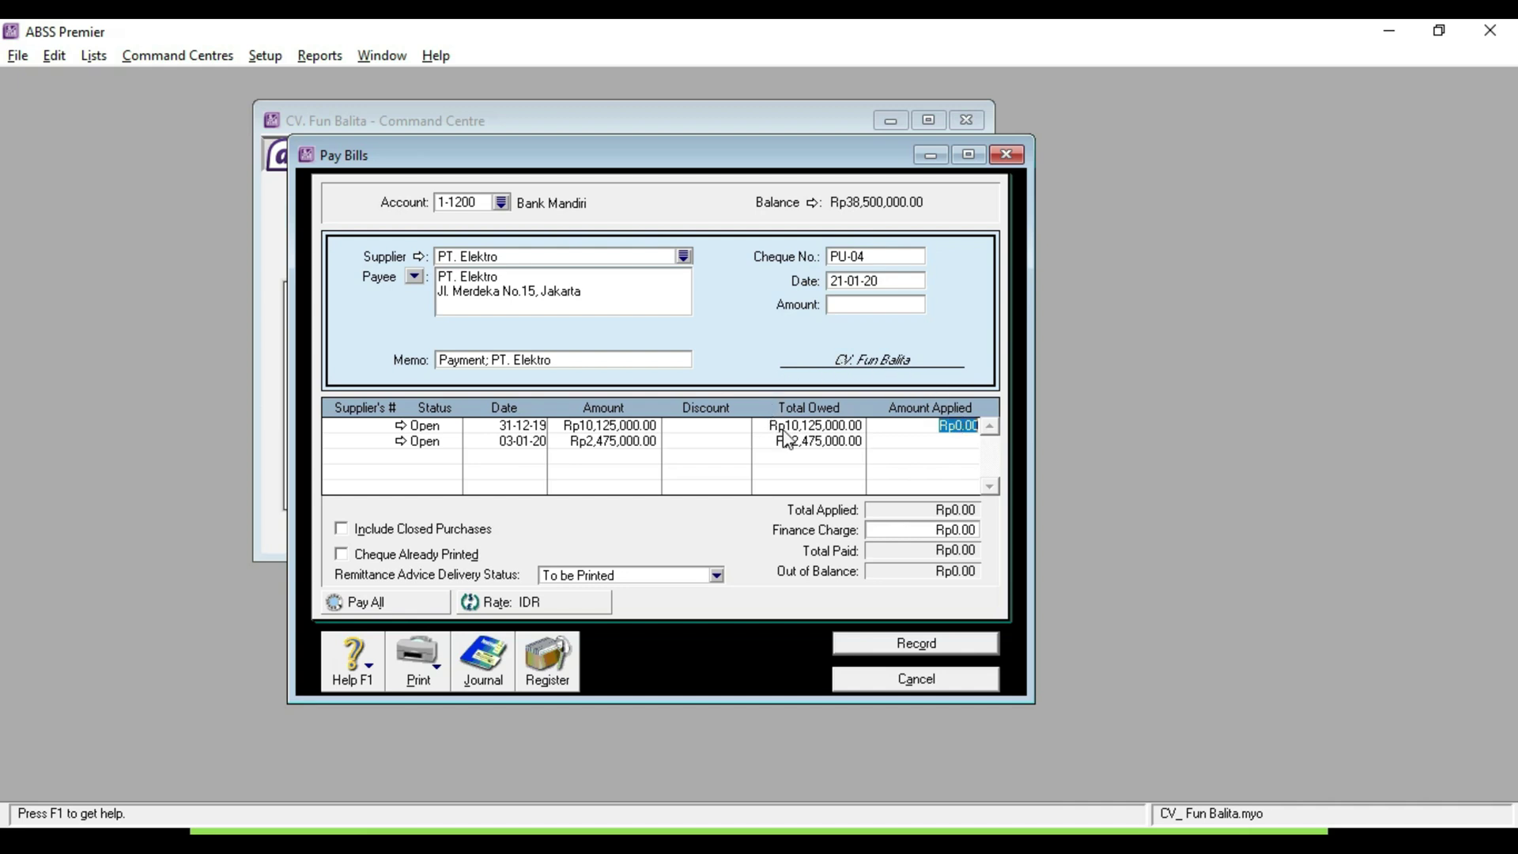
{"action": "key", "text": "alt+Tab"}
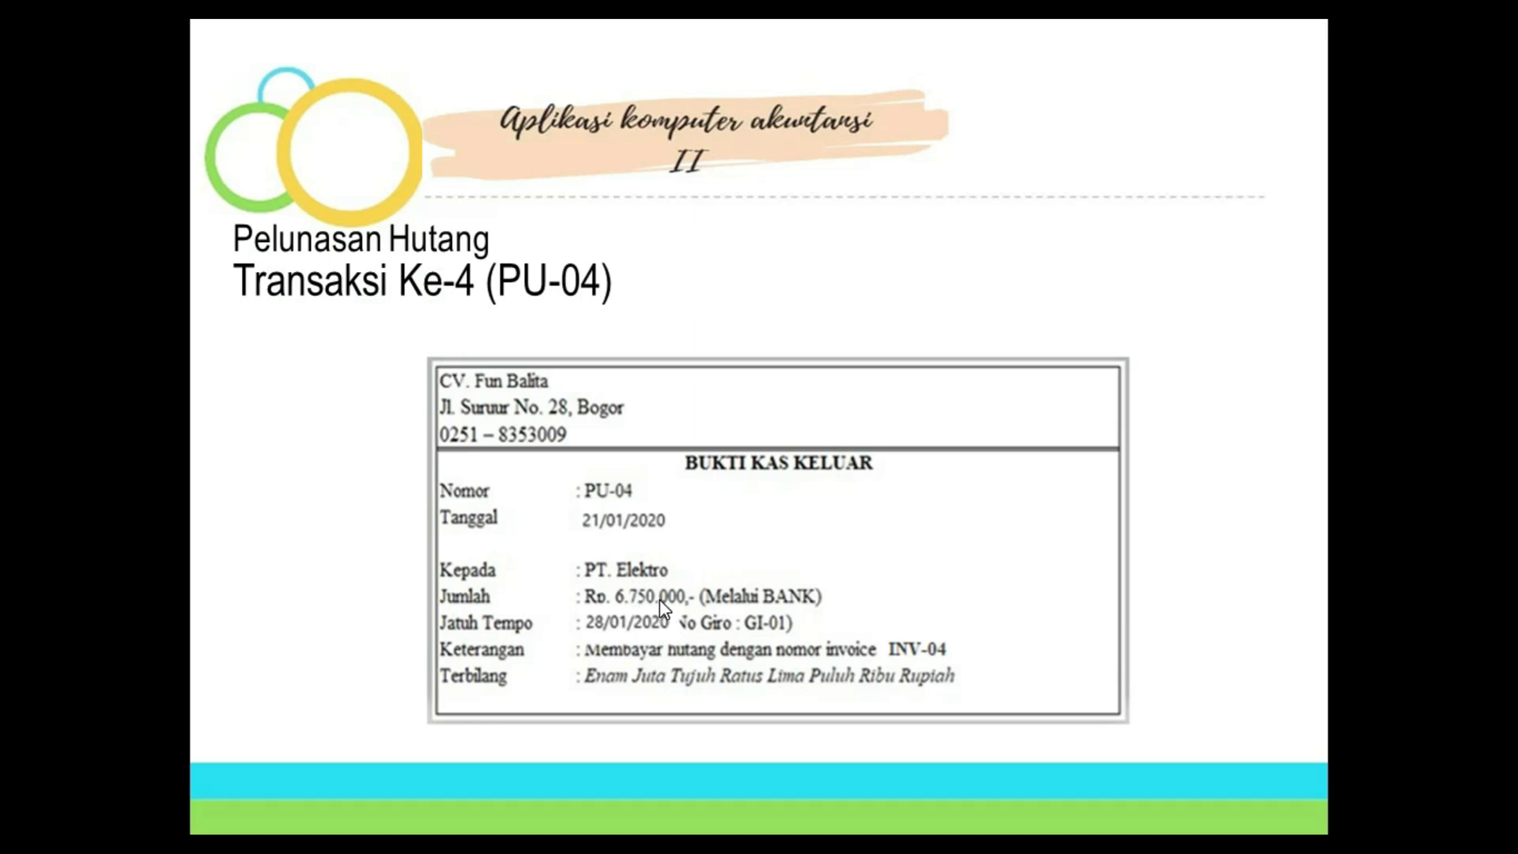
{"action": "key", "text": "alt+Tab"}
{"action": "type", "text": "67"}
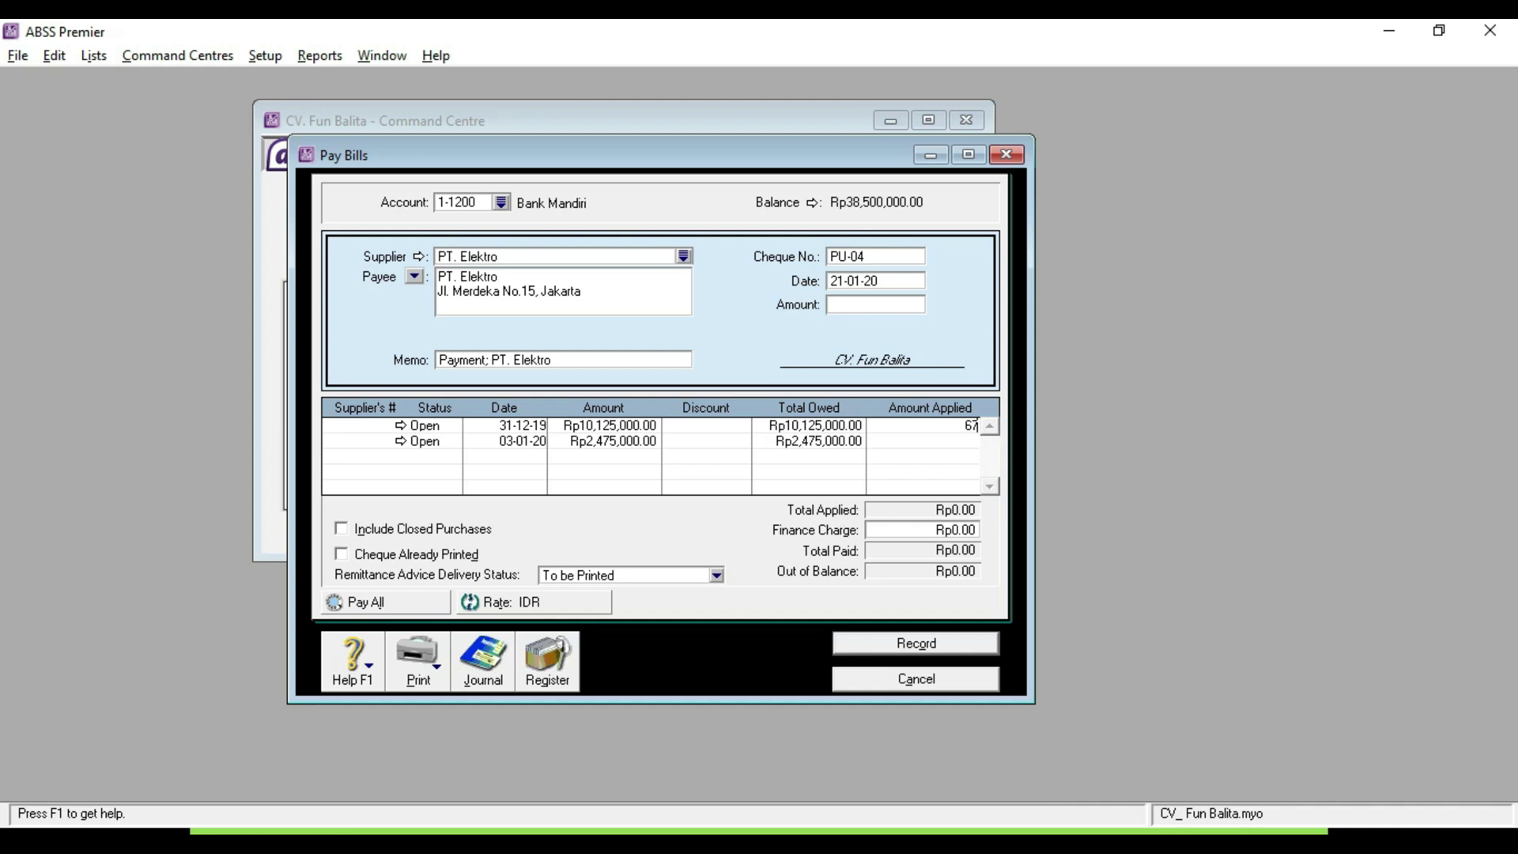
{"action": "type", "text": "50000"}
{"action": "key", "text": "Tab"}
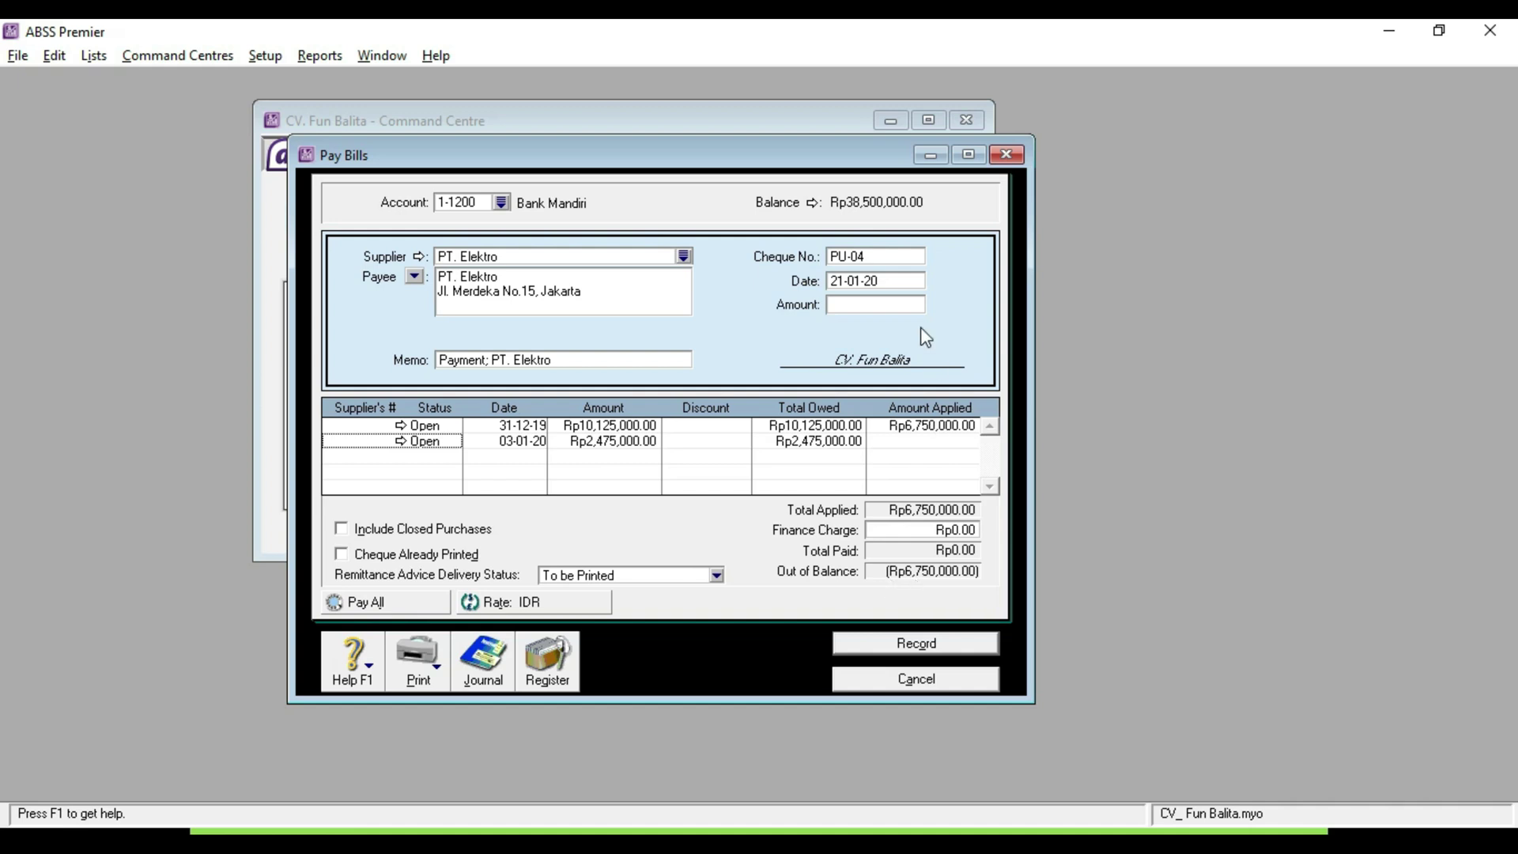
Fill in the payment amount of Rp6,750,000 and record the PT. Elektro payment
{"action": "left_click", "coordinate": [854, 300]}
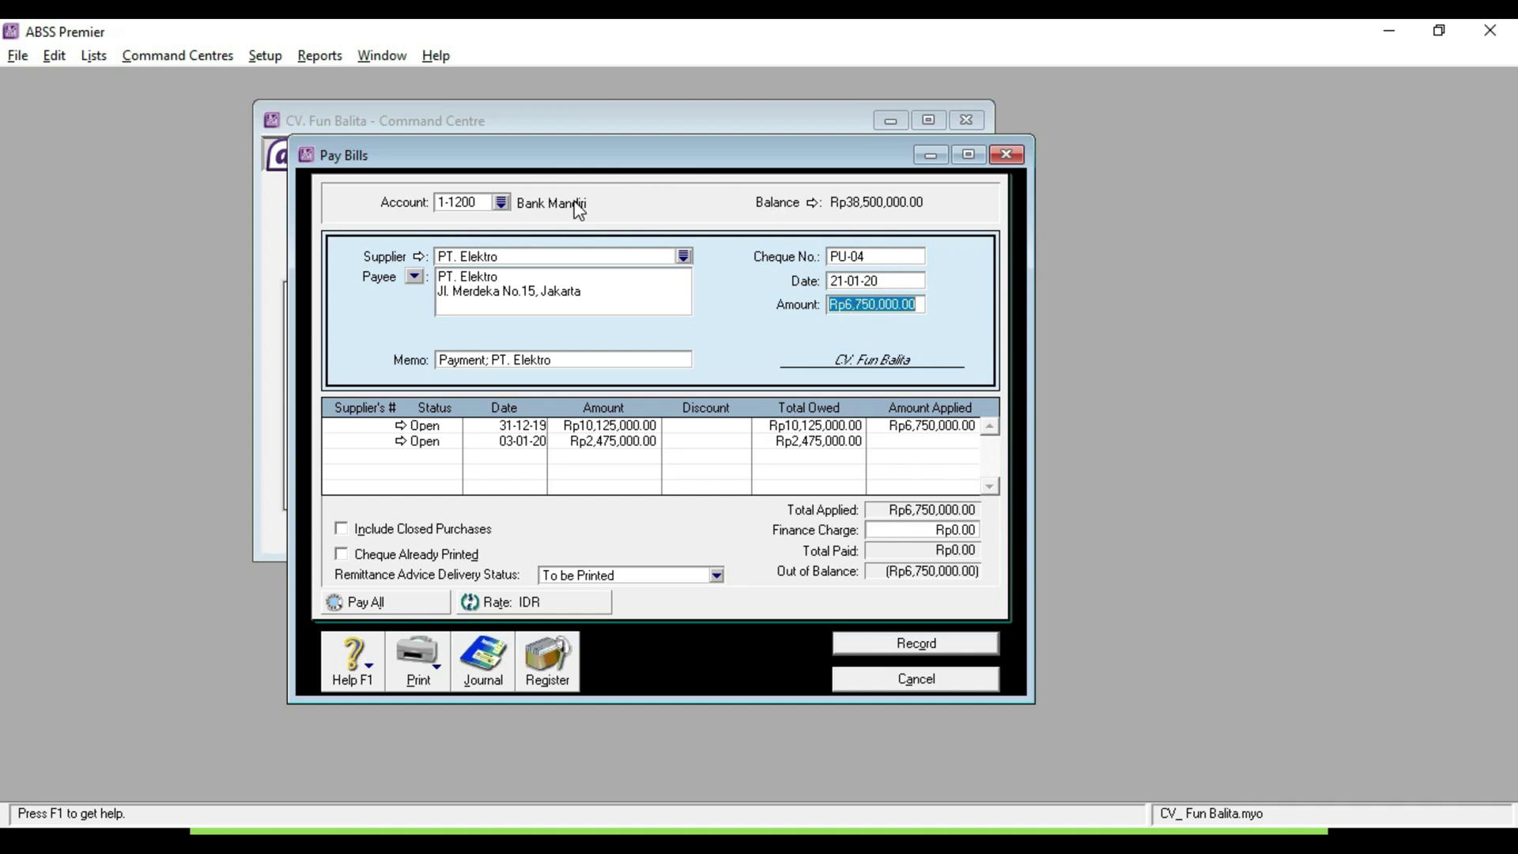
{"action": "key", "text": "Tab"}
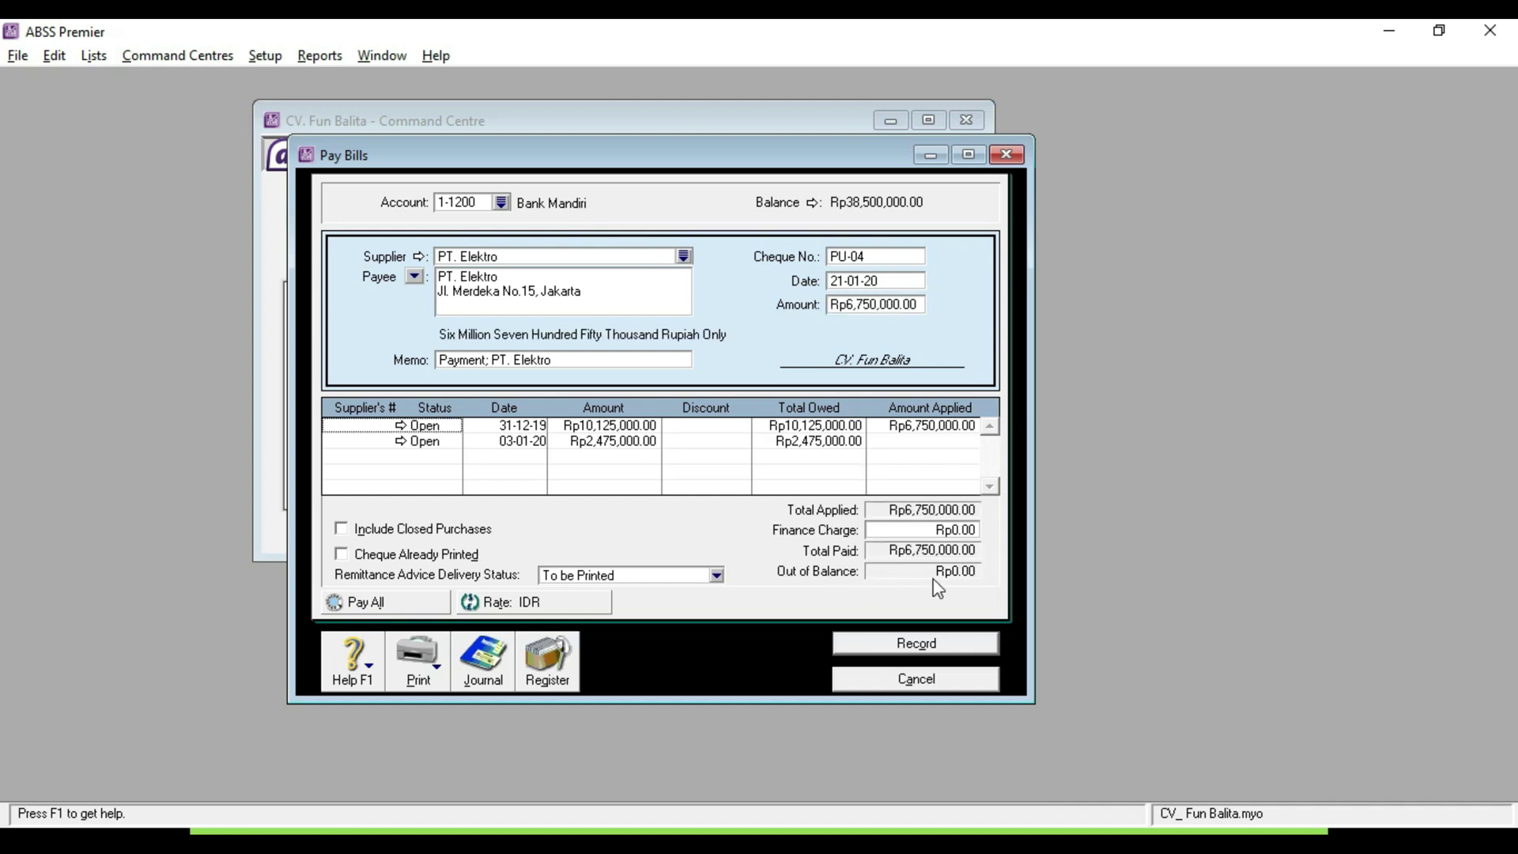
{"action": "left_click", "coordinate": [934, 650]}
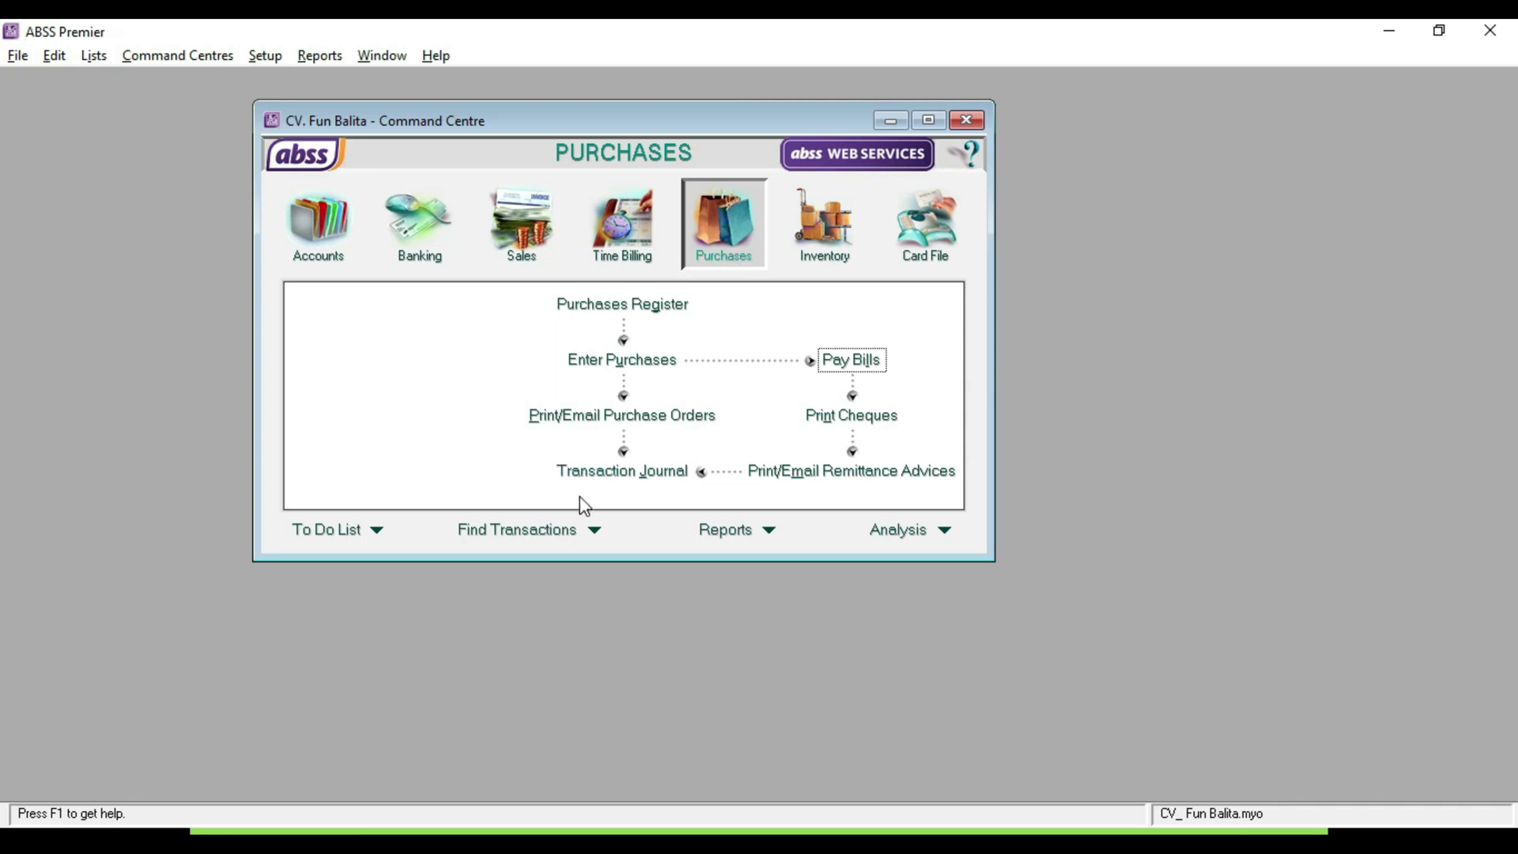
Review the purchase journal from 01-01-20 and check the terms of CV. BPA Jaya's bill PU-02
{"action": "left_click", "coordinate": [620, 472]}
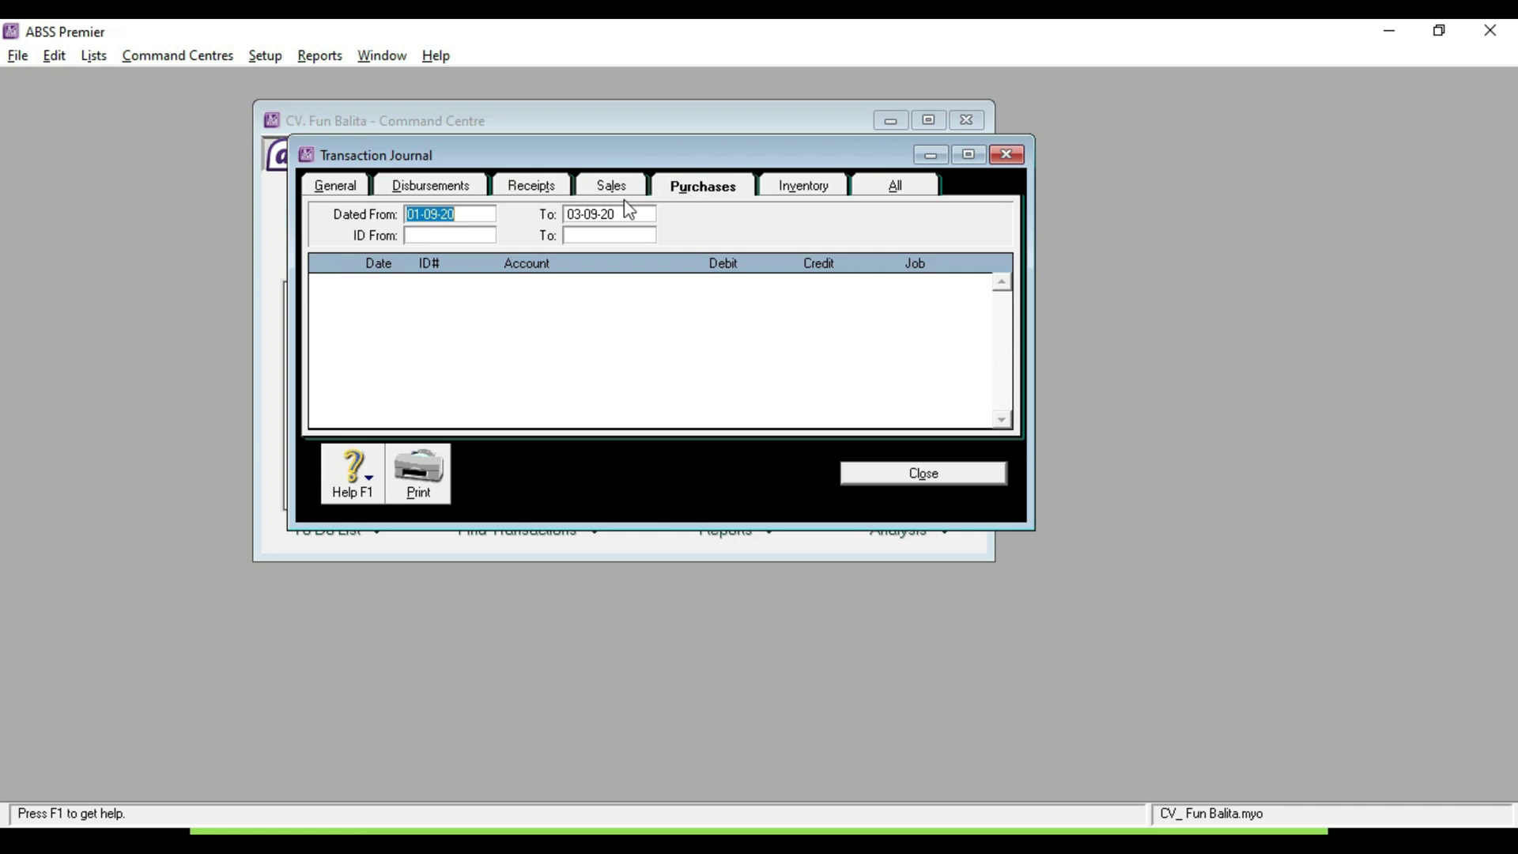
{"action": "type", "text": "01-01-20"}
{"action": "key", "text": "Tab"}
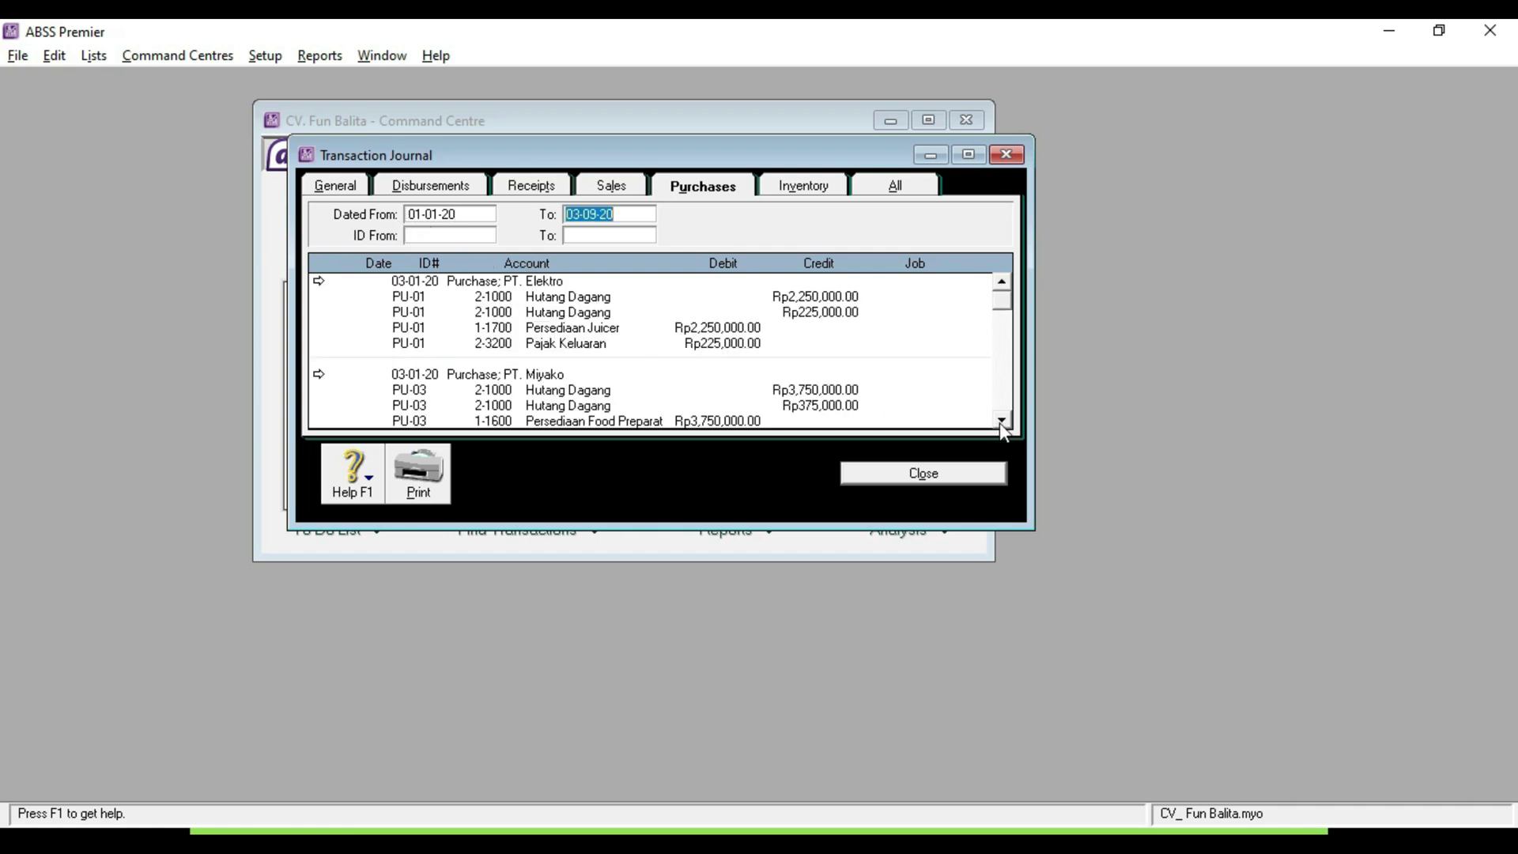
{"action": "scroll", "coordinate": [1002, 424], "scroll_direction": "down", "scroll_amount": 3}
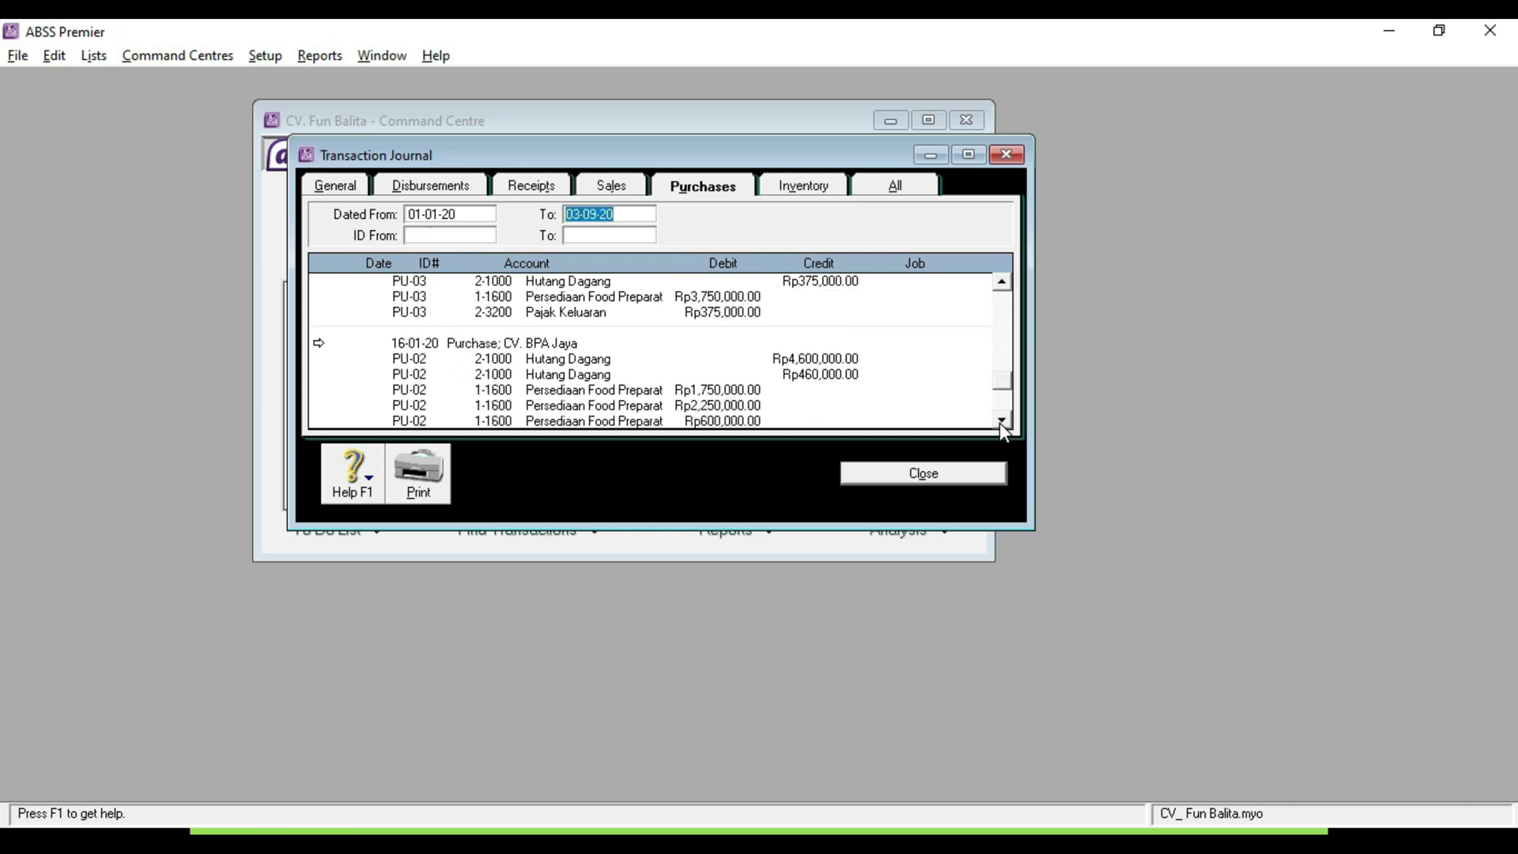
{"action": "left_click_drag", "start_coordinate": [694, 528], "coordinate": [704, 702]}
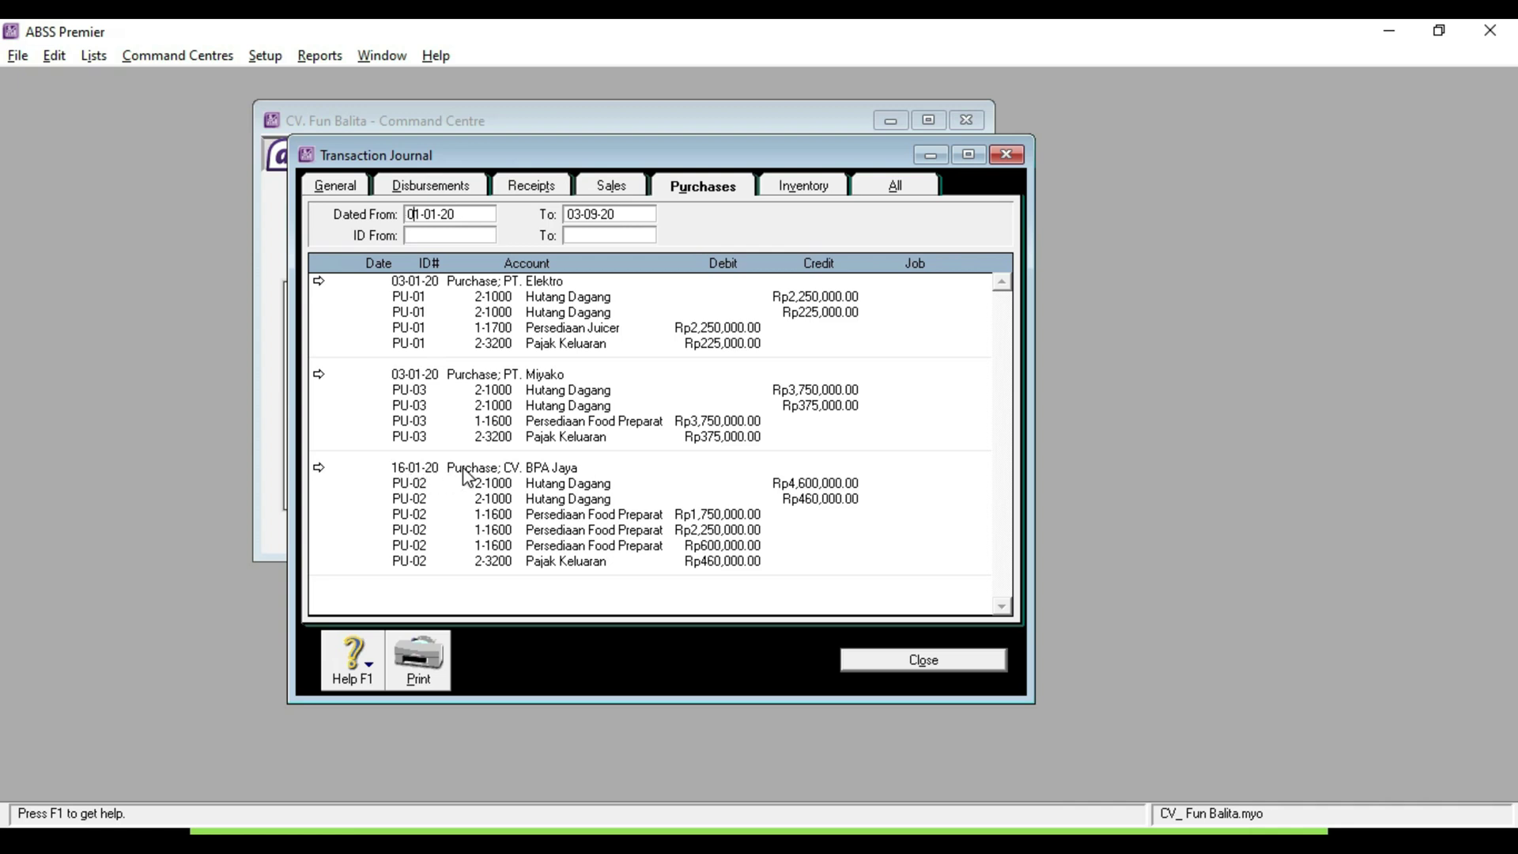
{"action": "double_click", "coordinate": [552, 477]}
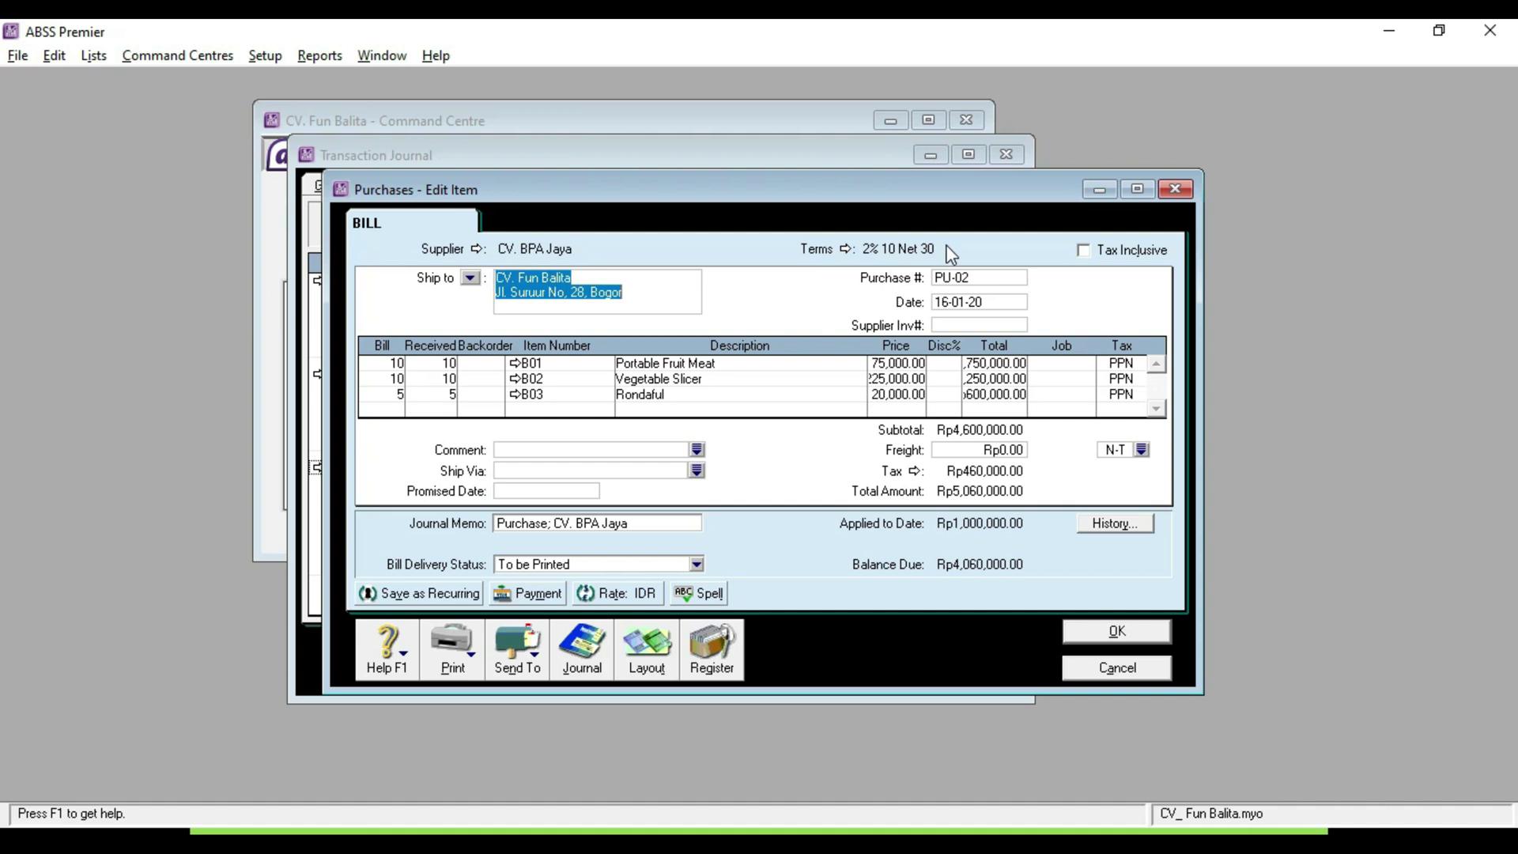
{"action": "left_click", "coordinate": [1097, 670]}
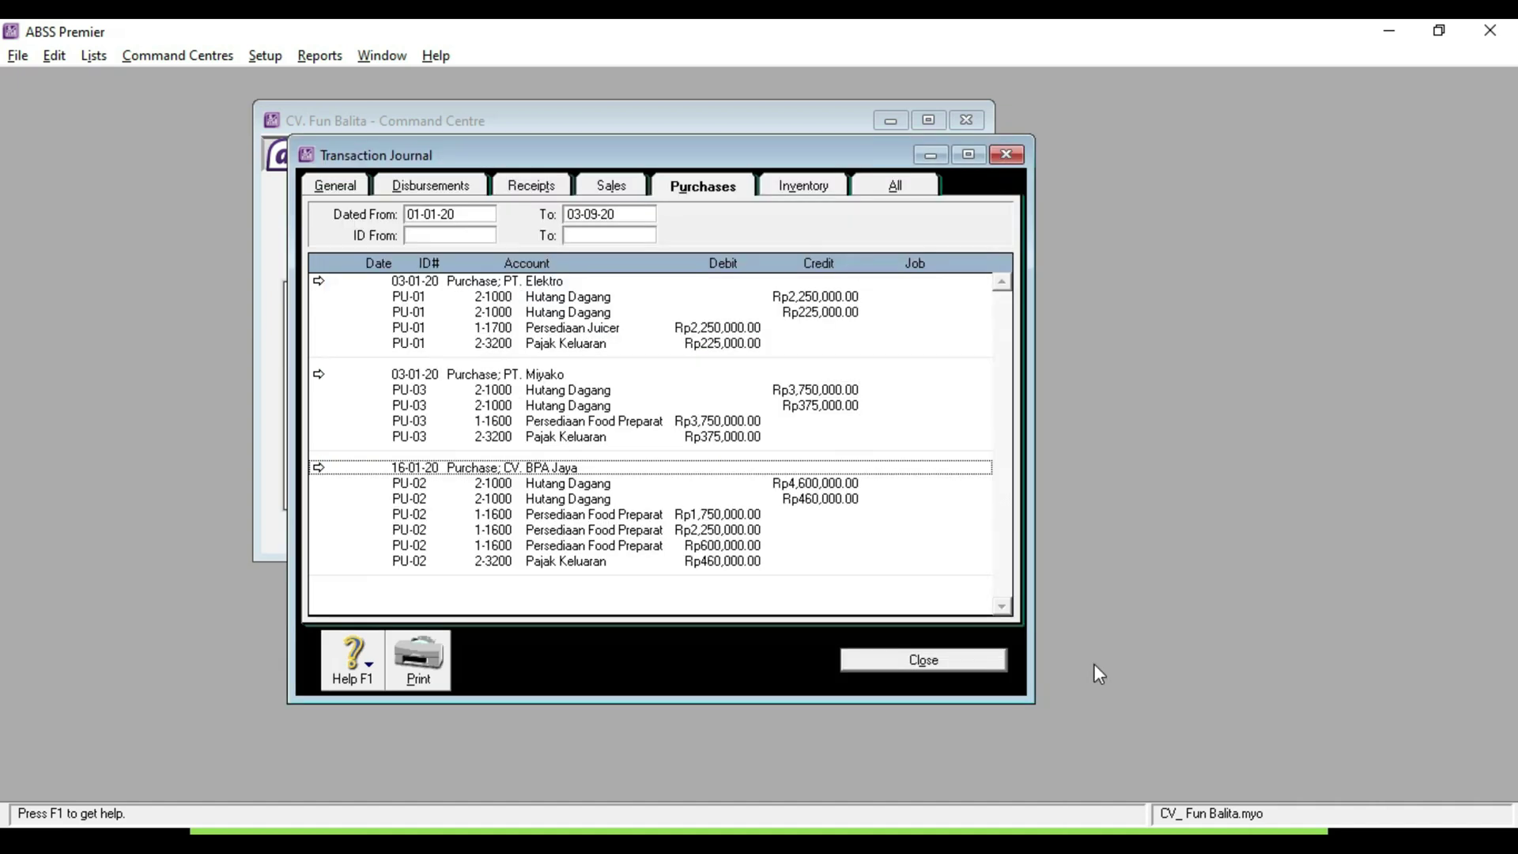
{"action": "left_click", "coordinate": [906, 662]}
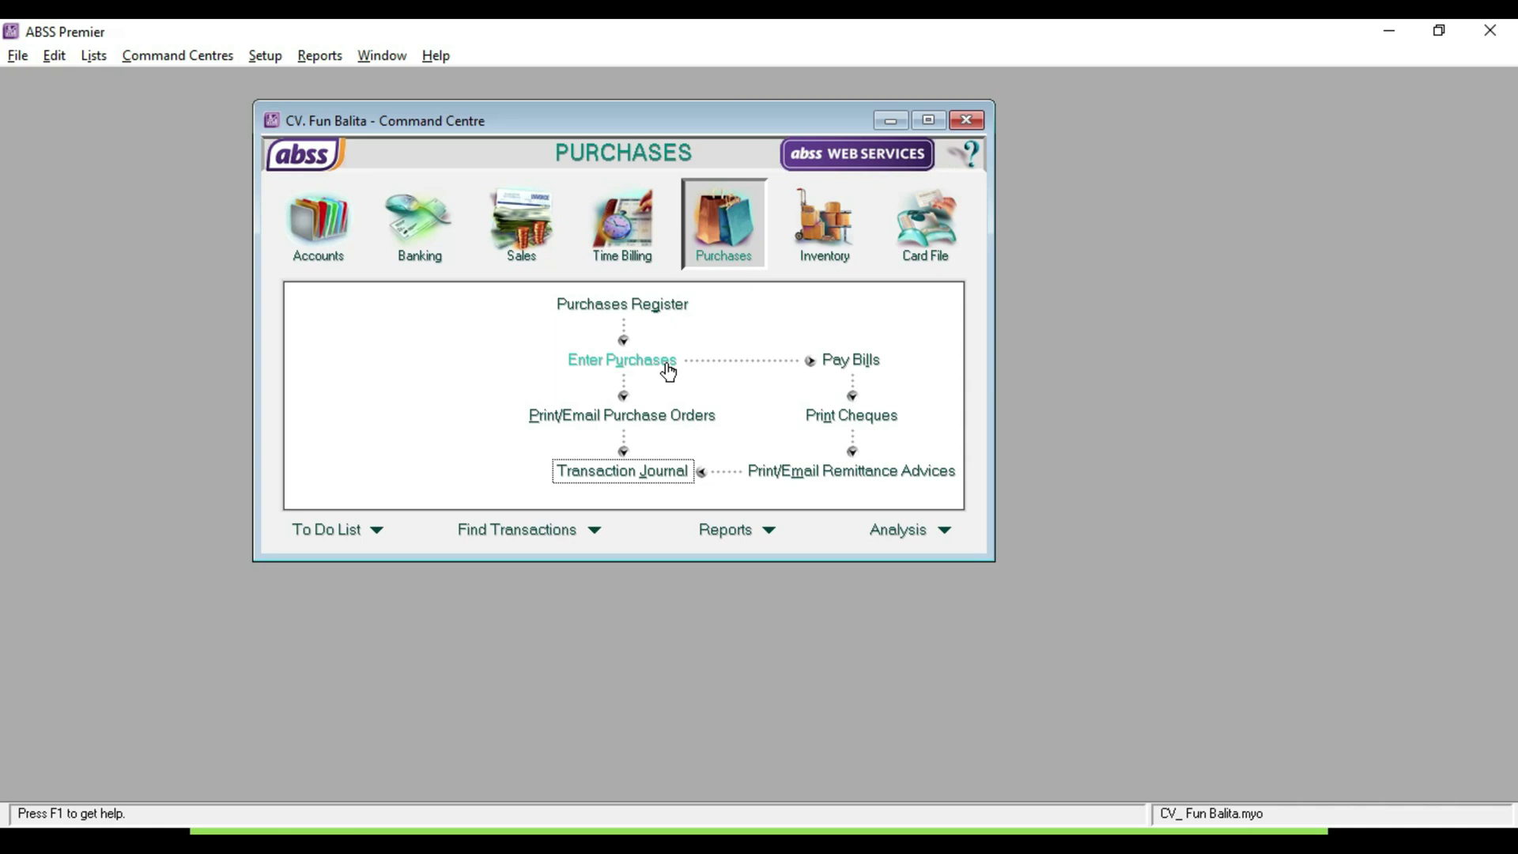
Start a new purchase bill with CV. BPA Jaya as the supplier
{"action": "left_click", "coordinate": [634, 370]}
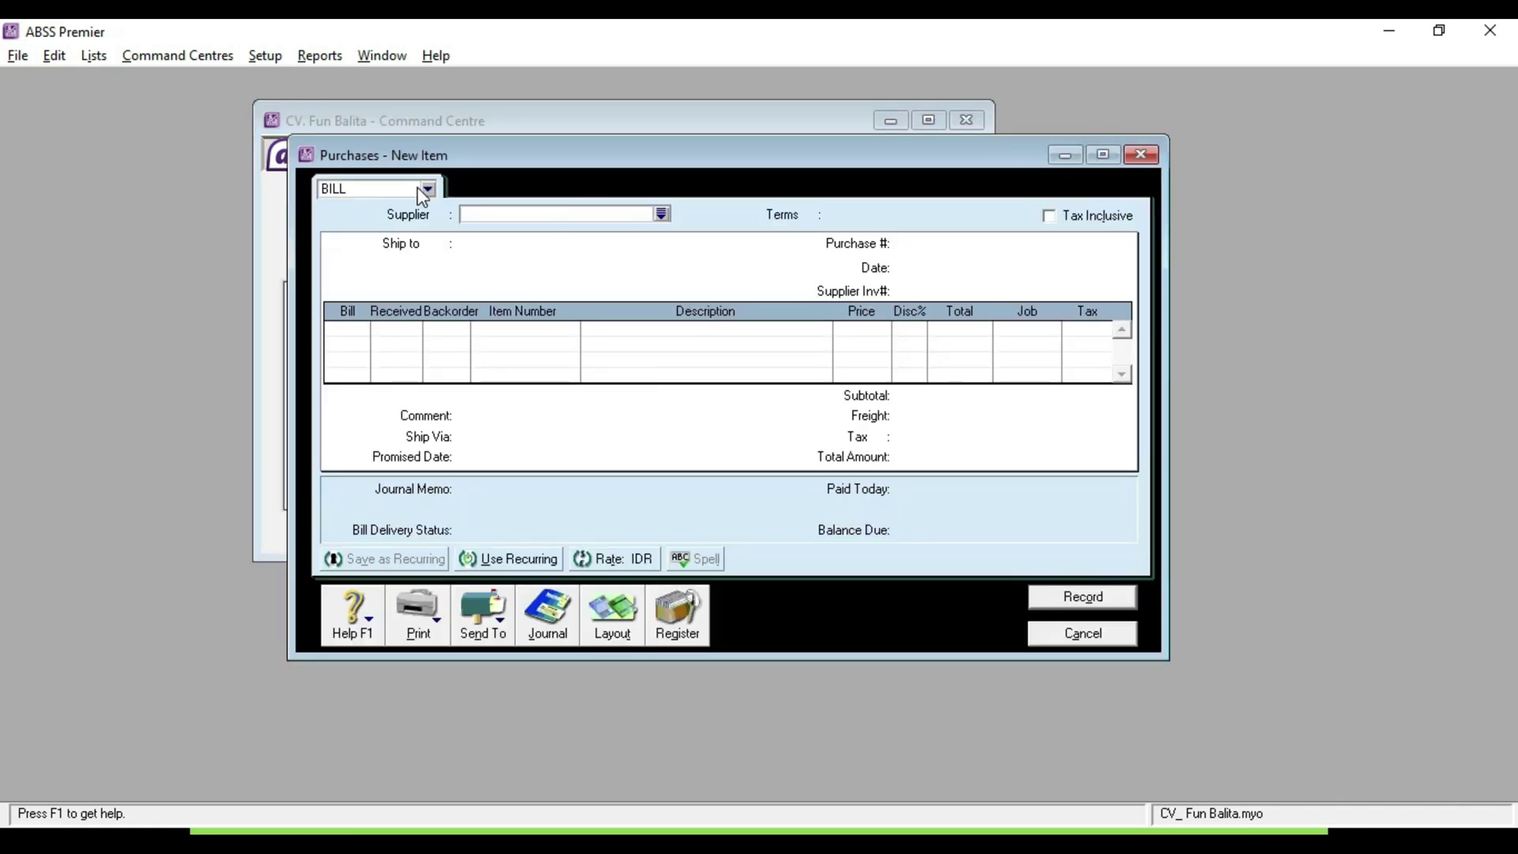
{"action": "left_click", "coordinate": [662, 213]}
{"action": "double_click", "coordinate": [559, 316]}
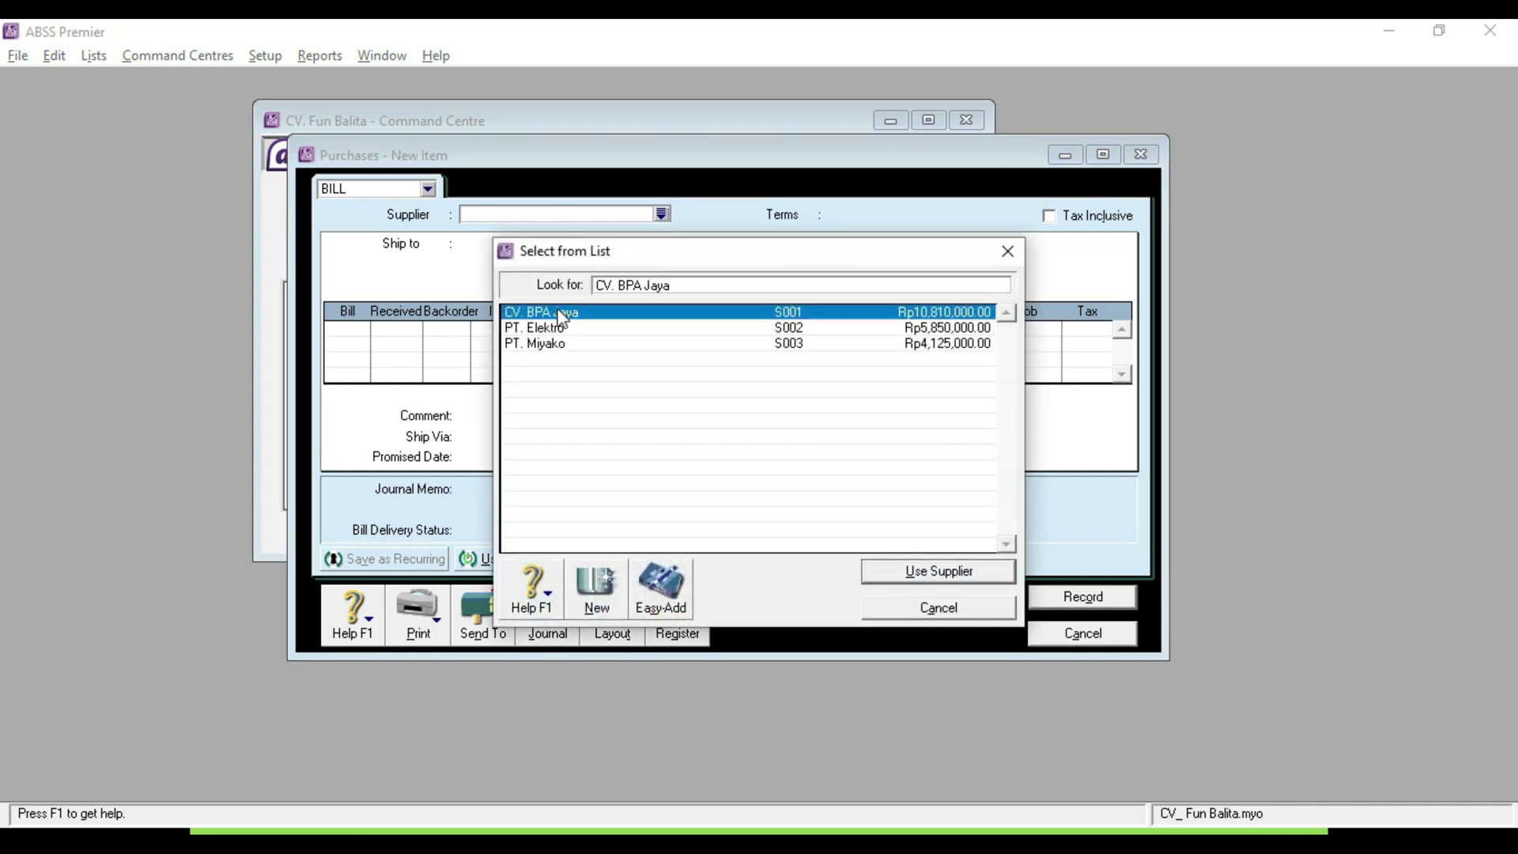
Set the bill's credit terms to In a Given # of Days, with 10 discount days, 30 balance due days and 2% early-payment discount
{"action": "left_click", "coordinate": [812, 215]}
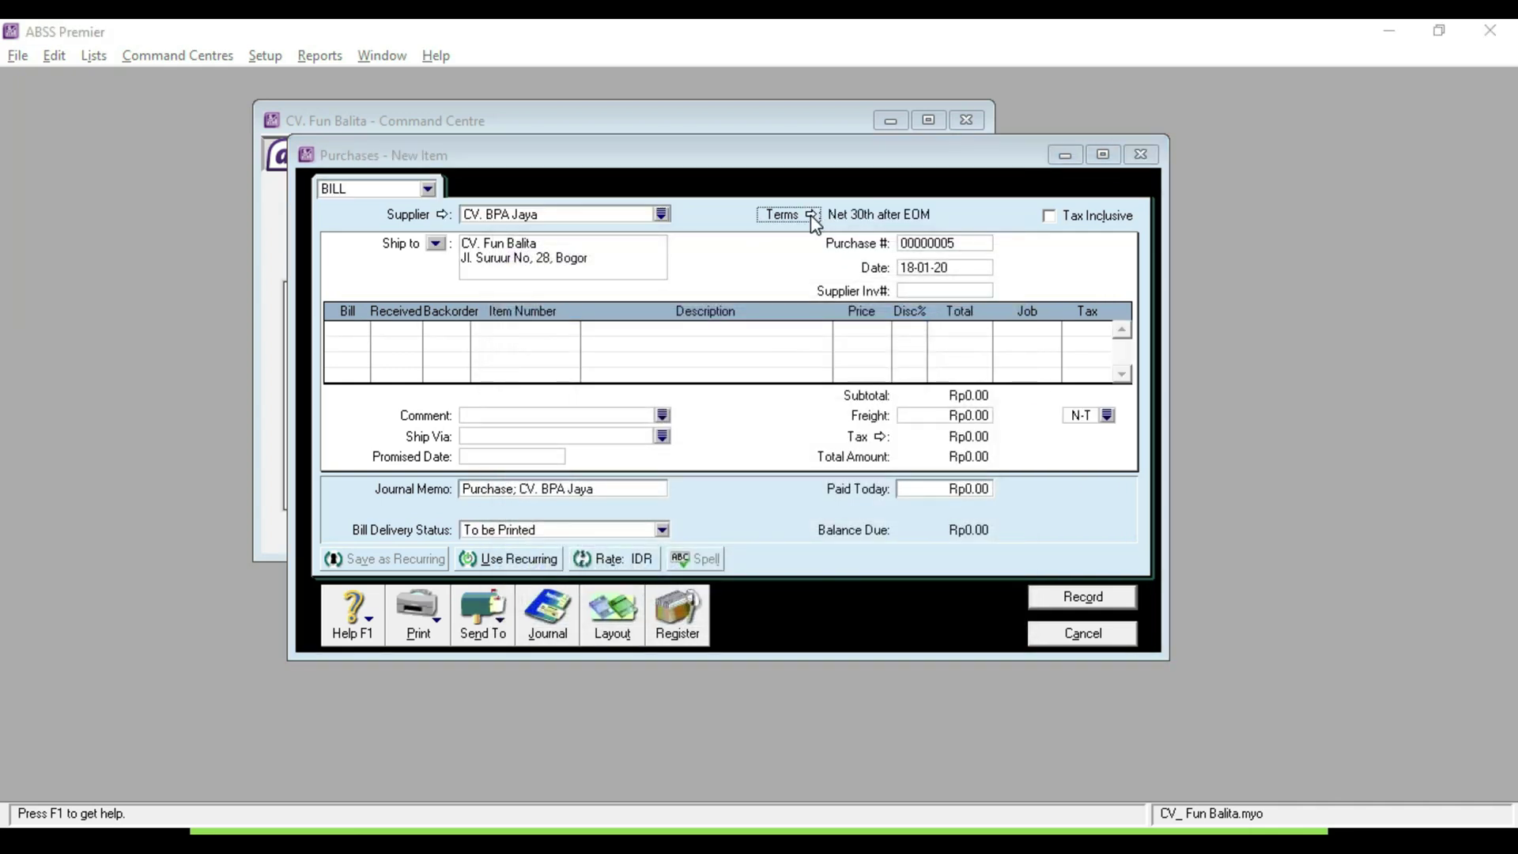
{"action": "left_click", "coordinate": [824, 297]}
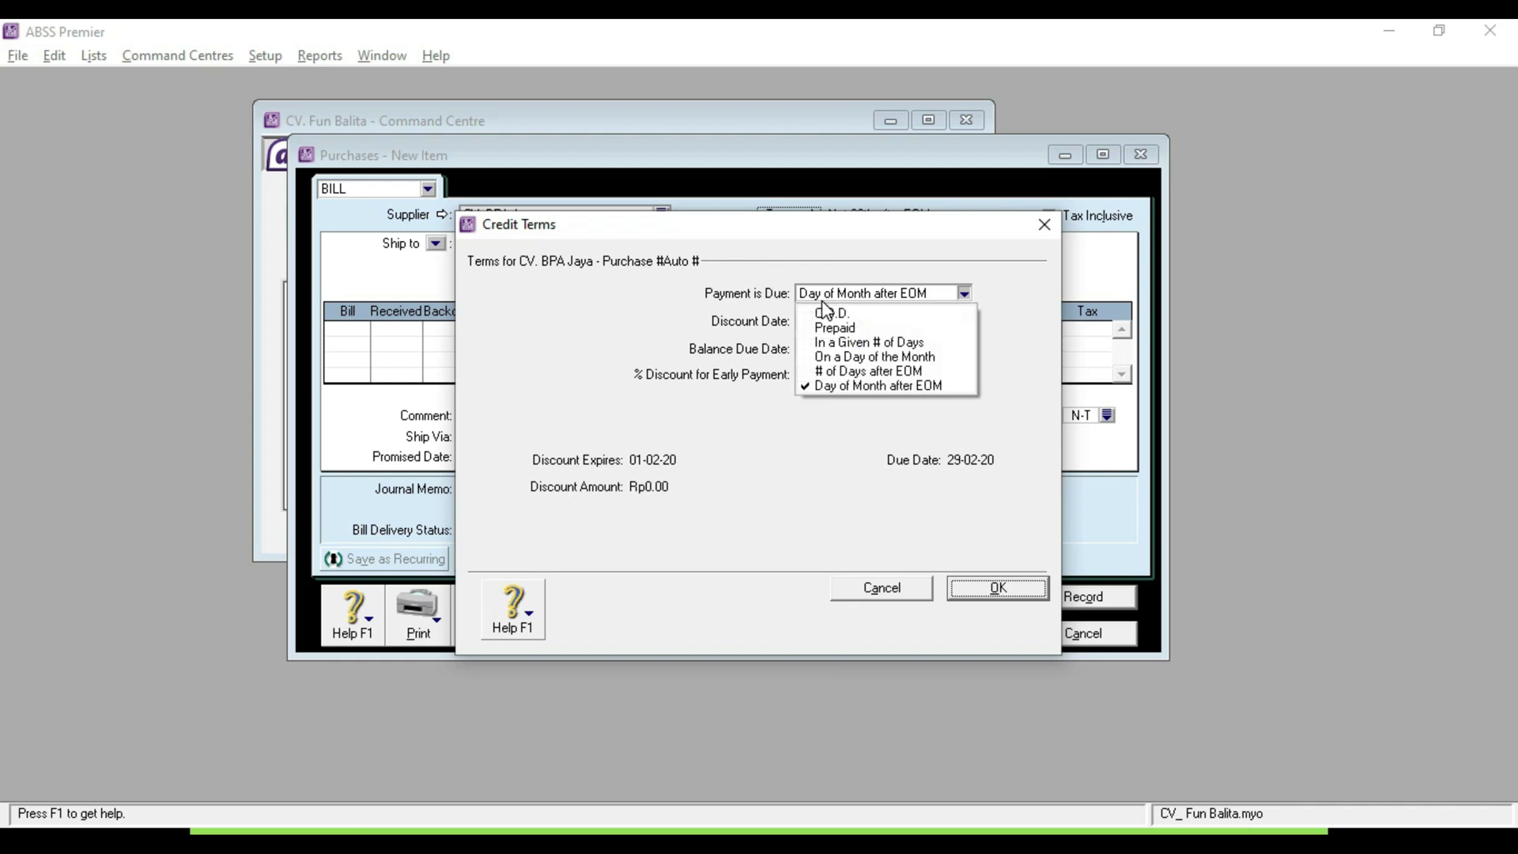
{"action": "left_click", "coordinate": [838, 341]}
{"action": "type", "text": "10"}
{"action": "key", "text": "Tab"}
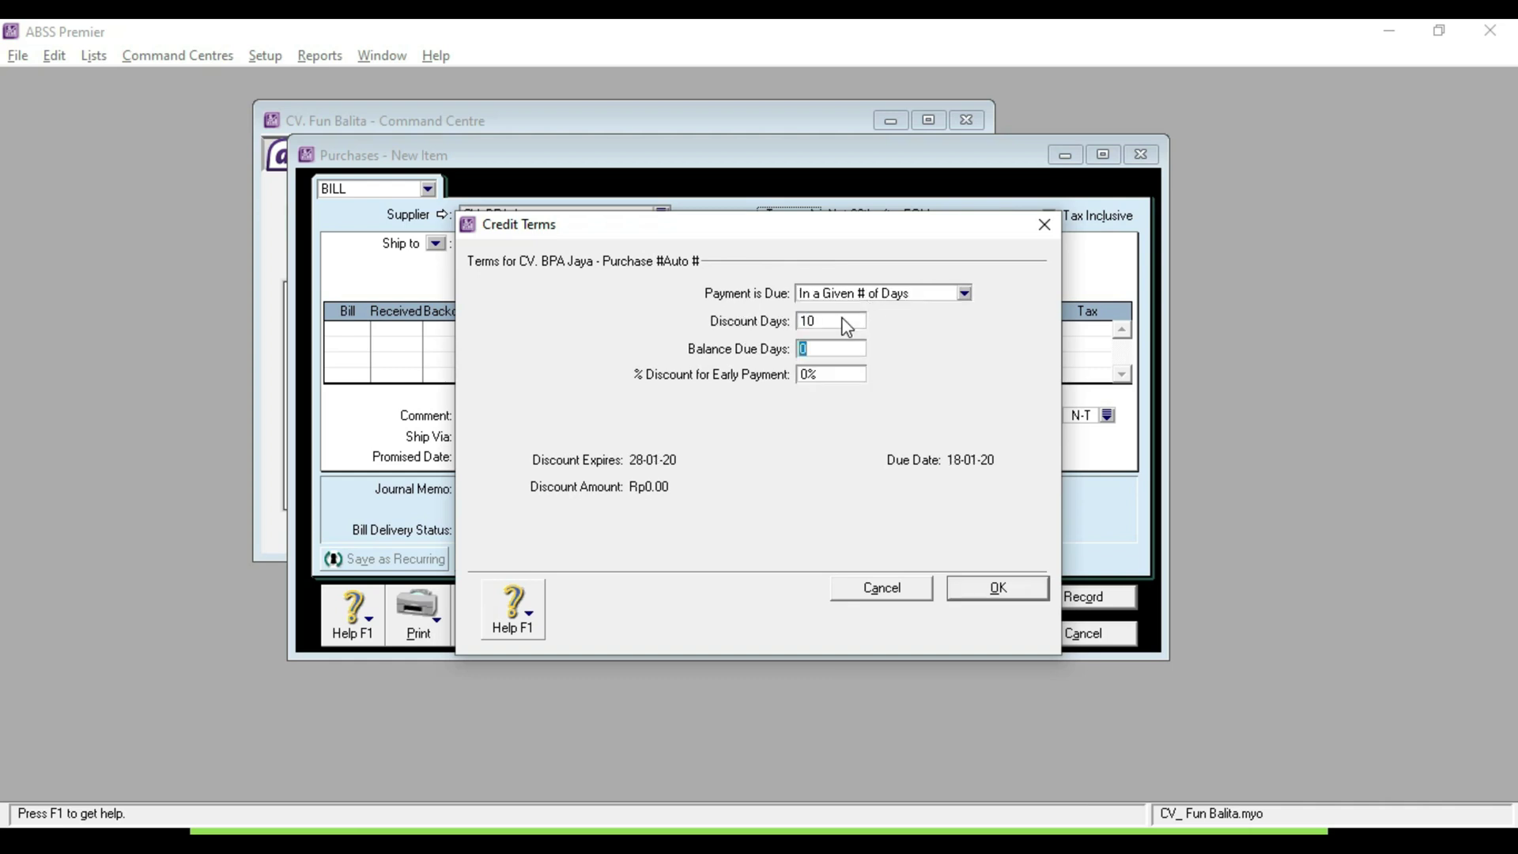
{"action": "type", "text": "30"}
{"action": "key", "text": "Tab"}
{"action": "type", "text": "2"}
{"action": "left_click", "coordinate": [999, 593]}
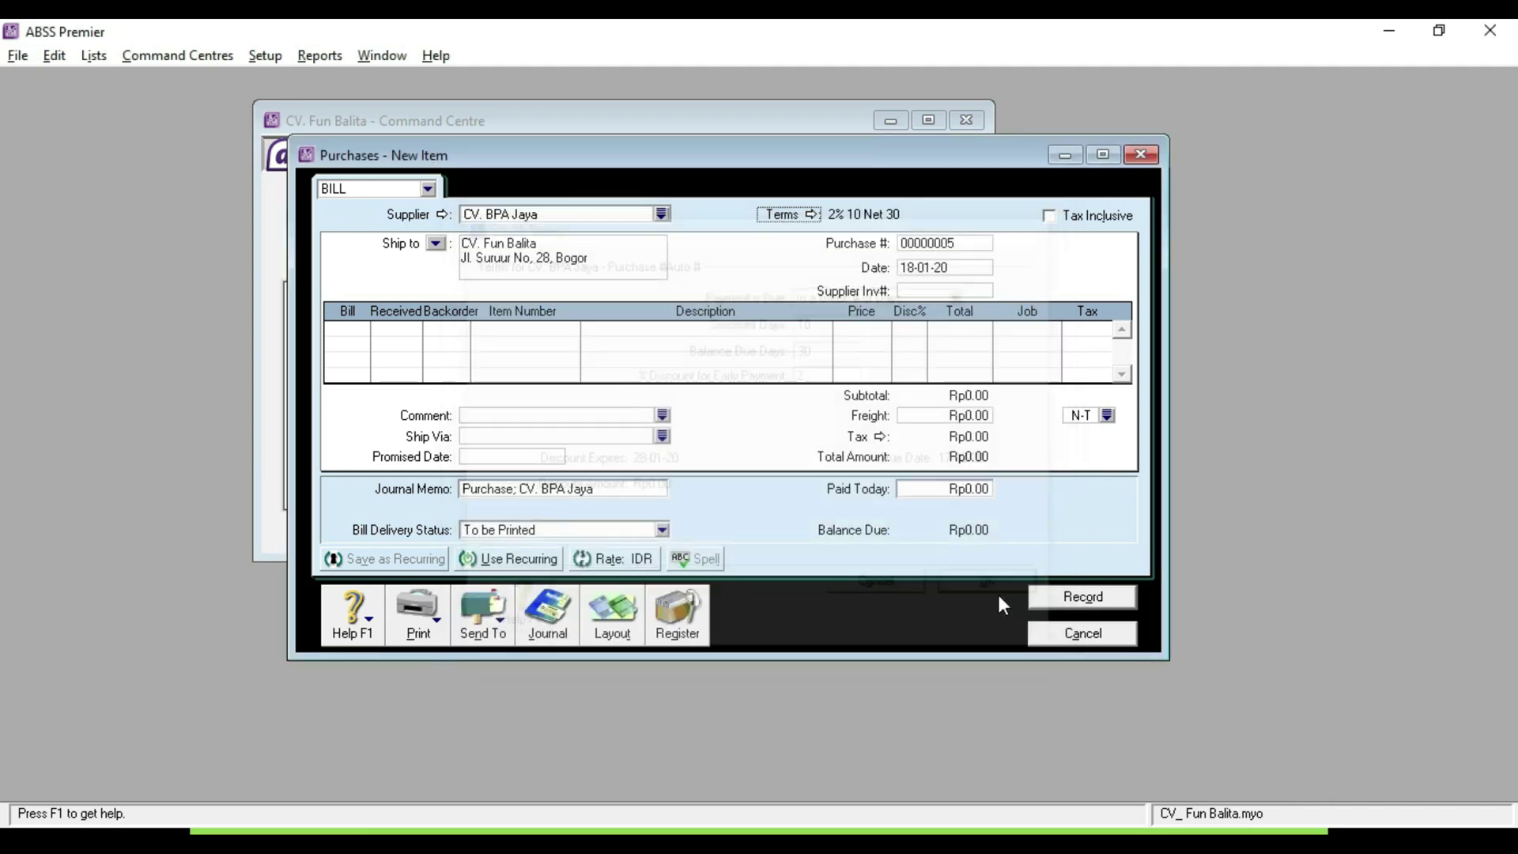
Number the CV. BPA Jaya return bill PU-05 and check that it is dated 18-01-20
{"action": "left_click", "coordinate": [959, 246]}
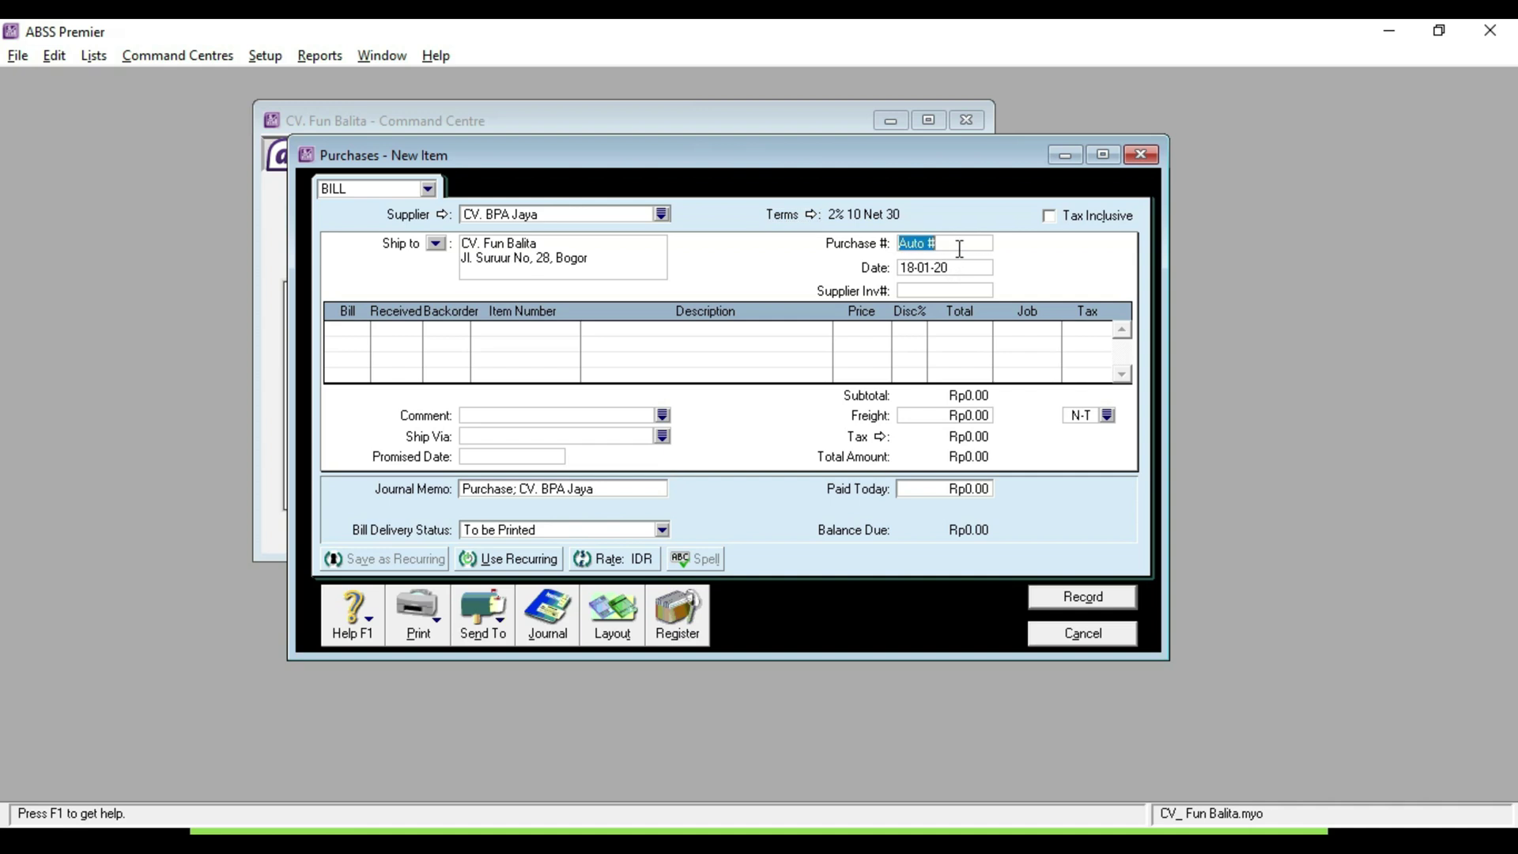
{"action": "type", "text": "PU-05"}
{"action": "left_click", "coordinate": [926, 270]}
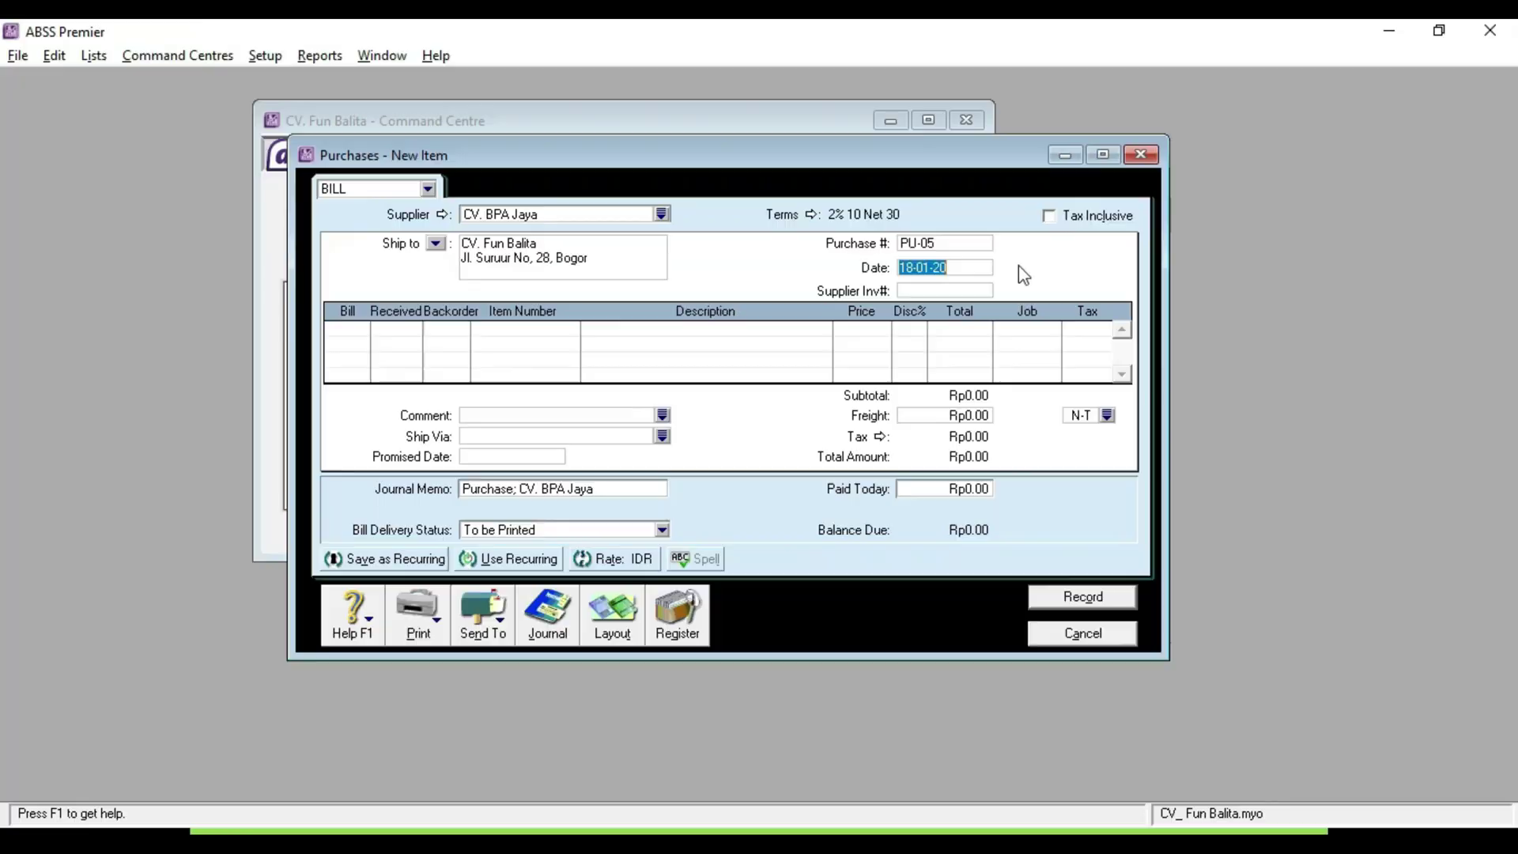
{"action": "left_click", "coordinate": [947, 270]}
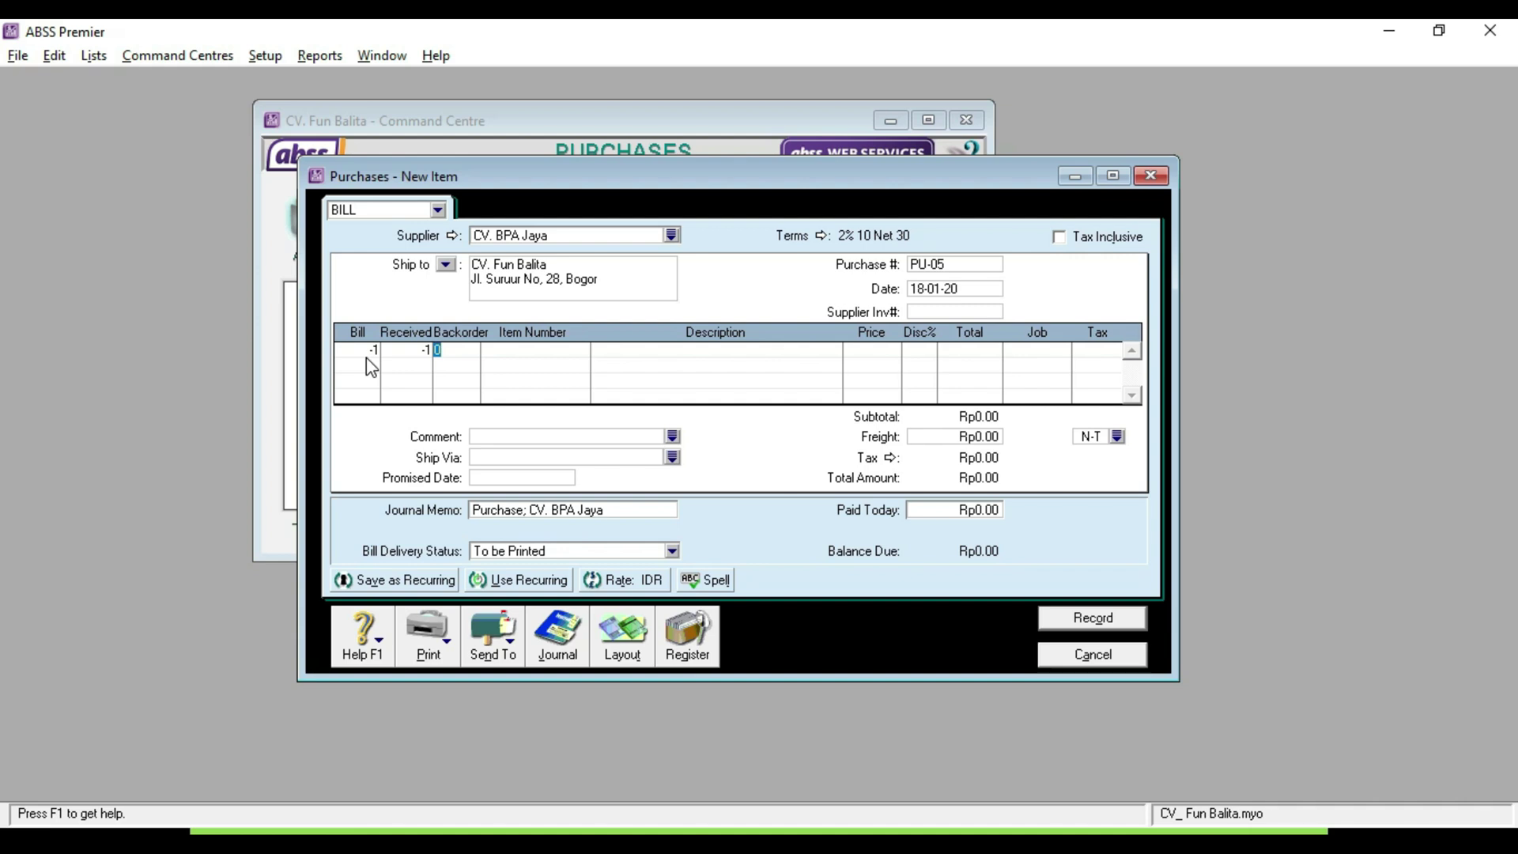
Enter the return of item B03 with a quantity of -1, record bill PU-05 and close the purchase entry
{"action": "key", "text": "Tab"}
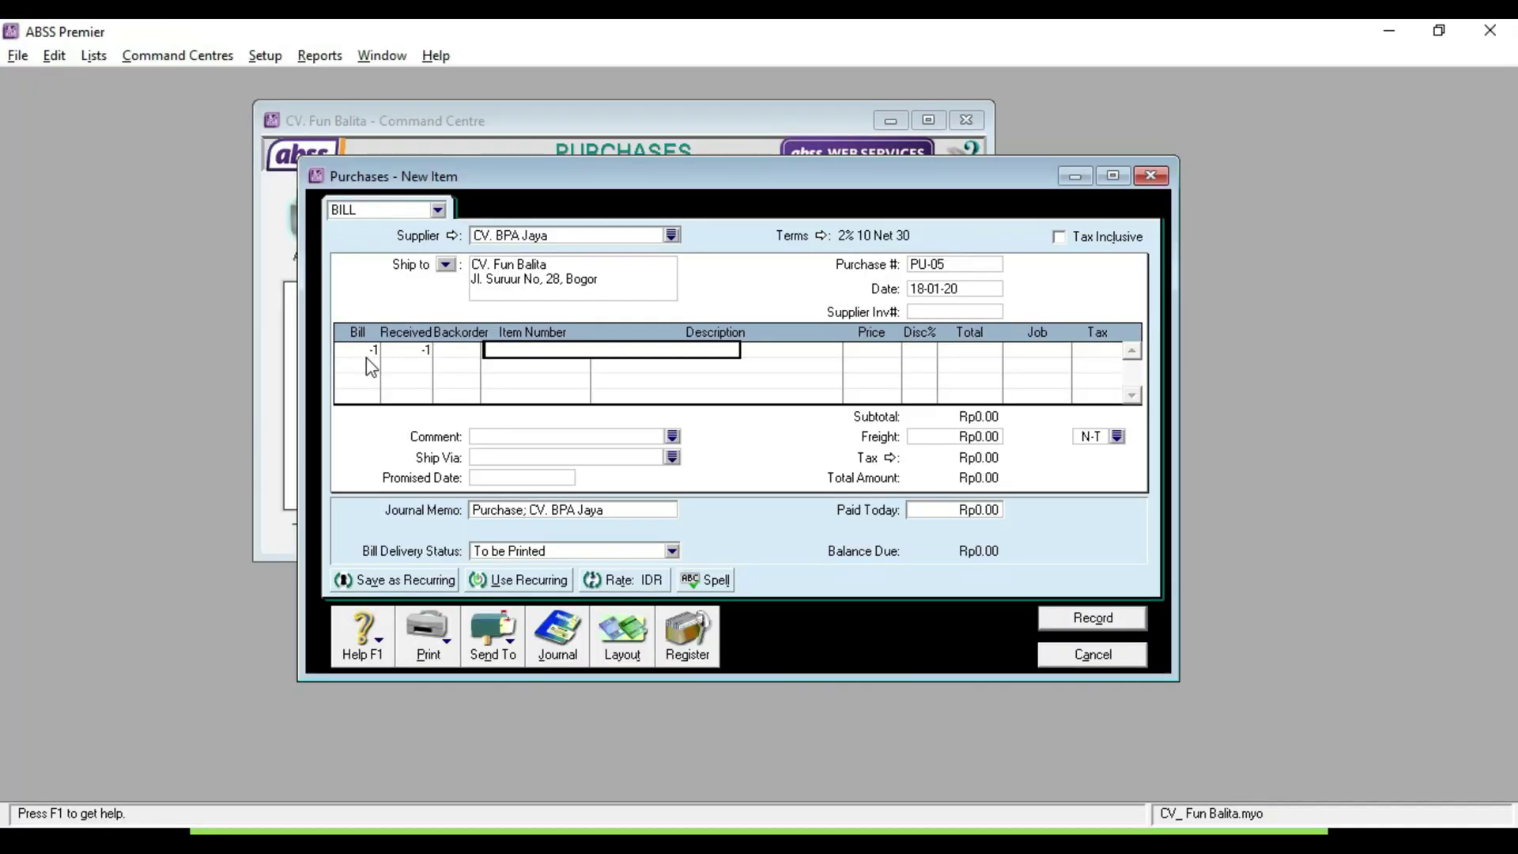
{"action": "type", "text": "B01"}
{"action": "type", "text": "3"}
{"action": "key", "text": "Tab"}
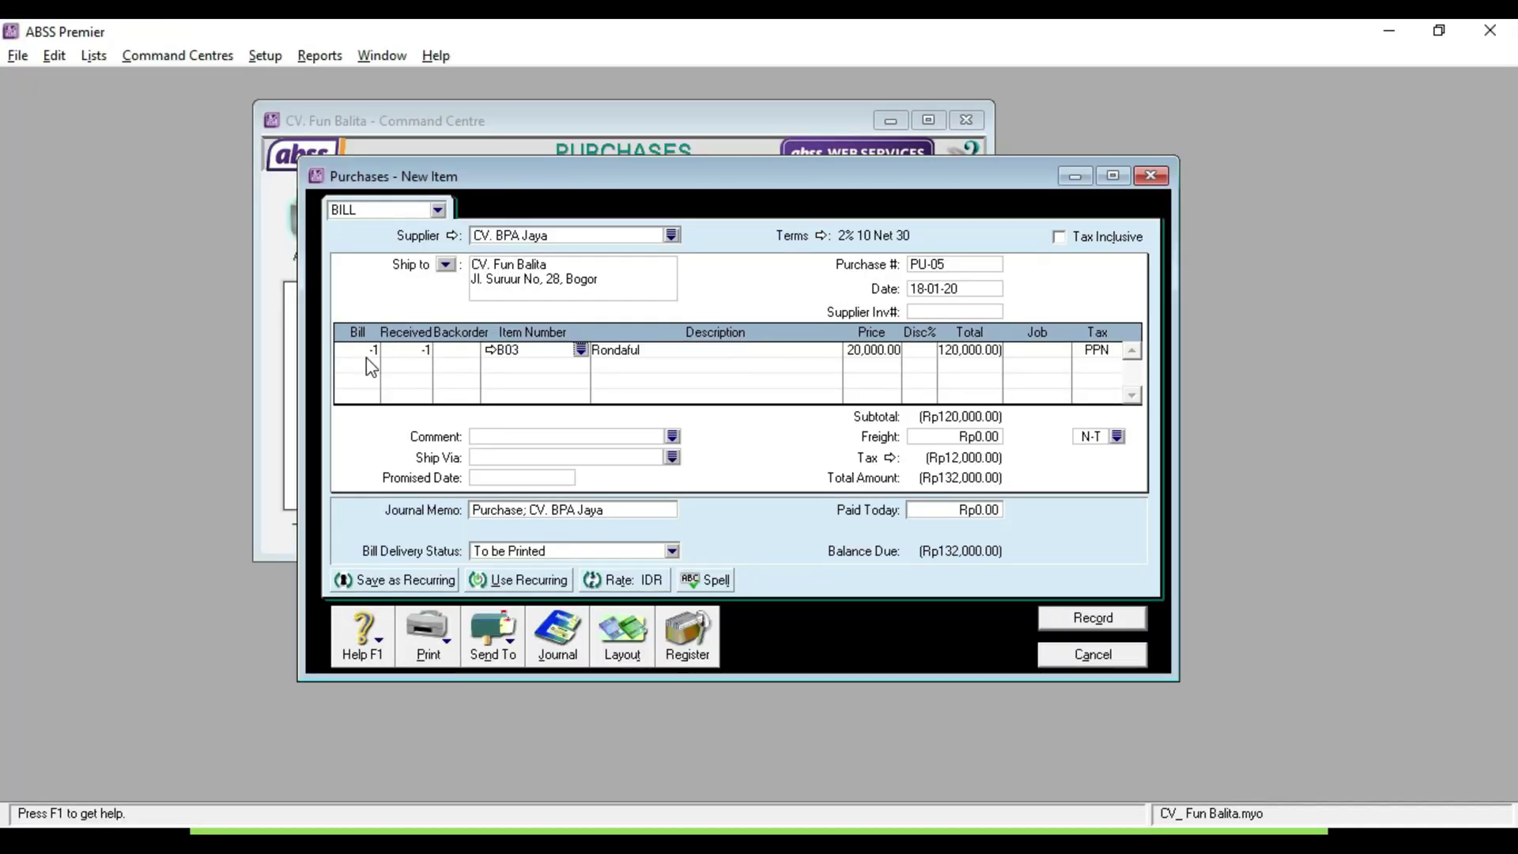
{"action": "key", "text": "Tab"}
{"action": "key", "text": "Tab"}
{"action": "key", "text": "Tab"}
{"action": "left_click", "coordinate": [1060, 620]}
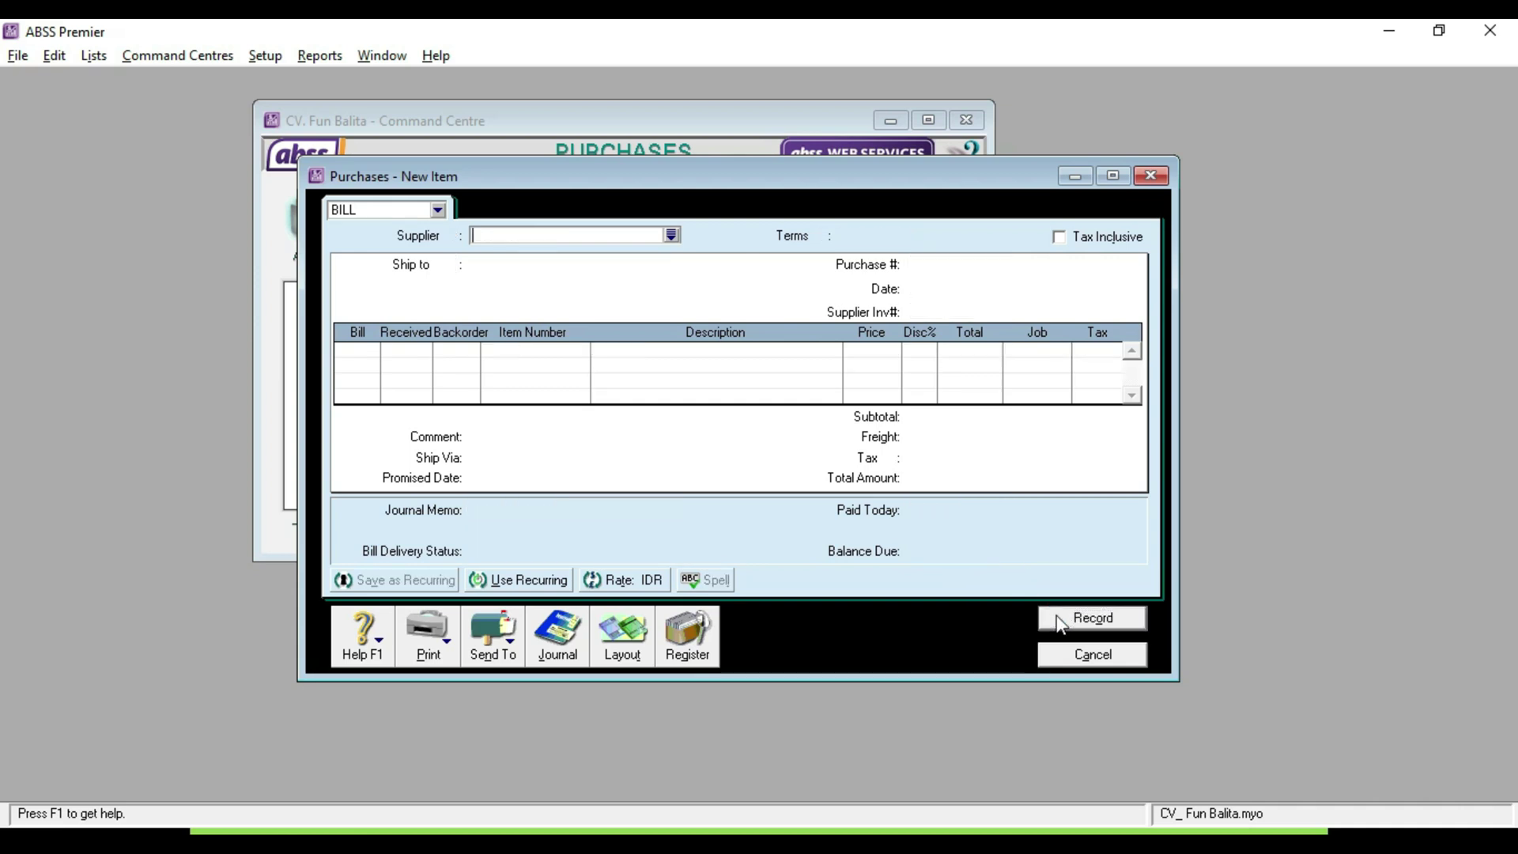
{"action": "left_click", "coordinate": [1048, 637]}
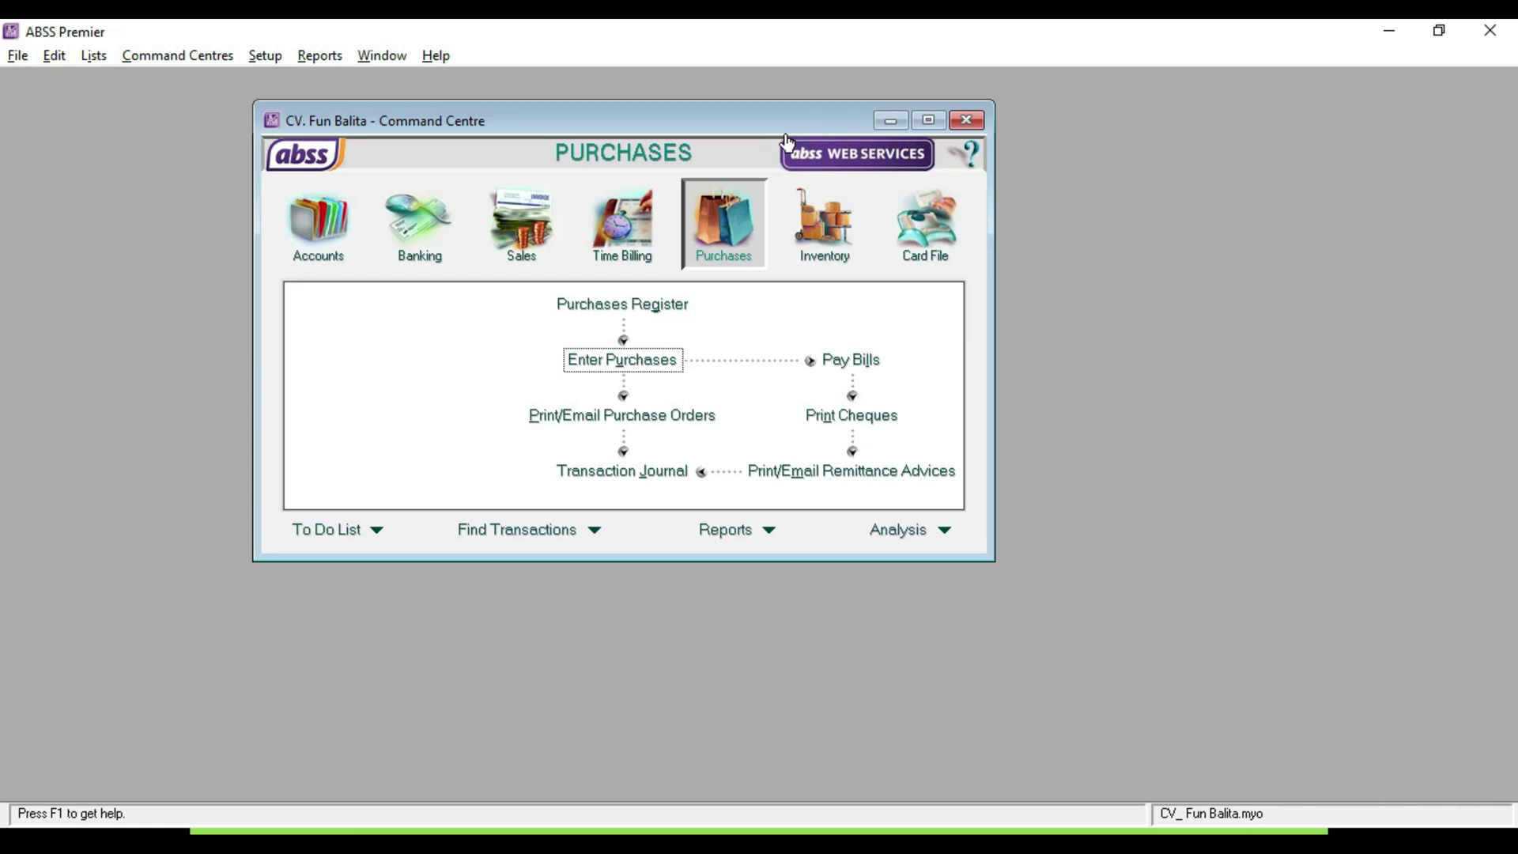
Find the PU-05 return among the purchases register's returns and debits and open it for application to a purchase
{"action": "left_click", "coordinate": [625, 309]}
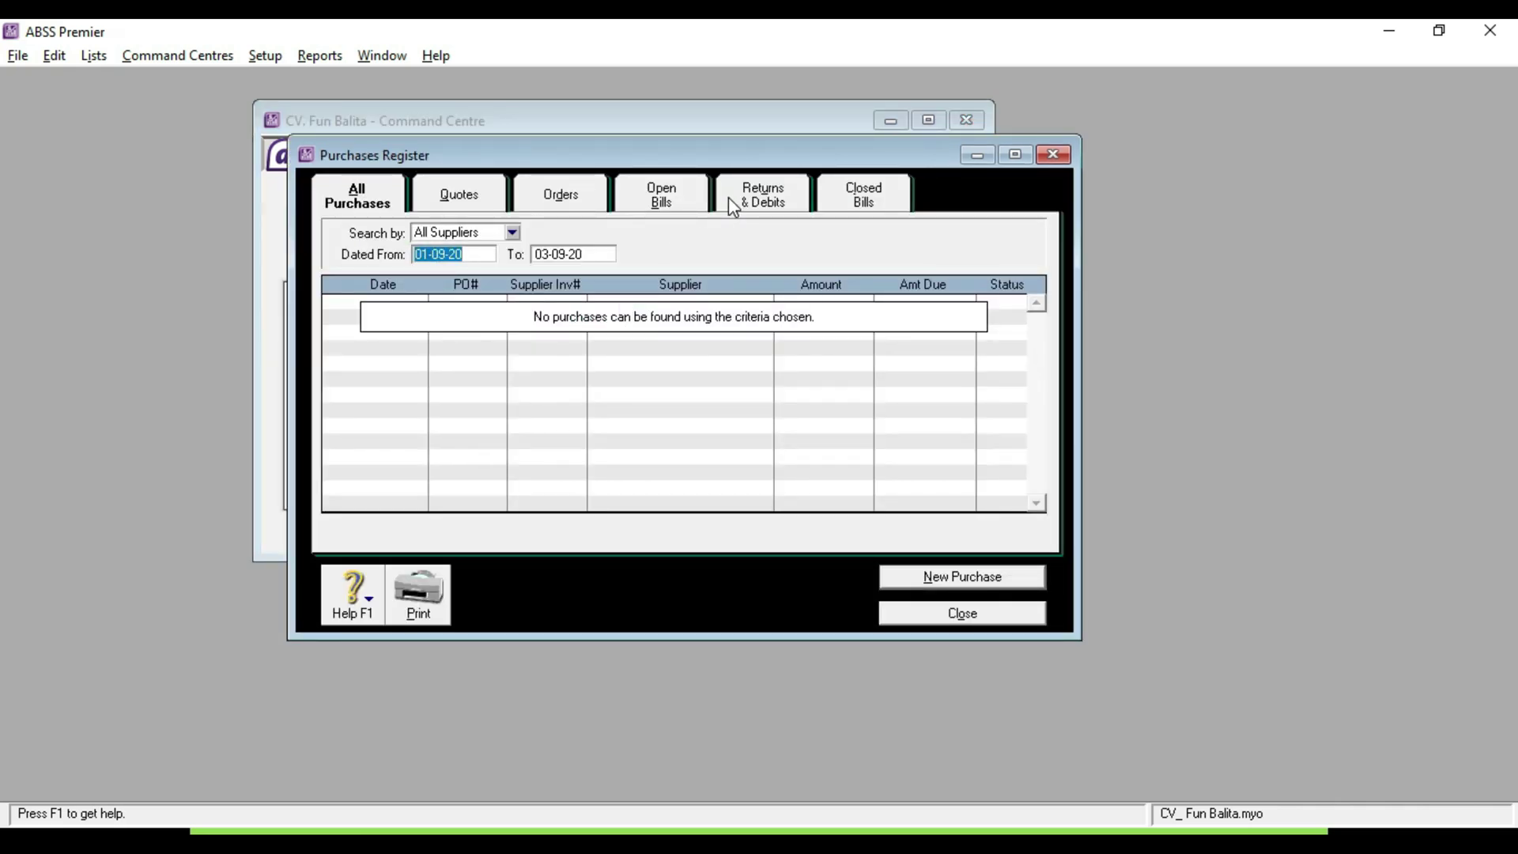
{"action": "left_click", "coordinate": [728, 197]}
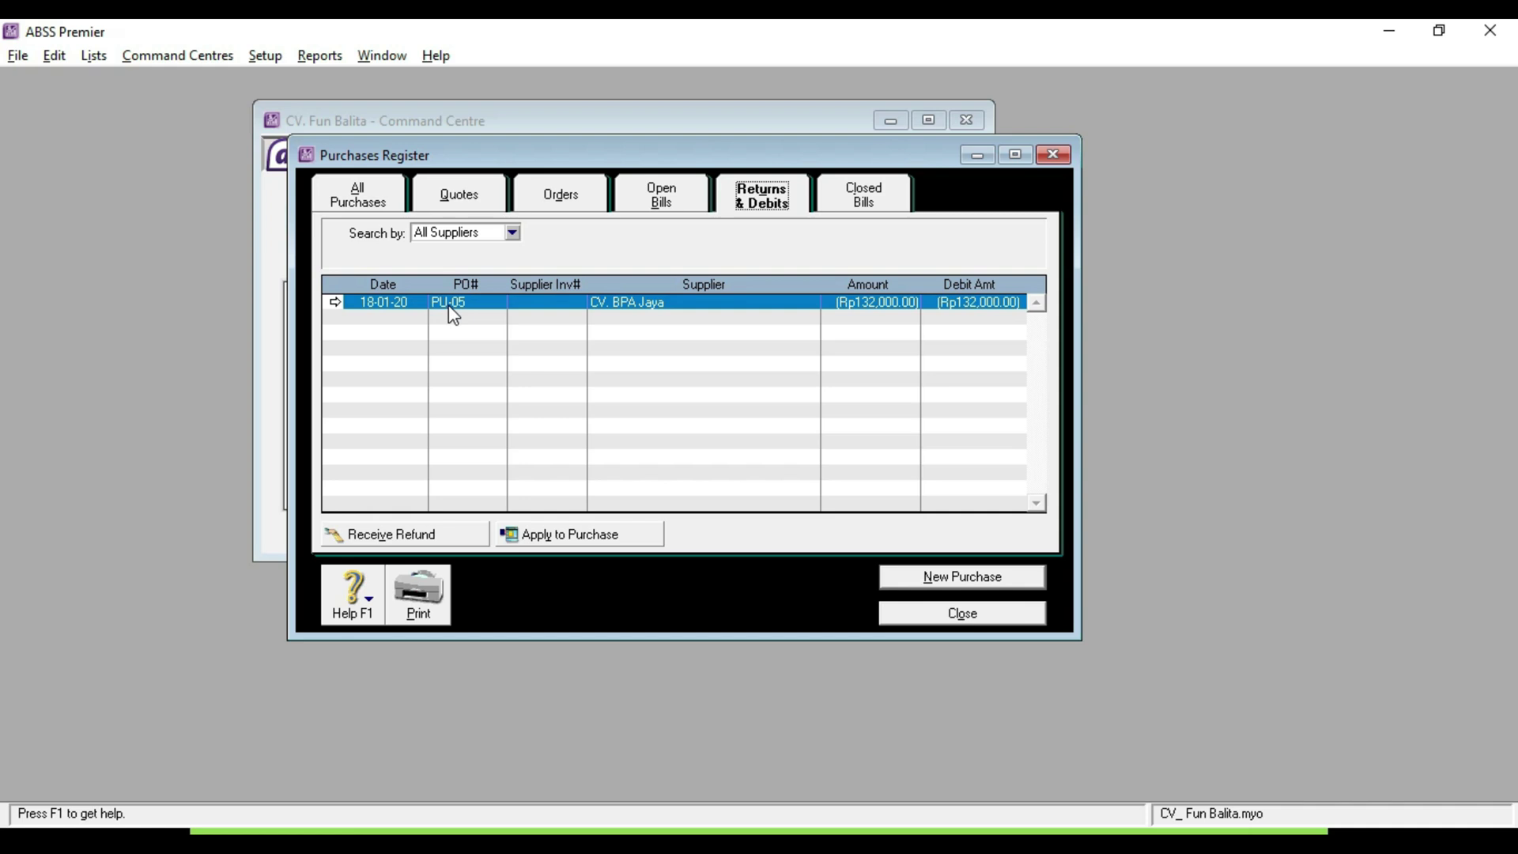
{"action": "left_click_drag", "start_coordinate": [598, 158], "coordinate": [601, 113]}
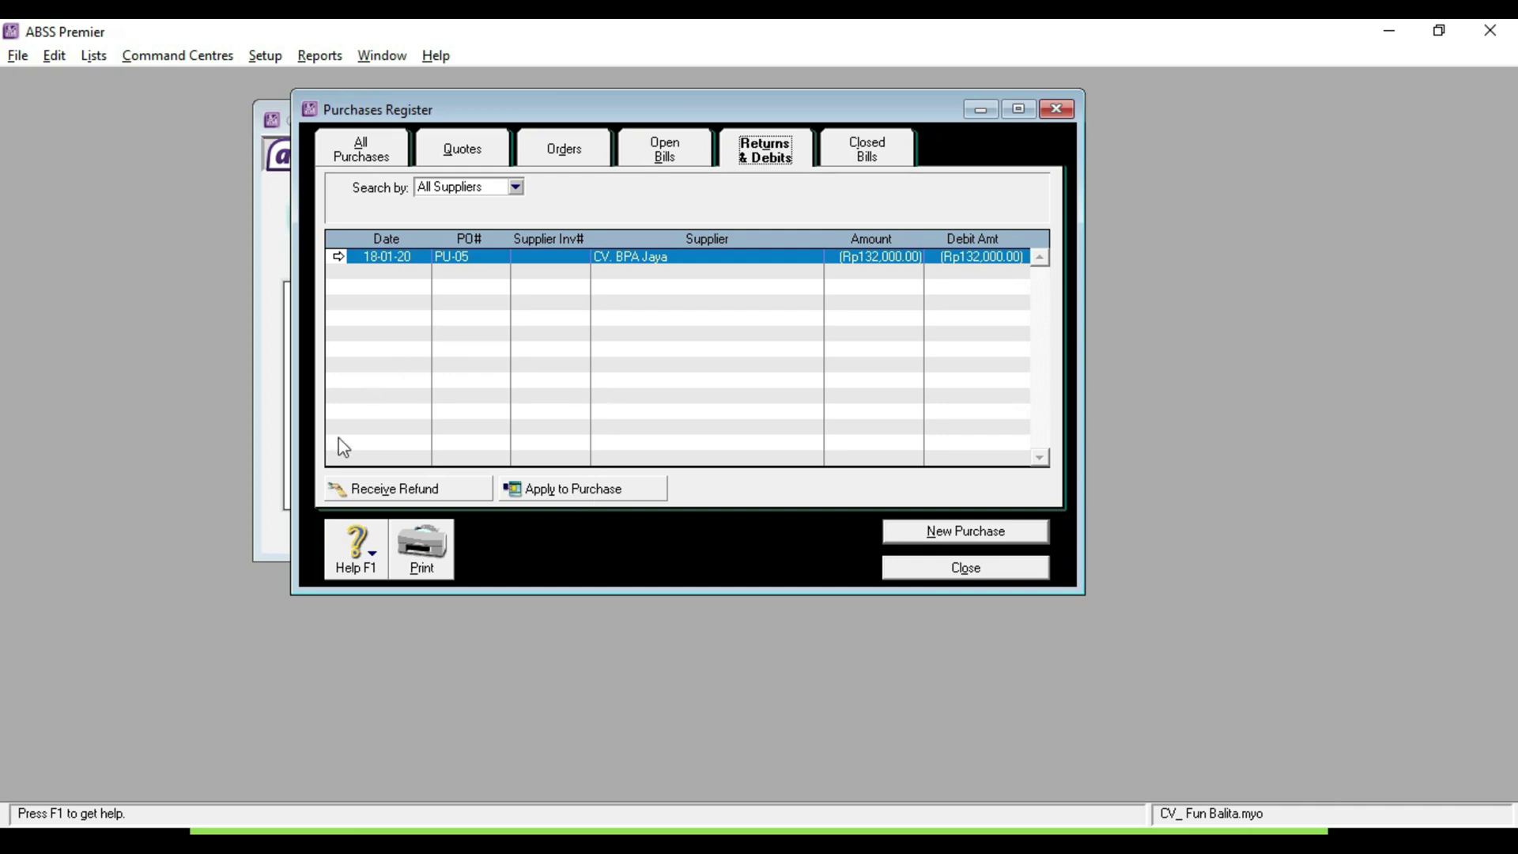
{"action": "left_click", "coordinate": [530, 490]}
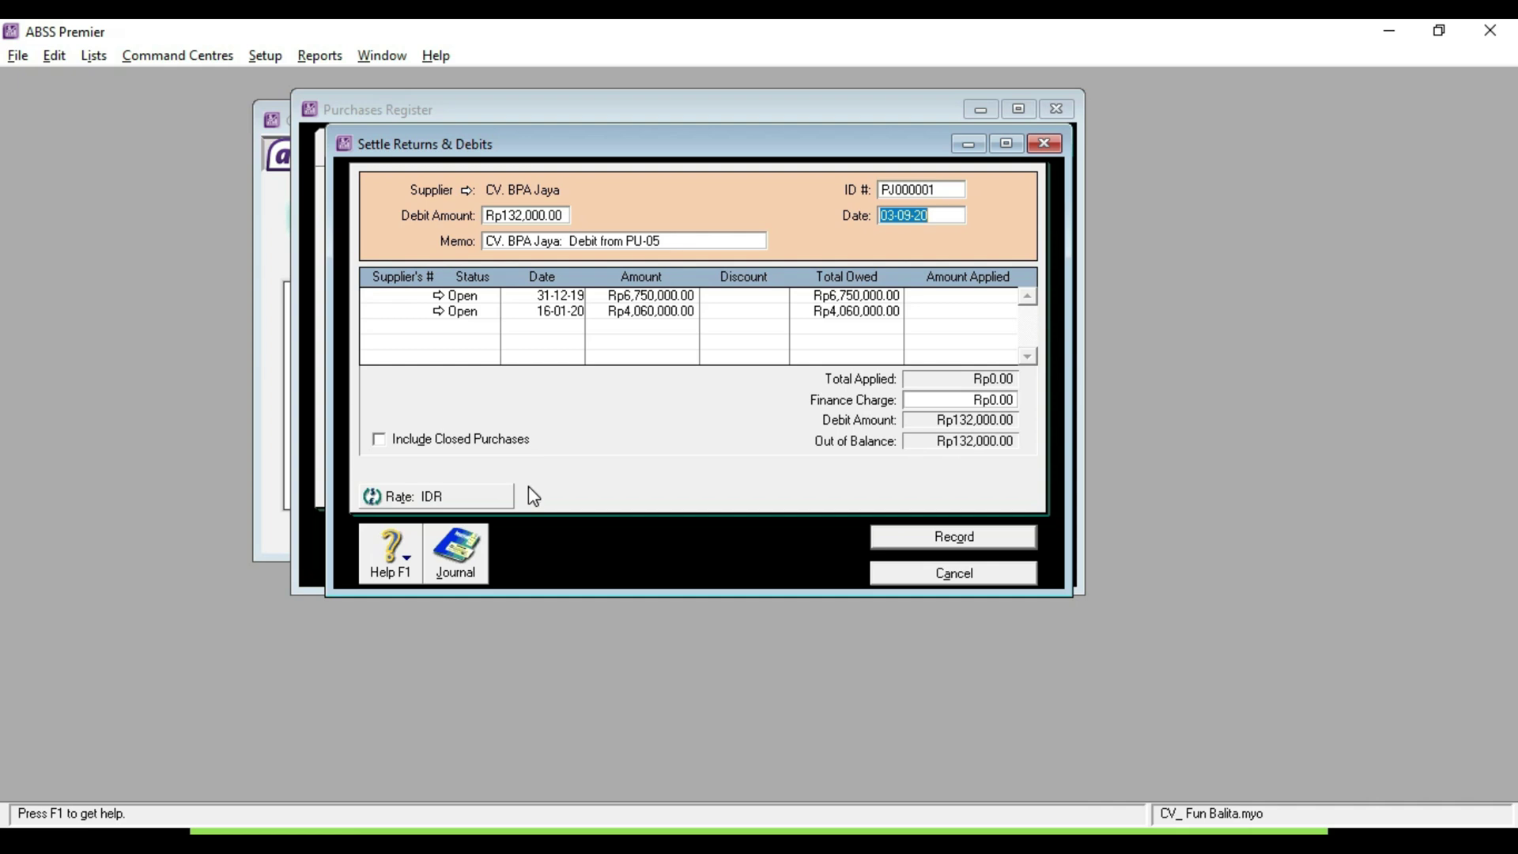
{"action": "left_click_drag", "start_coordinate": [766, 145], "coordinate": [750, 133]}
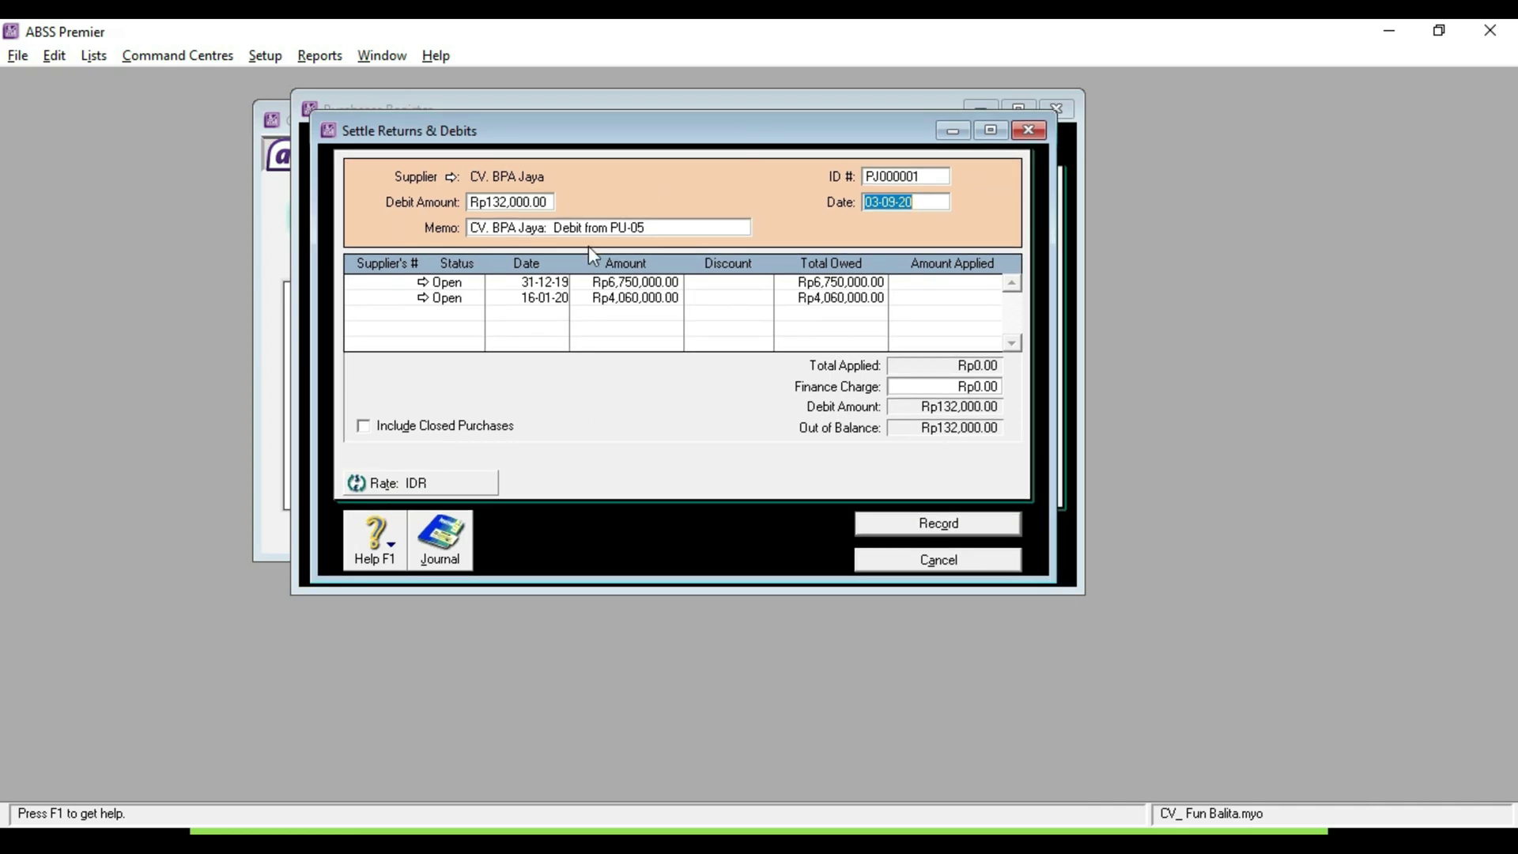
Apply Rp132,000 to the bill dated 16-01-20, set the settlement date to 18-01-20 and record it
{"action": "left_click", "coordinate": [940, 299]}
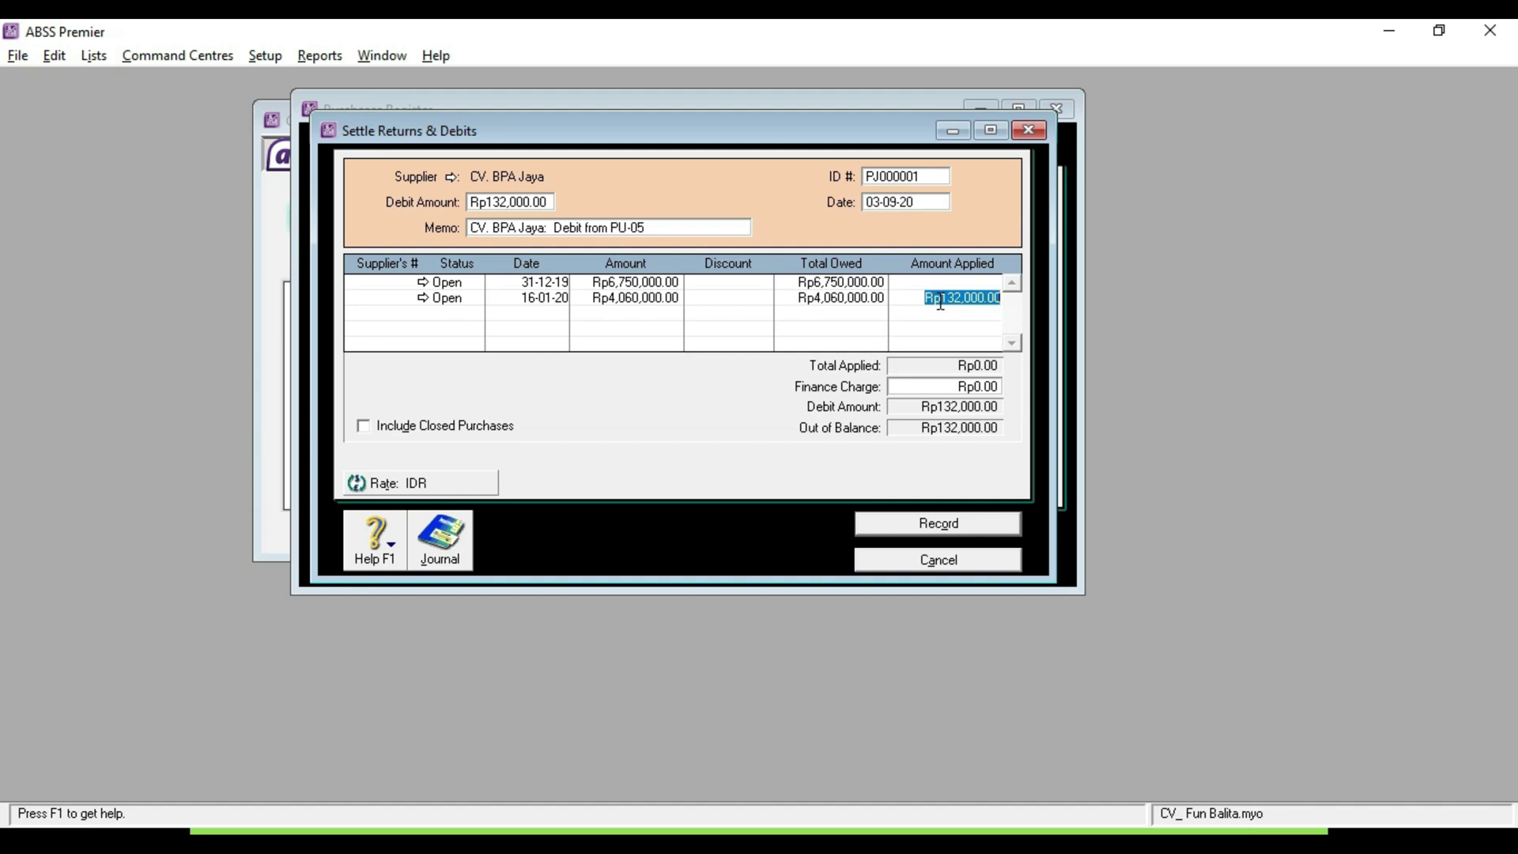
{"action": "left_click", "coordinate": [916, 298]}
{"action": "left_click", "coordinate": [905, 202]}
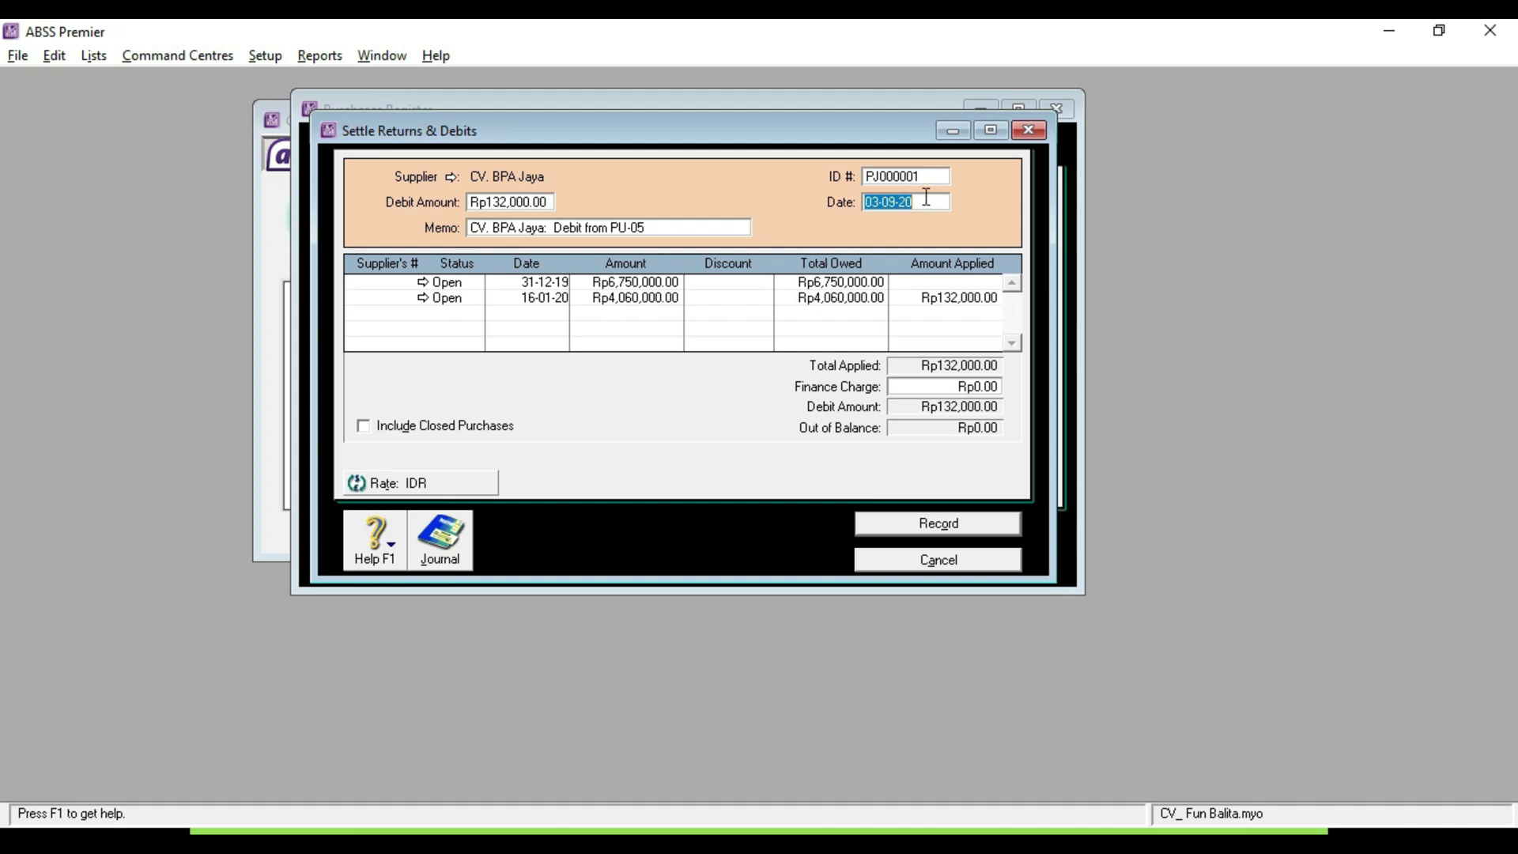
{"action": "type", "text": "18-01-20"}
{"action": "key", "text": "Tab"}
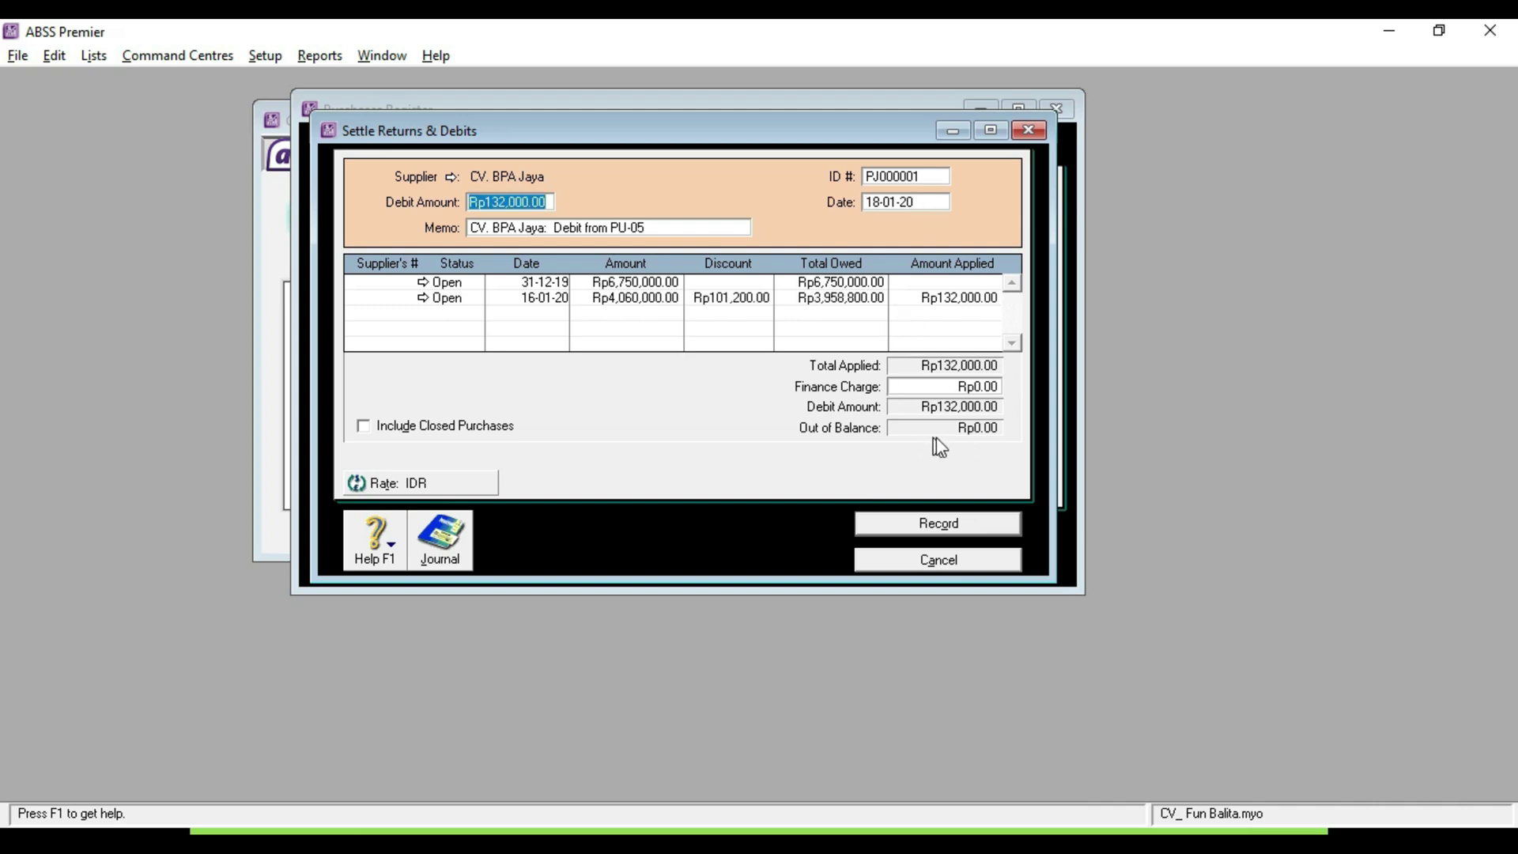
{"action": "left_click", "coordinate": [883, 524]}
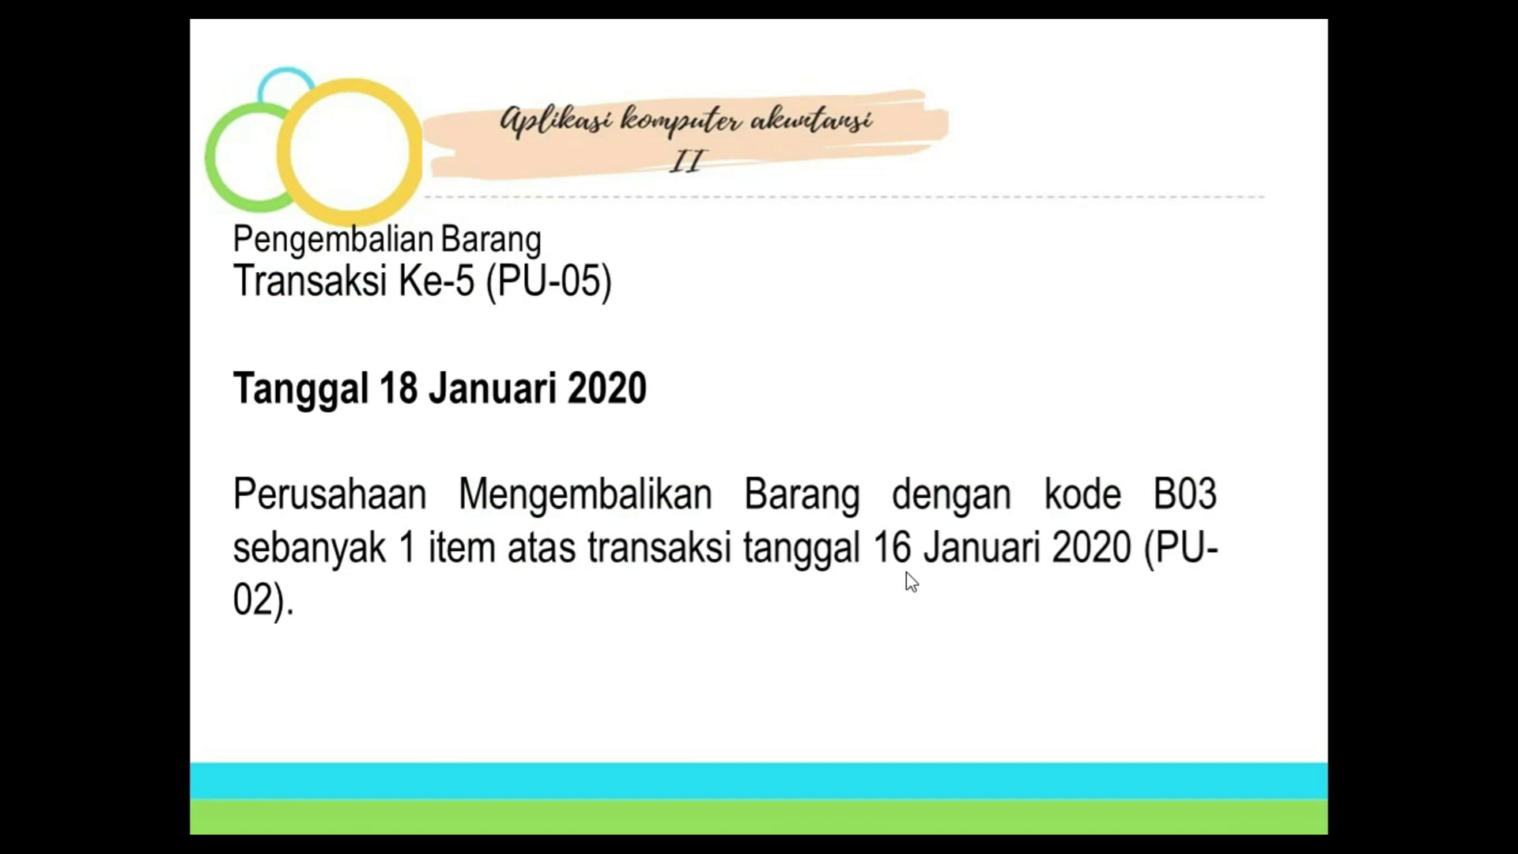
Read the PU-06 return slide, switch to ABSS Premier and check the terms of PT. Miyako's bill PU-03
{"action": "left_click", "coordinate": [906, 572]}
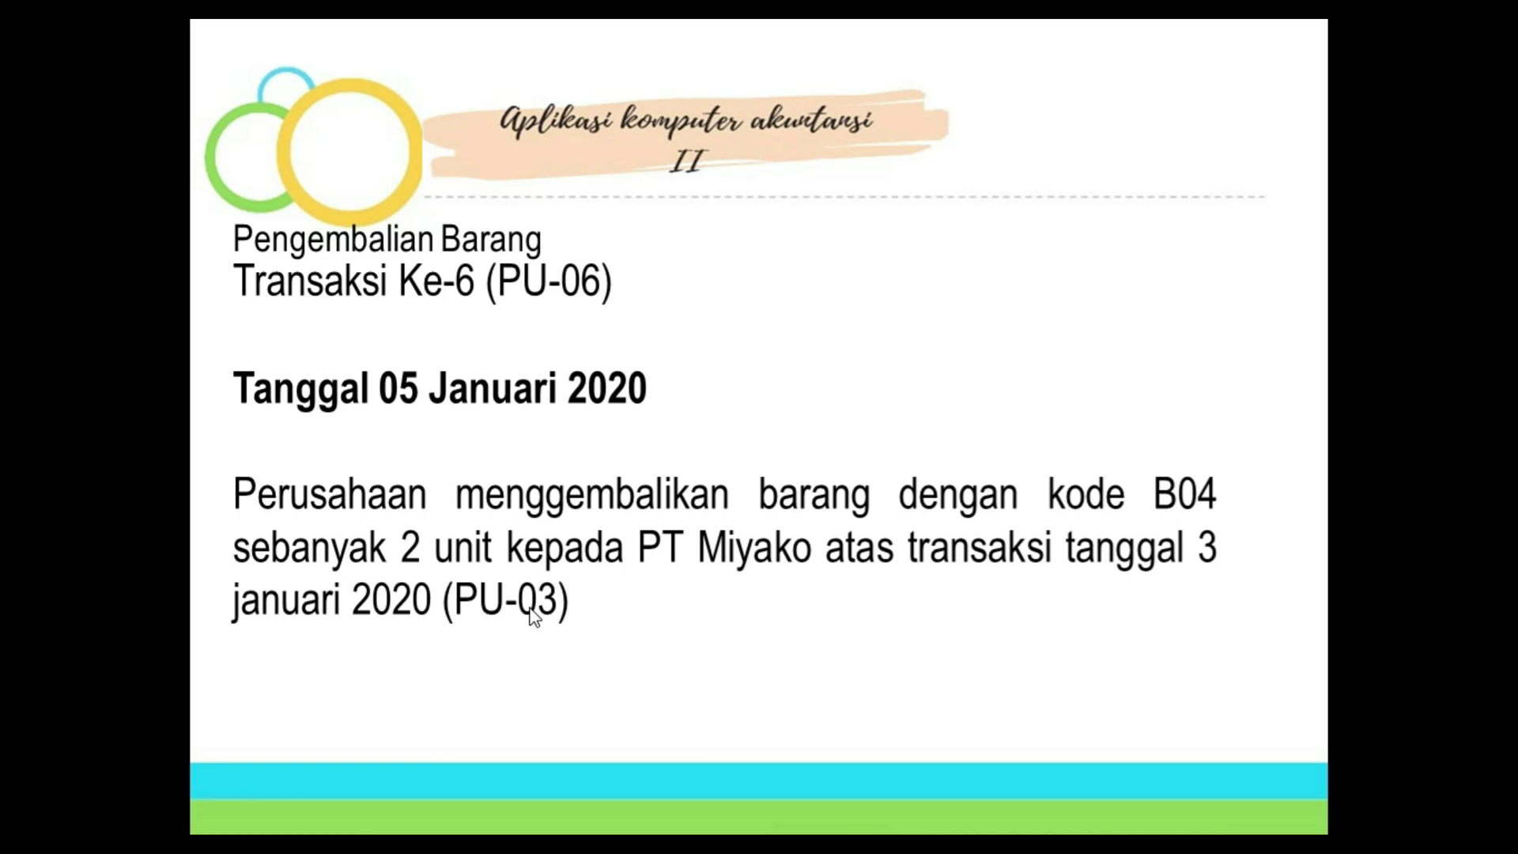
{"action": "key", "text": "alt+Tab"}
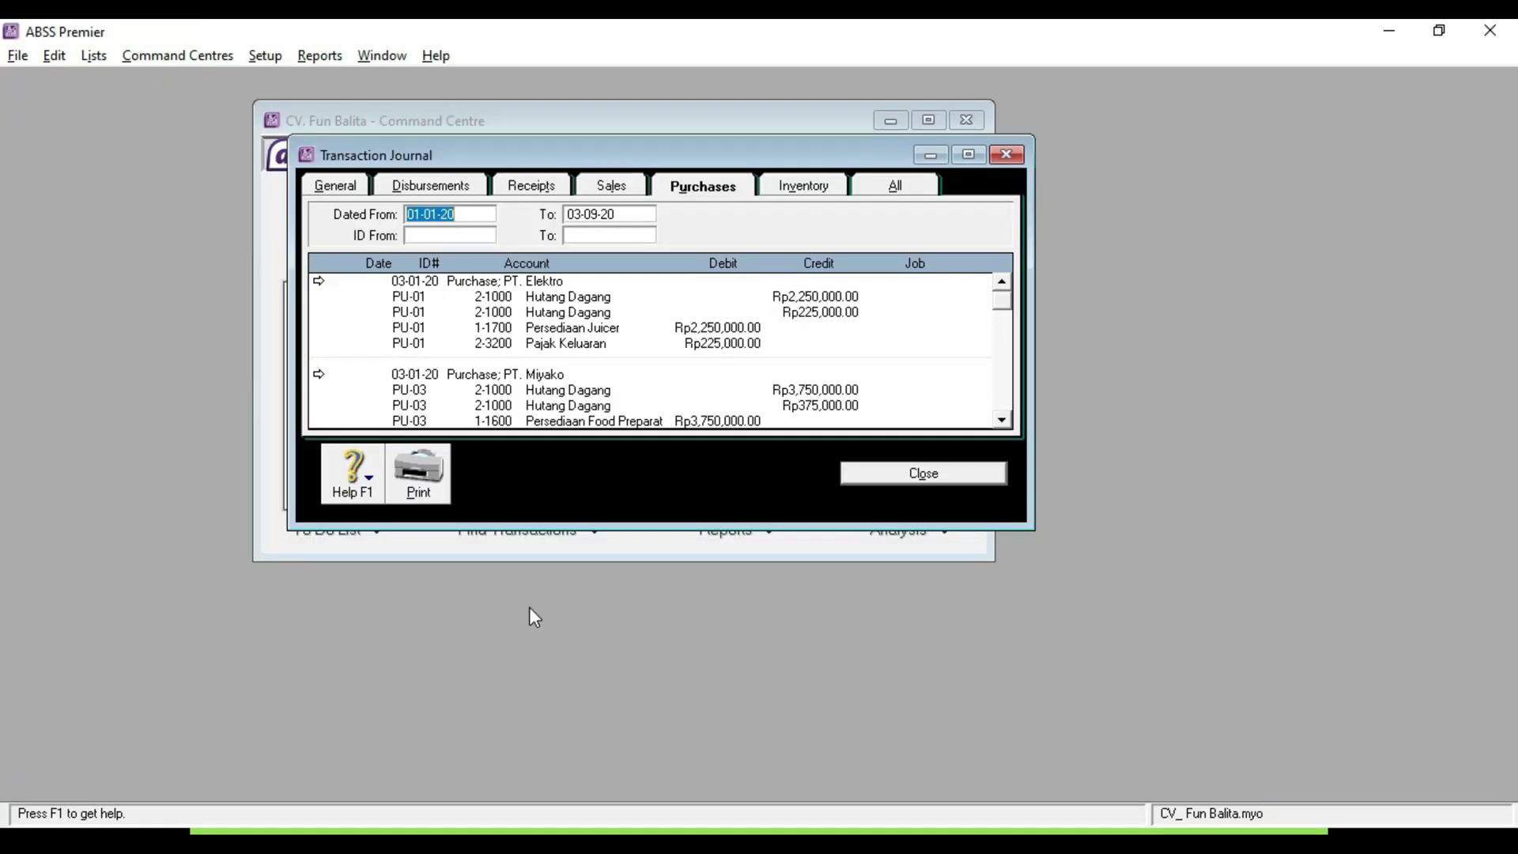
{"action": "double_click", "coordinate": [417, 377]}
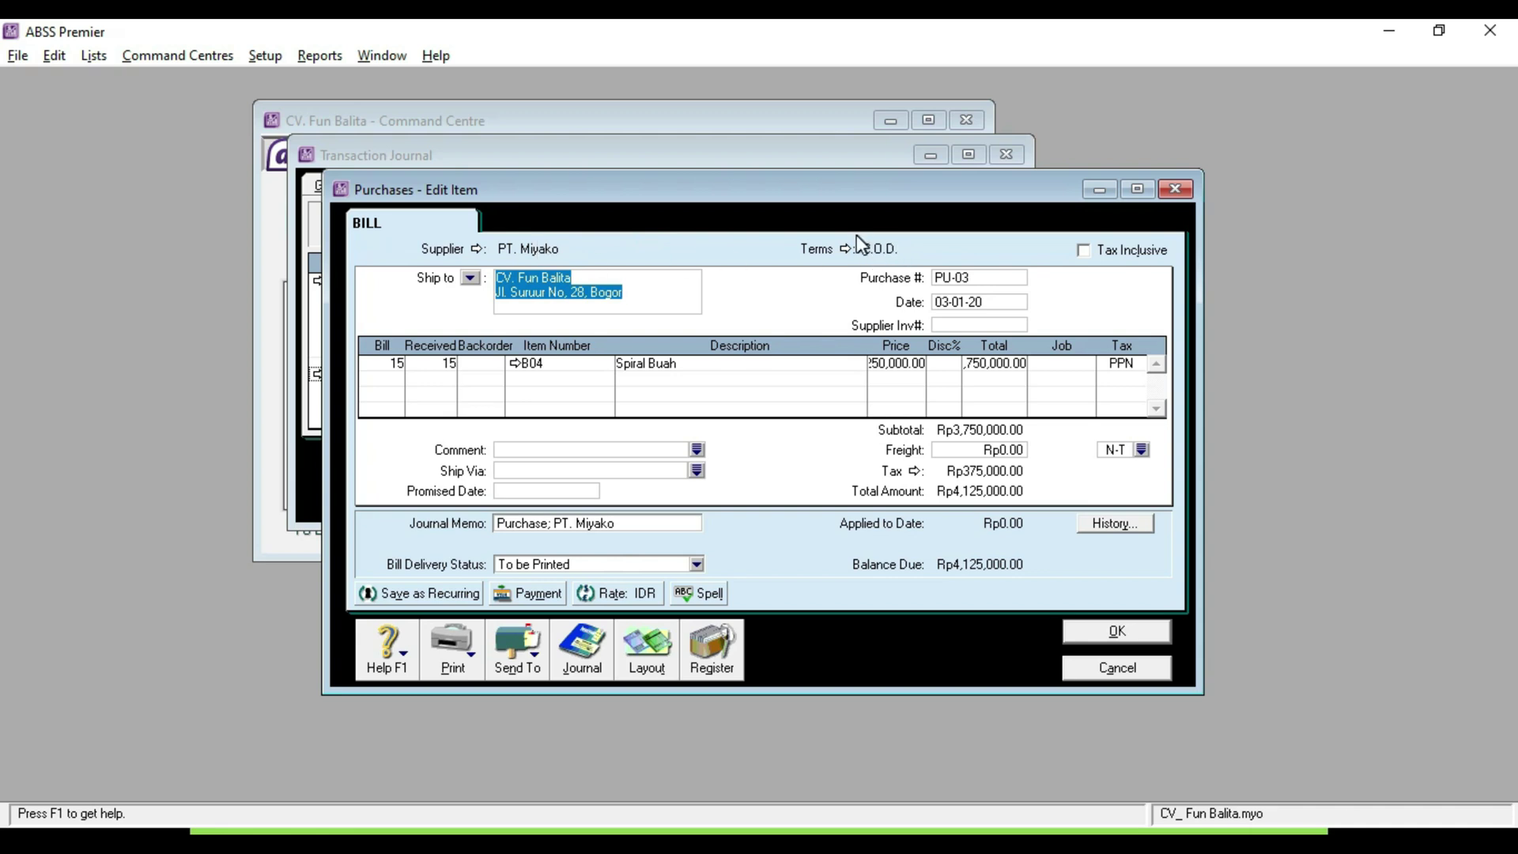
{"action": "left_click", "coordinate": [1174, 188]}
{"action": "left_click", "coordinate": [1007, 154]}
Start a new purchase bill for supplier PT. Miyako and set its payment terms to C.O.D
{"action": "left_click", "coordinate": [620, 360]}
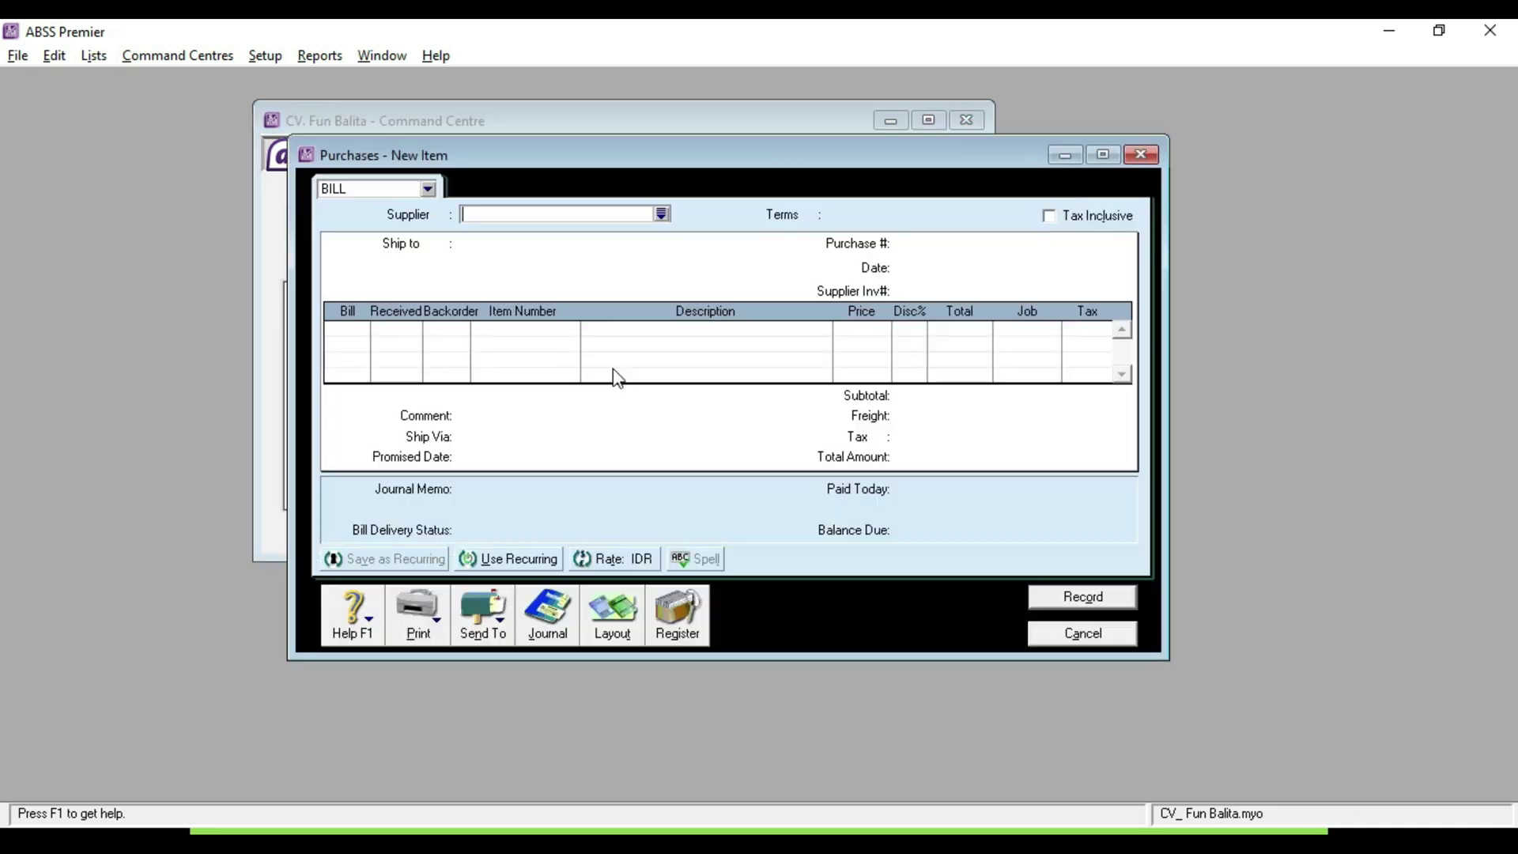
{"action": "left_click", "coordinate": [662, 214]}
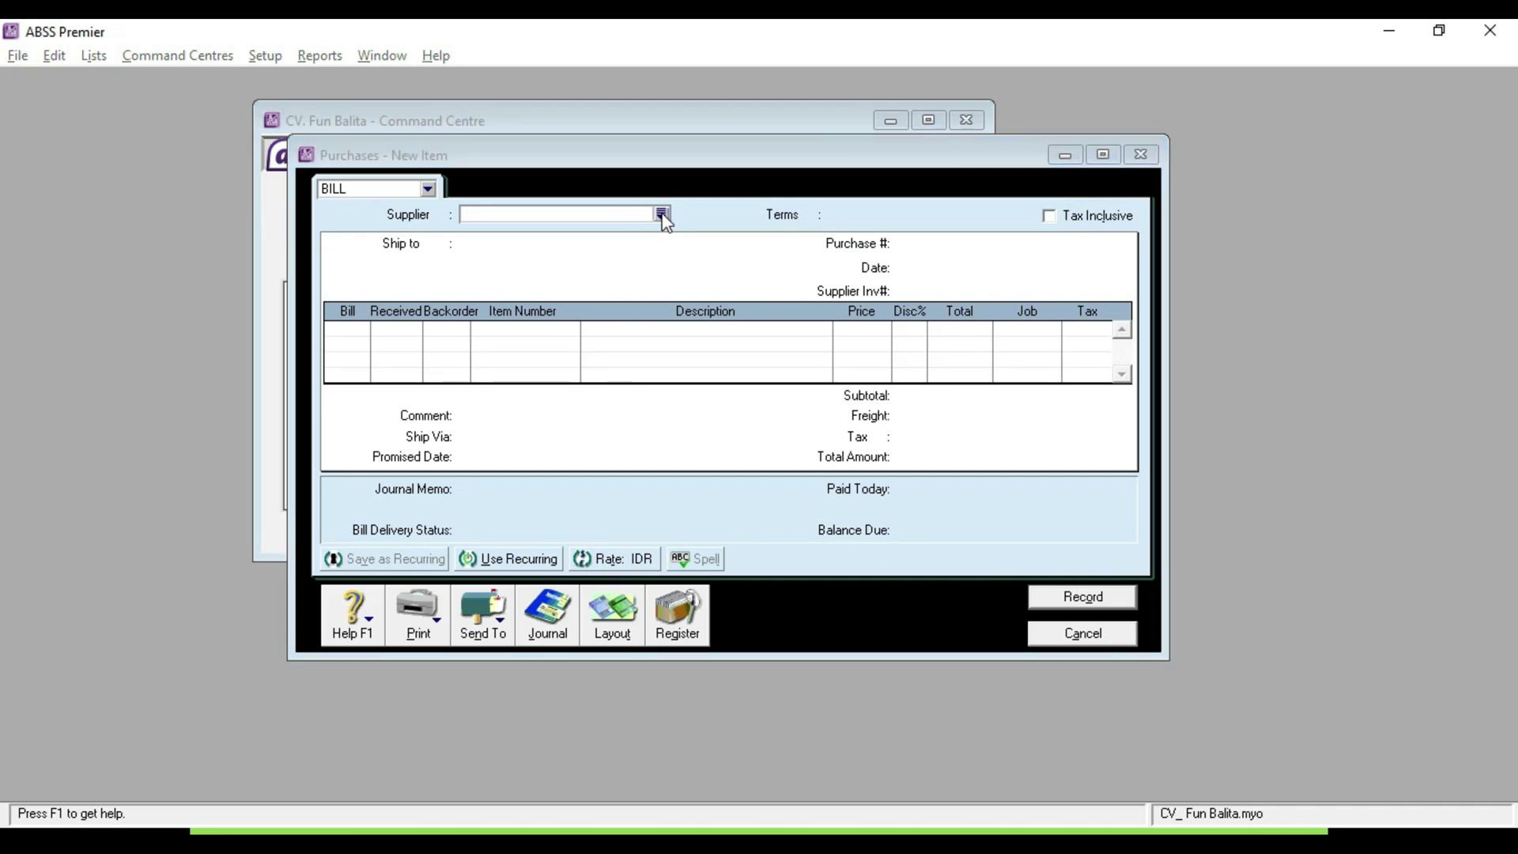
{"action": "left_click", "coordinate": [554, 343]}
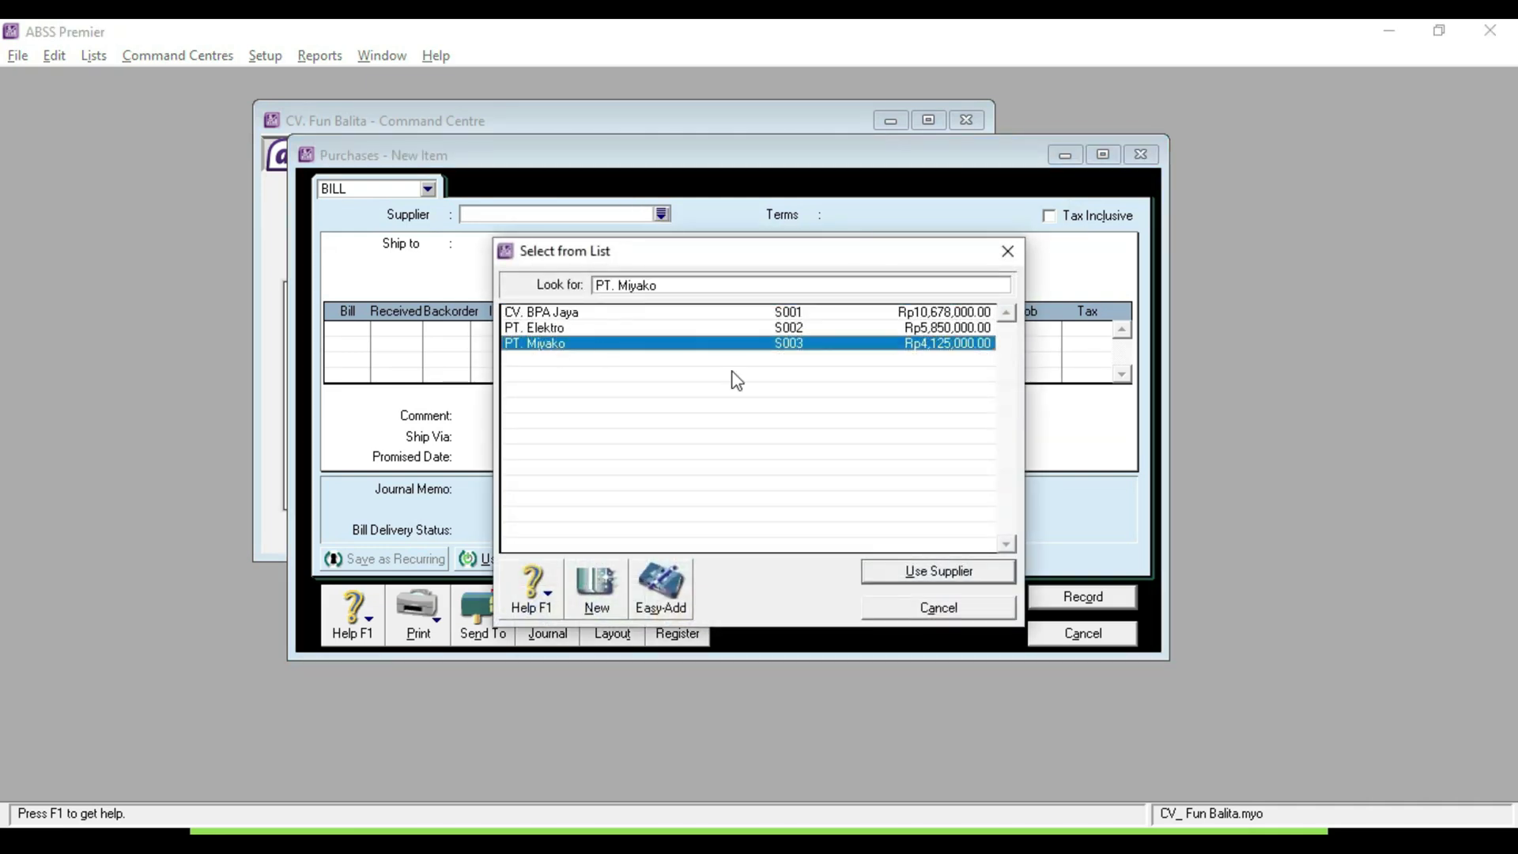
{"action": "left_click", "coordinate": [902, 573]}
{"action": "left_click", "coordinate": [815, 218]}
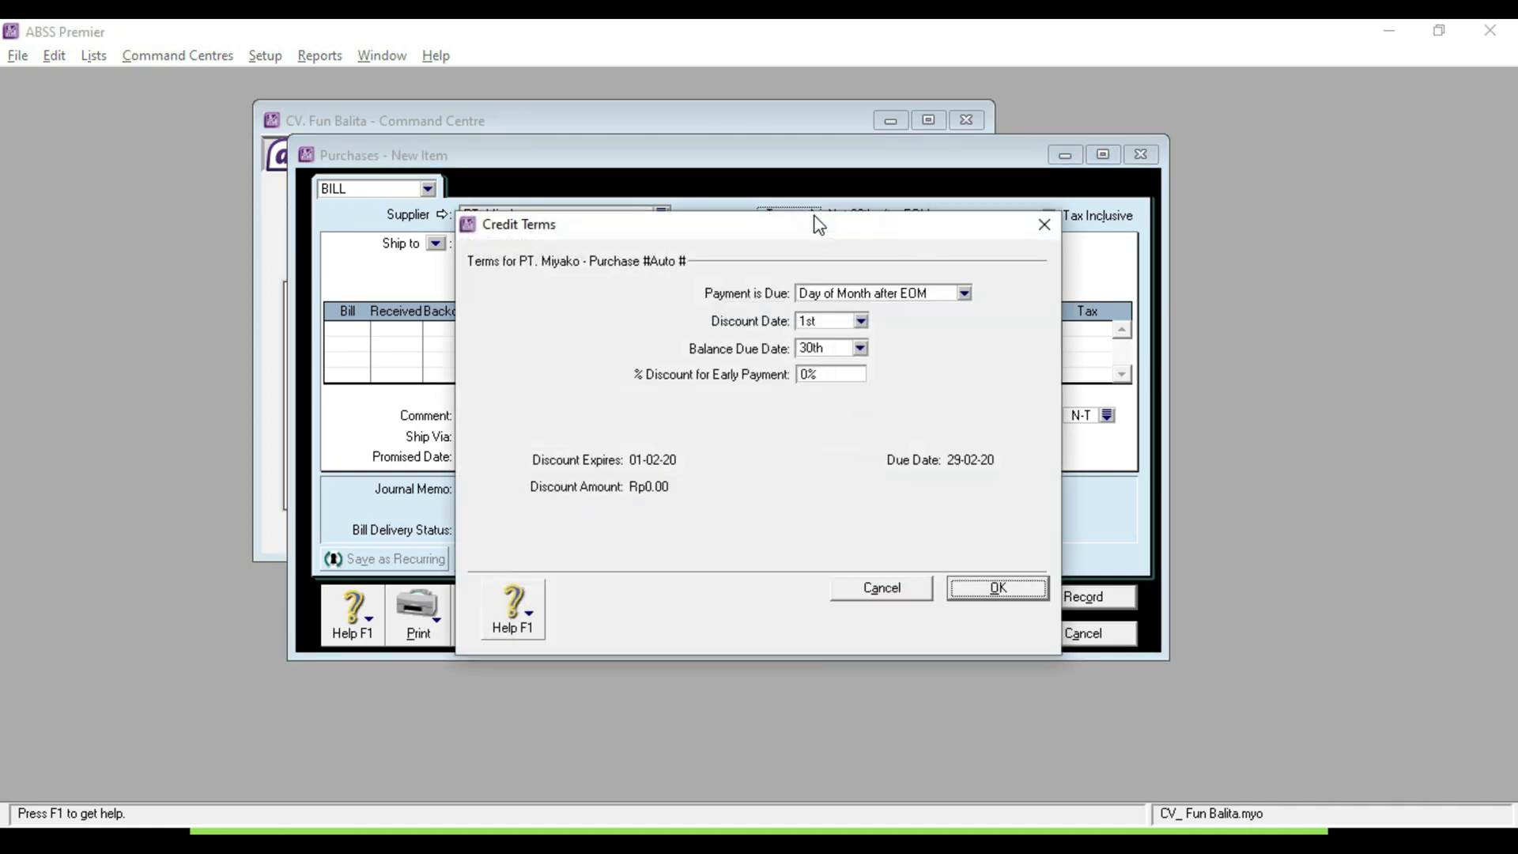
{"action": "left_click", "coordinate": [847, 293]}
{"action": "left_click", "coordinate": [834, 309]}
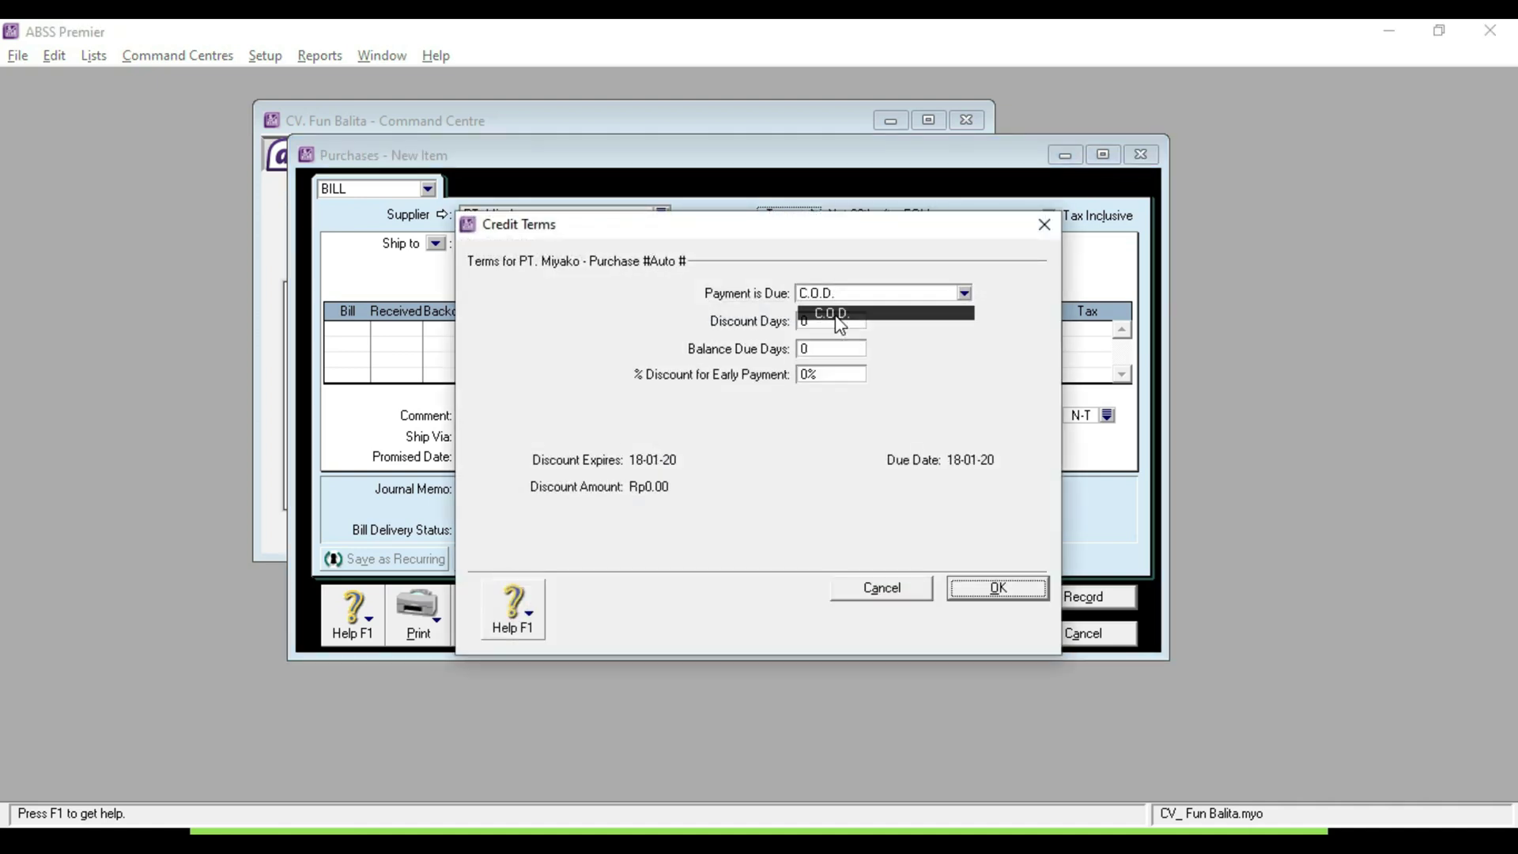
{"action": "left_click", "coordinate": [992, 587]}
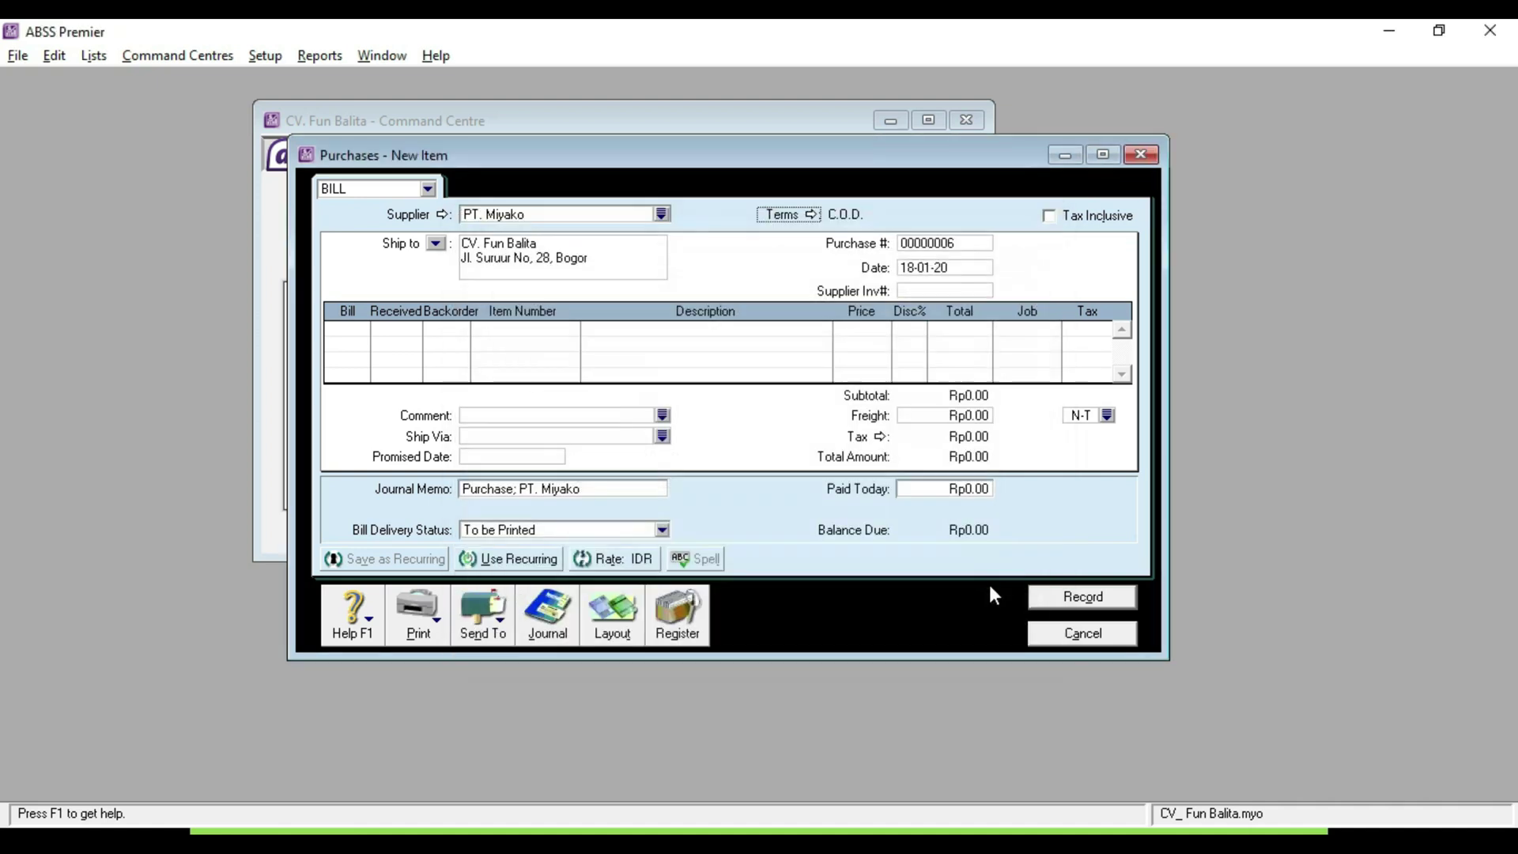
Check the return slide, then set the bill's purchase number to PU-06 and its date to 05-01-20
{"action": "left_click", "coordinate": [966, 246]}
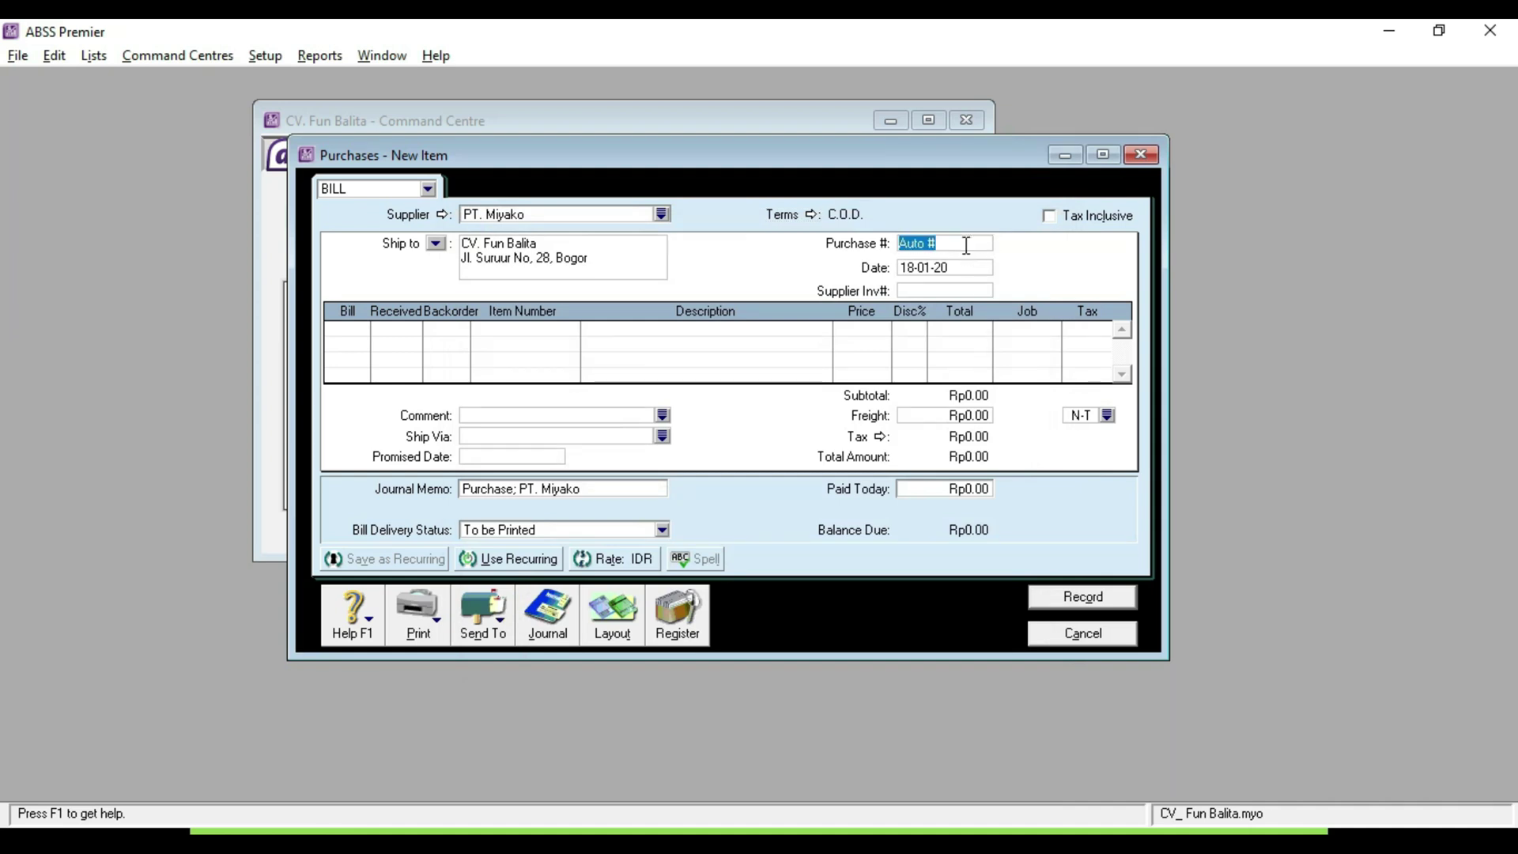
{"action": "key", "text": "alt+Tab"}
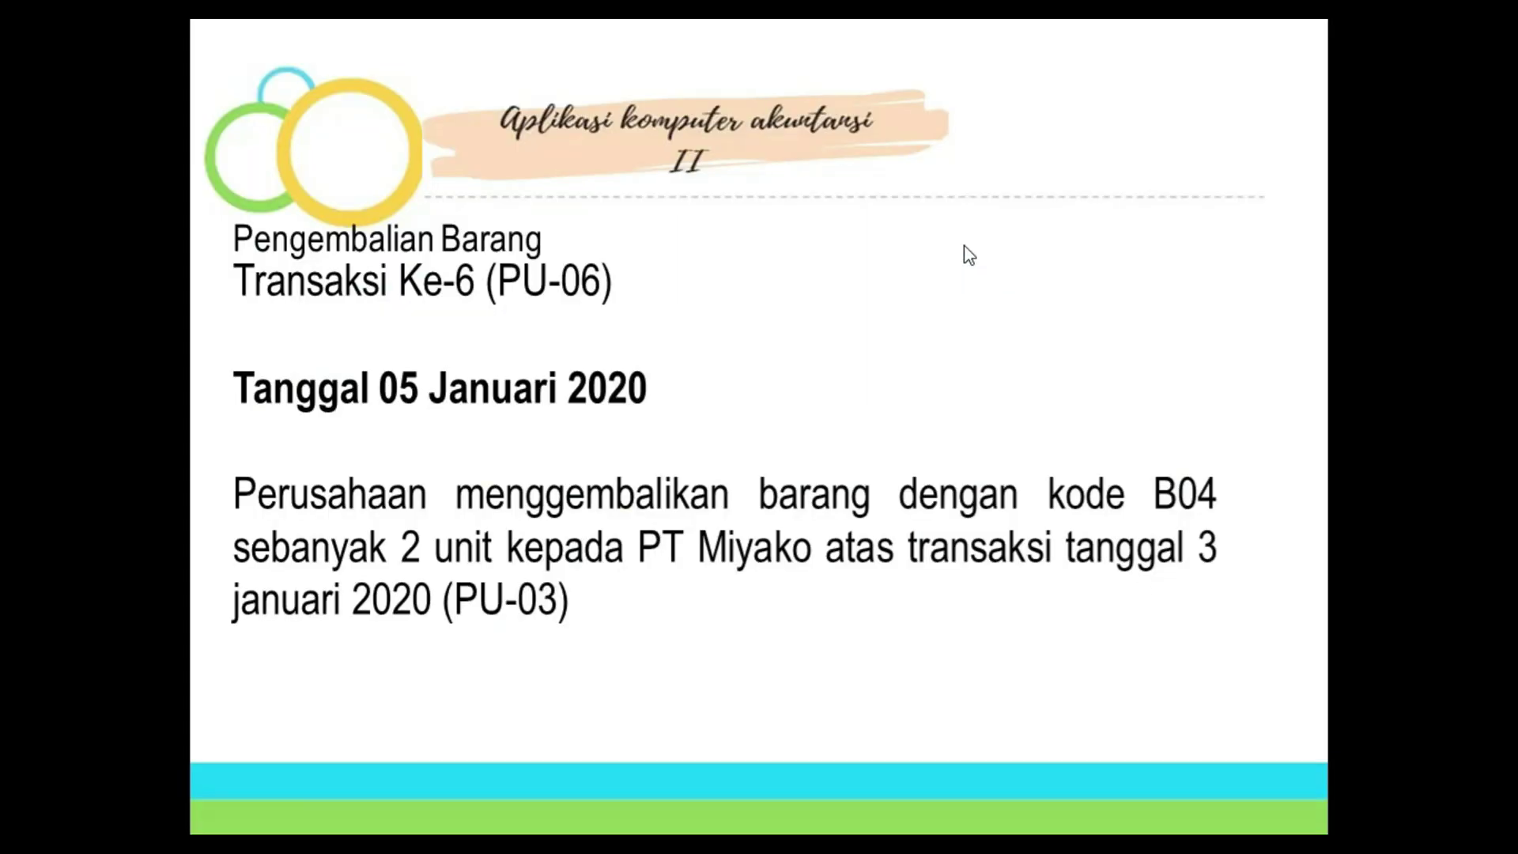
{"action": "key", "text": "alt+Tab"}
{"action": "type", "text": "PU-06"}
{"action": "key", "text": "Tab"}
{"action": "key", "text": "BackSpace"}
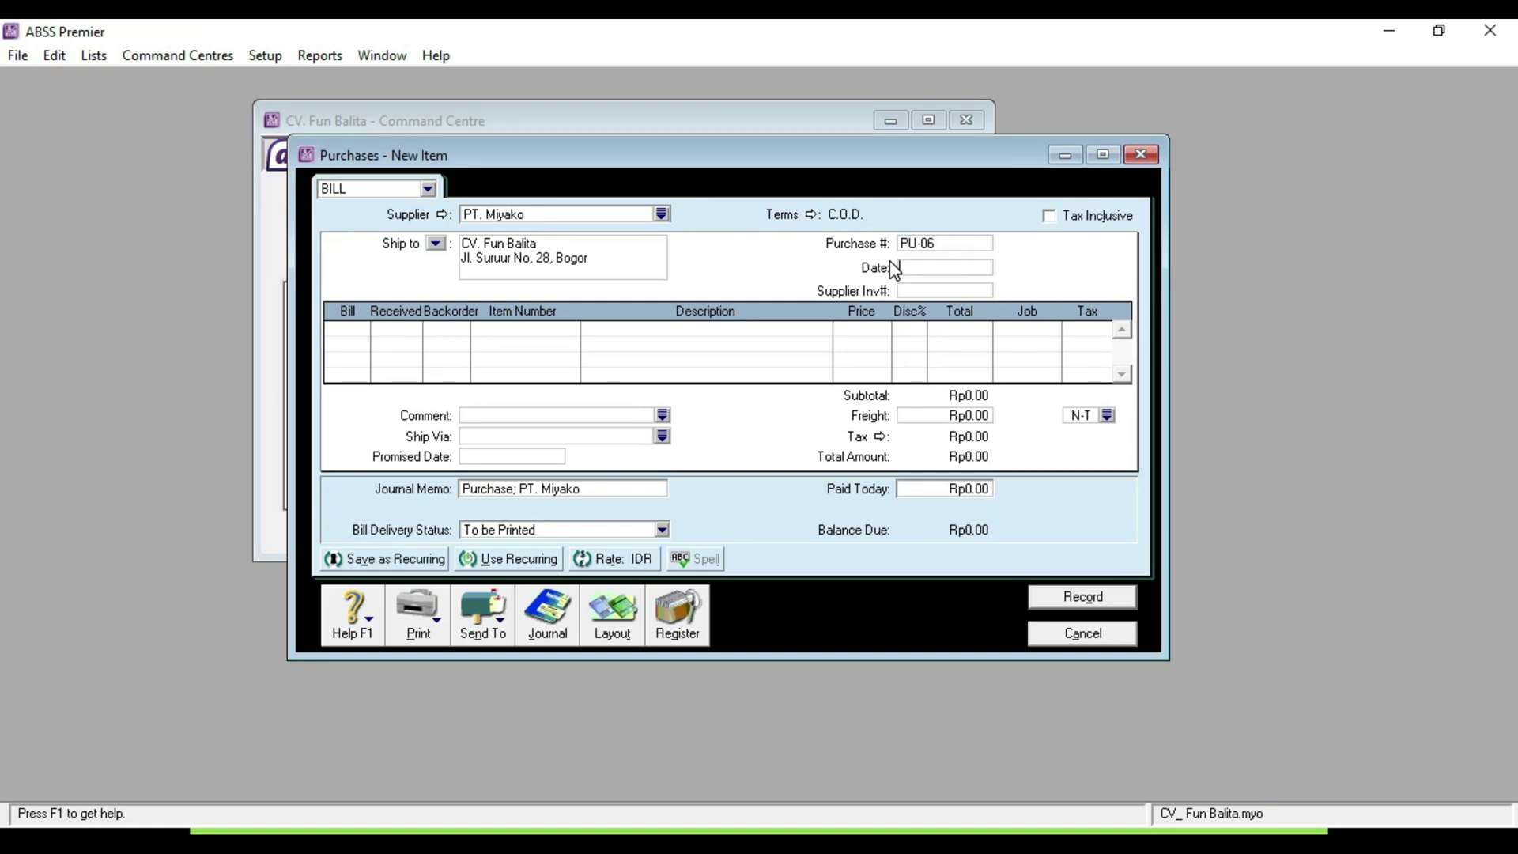
{"action": "type", "text": "05-01-20"}
Enter the return of item B04 with a quantity of -2, record bill PU-06 and close the purchase entry
{"action": "left_click", "coordinate": [345, 329]}
{"action": "key", "text": "alt+Tab"}
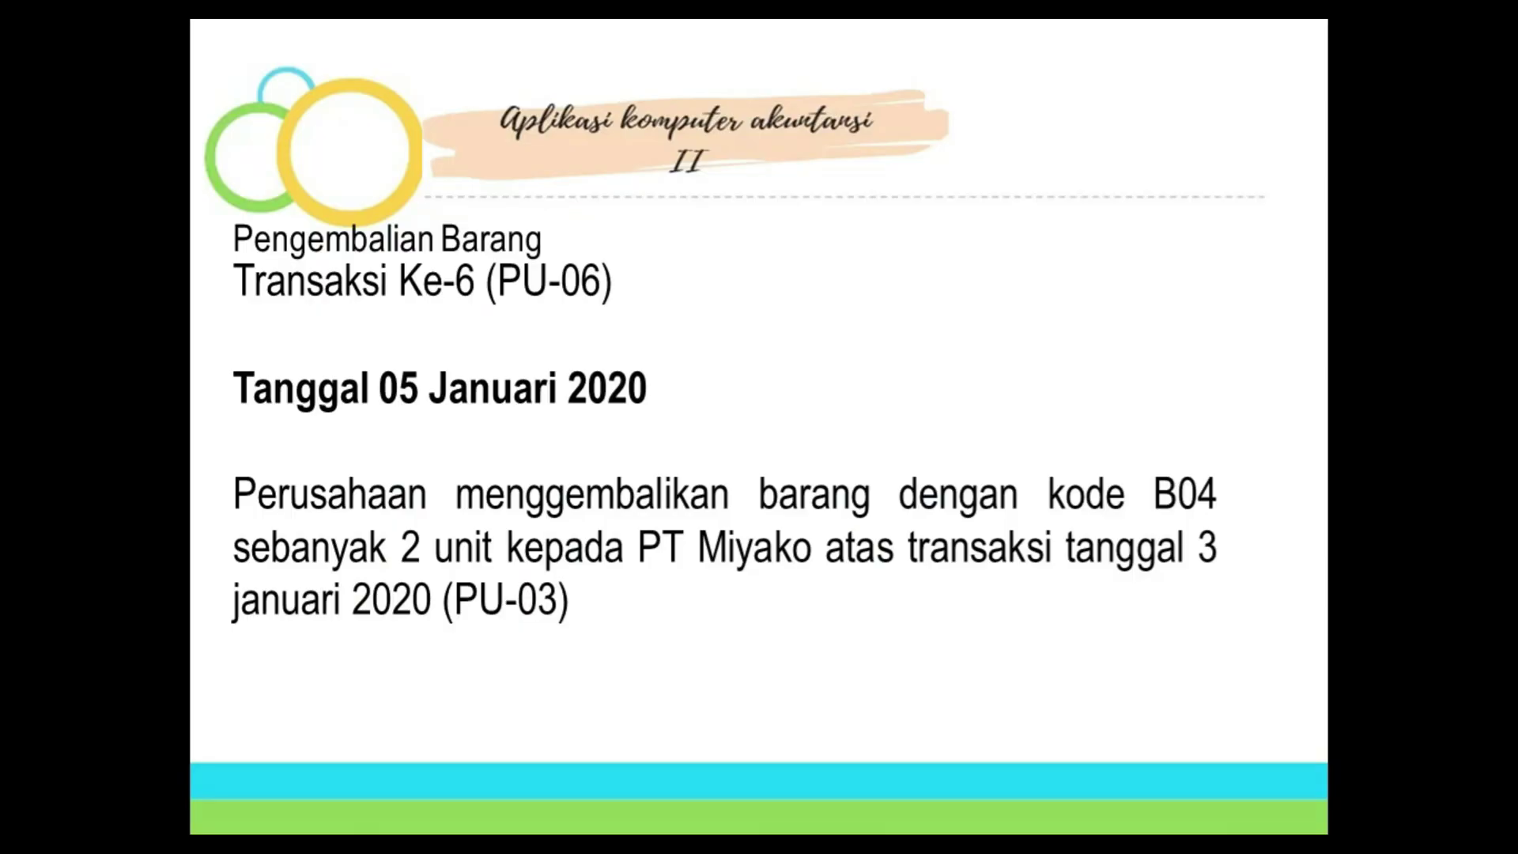
{"action": "key", "text": "alt+Tab"}
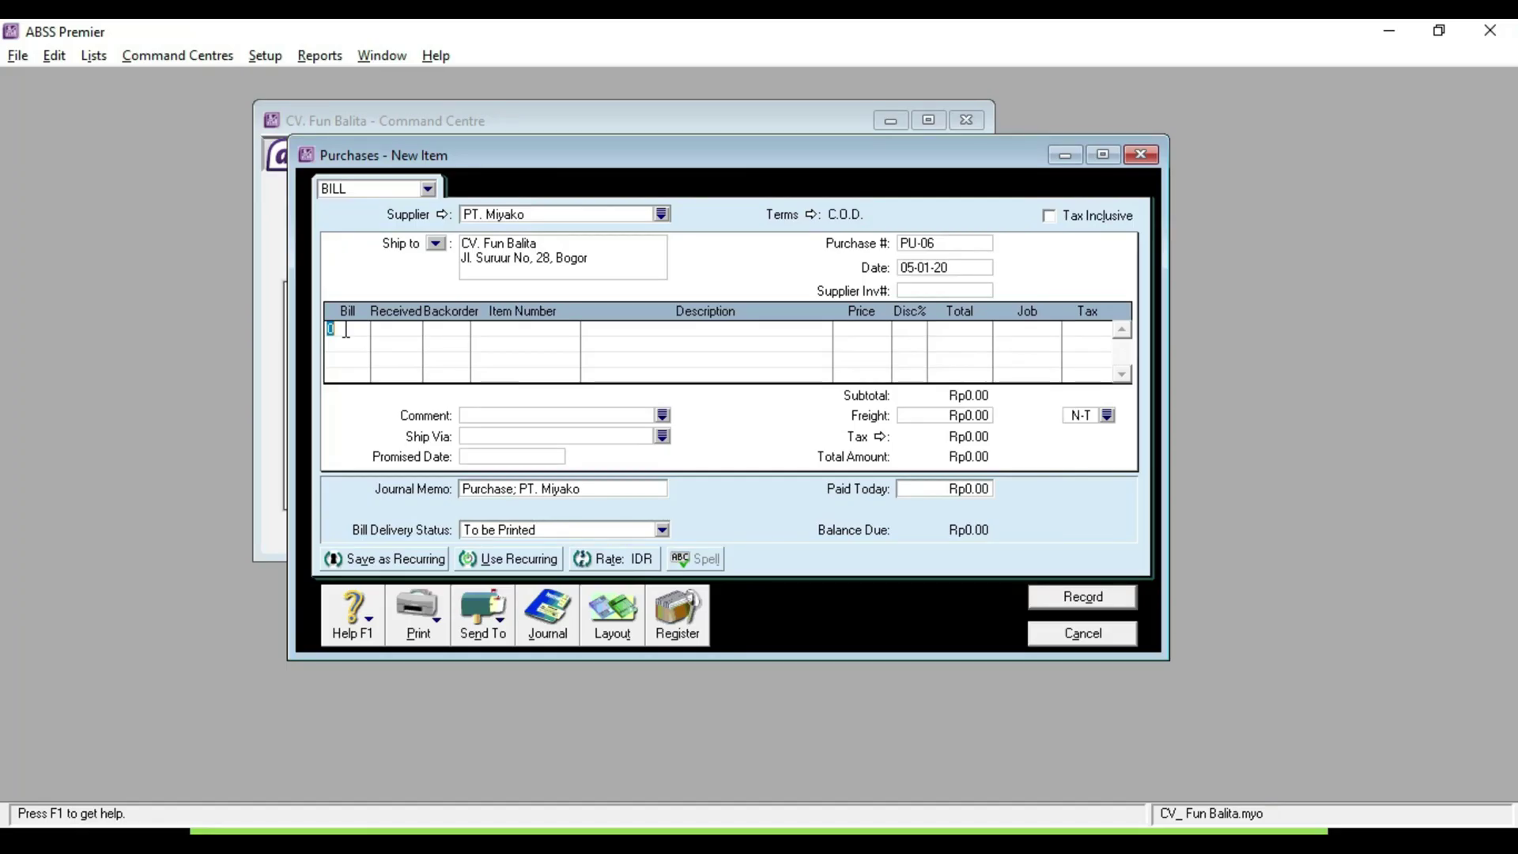
{"action": "type", "text": "1-"}
{"action": "type", "text": "2"}
{"action": "key", "text": "Tab"}
{"action": "key", "text": "Tab"}
{"action": "type", "text": "B04"}
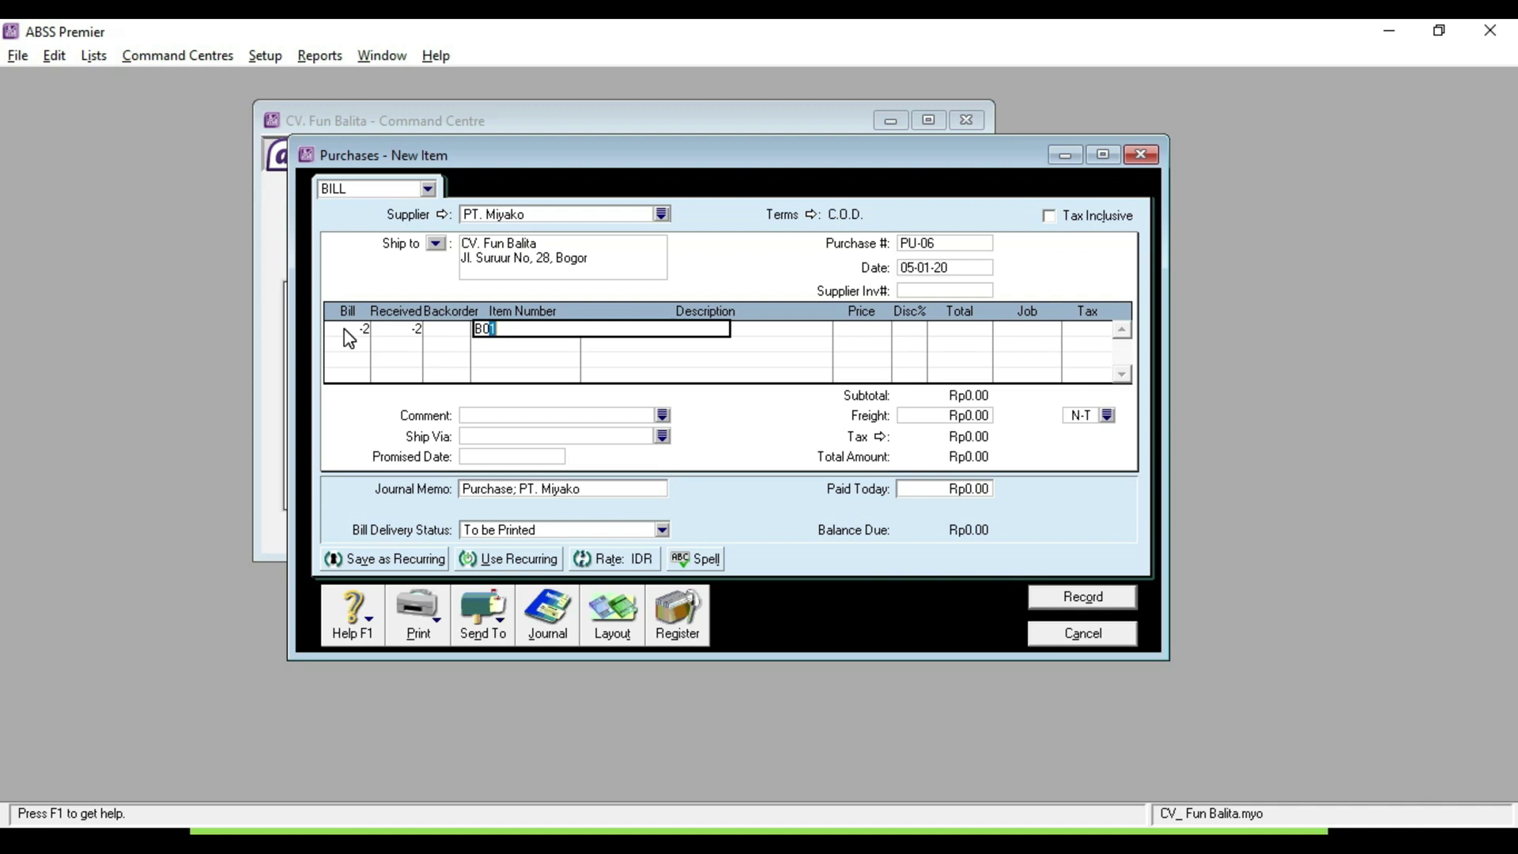
{"action": "key", "text": "Tab"}
{"action": "key", "text": "Tab"}
{"action": "key", "text": "Tab"}
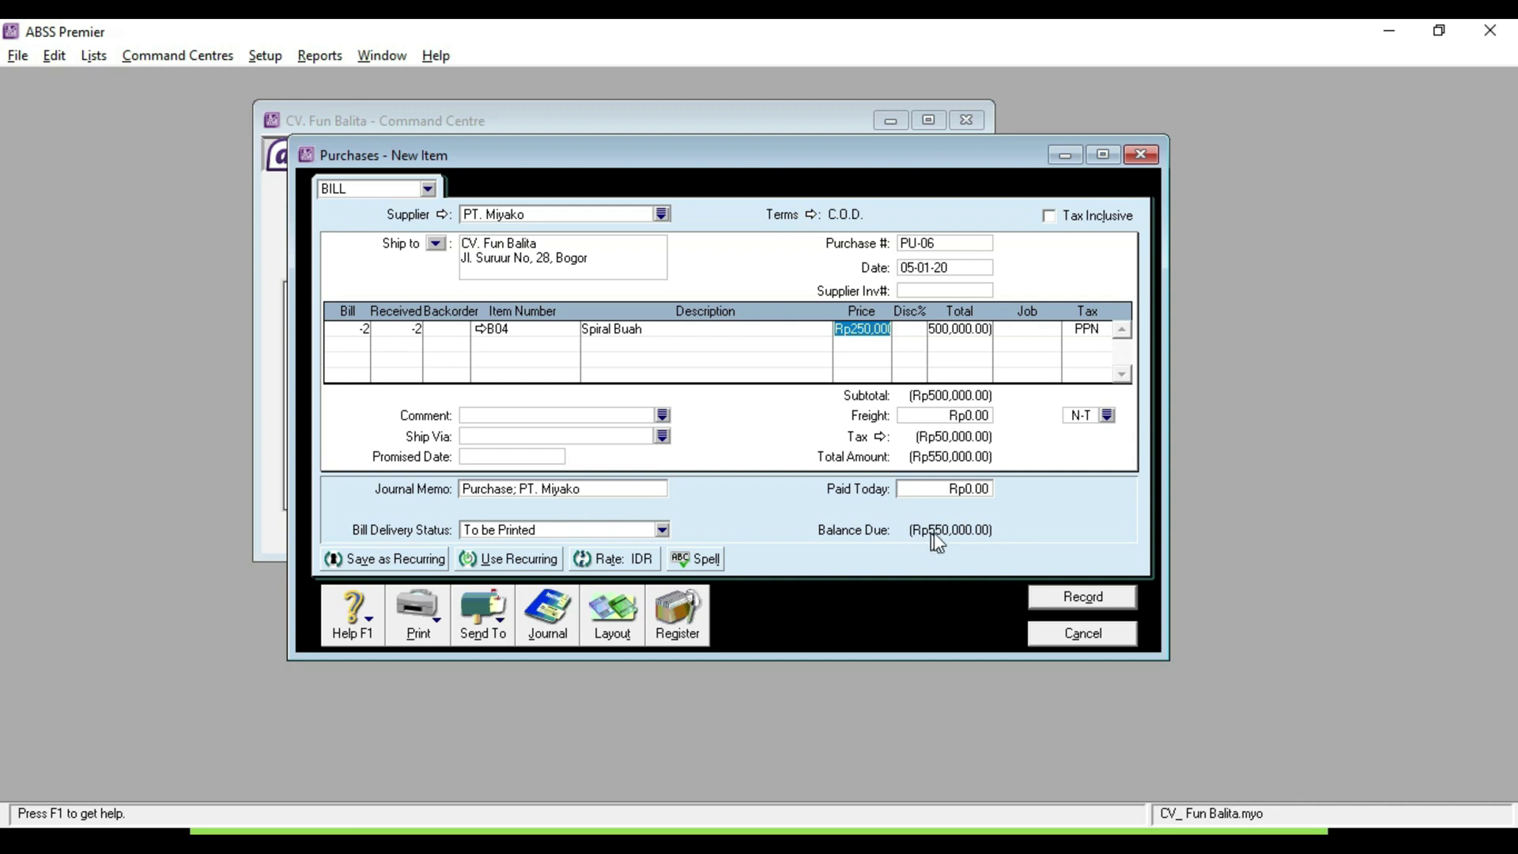
{"action": "left_click", "coordinate": [1076, 598]}
{"action": "left_click", "coordinate": [1075, 598]}
{"action": "left_click", "coordinate": [1051, 639]}
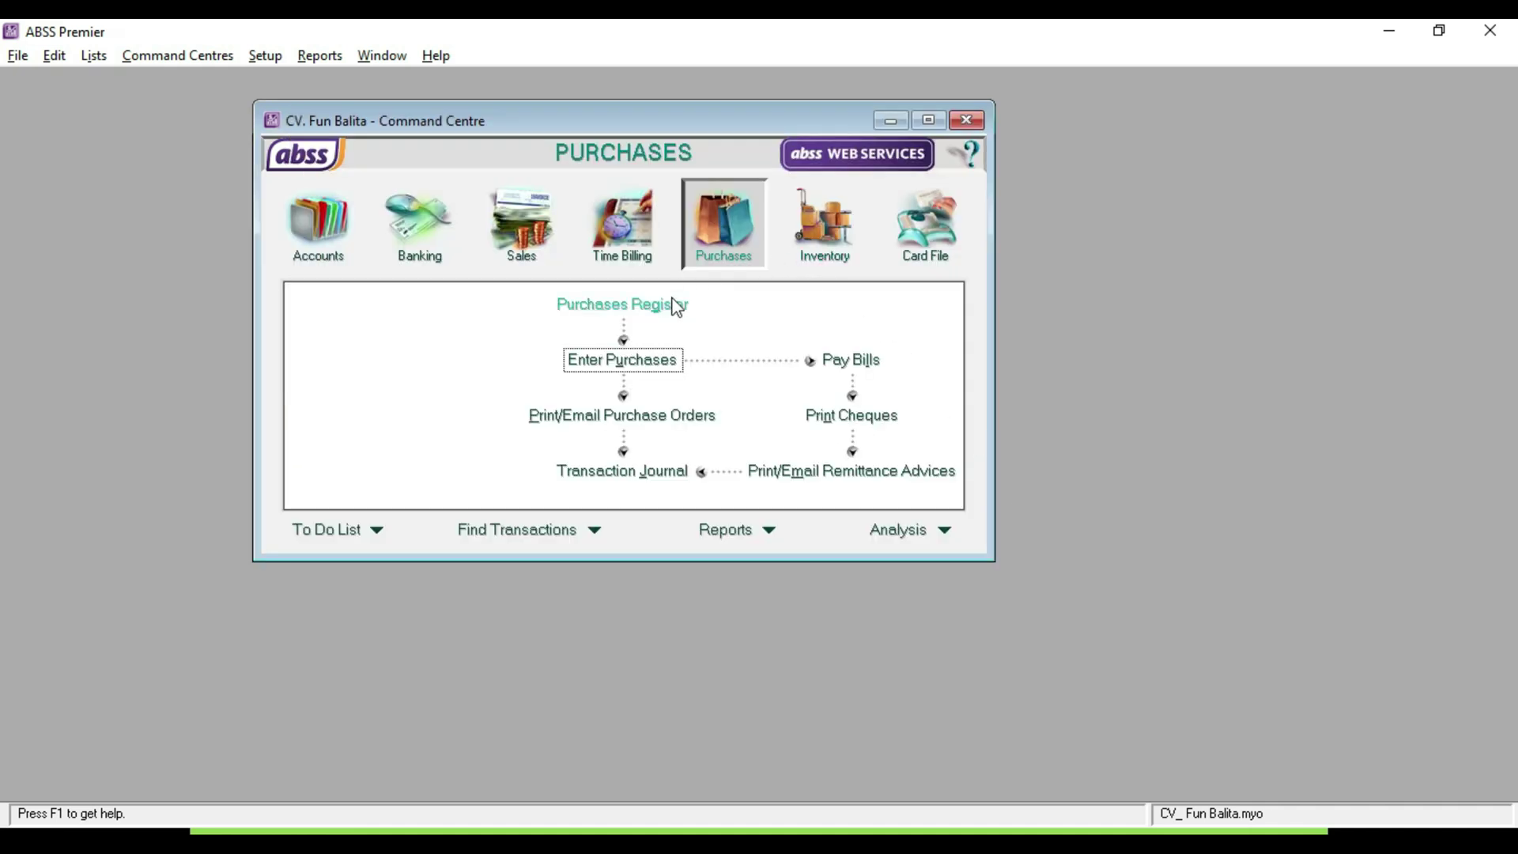
Receive the refund for PT. Miyako's return PU-06 from the purchases register, dated 05-01-20 with payment method Cash, and record it
{"action": "left_click", "coordinate": [598, 310]}
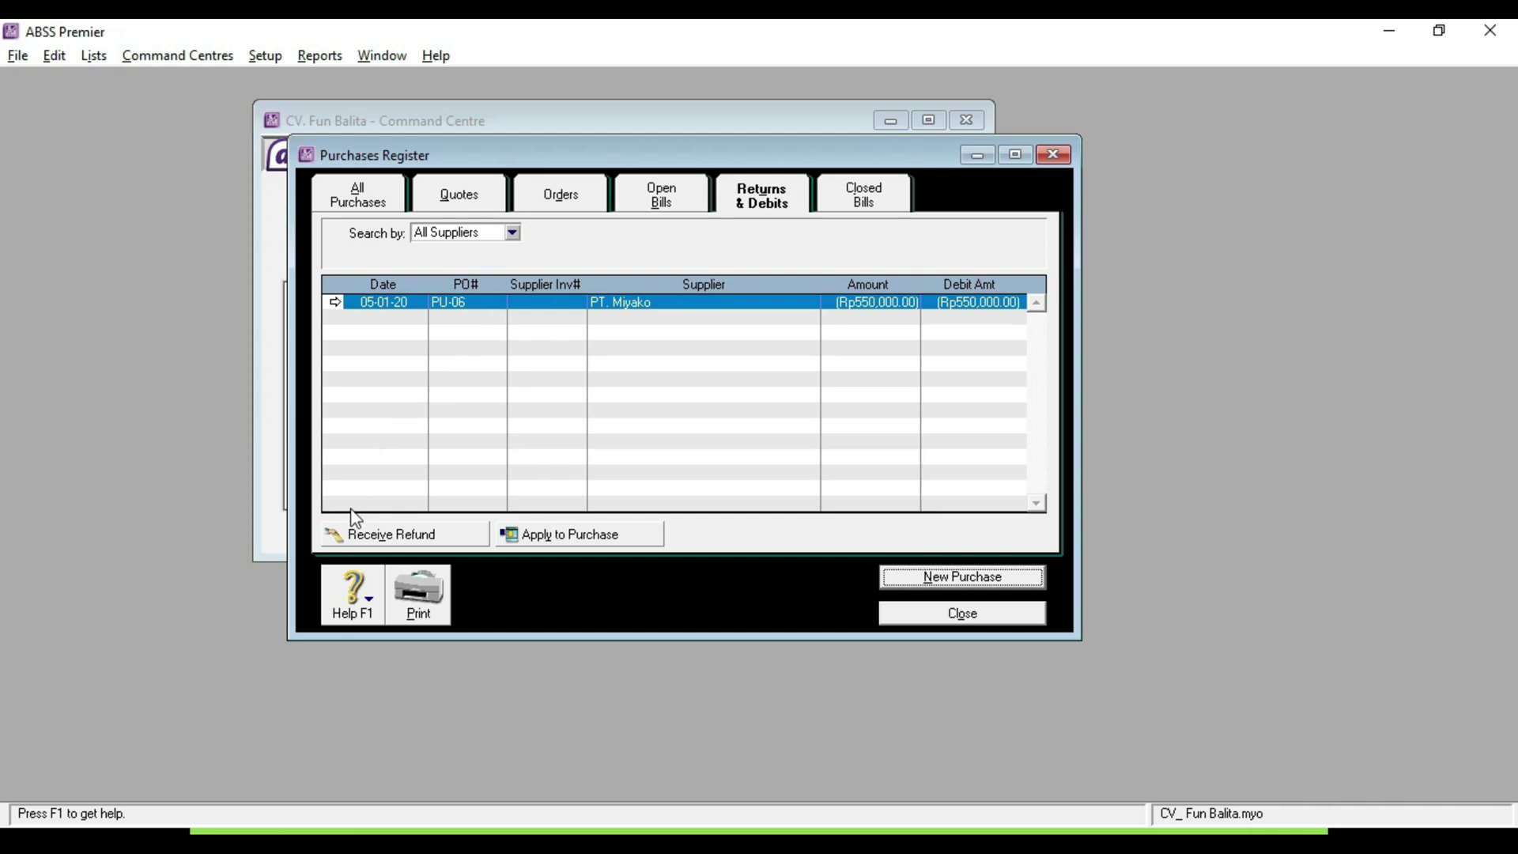
{"action": "left_click", "coordinate": [381, 534]}
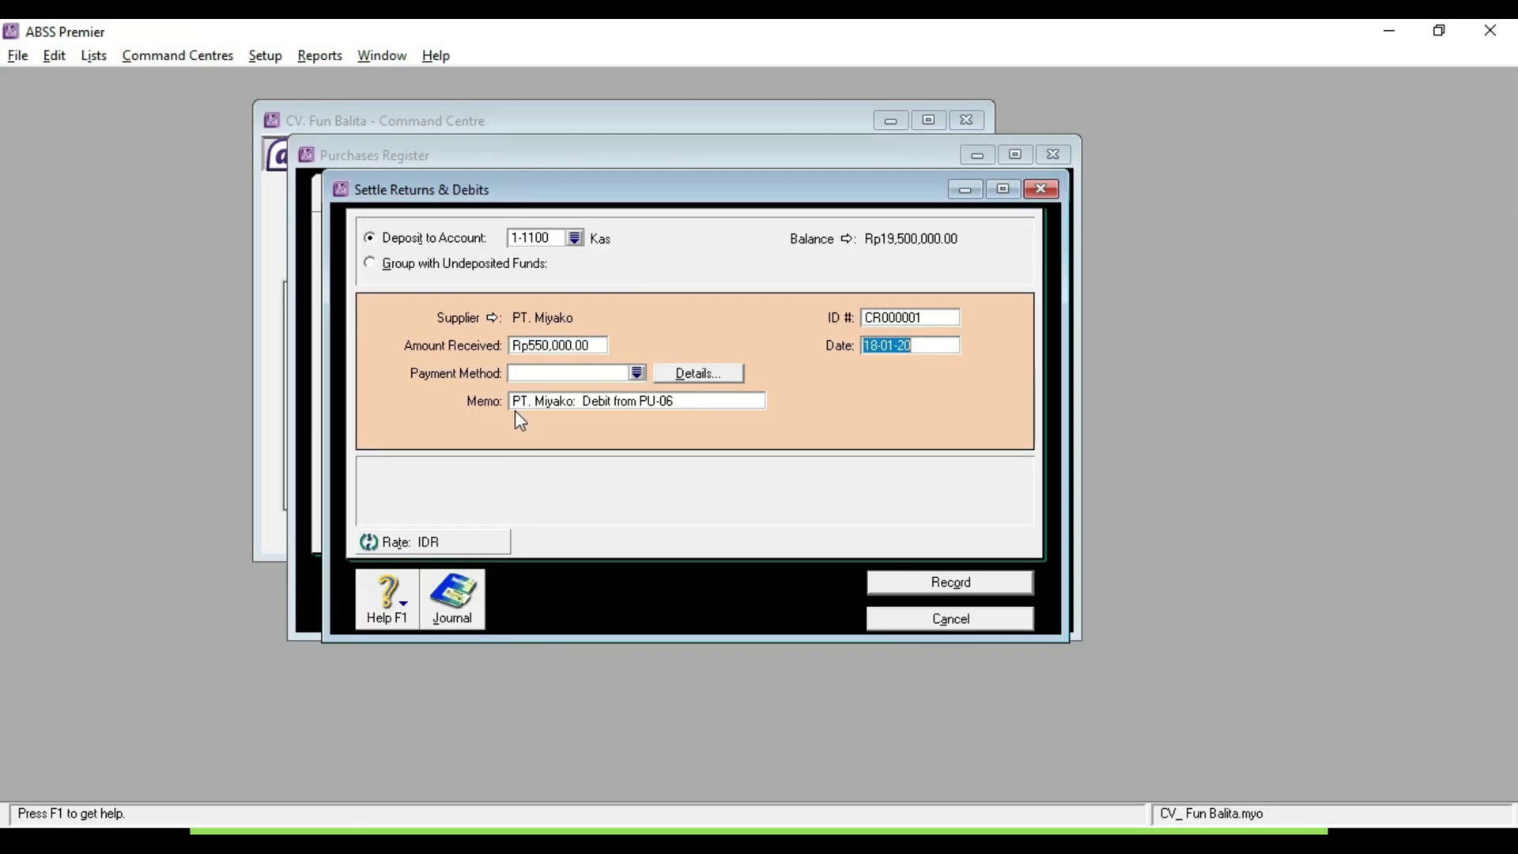
{"action": "type", "text": "05-01-20"}
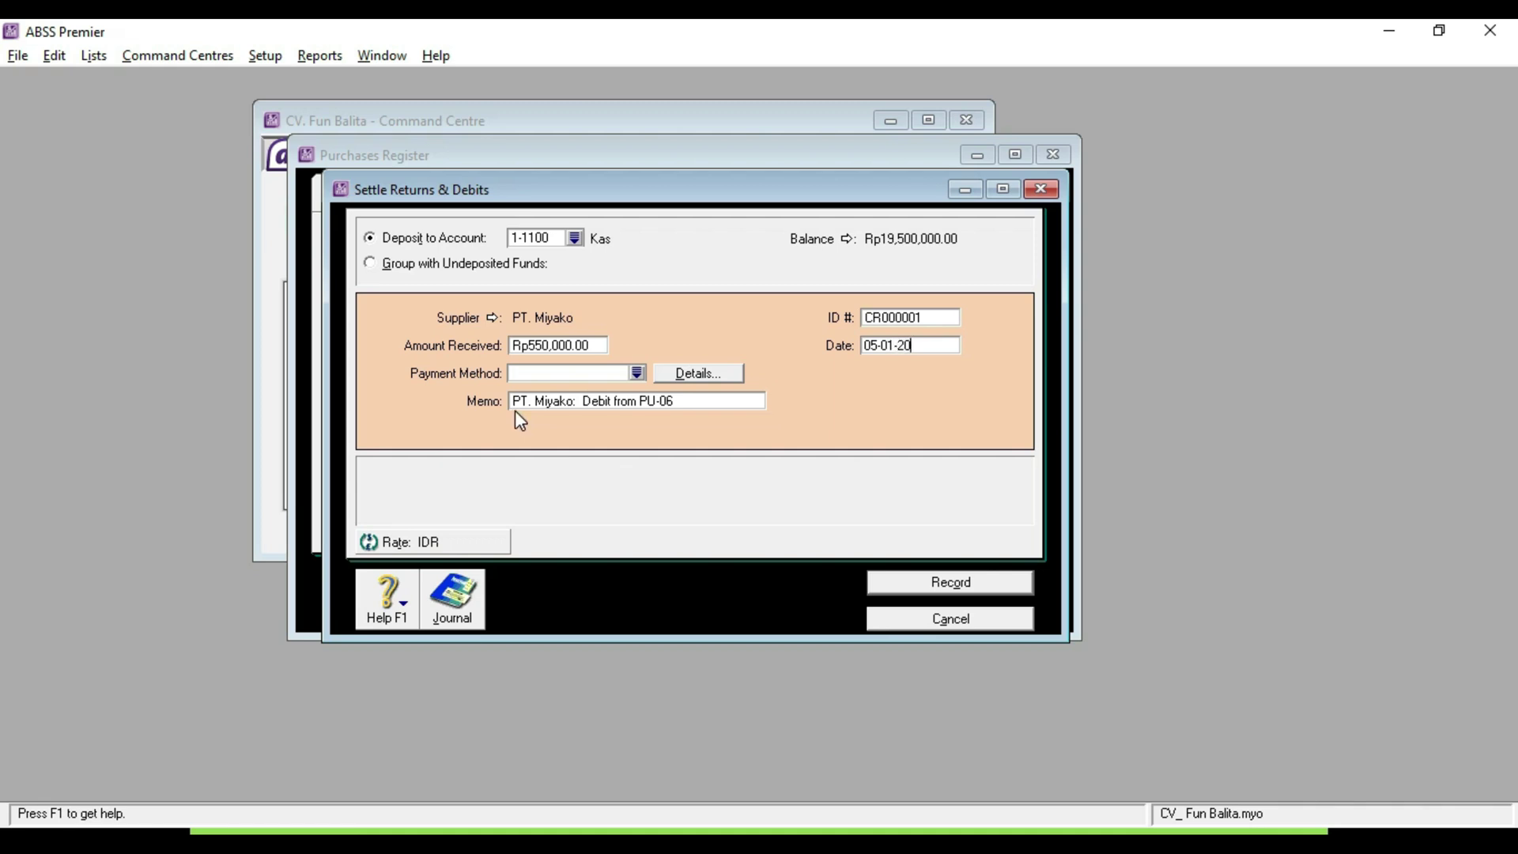
{"action": "key", "text": "Tab"}
{"action": "key", "text": "Tab"}
{"action": "left_click", "coordinate": [638, 373]}
{"action": "type", "text": "Cash"}
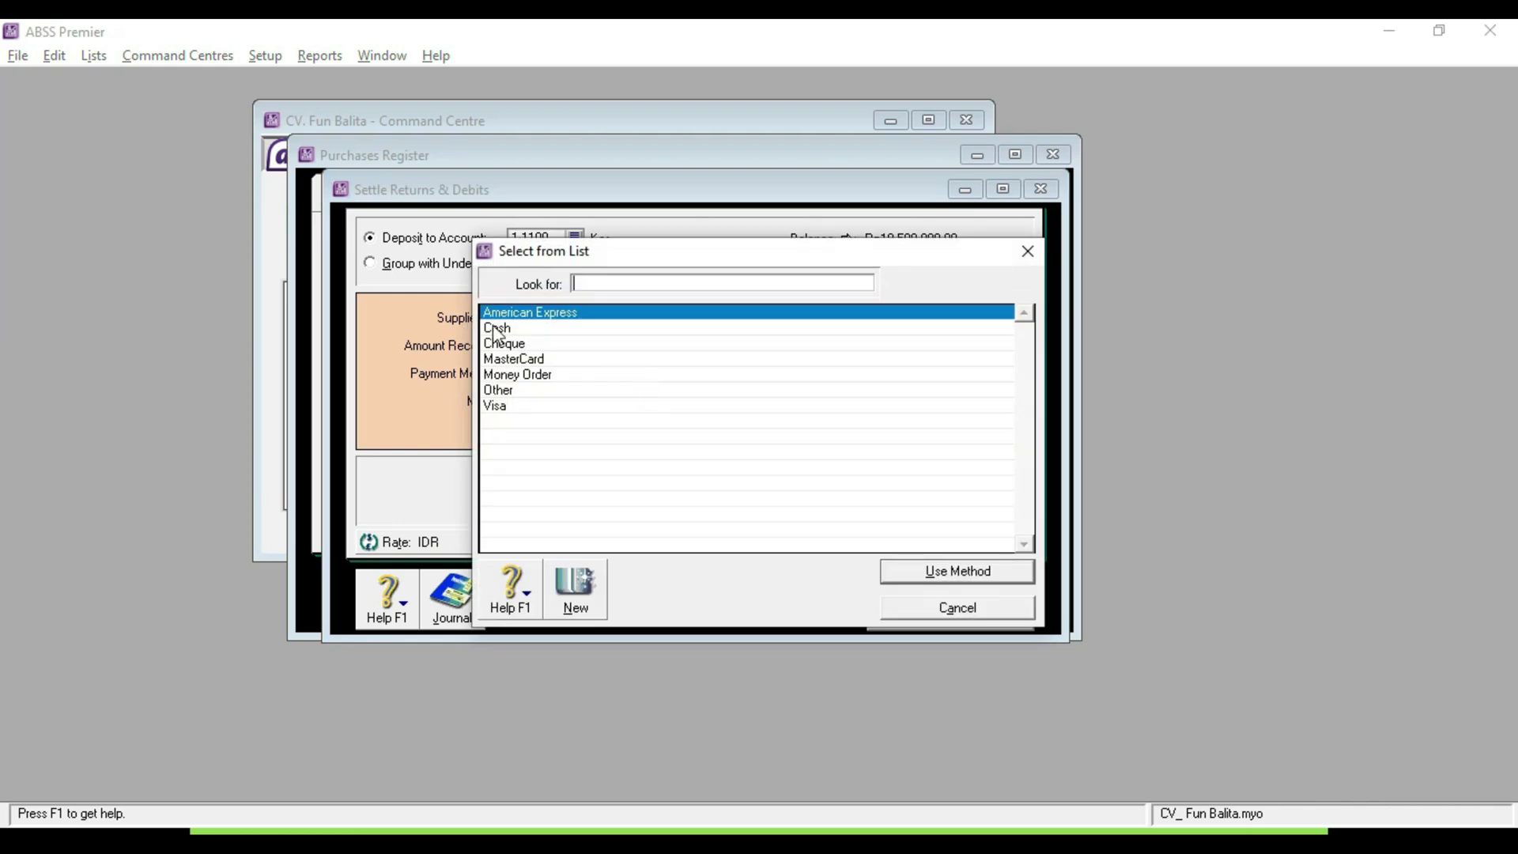
{"action": "key", "text": "Return"}
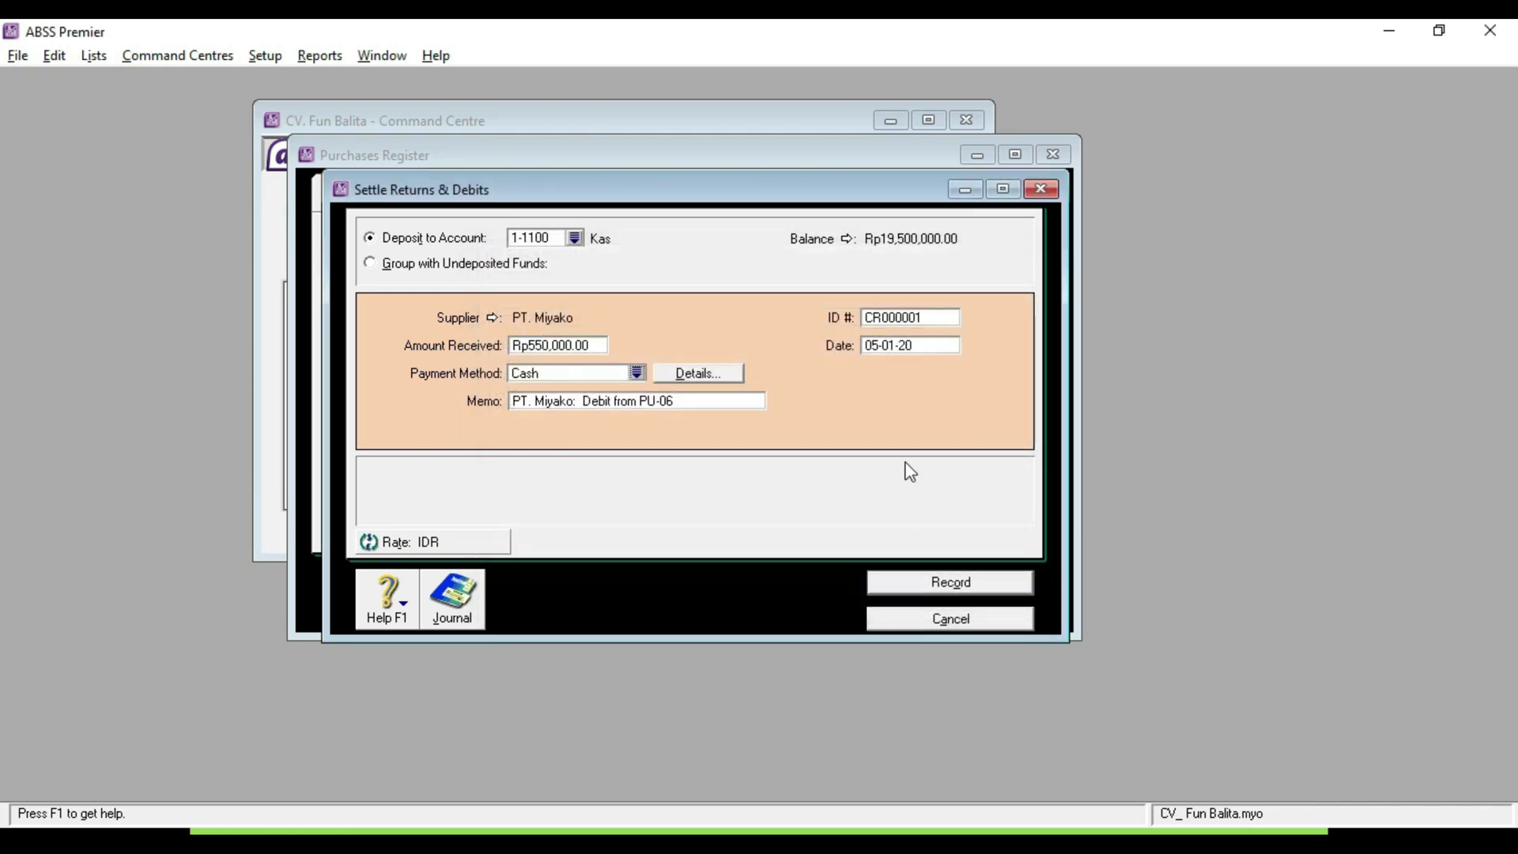
{"action": "left_click", "coordinate": [917, 585]}
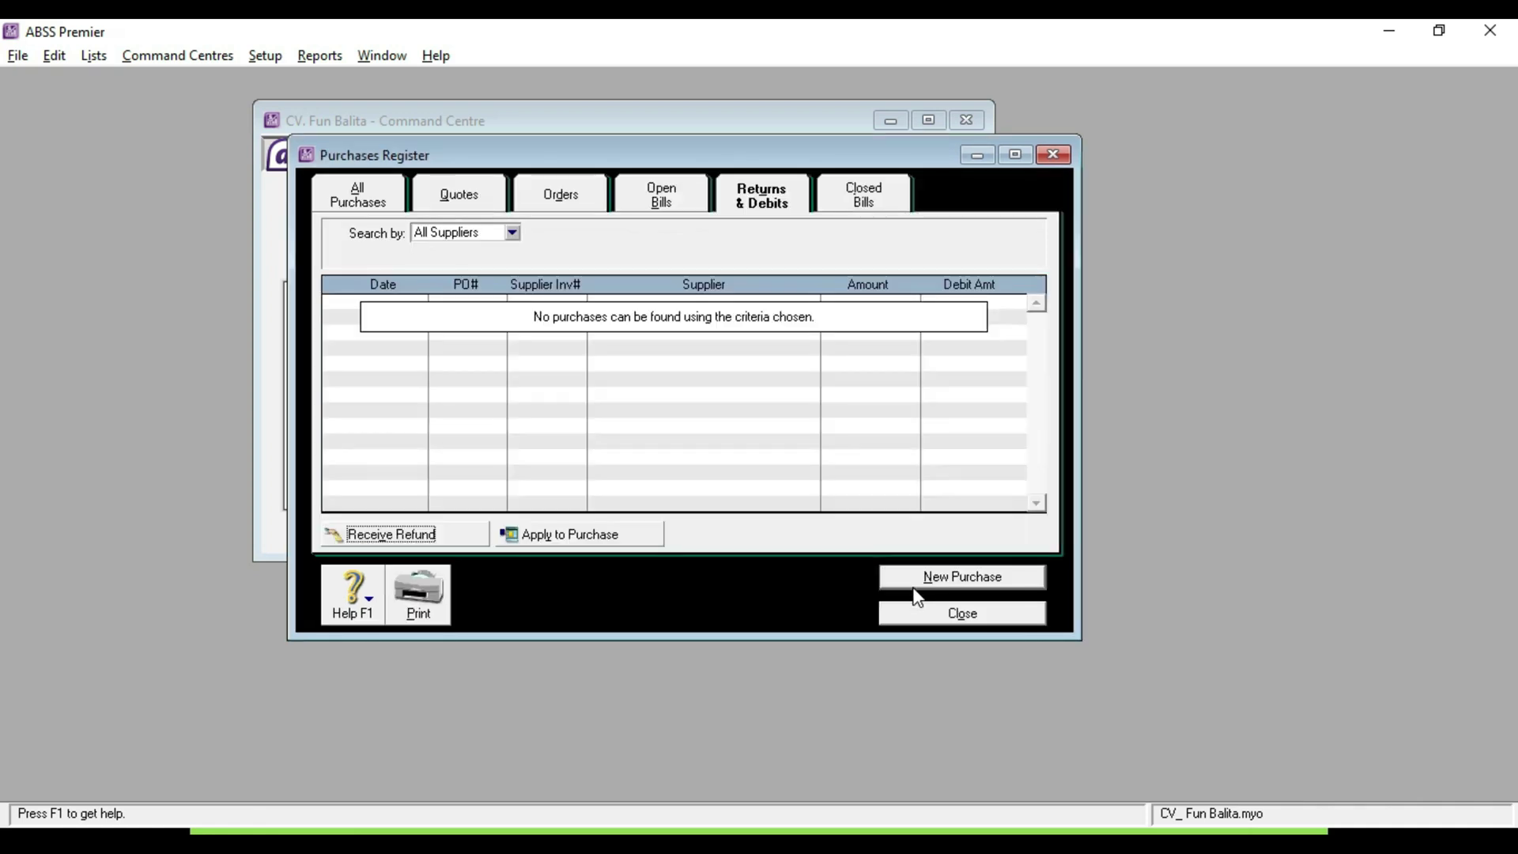
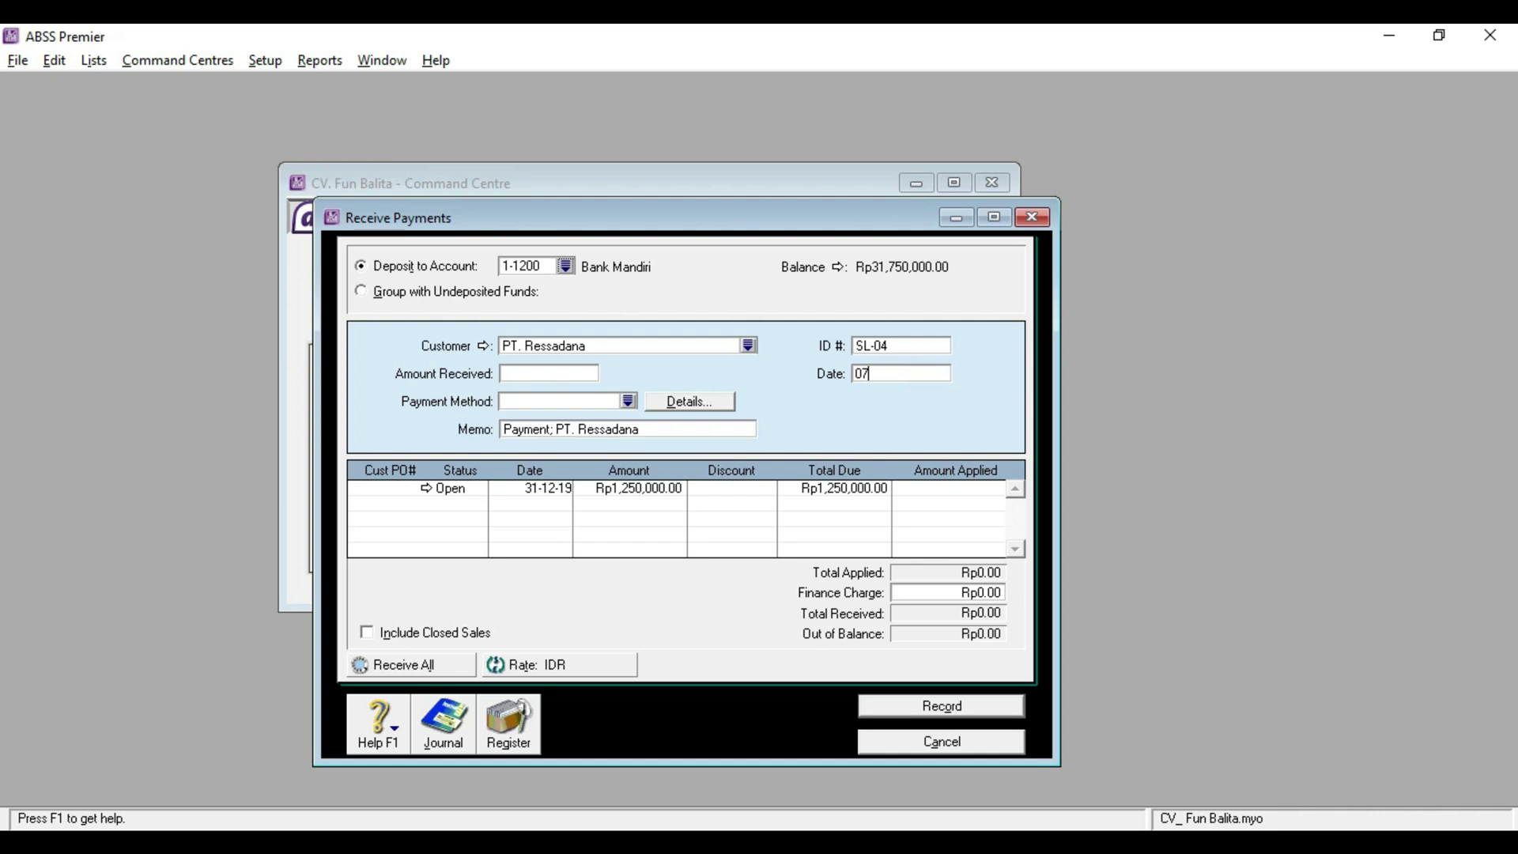
Set the date of PT. Ressadana's payment SL-04 to 07-01-20 and check the details of its open invoice
{"action": "type", "text": "-20"}
{"action": "left_click", "coordinate": [437, 490]}
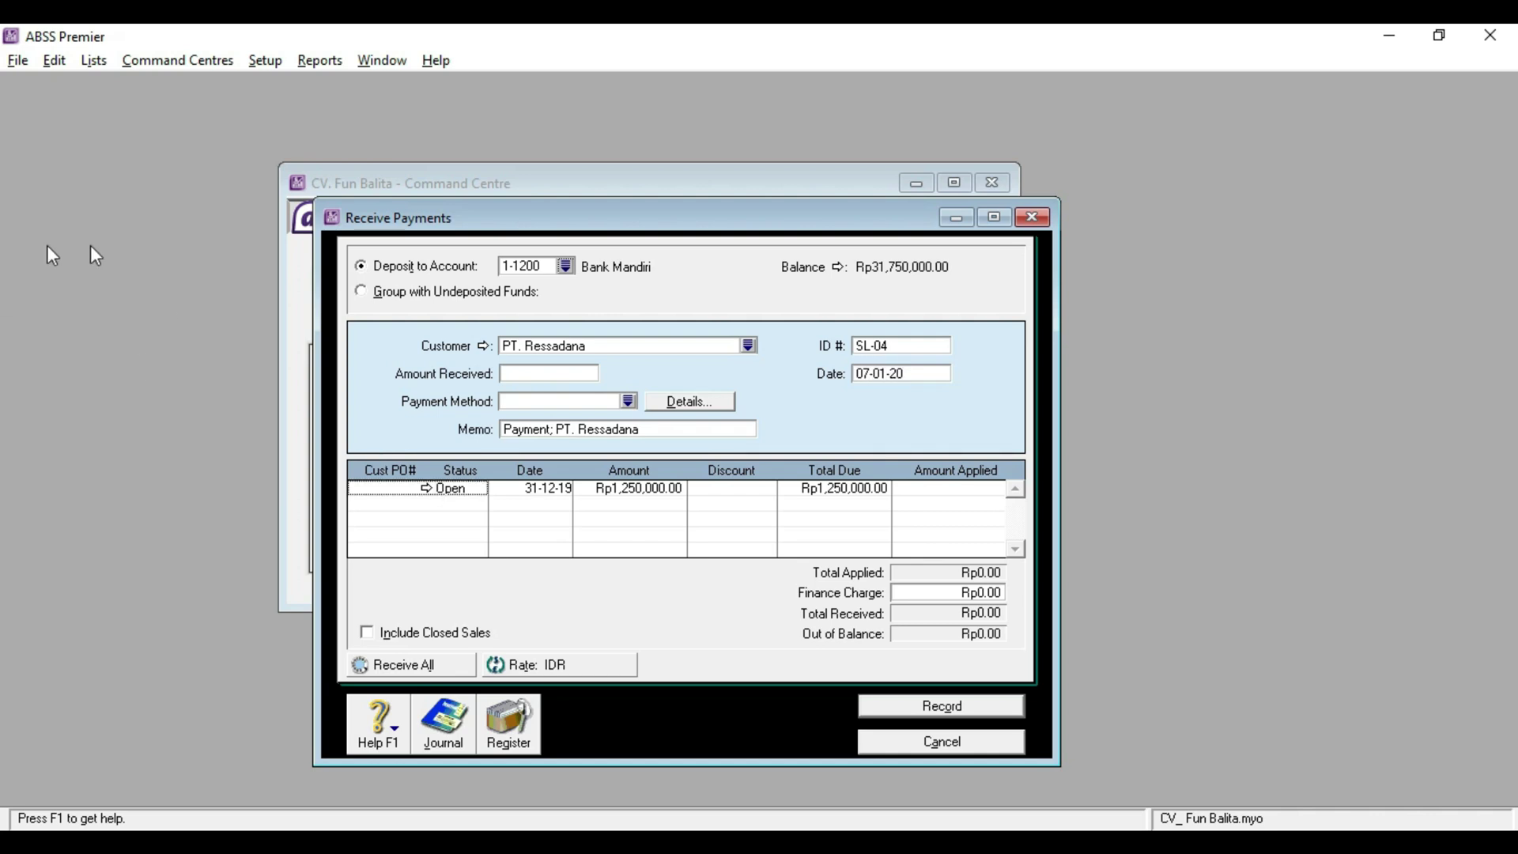
{"action": "left_click", "coordinate": [426, 489]}
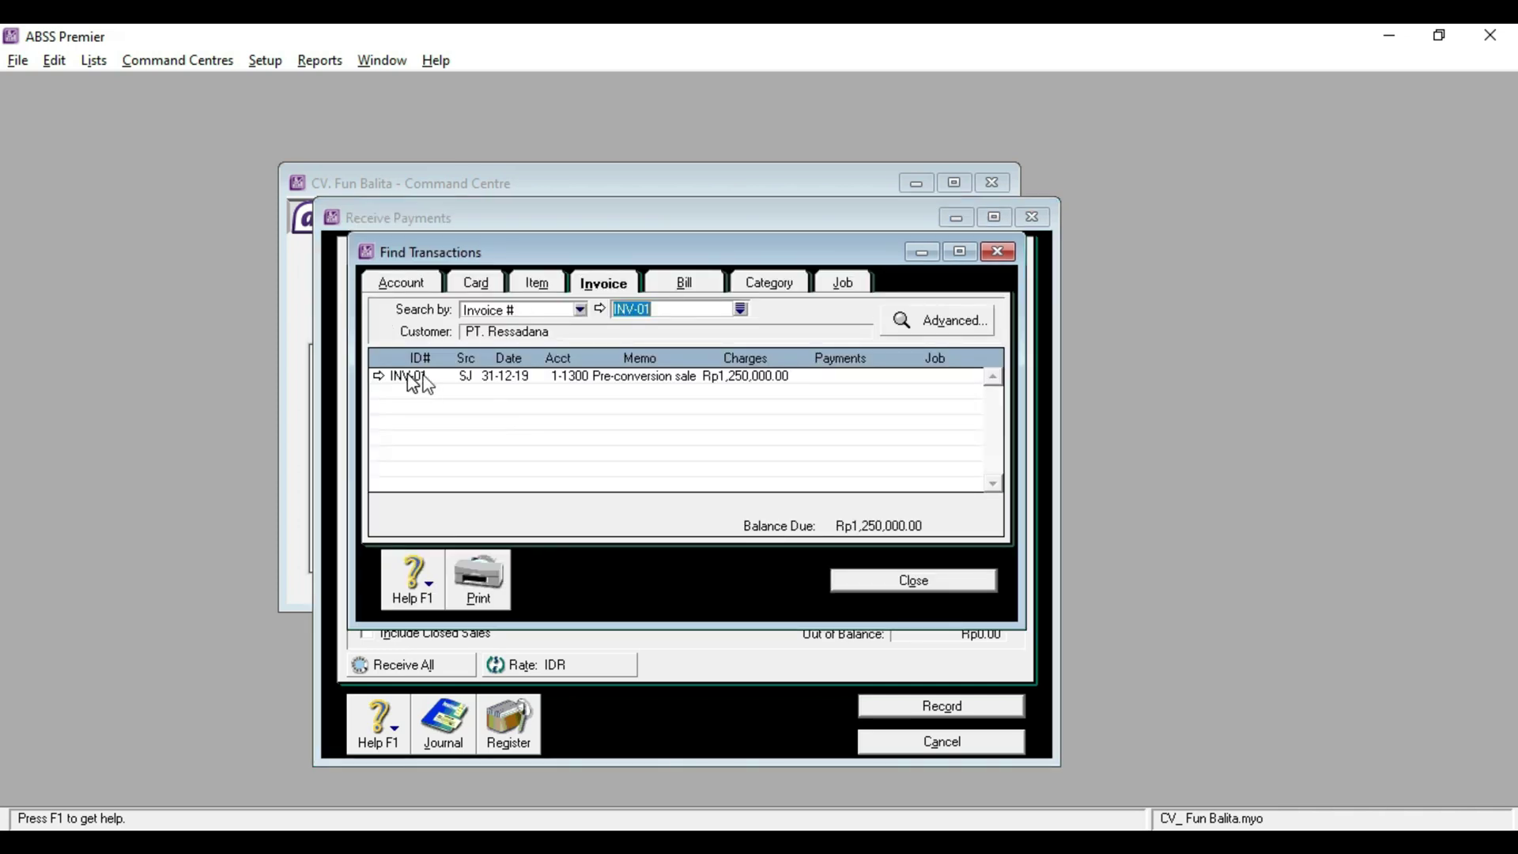
{"action": "left_click", "coordinate": [943, 581]}
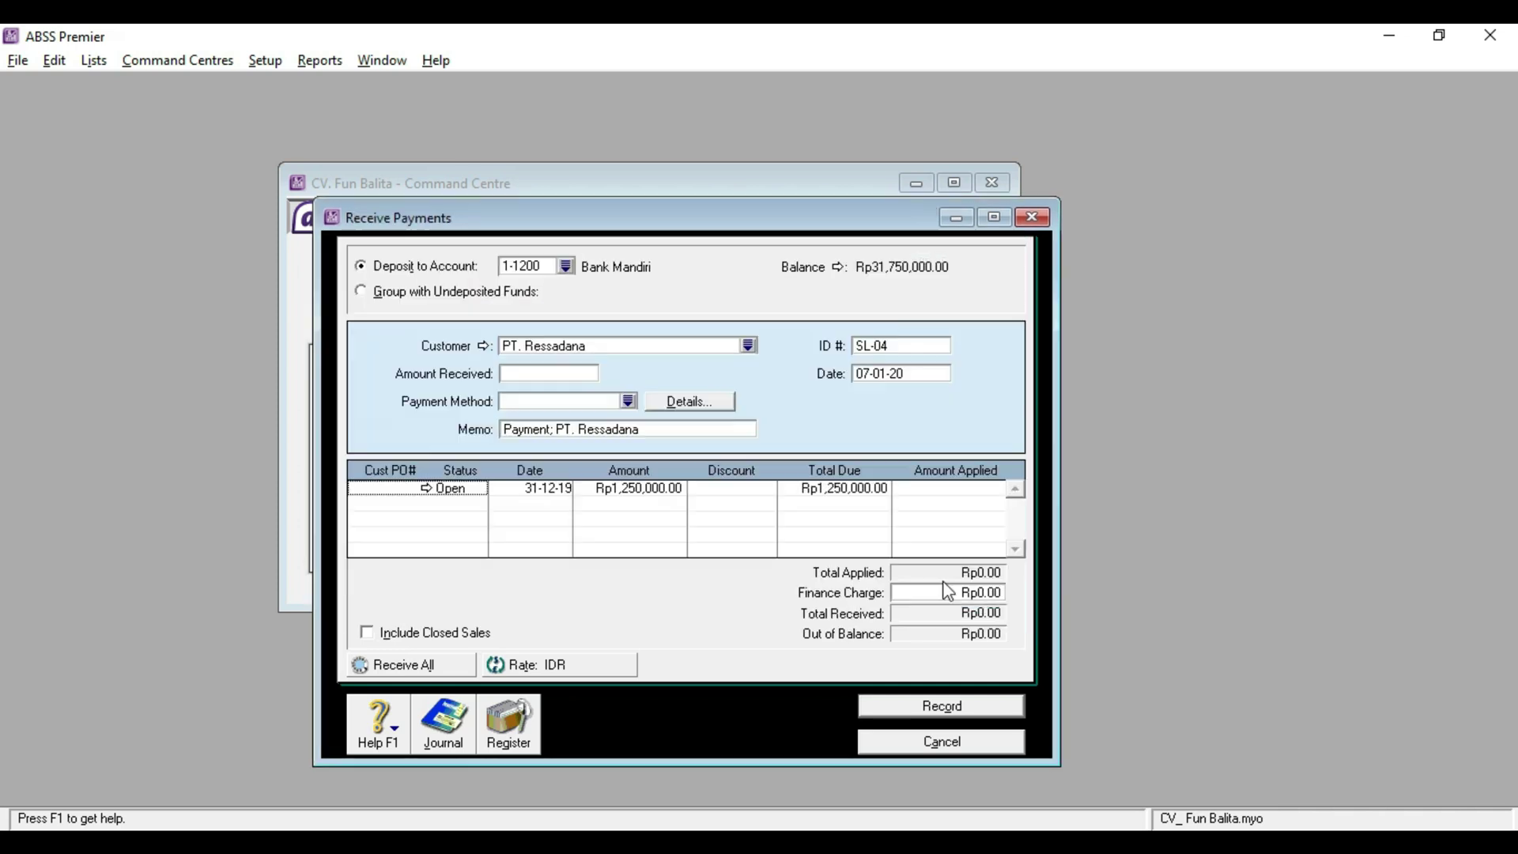
Apply Rp1,250,000 to the invoice dated 31-12-19 and enter the same sum as the amount received
{"action": "left_click", "coordinate": [945, 497]}
{"action": "key", "text": "Tab"}
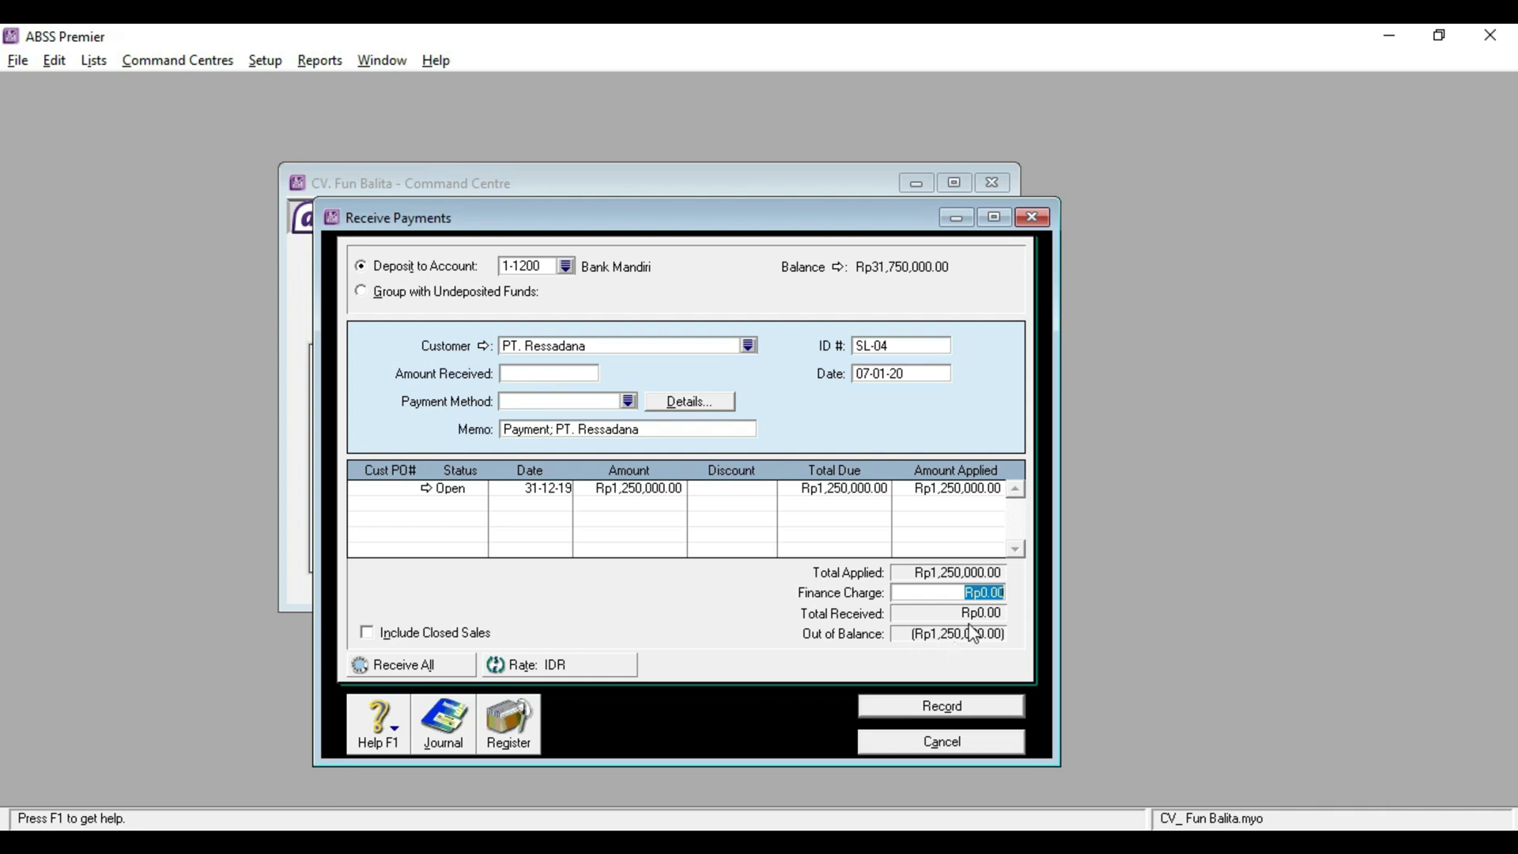
{"action": "left_click", "coordinate": [555, 375]}
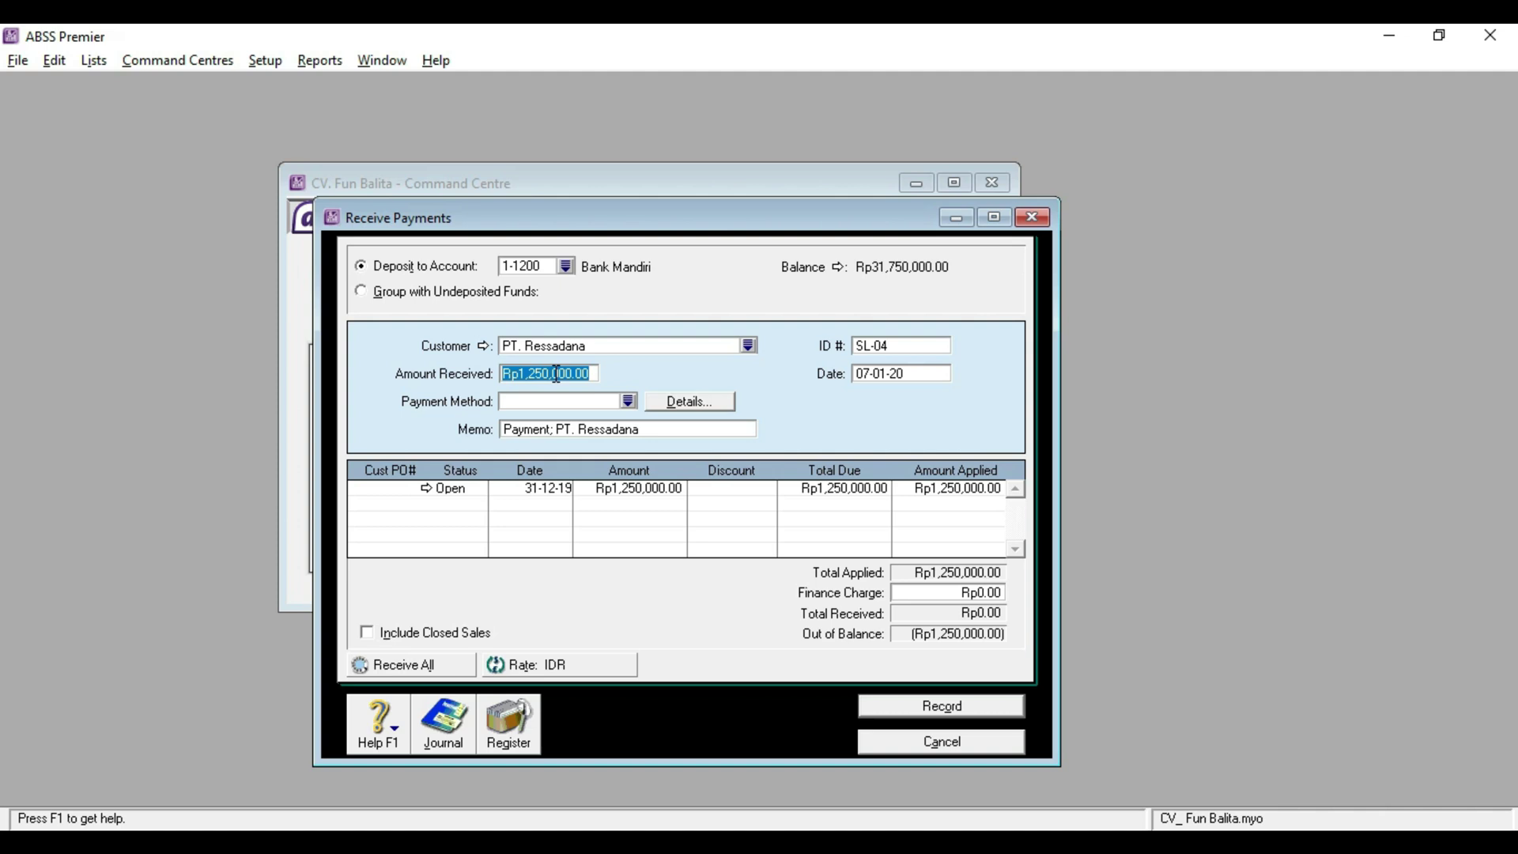
{"action": "key", "text": "Tab"}
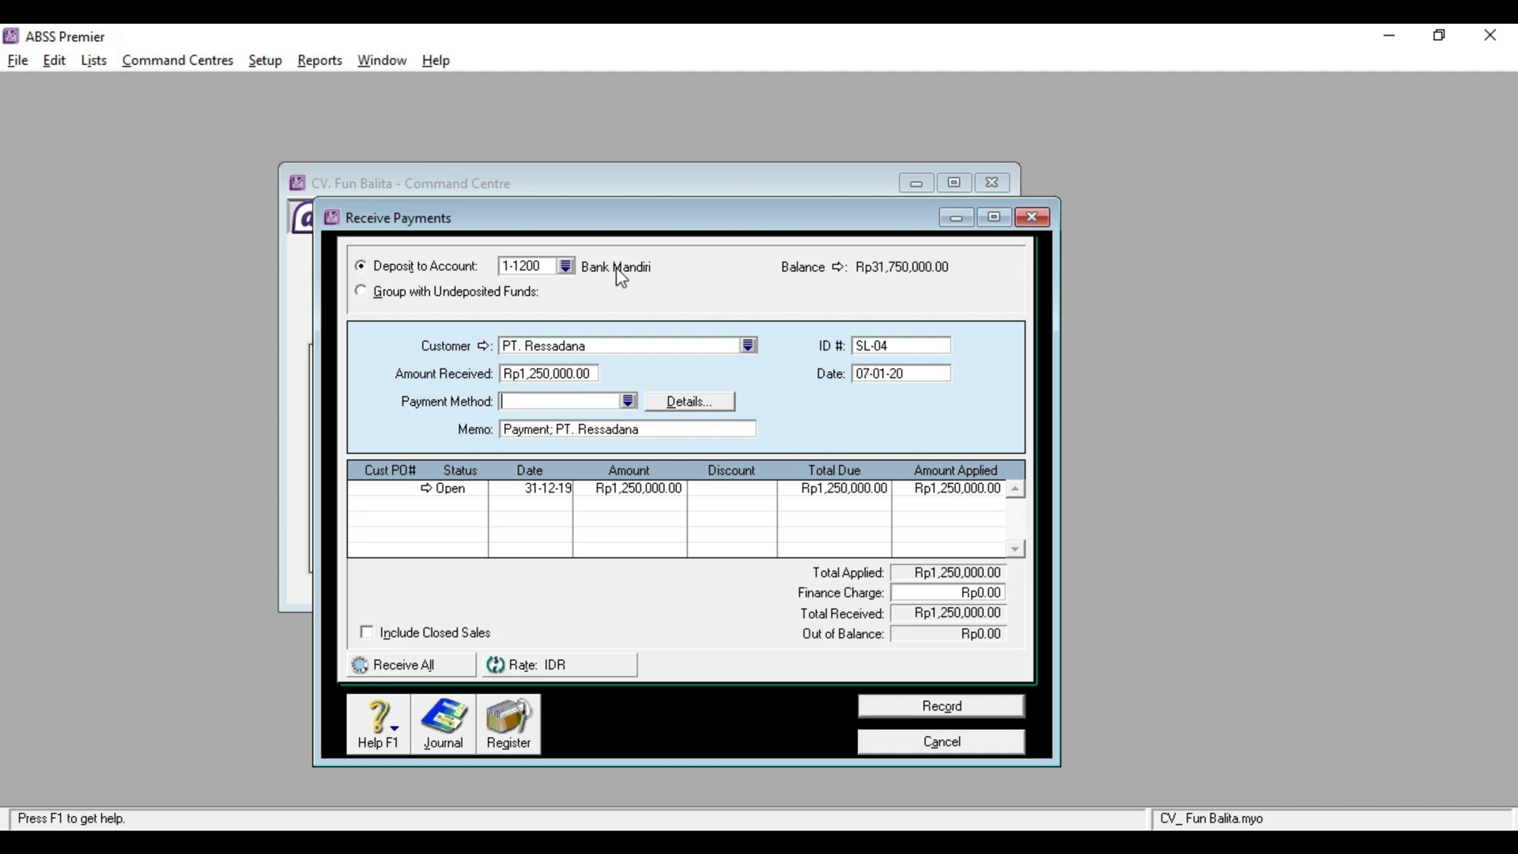
Review the journal recap of PT. Ressadana's payment and record the payment
{"action": "key", "text": "ctrl+r"}
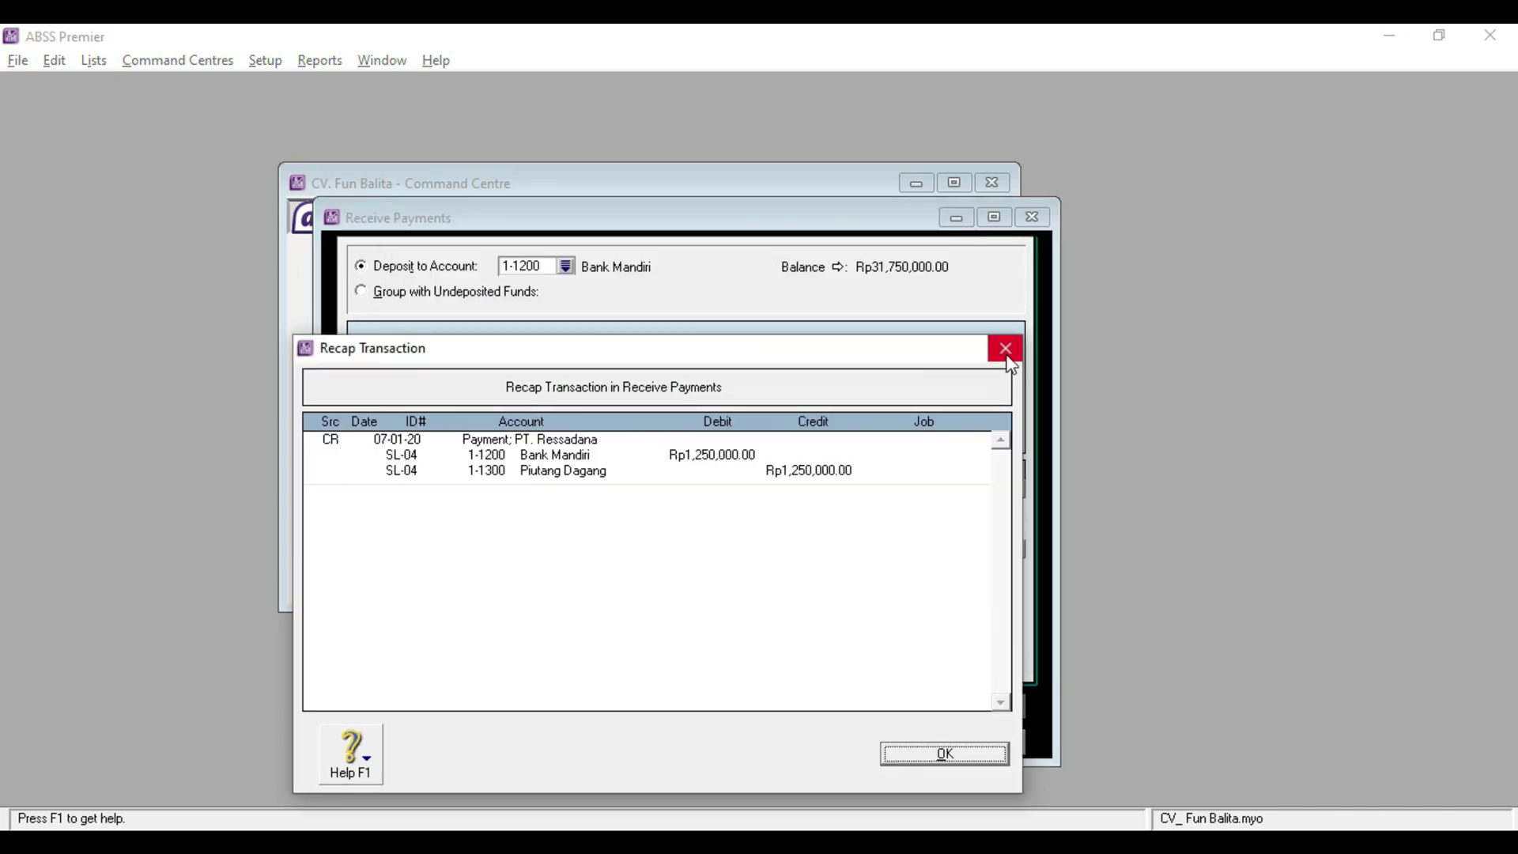
{"action": "left_click", "coordinate": [1005, 349]}
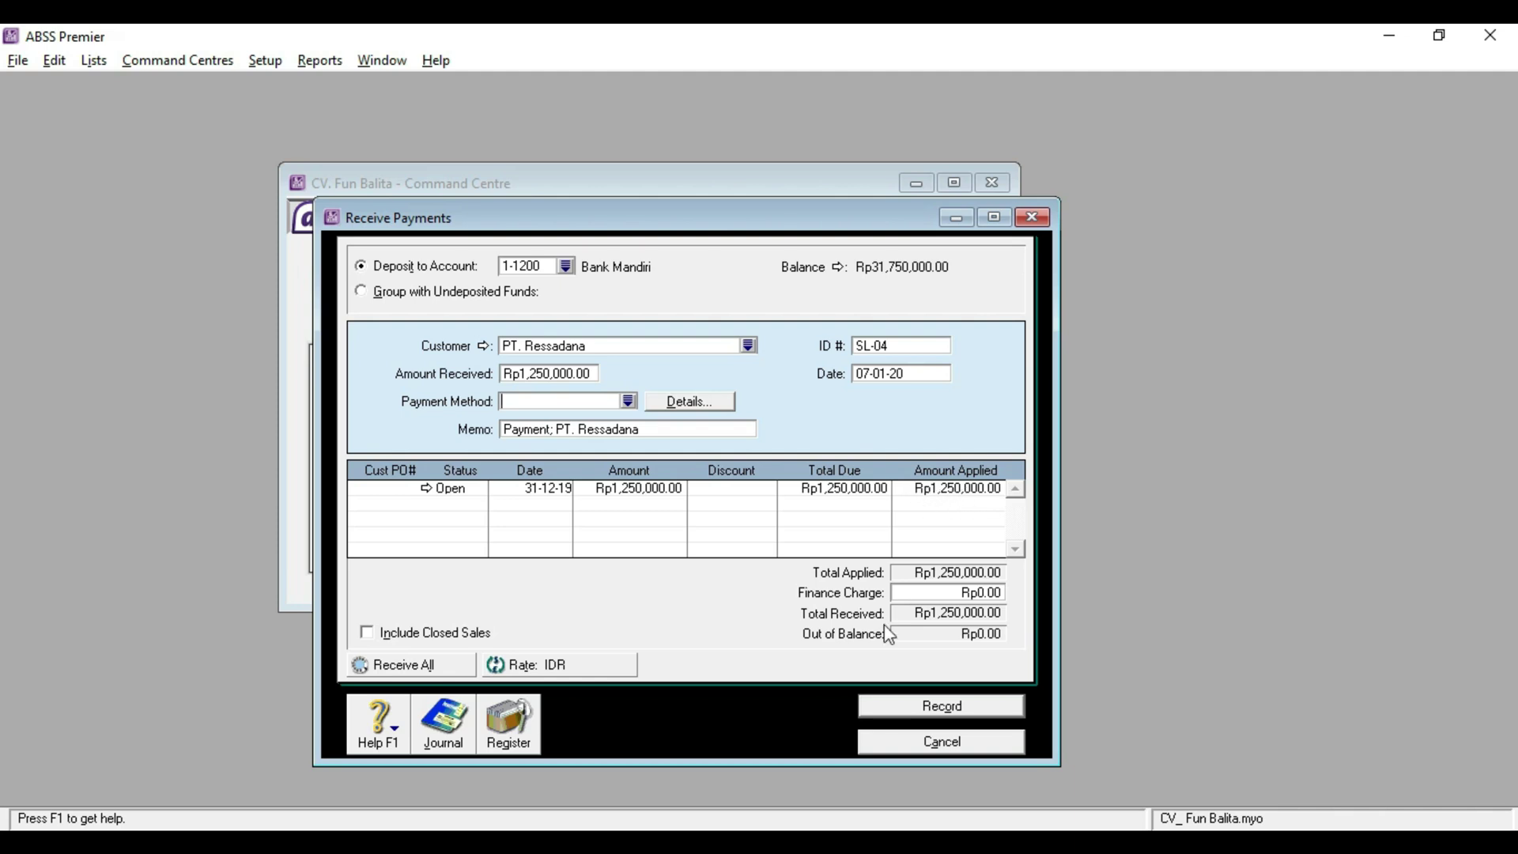
{"action": "left_click", "coordinate": [879, 714]}
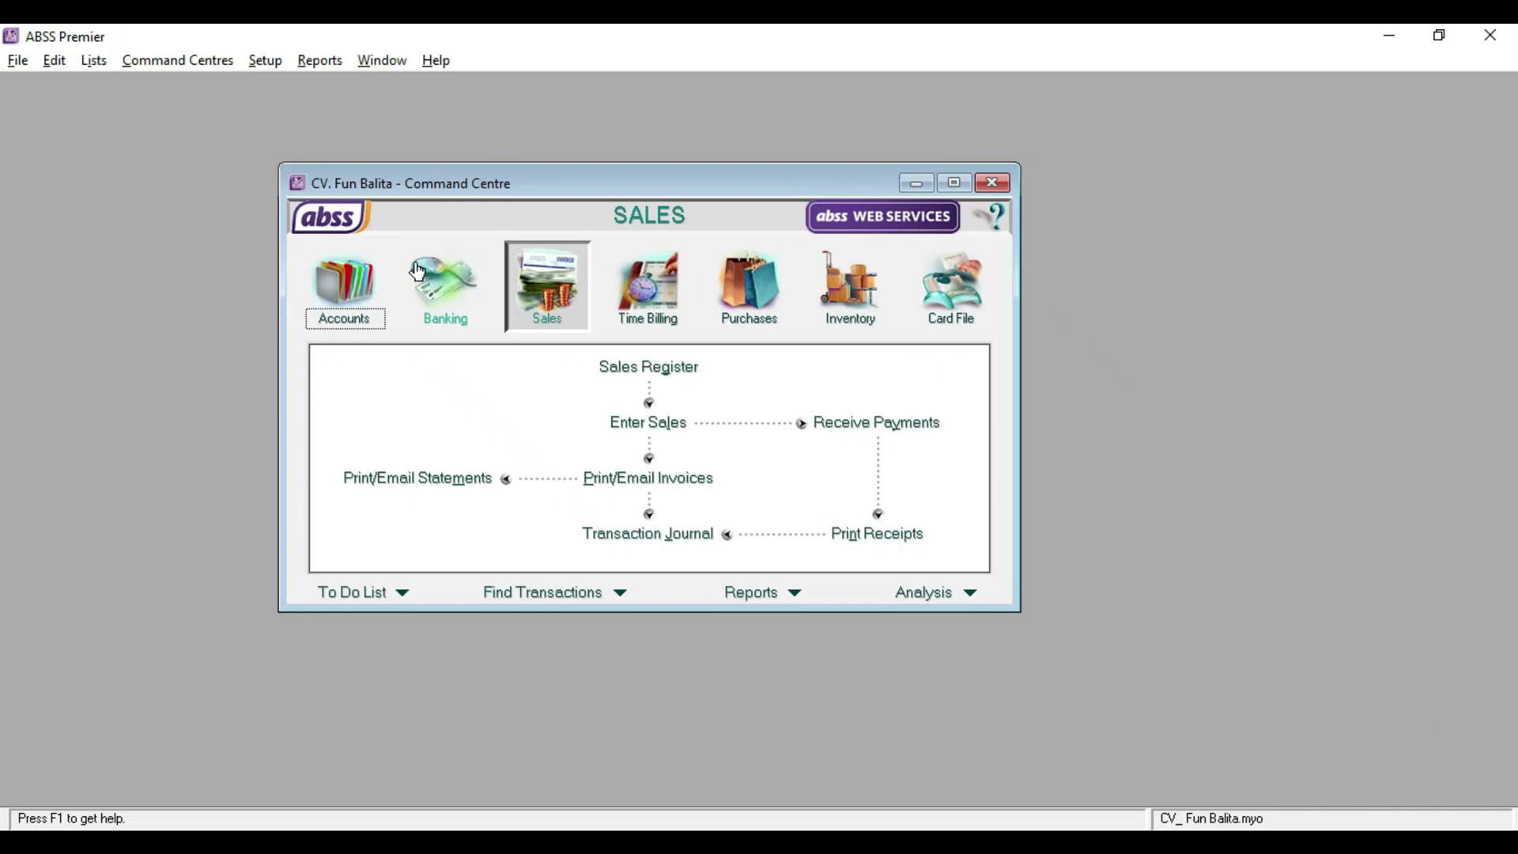
Enter money transfer TR-01 dated 01-01-20, moving Rp5,000,000 from Bank Mandiri to Kas
{"action": "left_click", "coordinate": [362, 281]}
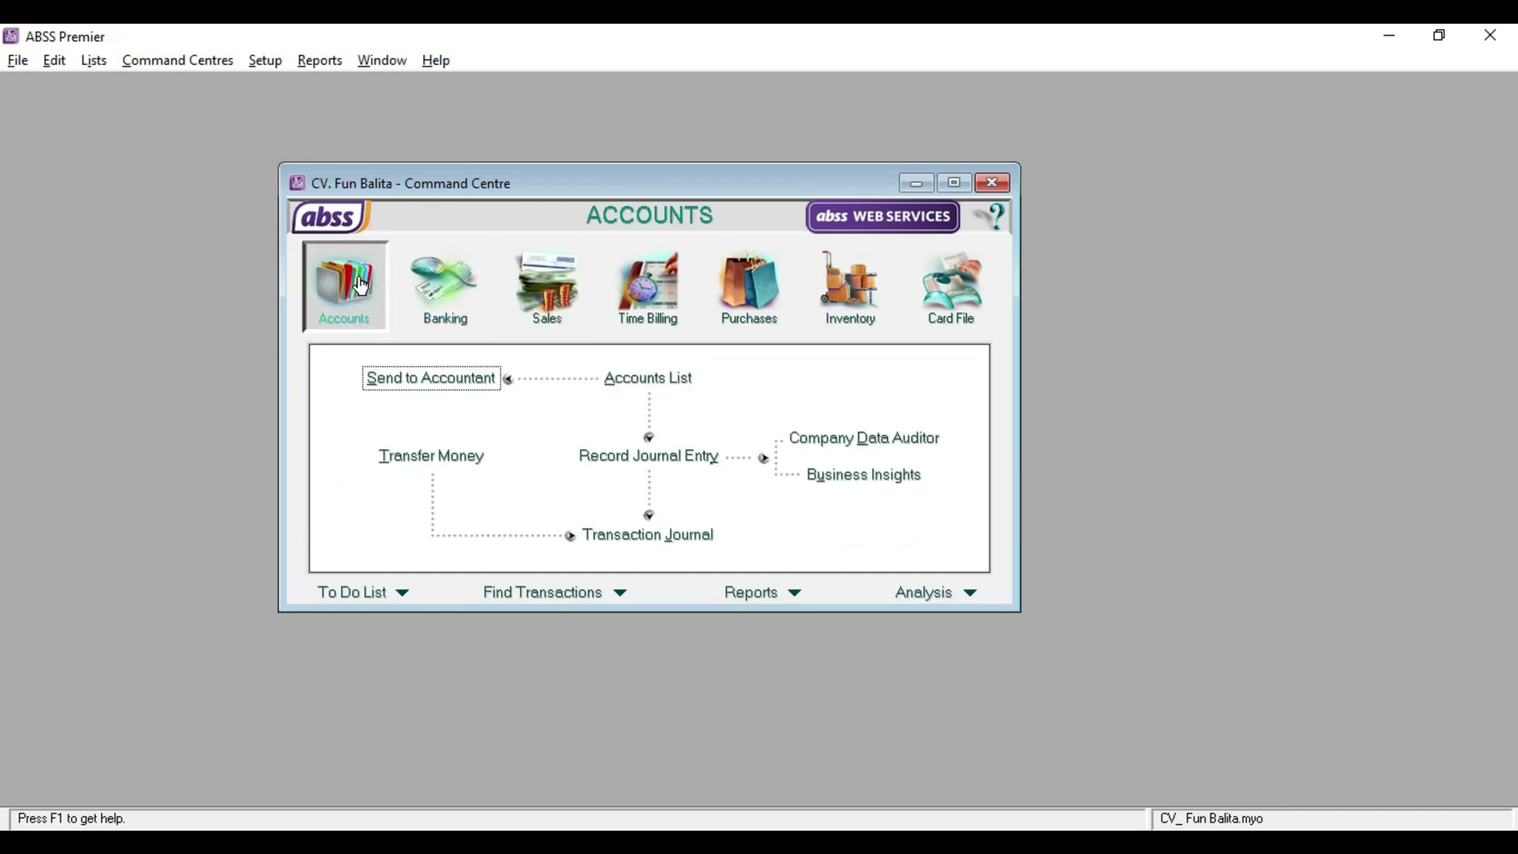
{"action": "left_click", "coordinate": [430, 467]}
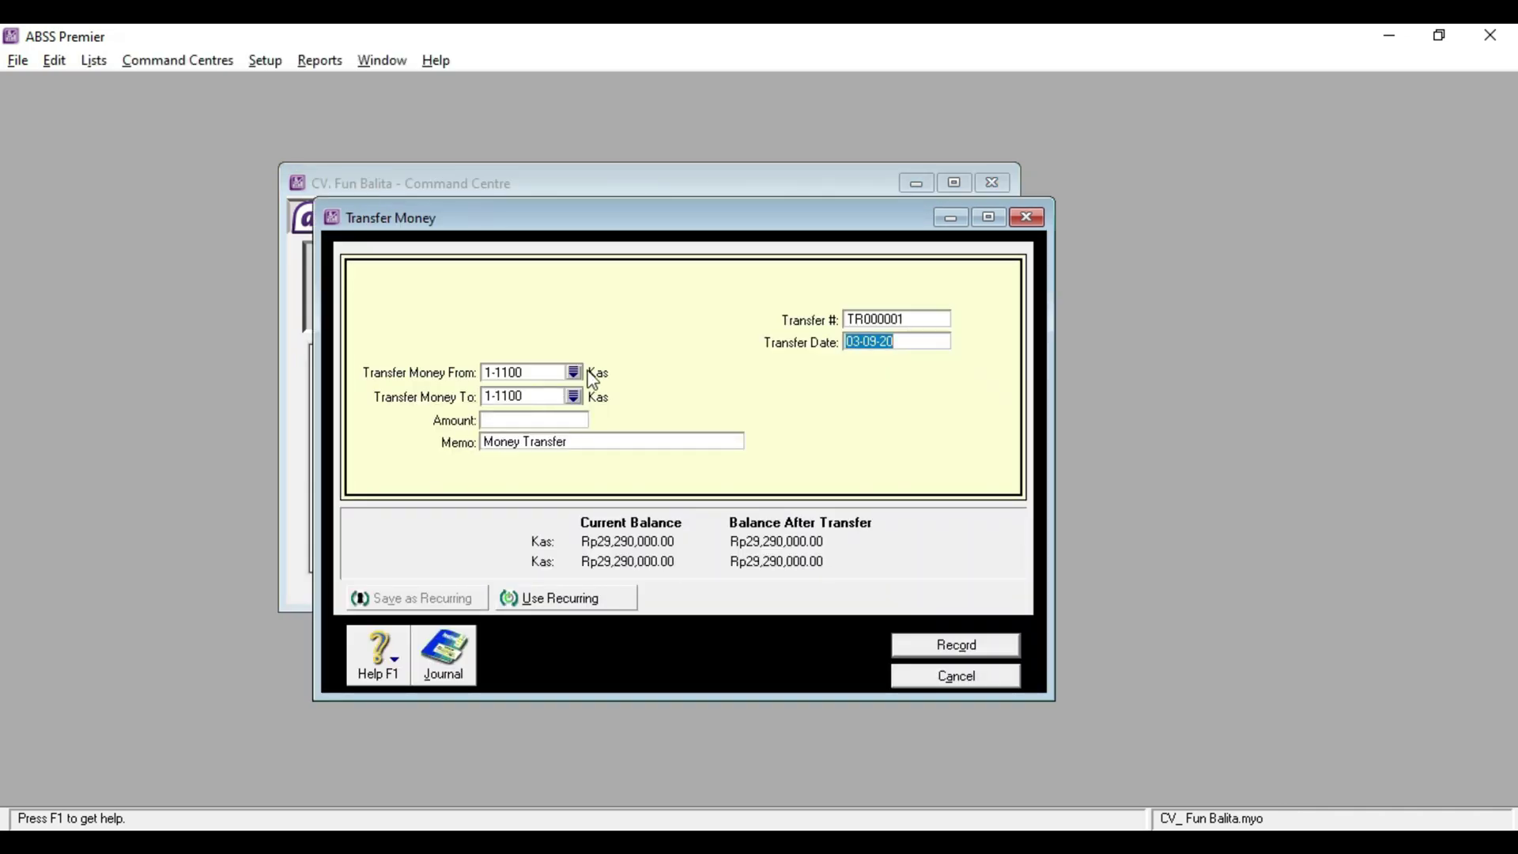
{"action": "left_click", "coordinate": [921, 319]}
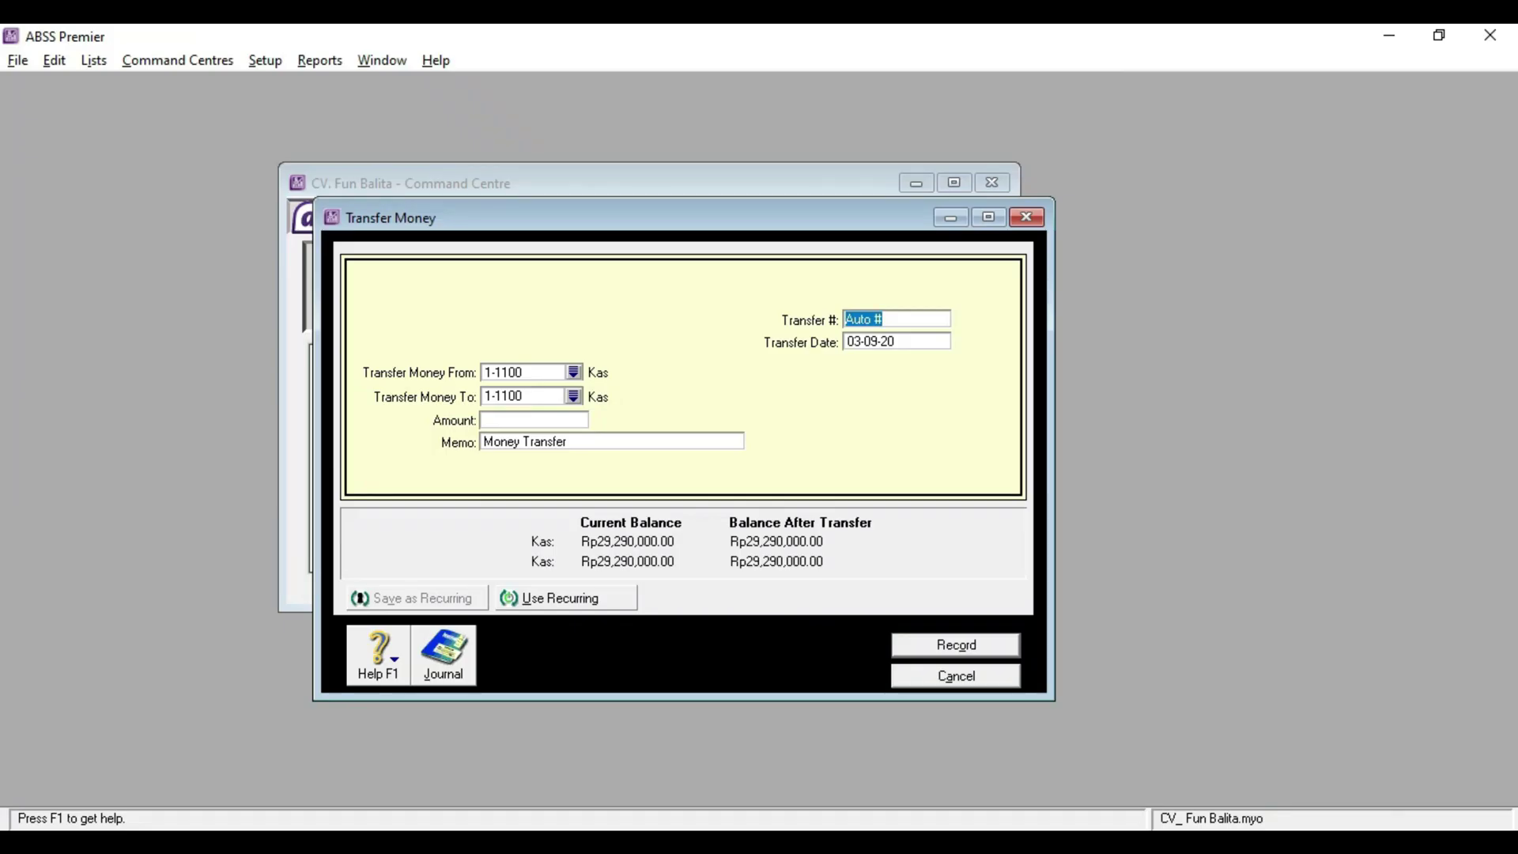
{"action": "type", "text": "TR-01"}
{"action": "key", "text": "Tab"}
{"action": "left_click", "coordinate": [575, 374]}
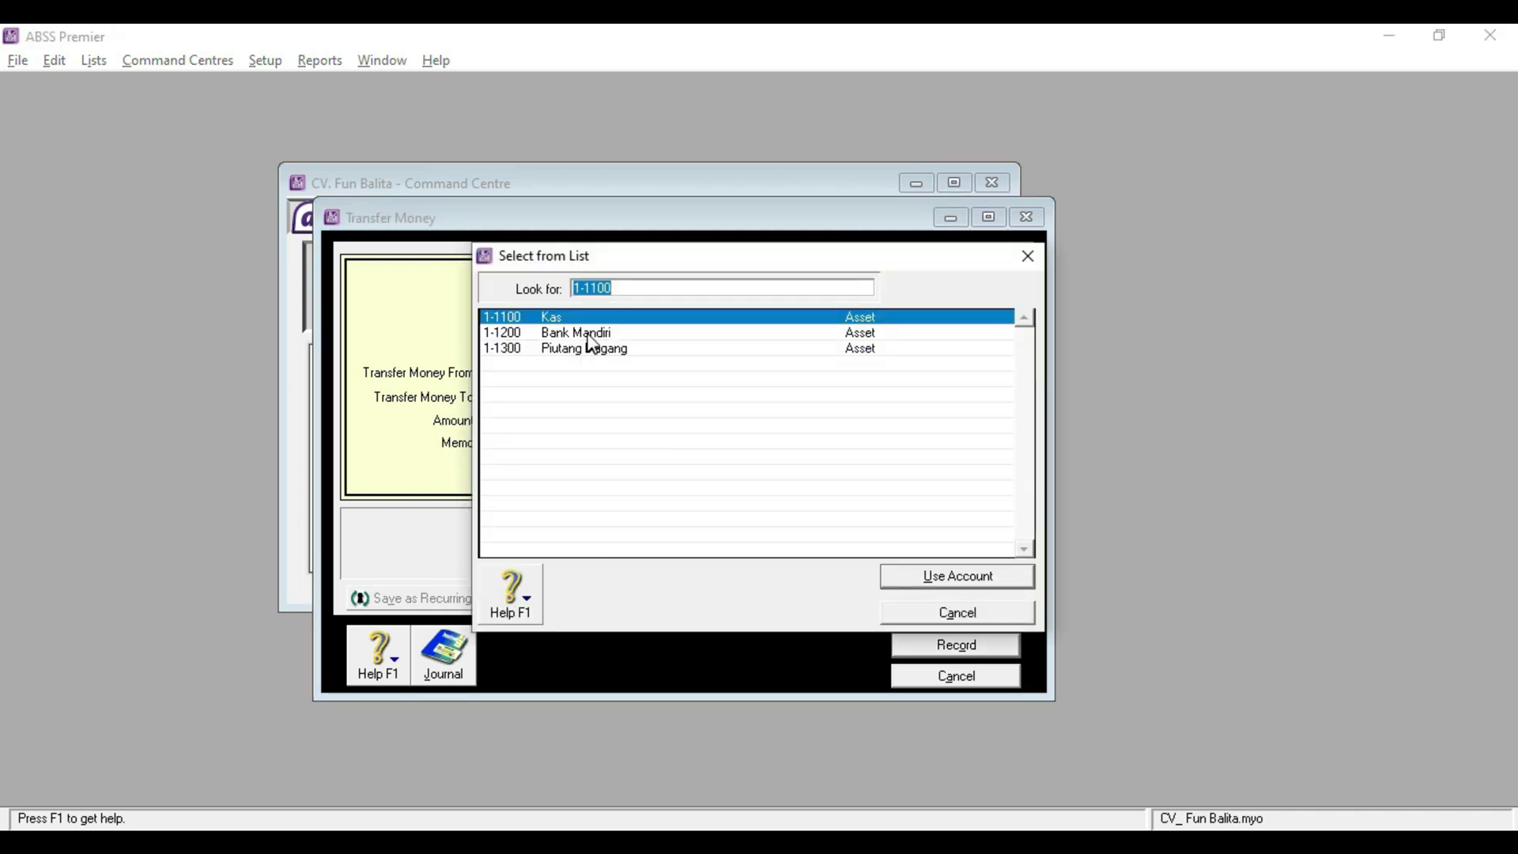
{"action": "double_click", "coordinate": [587, 333]}
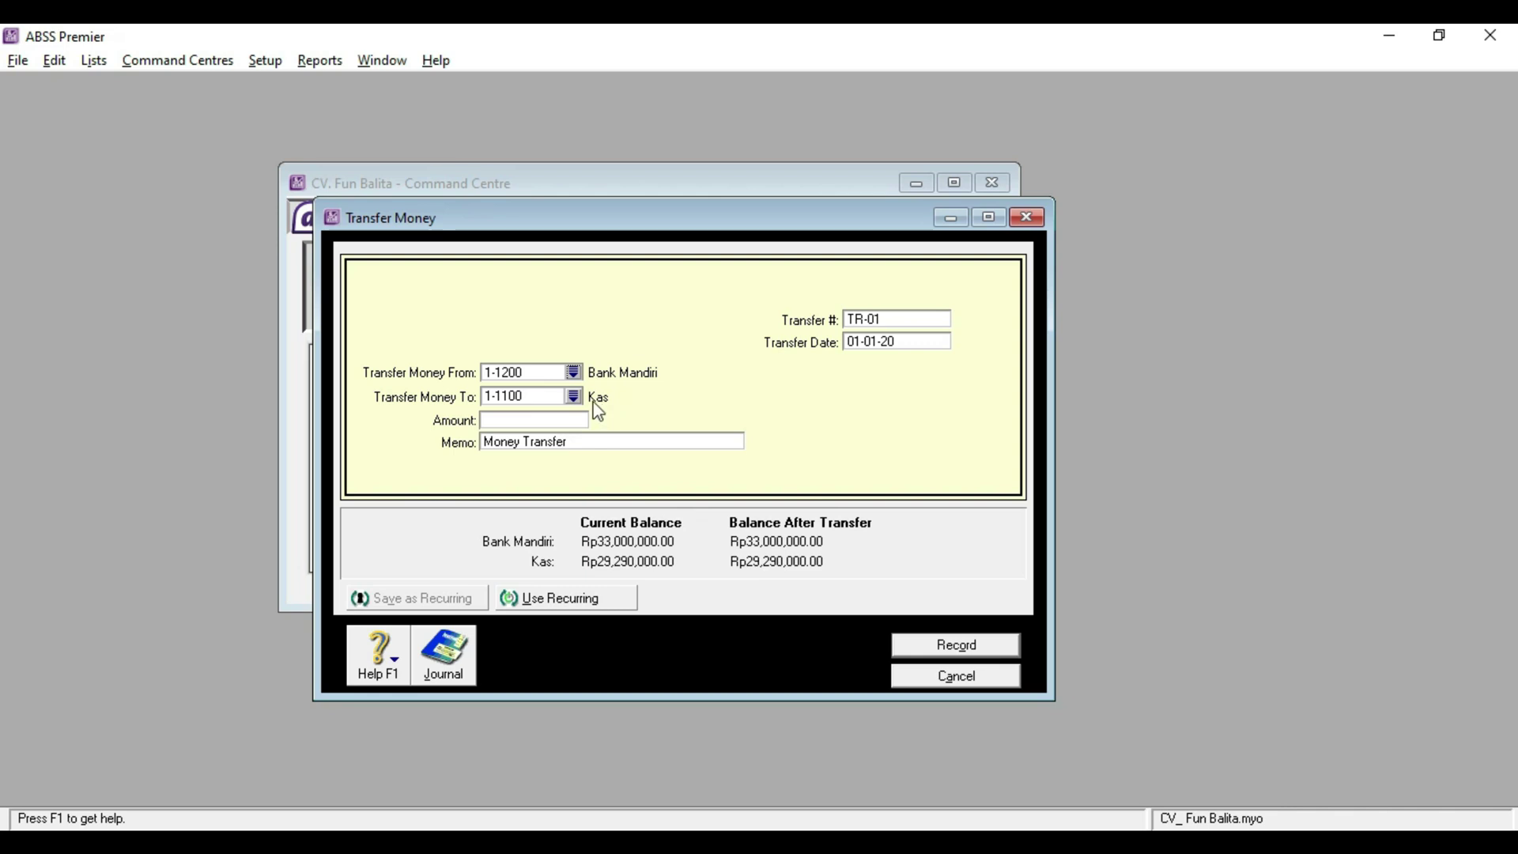
{"action": "left_click", "coordinate": [564, 420]}
{"action": "type", "text": "5,000,000"}
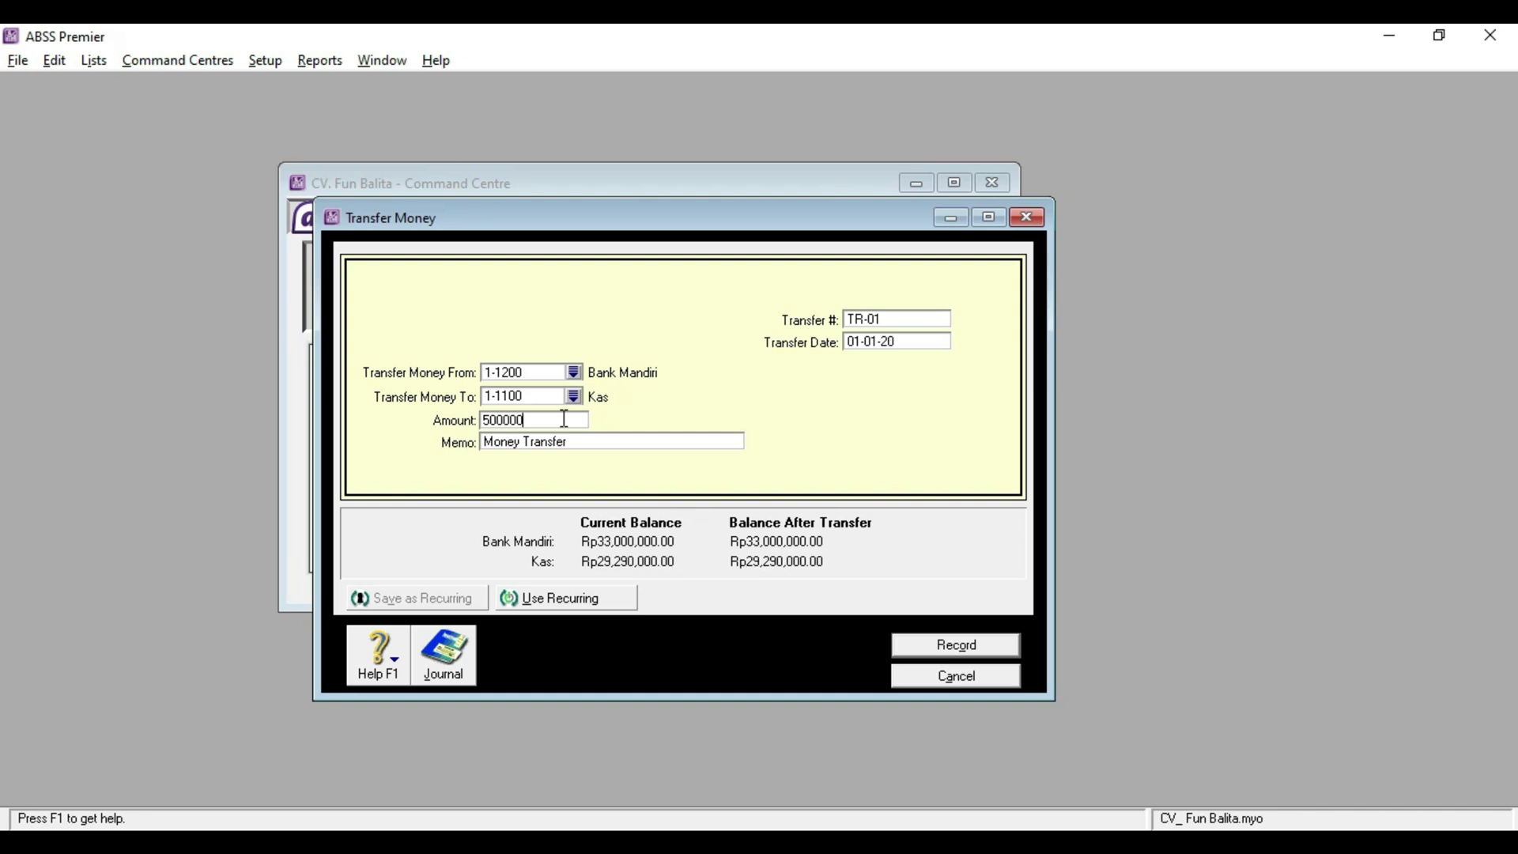
{"action": "key", "text": "Tab"}
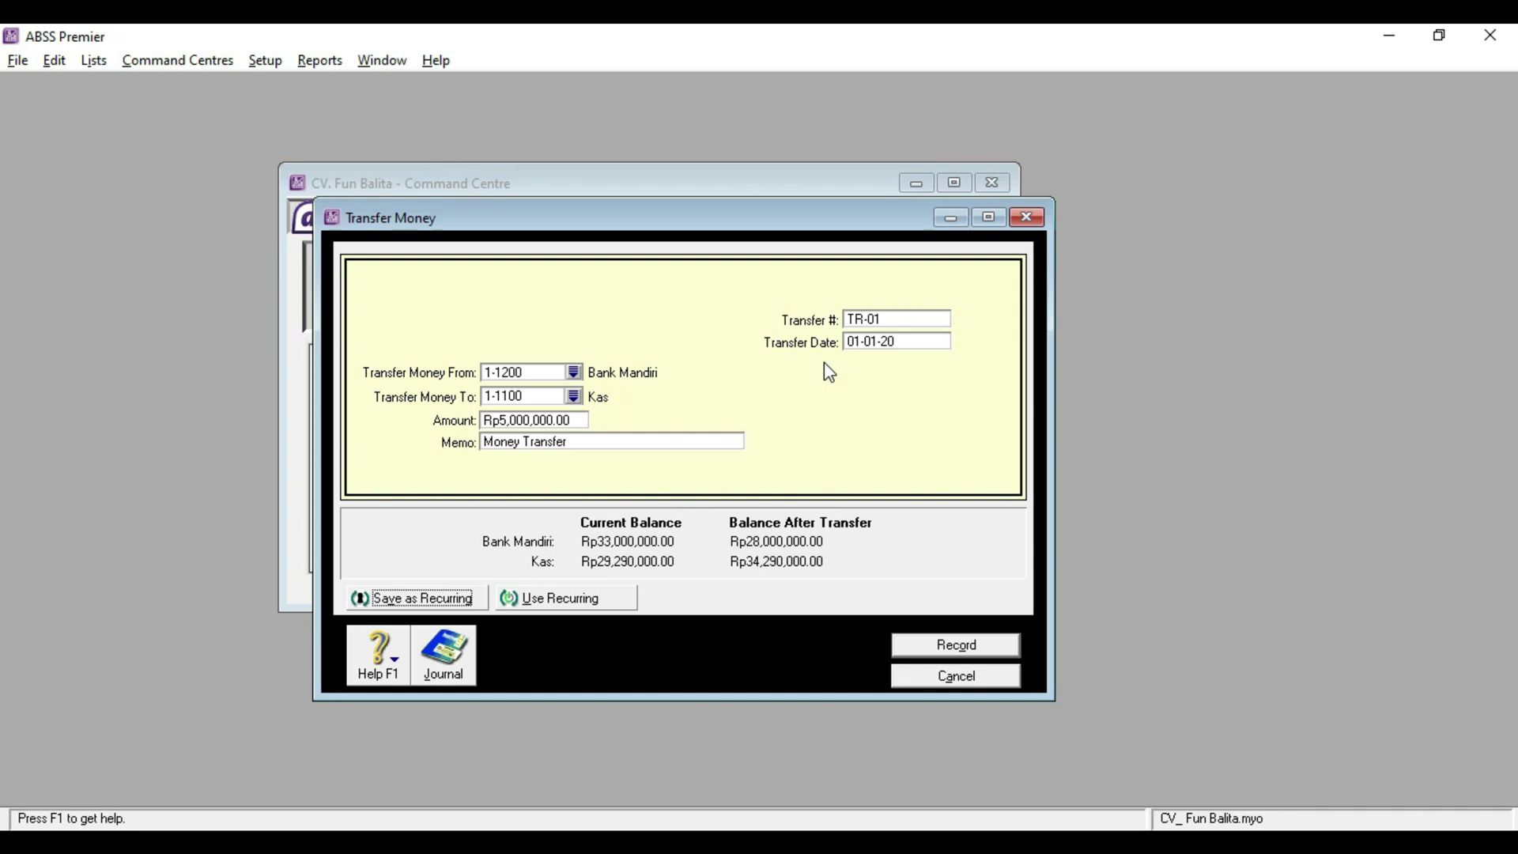
Review the journal recap of the Bank Mandiri transfer and record the transfer
{"action": "key", "text": "ctrl+r"}
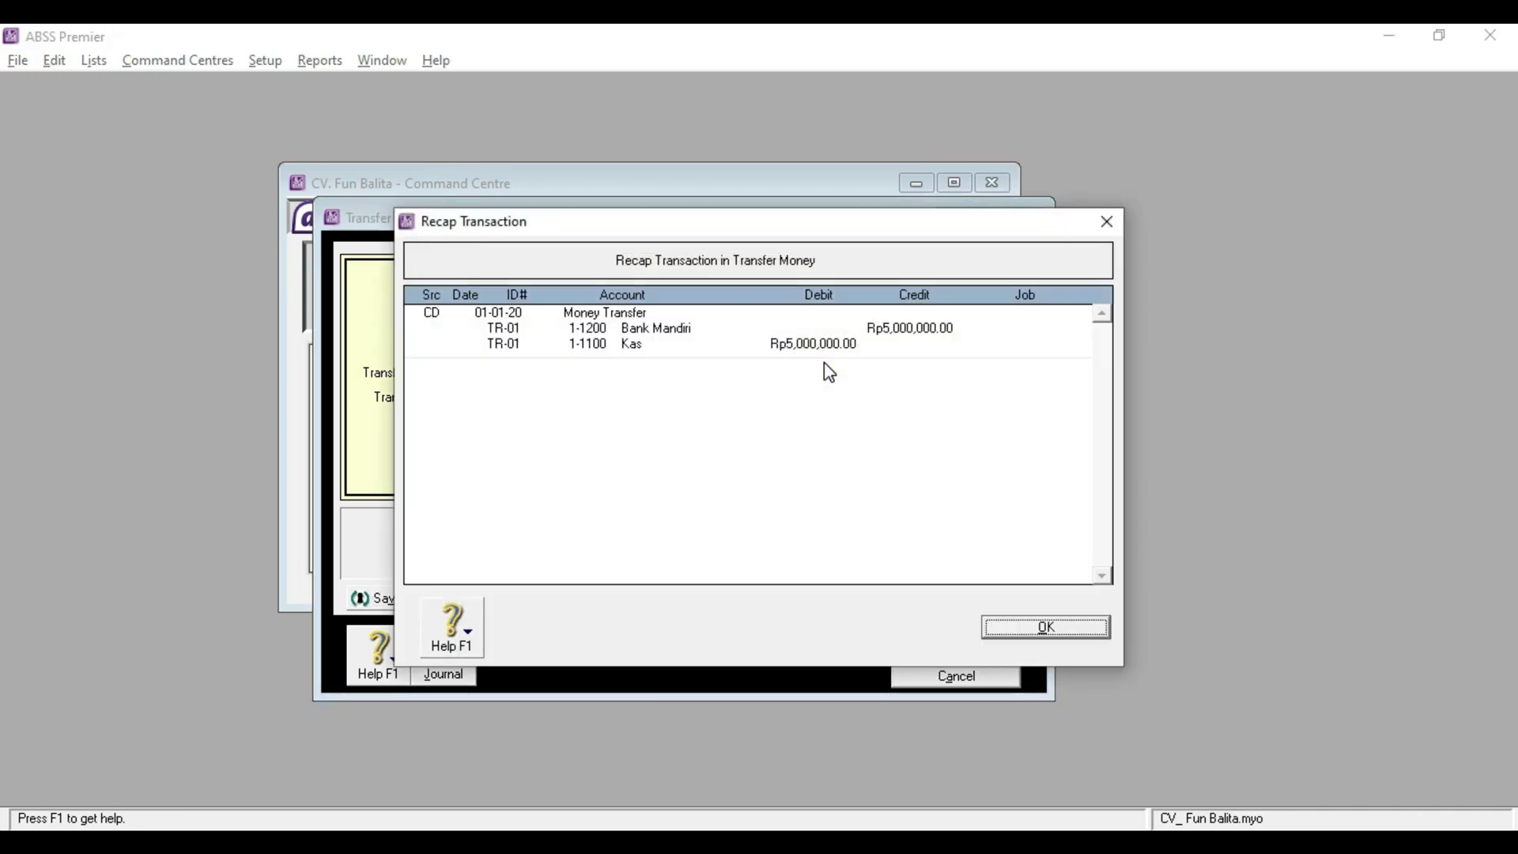
{"action": "left_click", "coordinate": [1047, 627]}
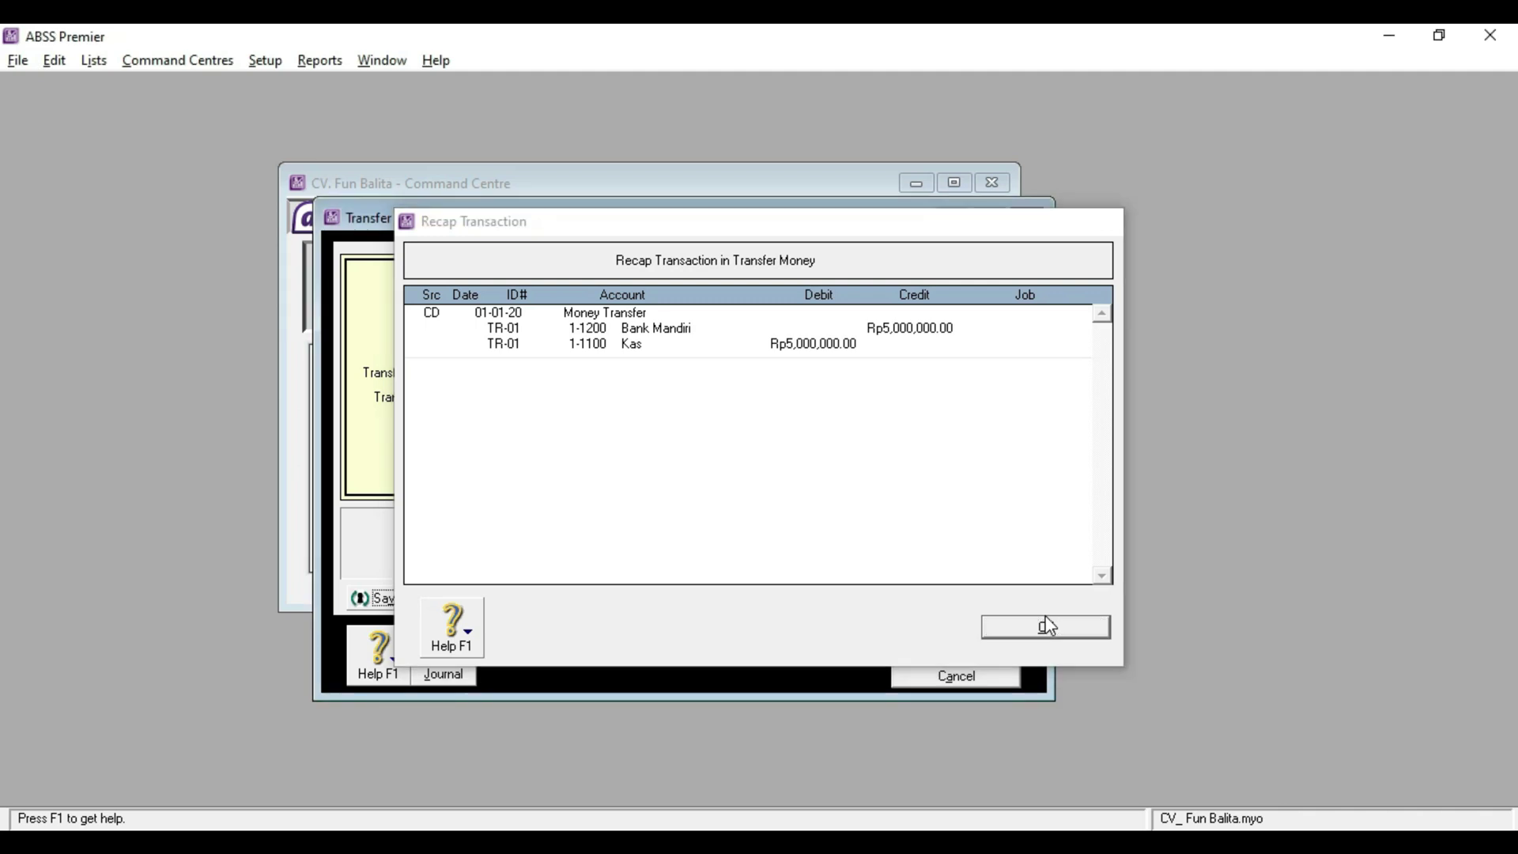
{"action": "left_click", "coordinate": [949, 650]}
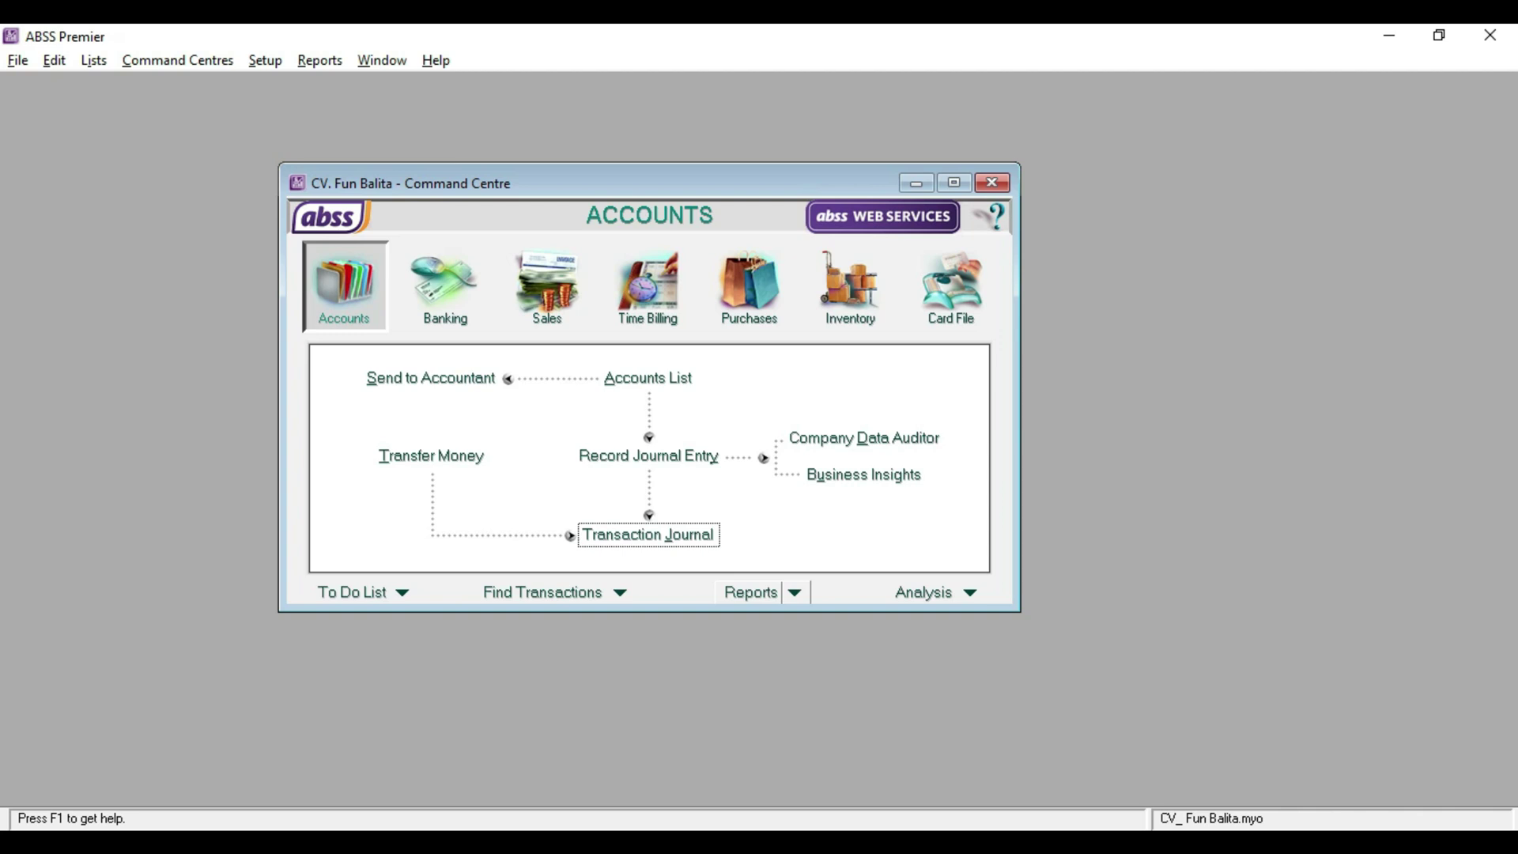
Start general journal entry TR-02 dated 22-01-20 with the memo "Setoran Pemilik"
{"action": "left_click", "coordinate": [671, 463]}
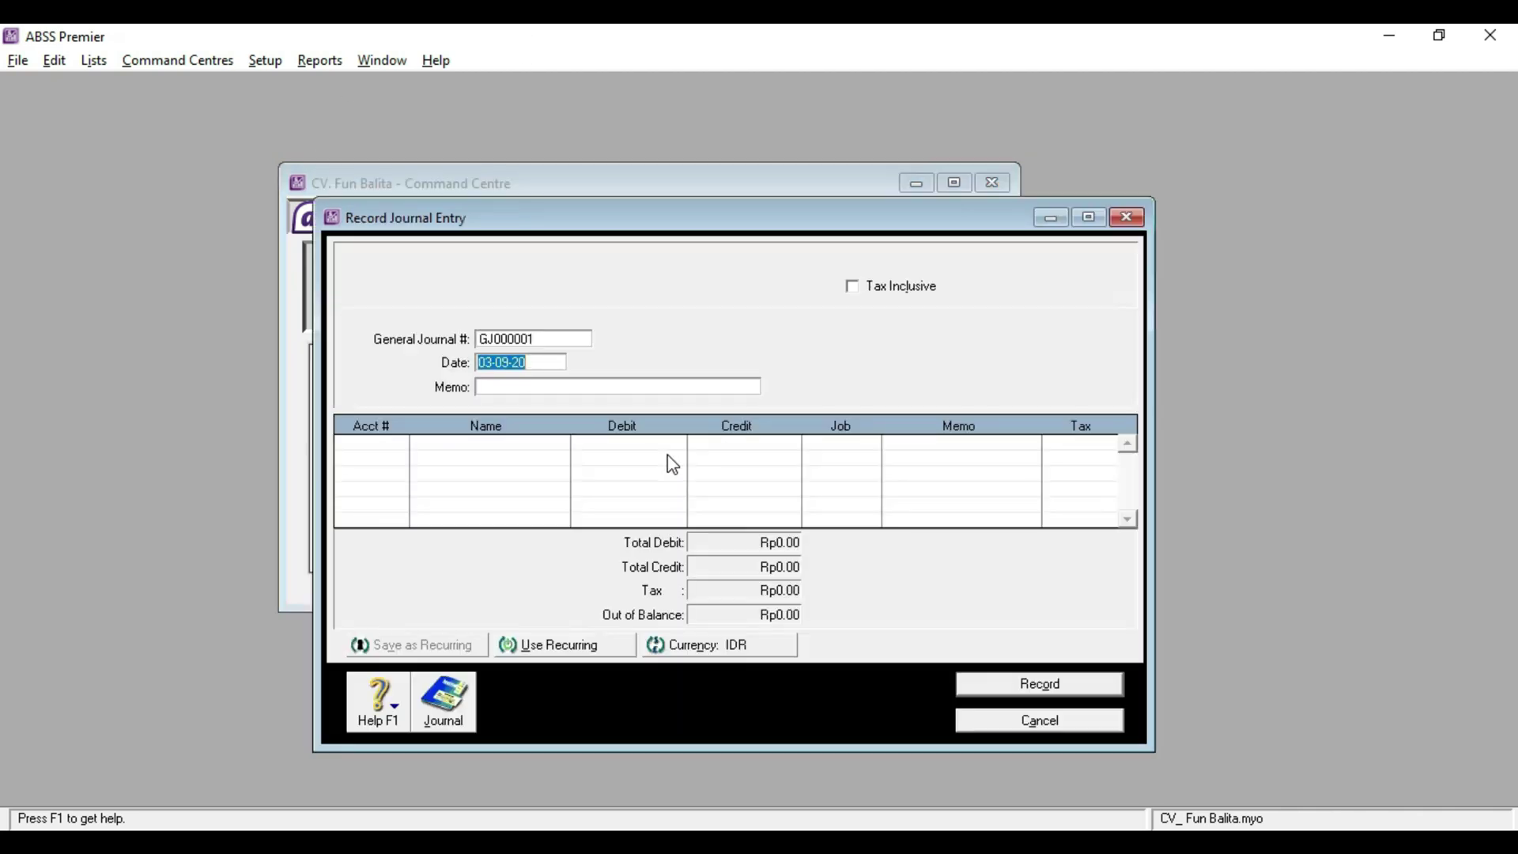
{"action": "left_click", "coordinate": [533, 337]}
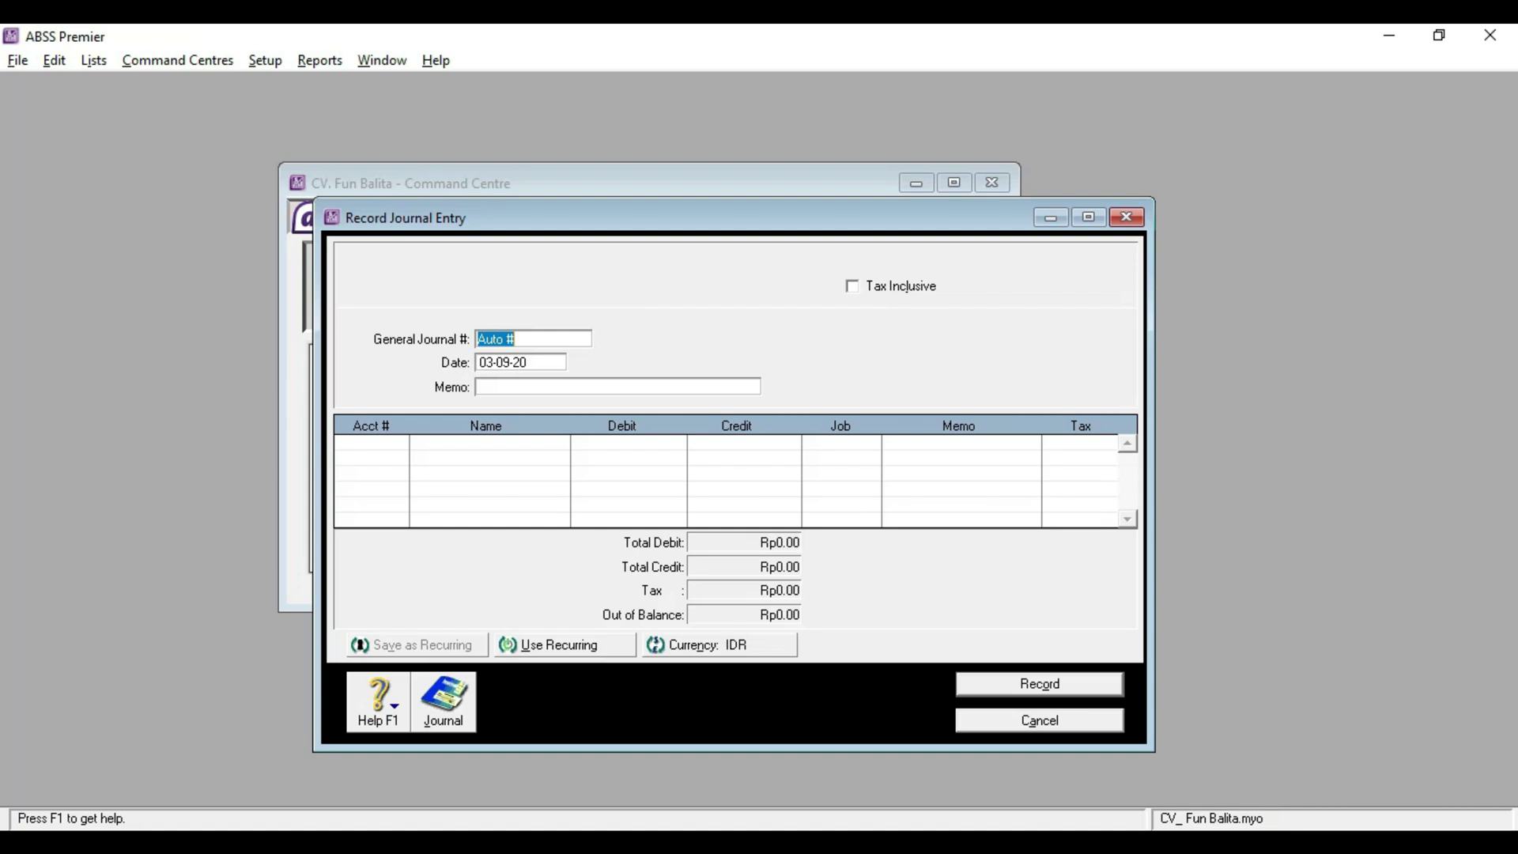
{"action": "type", "text": "TR-02"}
{"action": "key", "text": "Tab"}
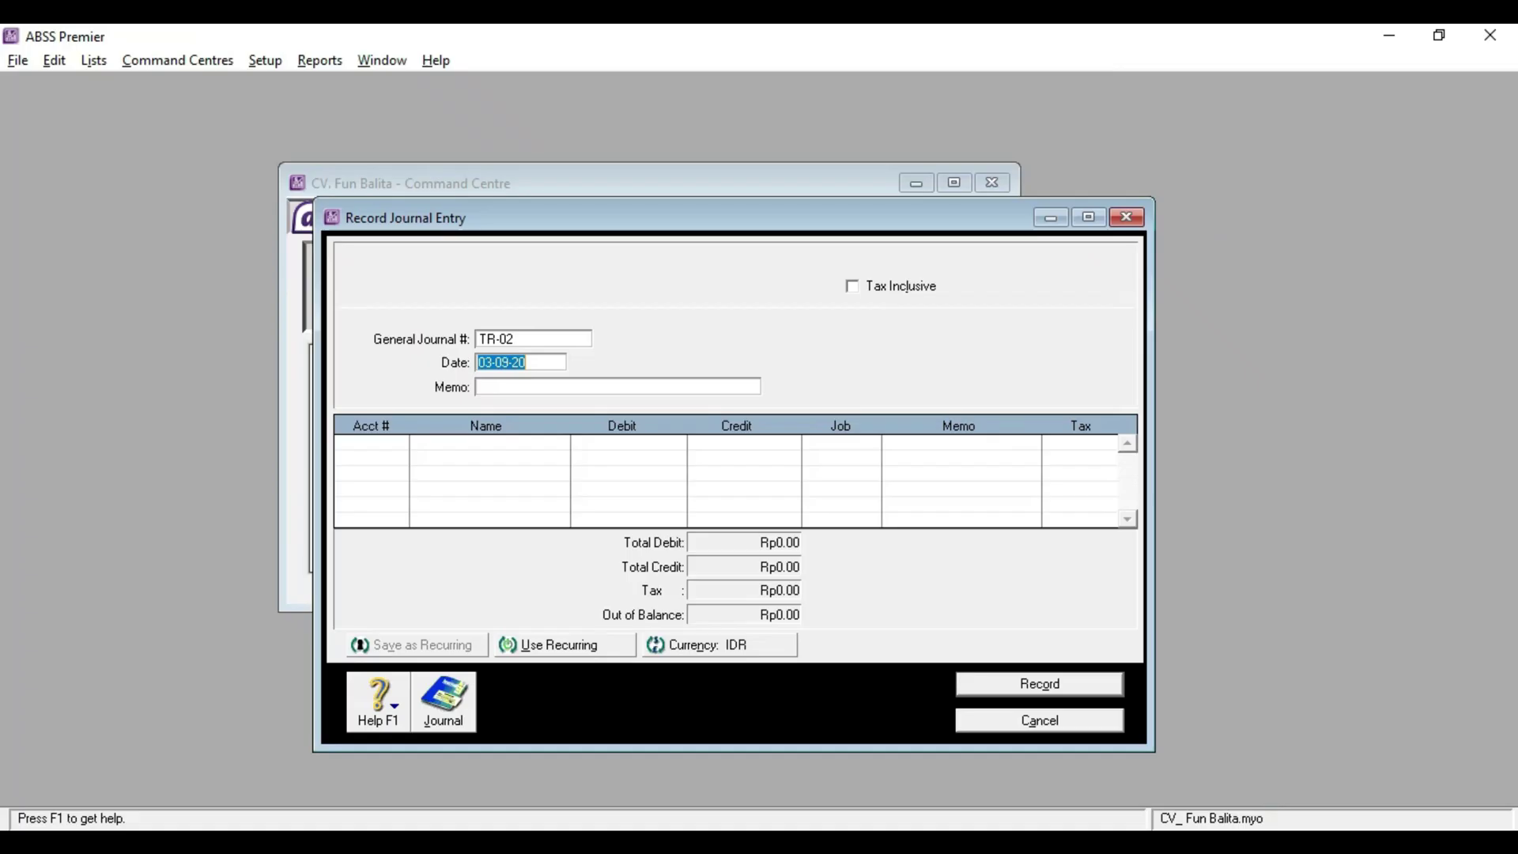
{"action": "type", "text": "22-01-"}
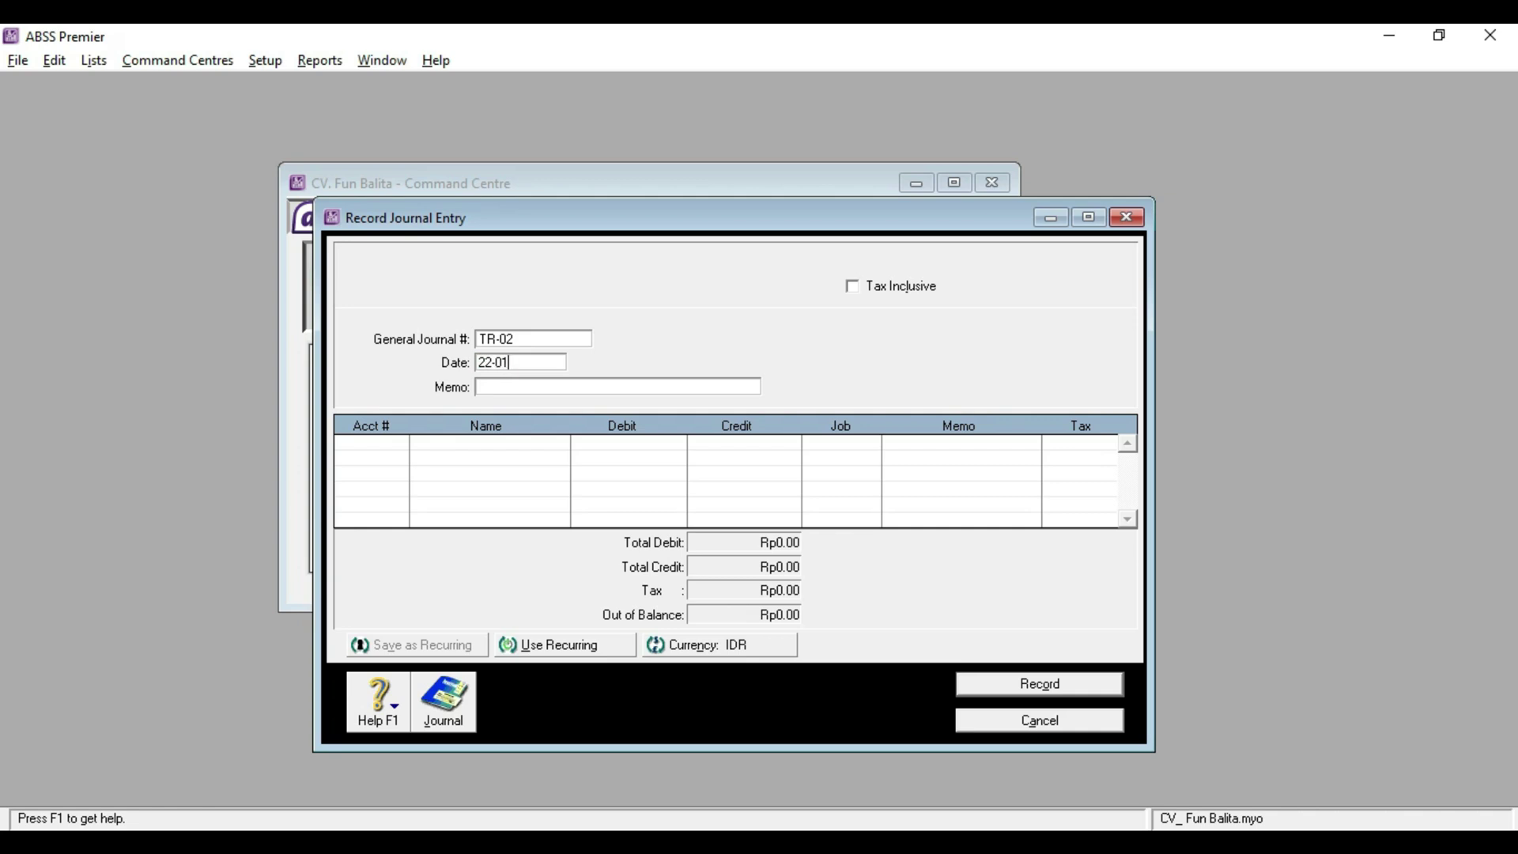
{"action": "type", "text": "20"}
{"action": "key", "text": "Tab"}
{"action": "type", "text": "Setoran Pemilik"}
{"action": "key", "text": "Tab"}
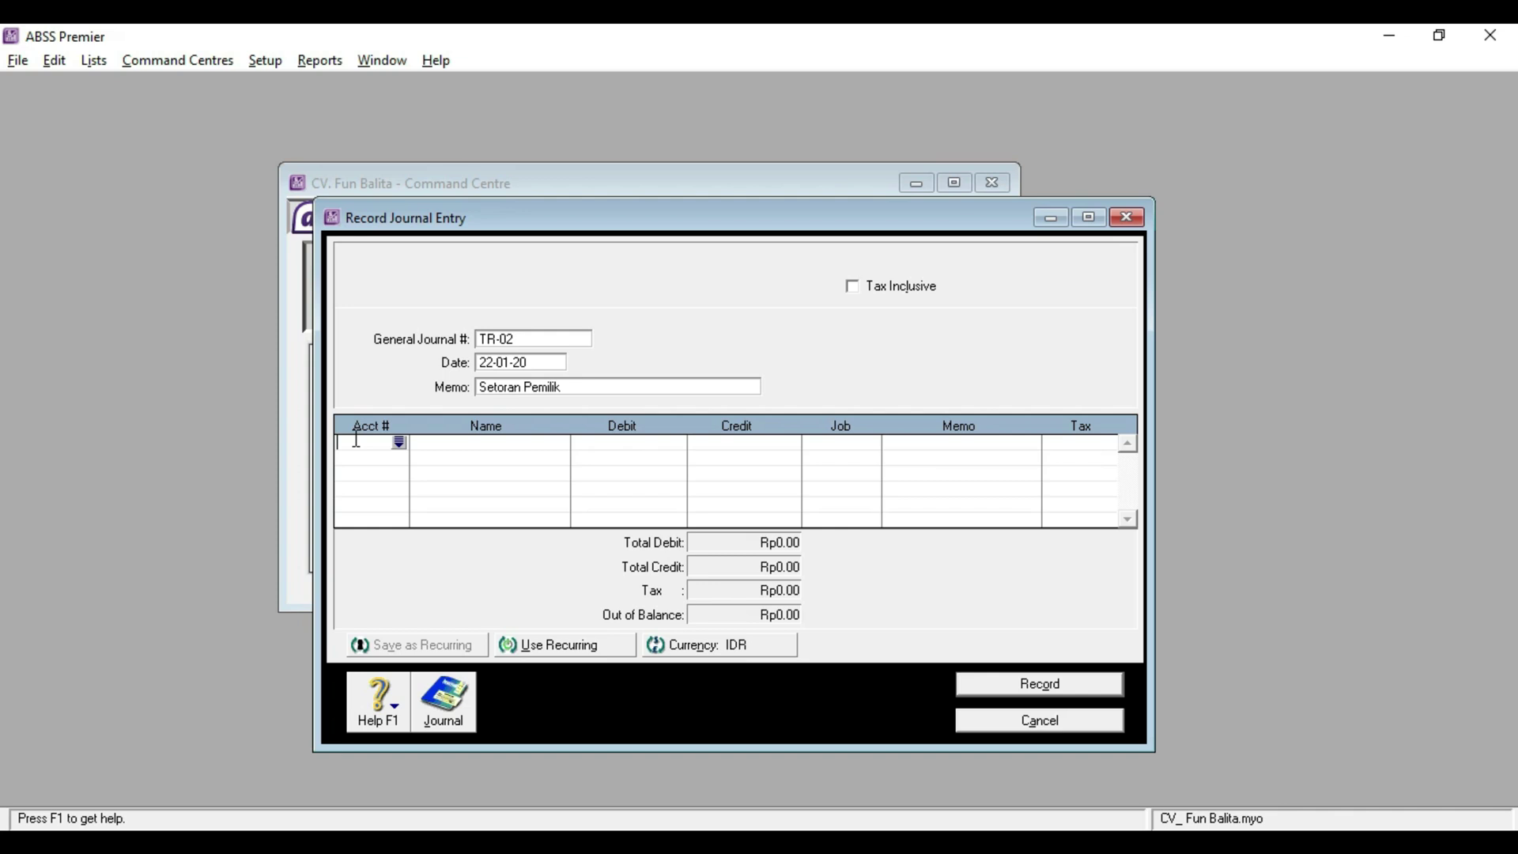
Debit account 1-1100 Kas with Rp50,000,000 on the first journal line
{"action": "key", "text": "Tab"}
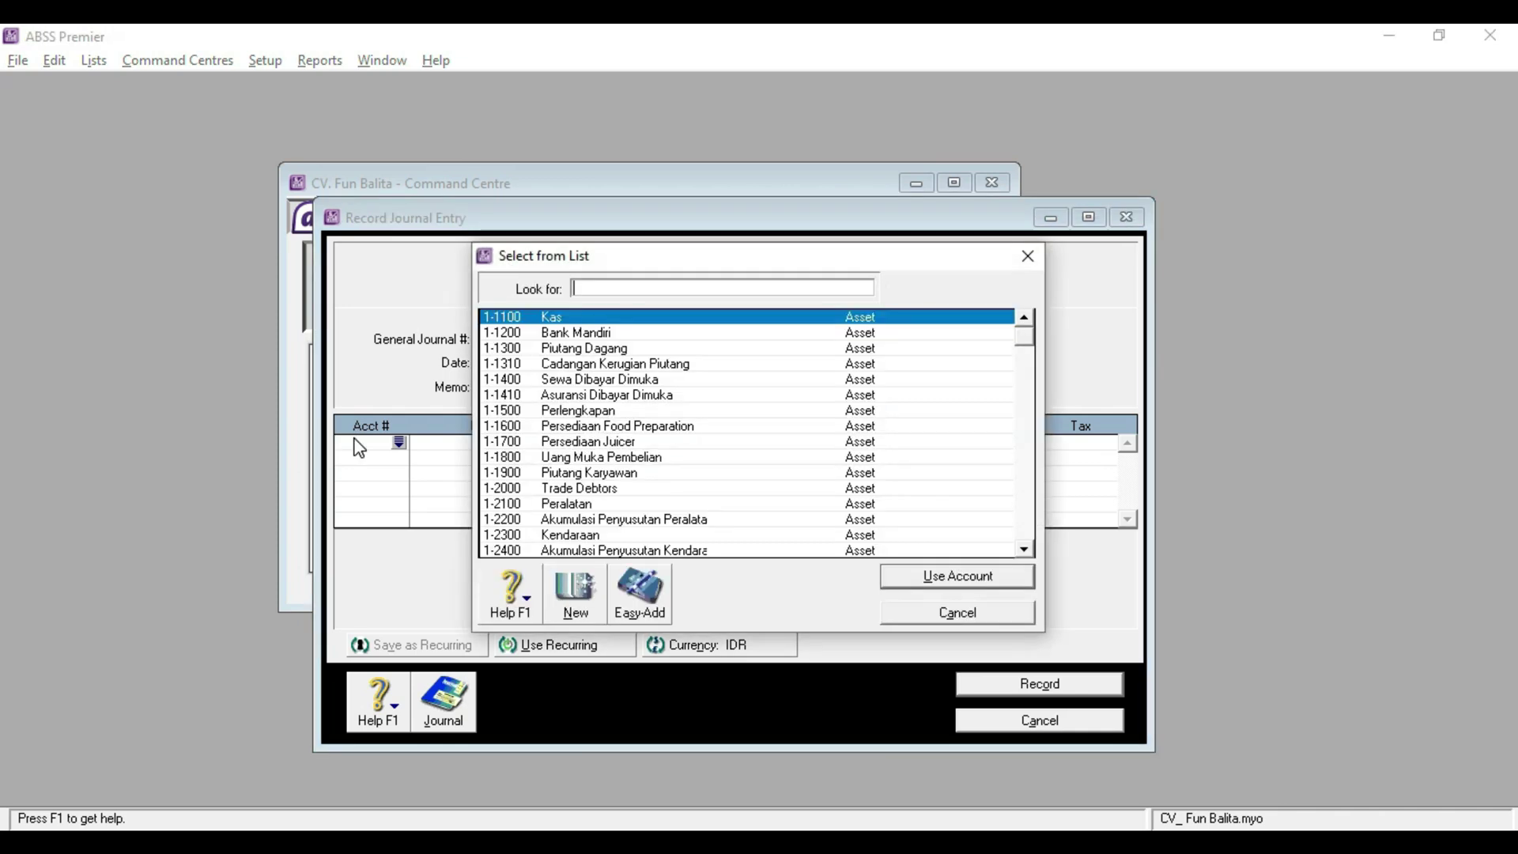
{"action": "key", "text": "Return"}
{"action": "type", "text": "50,00"}
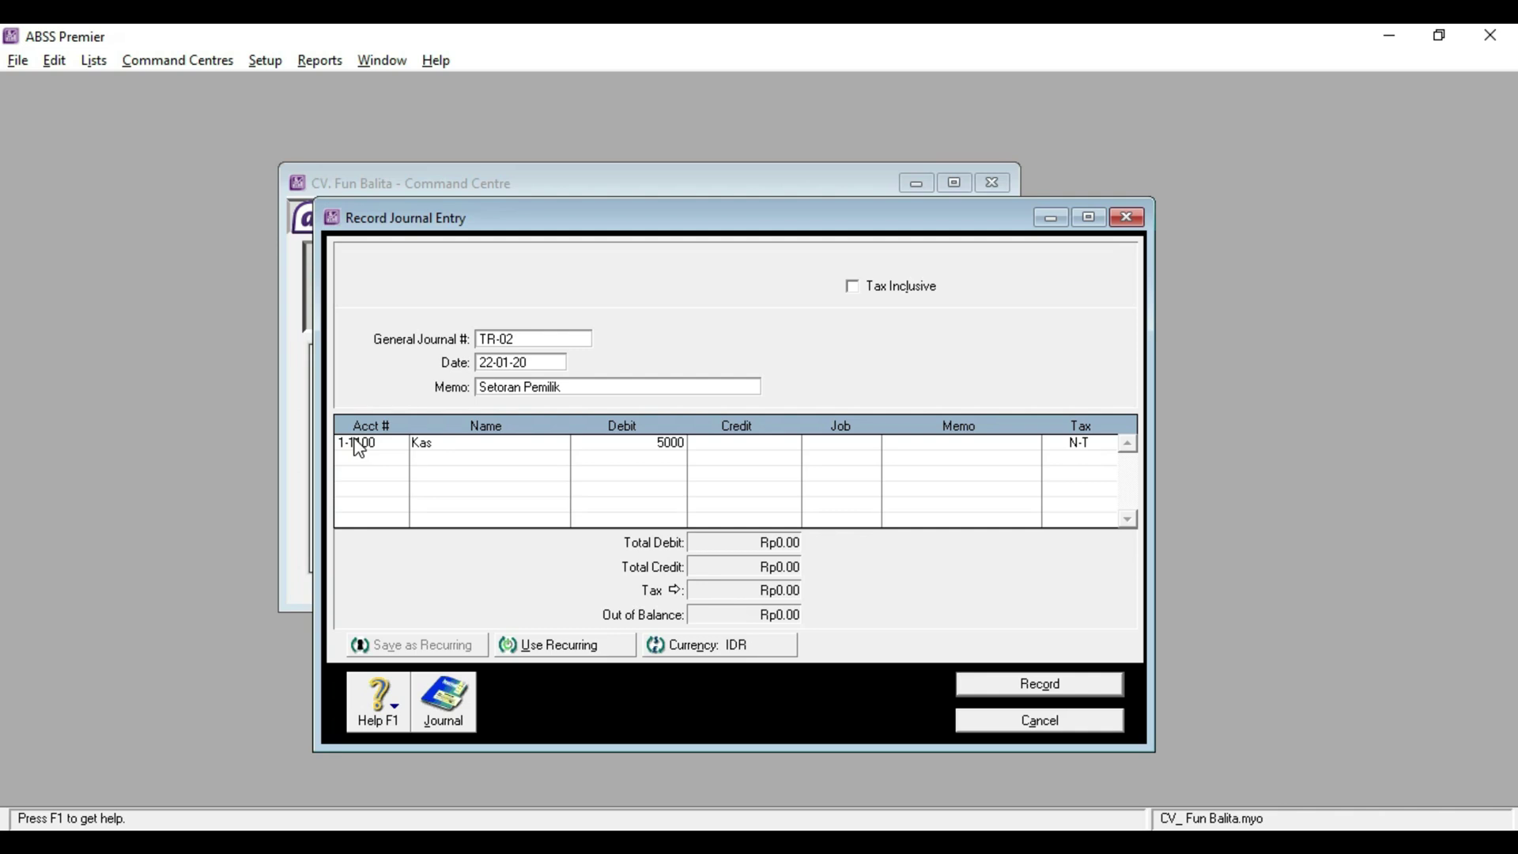
{"action": "type", "text": "0,000"}
{"action": "key", "text": "Tab"}
{"action": "key", "text": "Tab"}
{"action": "key", "text": "Tab"}
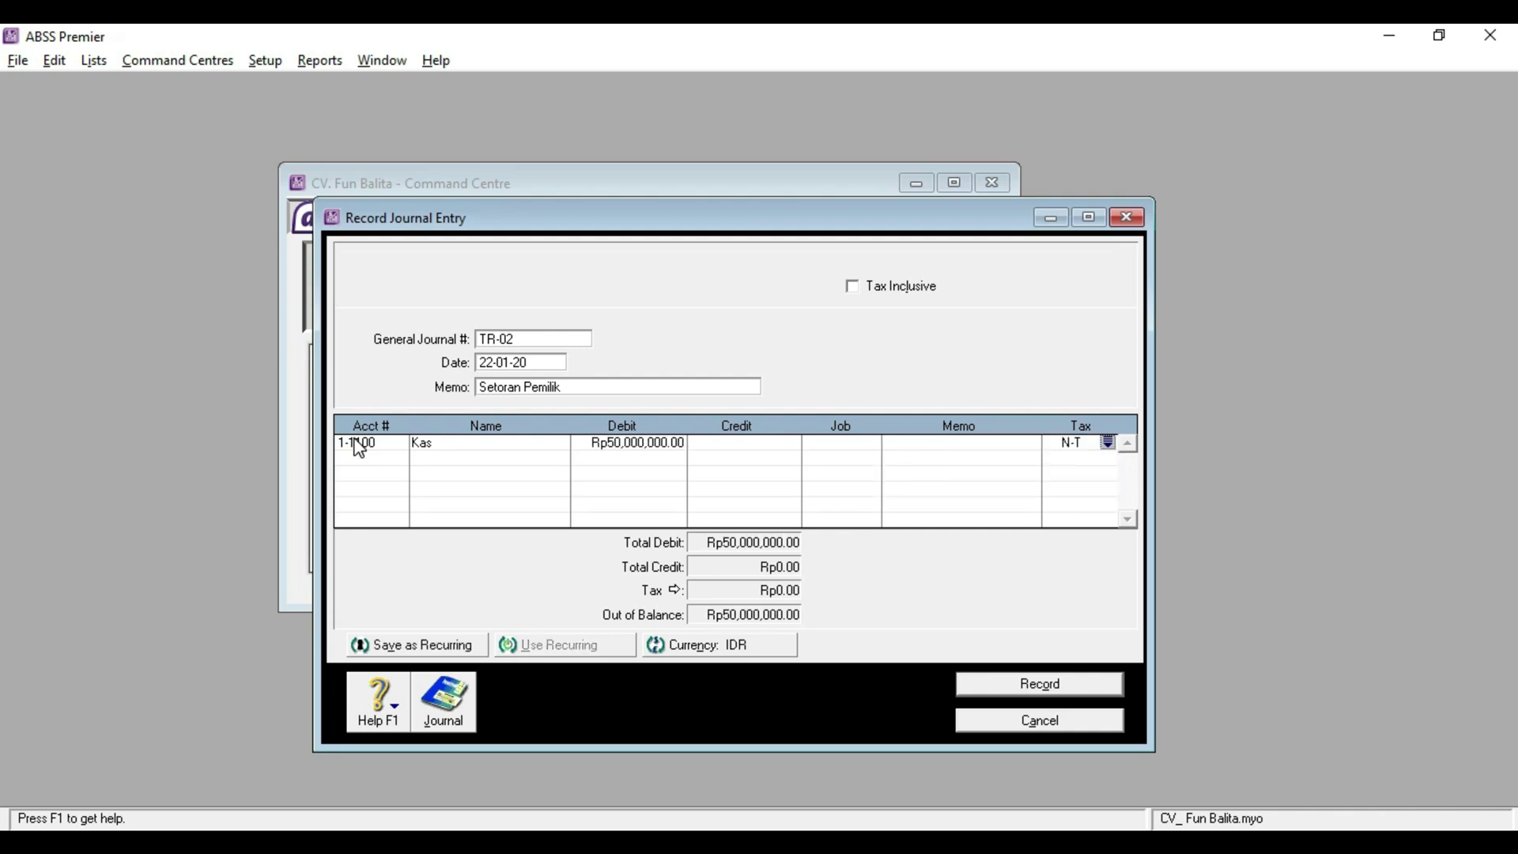
Credit account 3-1000 Modal Pemilik with Rp50,000,000, then record the owner's deposit entry and close the journal form
{"action": "key", "text": "Tab"}
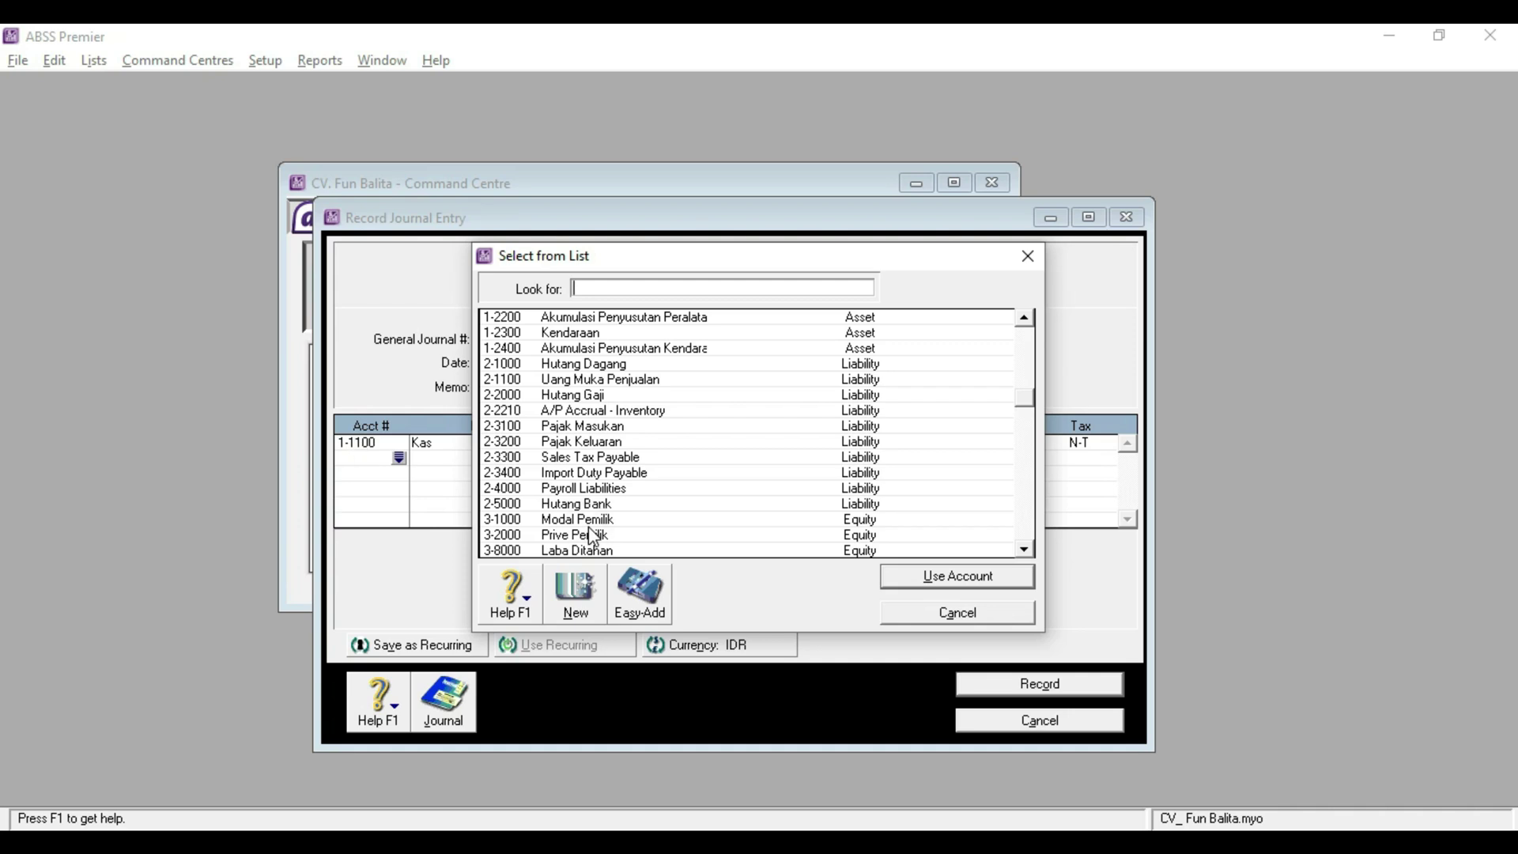
{"action": "left_click", "coordinate": [517, 519]}
{"action": "double_click", "coordinate": [515, 519]}
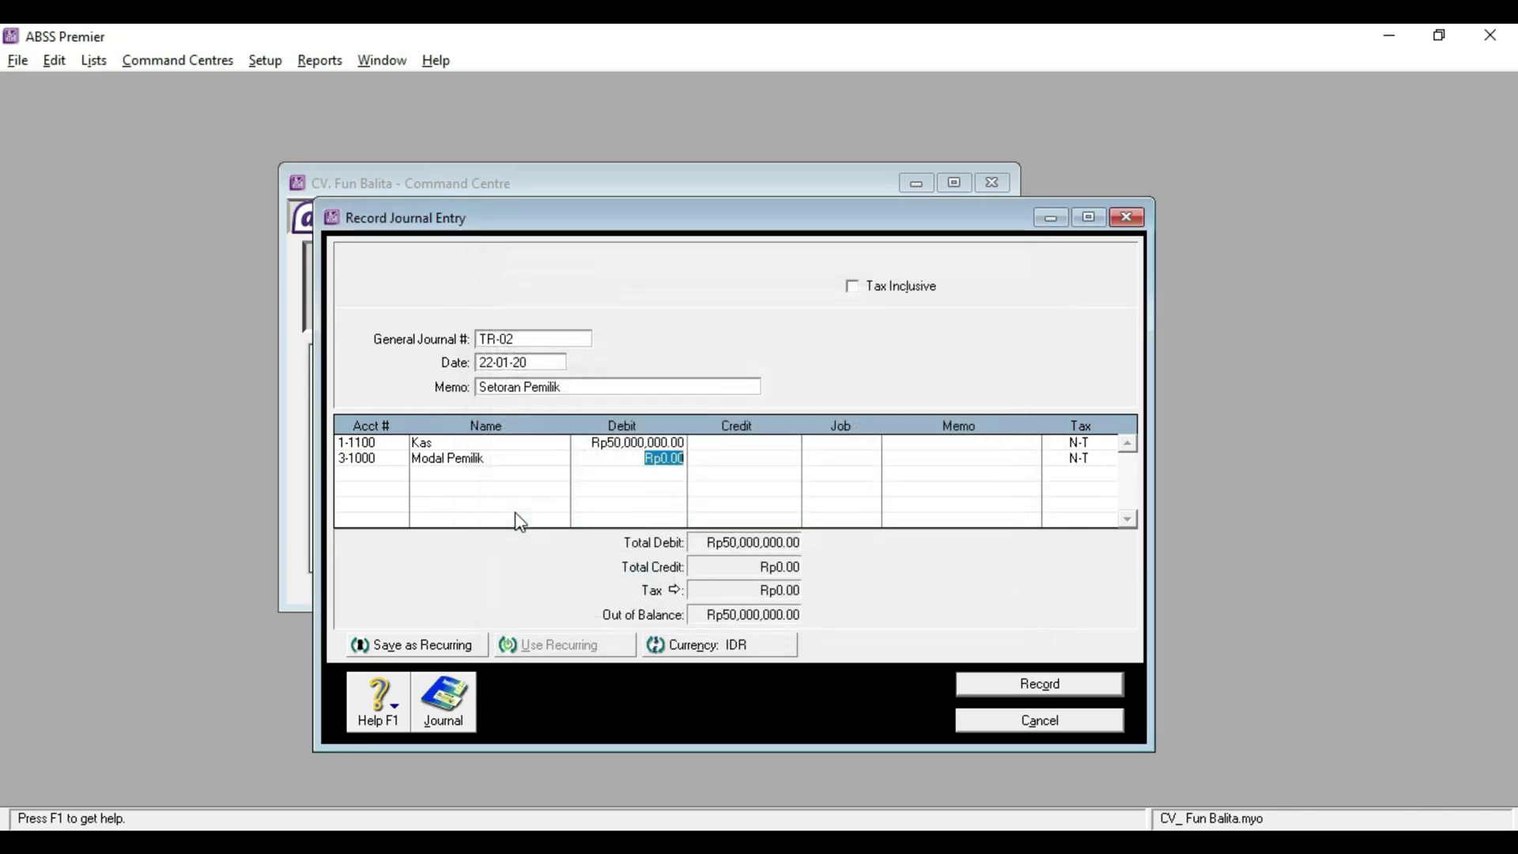
{"action": "key", "text": "Tab"}
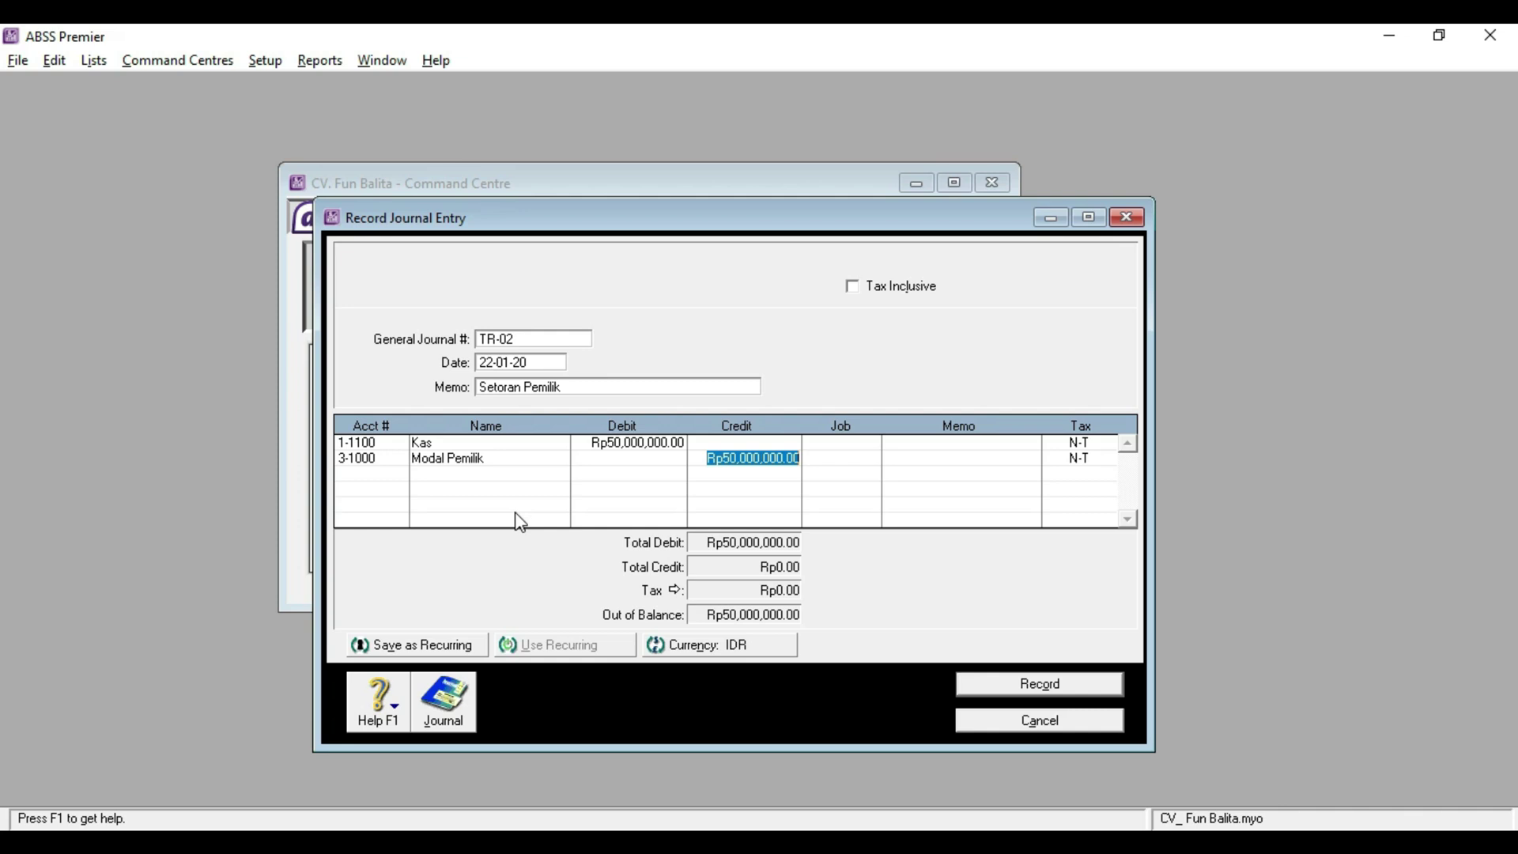
{"action": "key", "text": "Tab"}
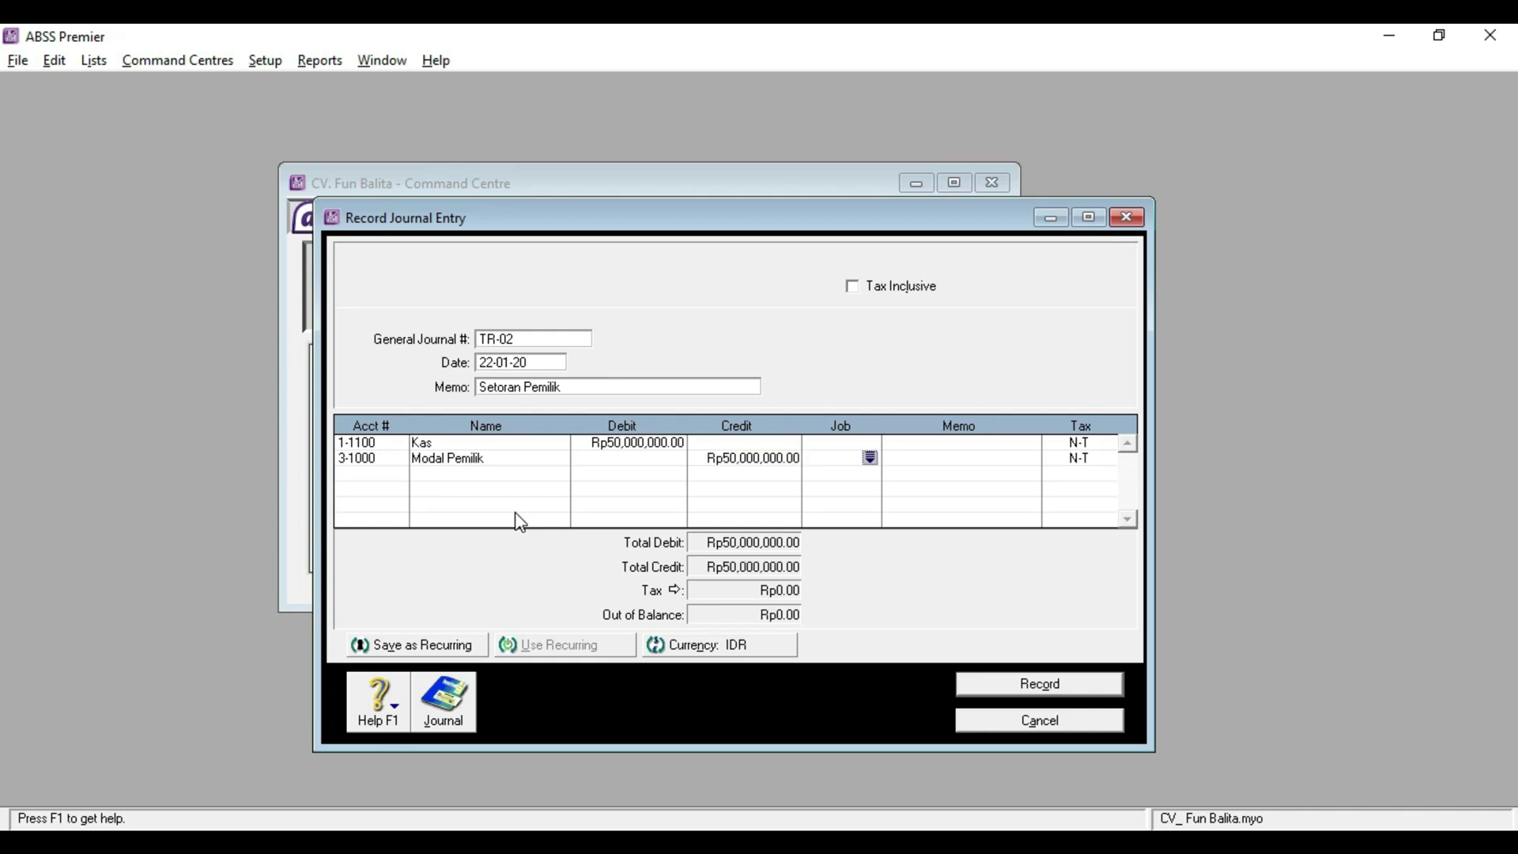
{"action": "left_click", "coordinate": [1041, 685]}
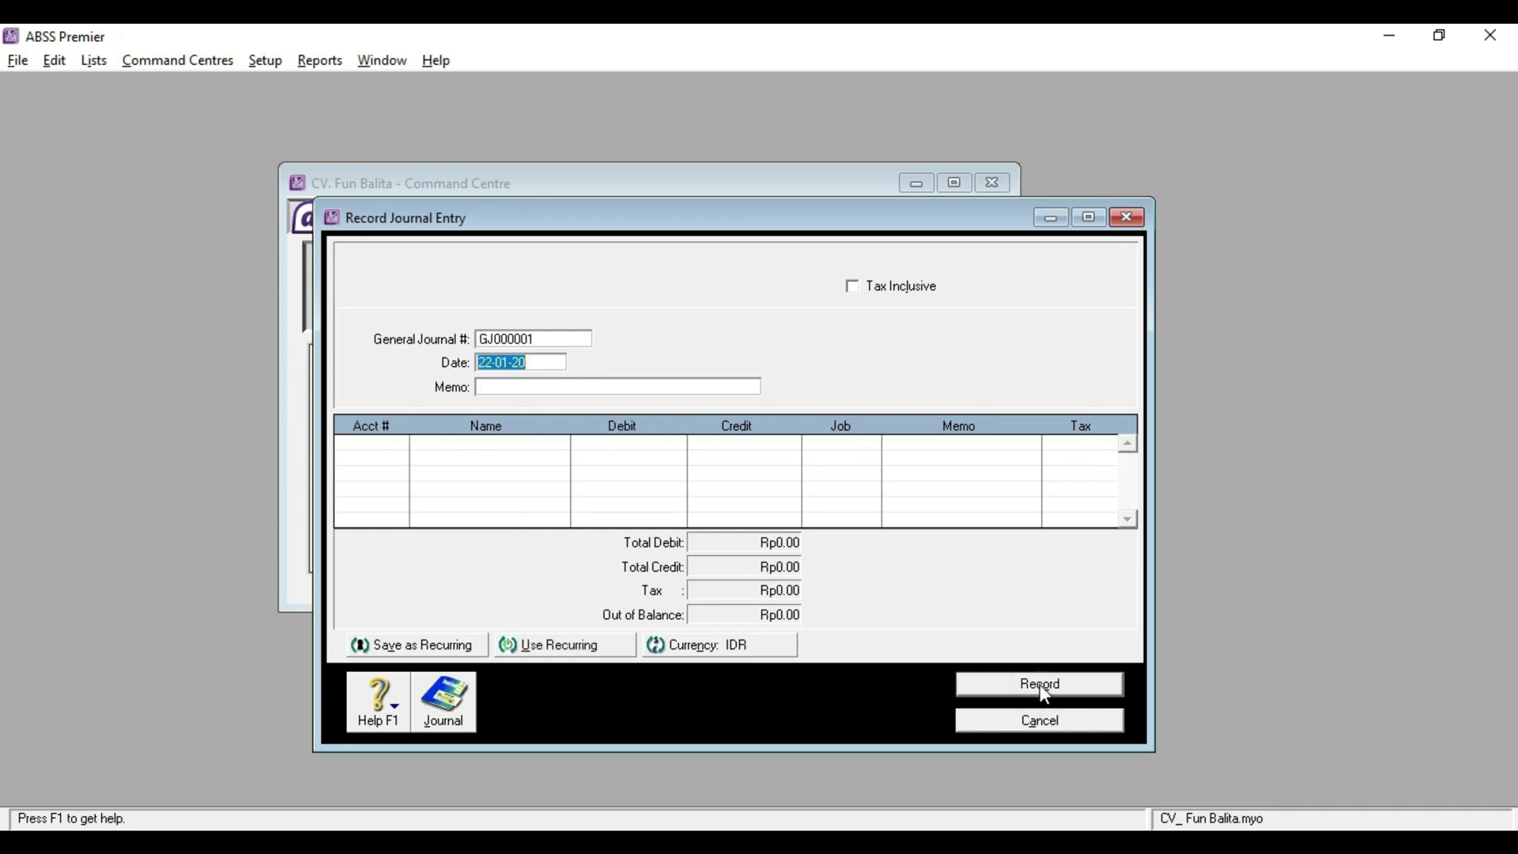
{"action": "left_click", "coordinate": [1028, 721]}
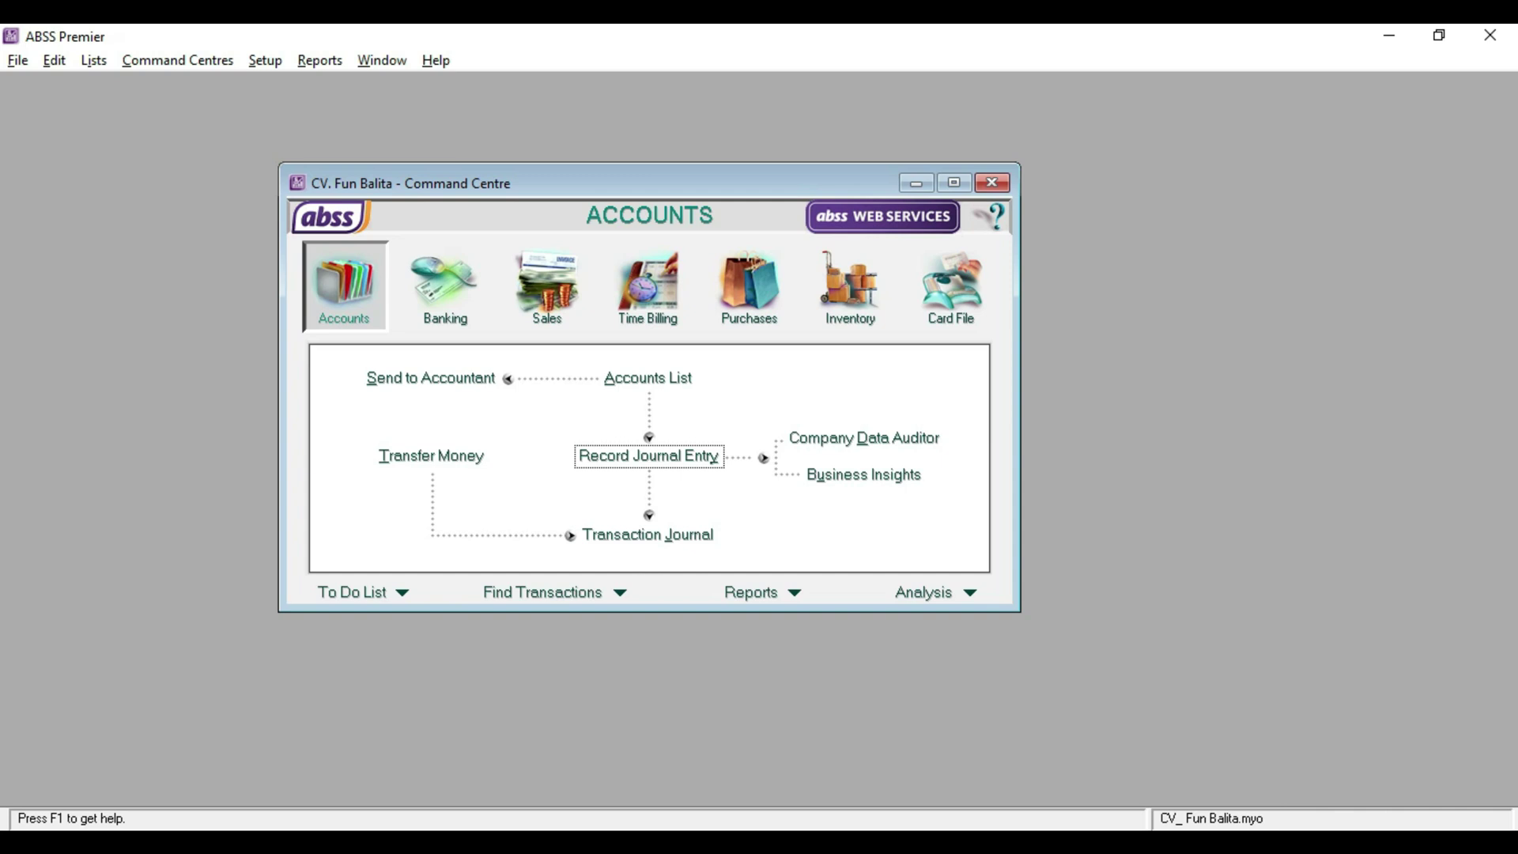
Start general journal entry TL-01 dated 04-01-20 with the memo "Membayar Pemasangan Iklan Radio"
{"action": "left_click", "coordinate": [628, 464]}
{"action": "type", "text": "TL-01"}
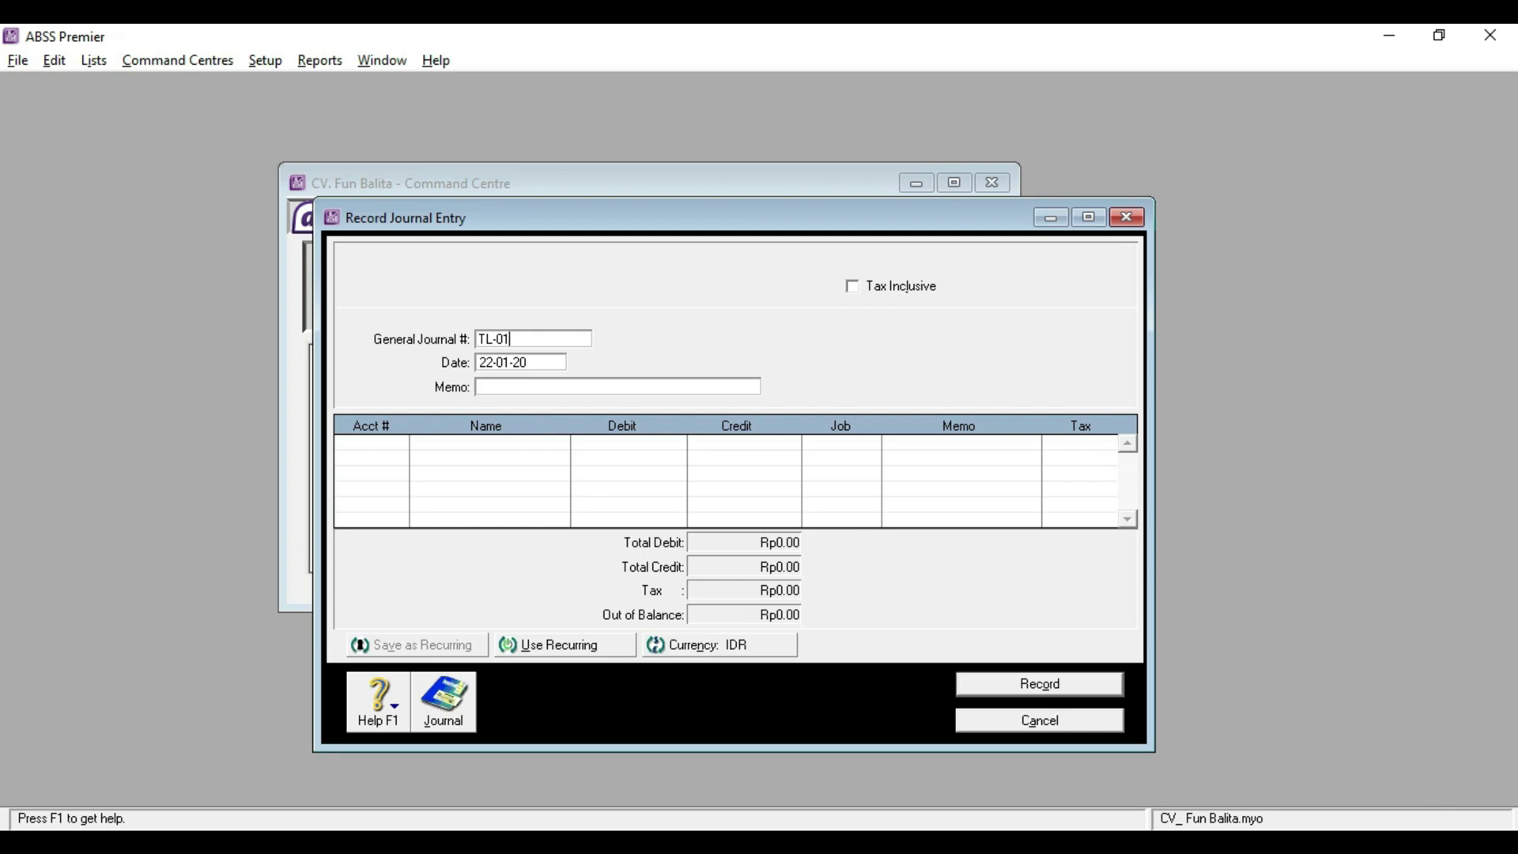
{"action": "key", "text": "Tab"}
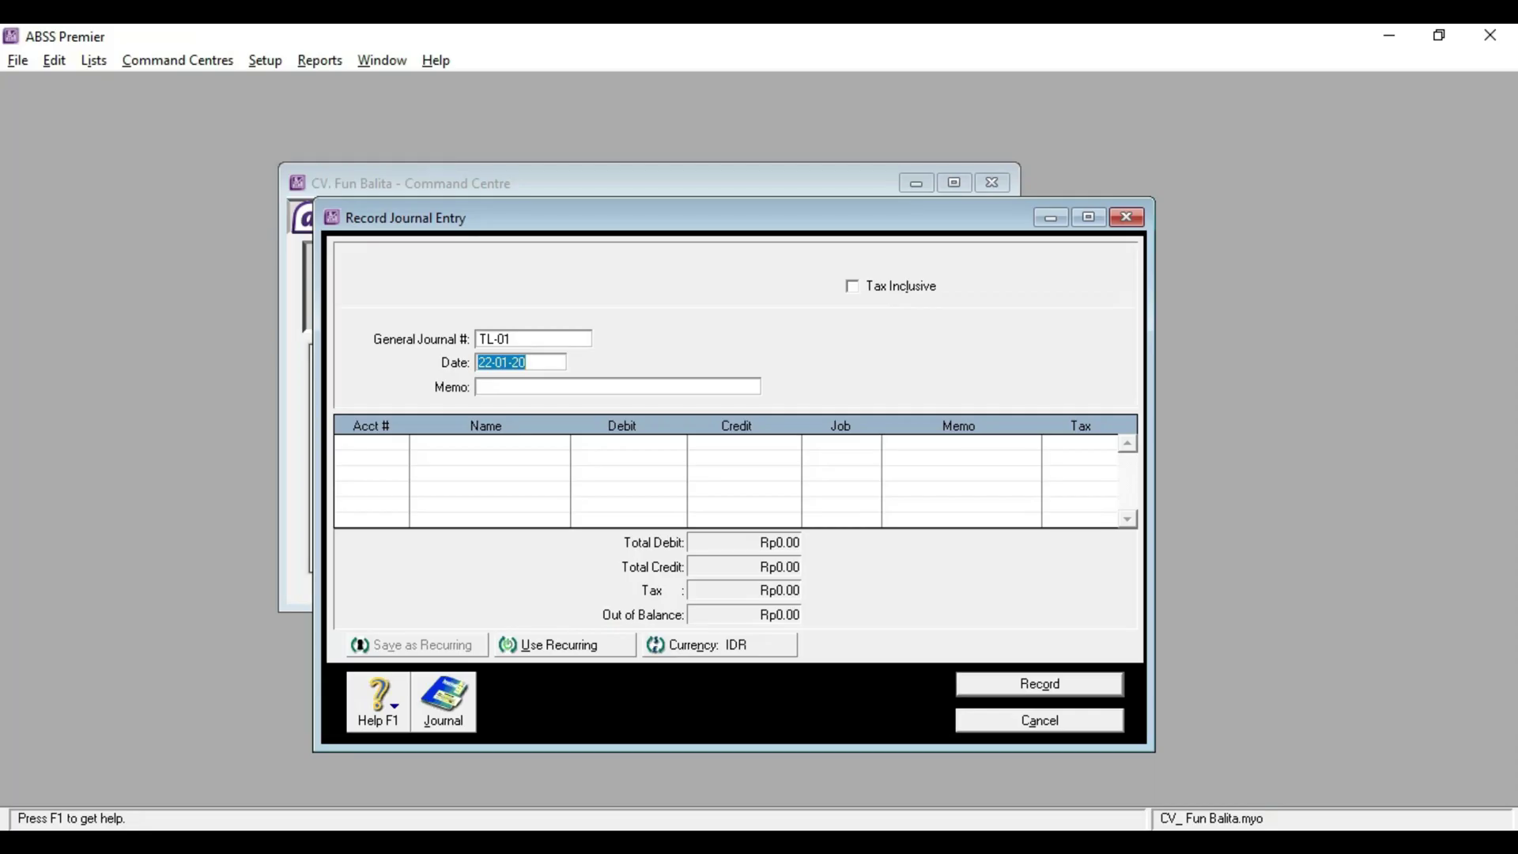
{"action": "type", "text": "04-01-20"}
{"action": "key", "text": "Tab"}
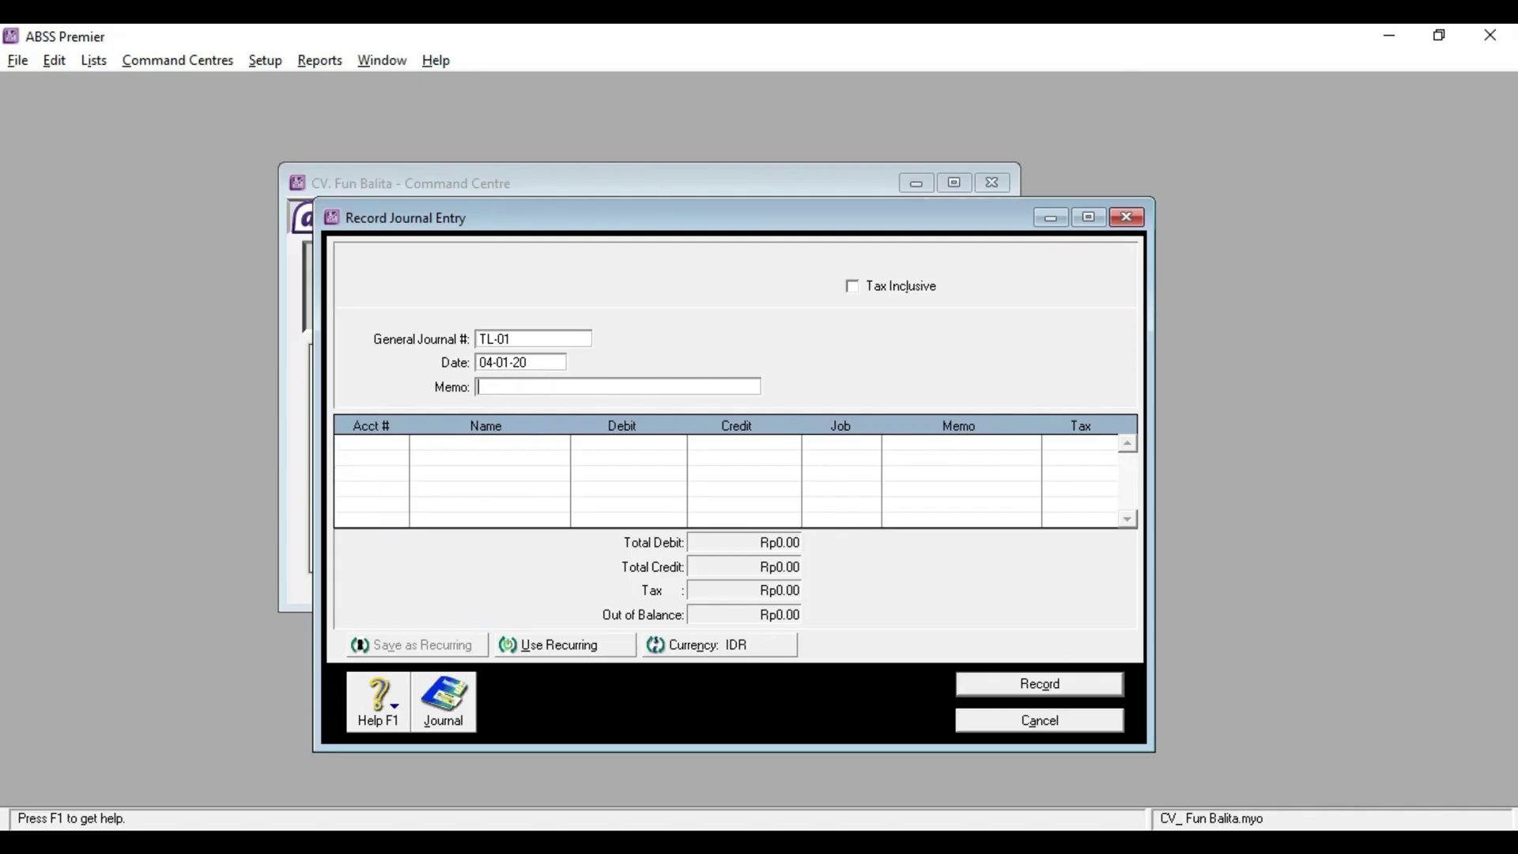
{"action": "type", "text": "Membayar Pemasangan Iklan RAdi"}
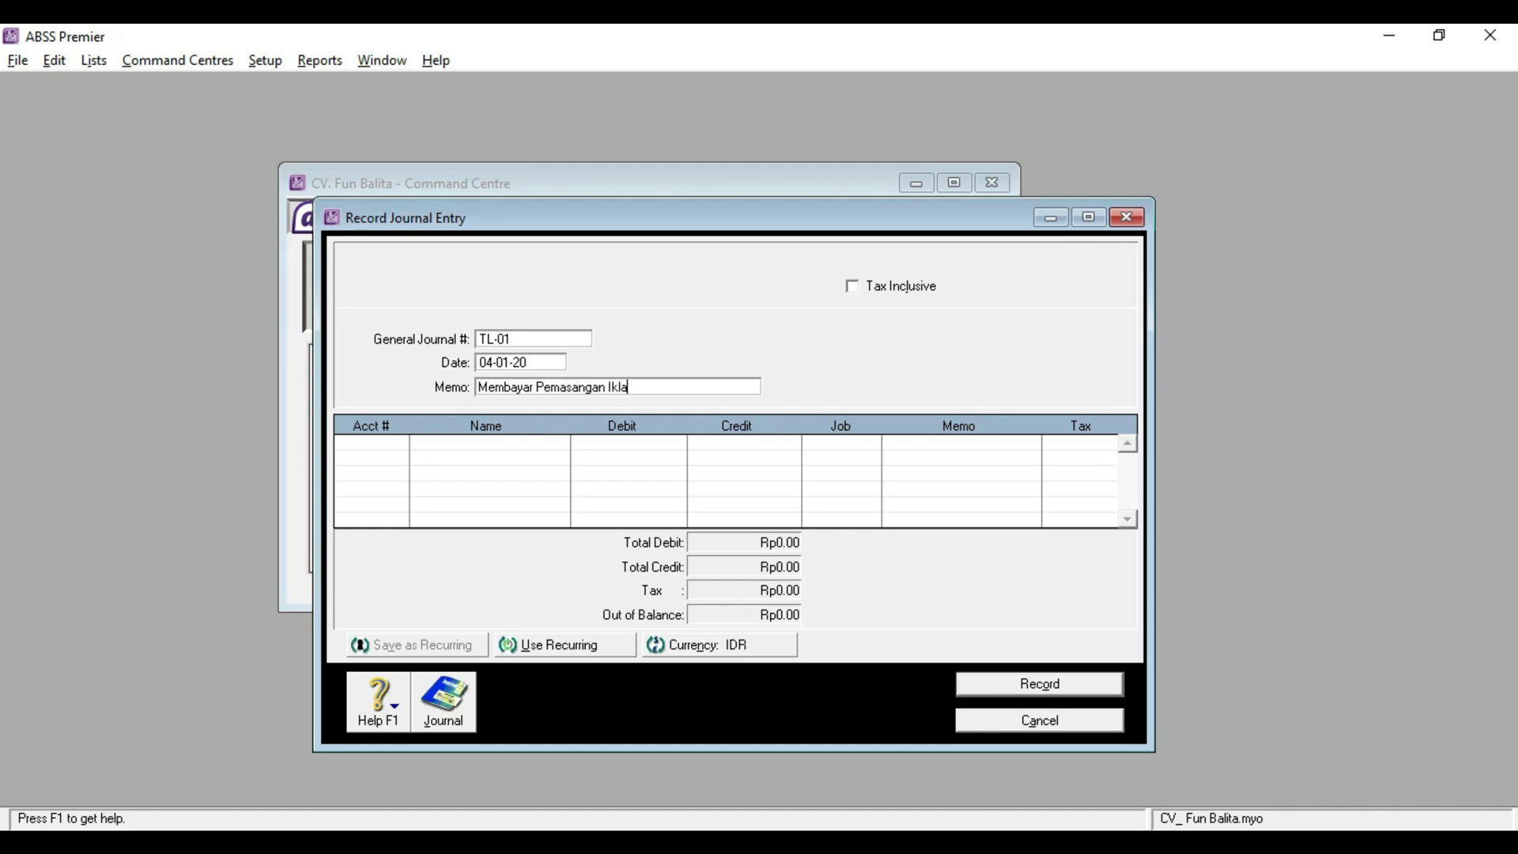
{"action": "key", "text": "BackSpace"}
{"action": "key", "text": "BackSpace"}
{"action": "key", "text": "BackSpace"}
{"action": "type", "text": "adio"}
{"action": "key", "text": "Tab"}
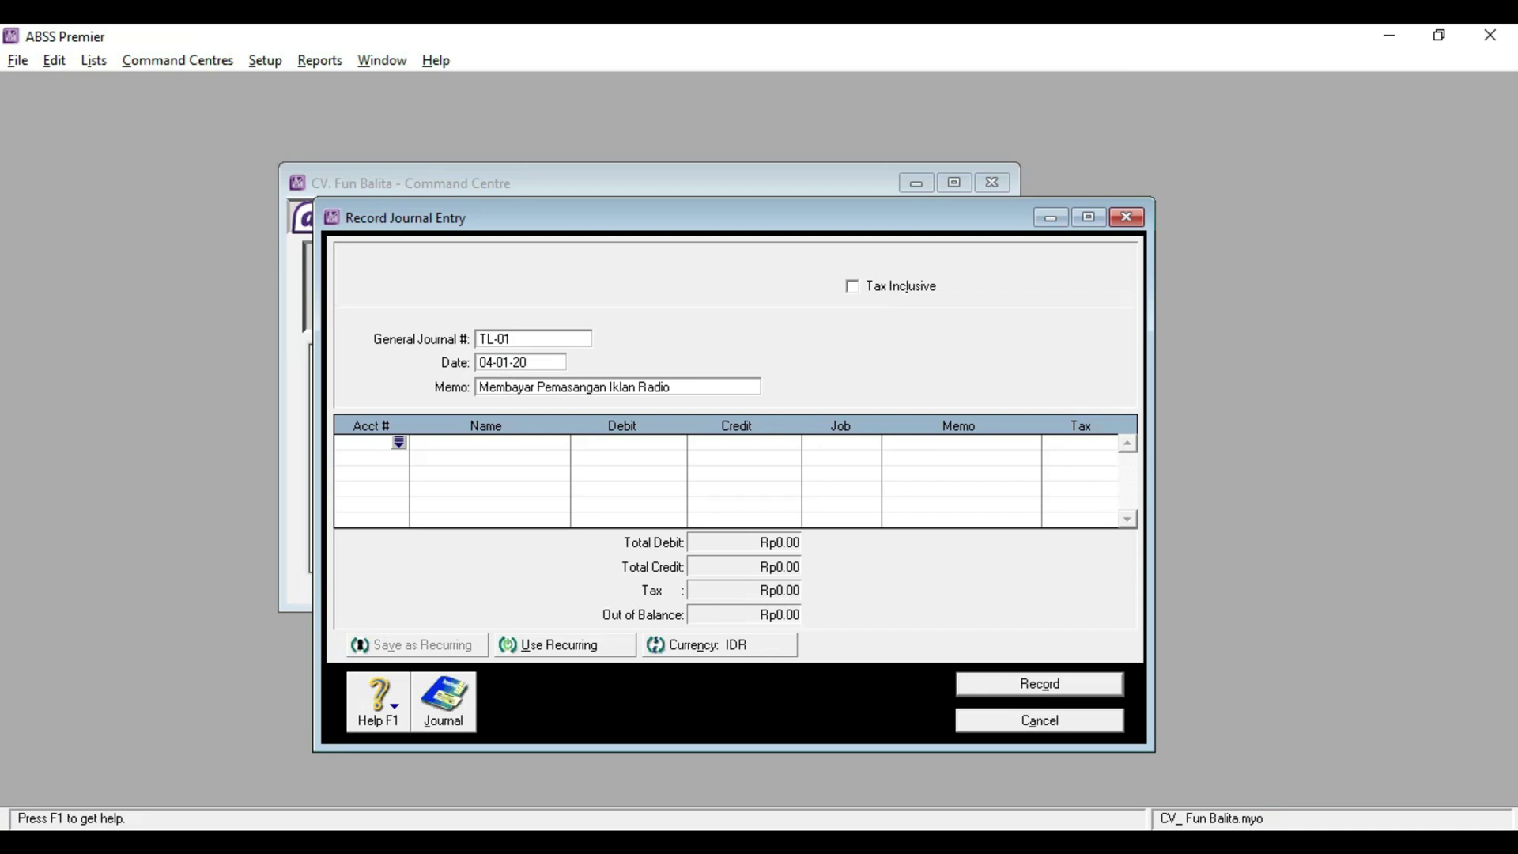
Debit account 6-6000 Biaya Promosi Iklan with Rp250,000 on the first journal line
{"action": "key", "text": "Tab"}
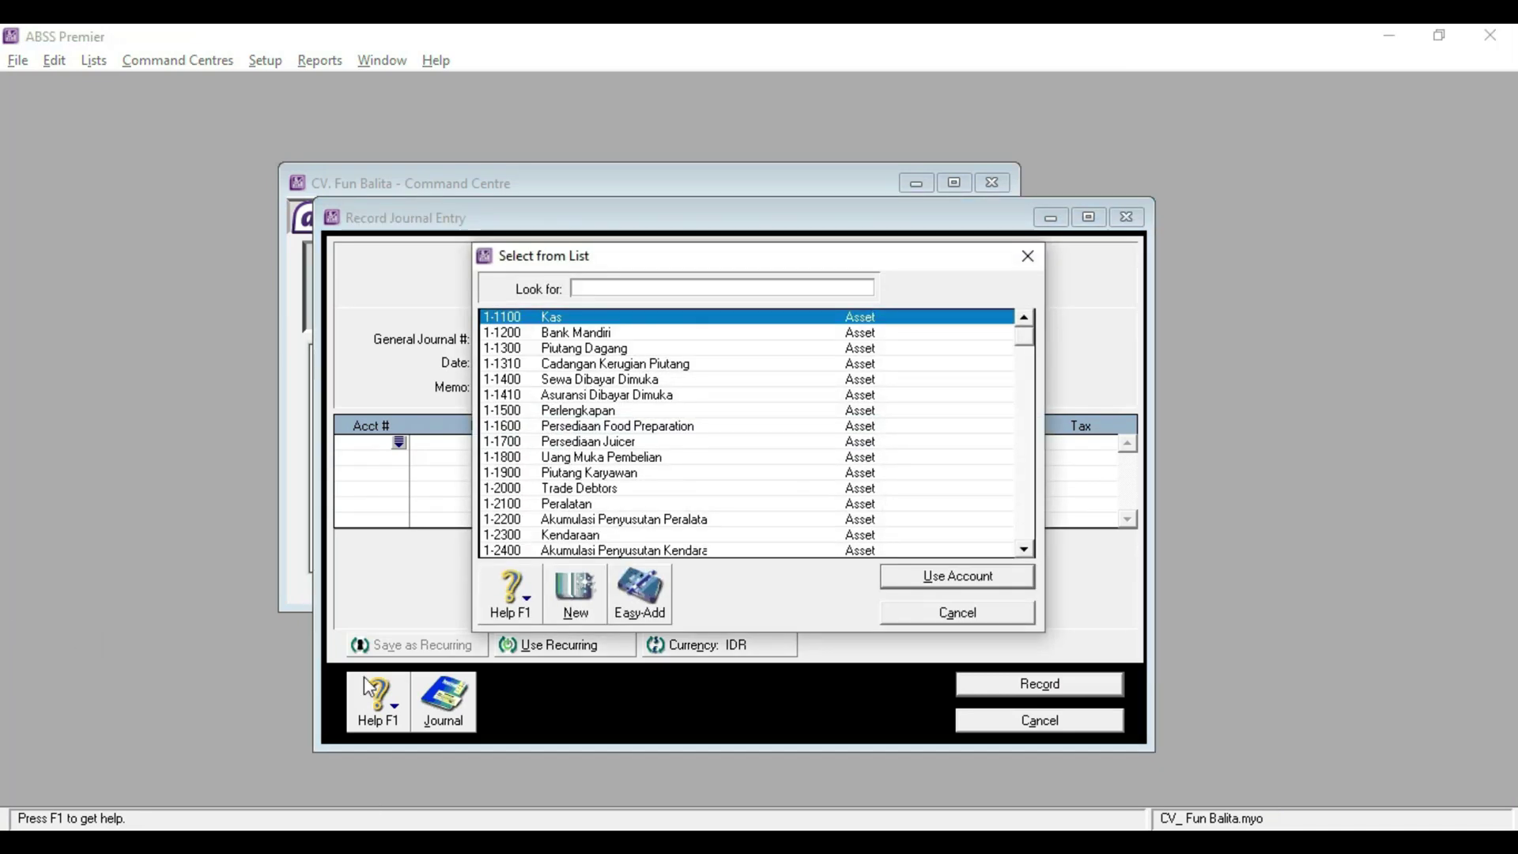
{"action": "type", "text": "6-5200"}
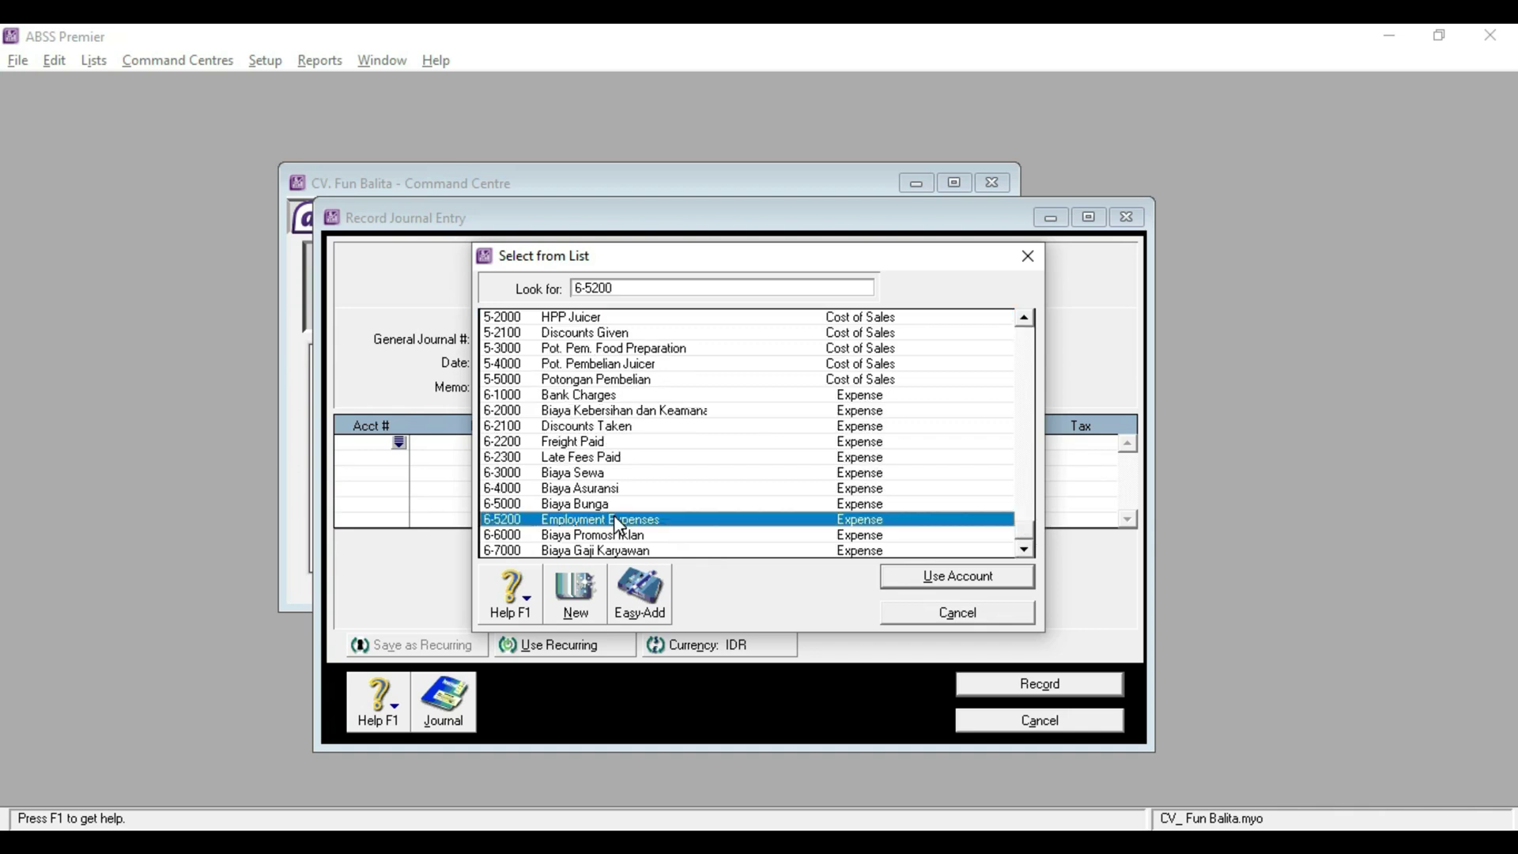
{"action": "left_click", "coordinate": [536, 534]}
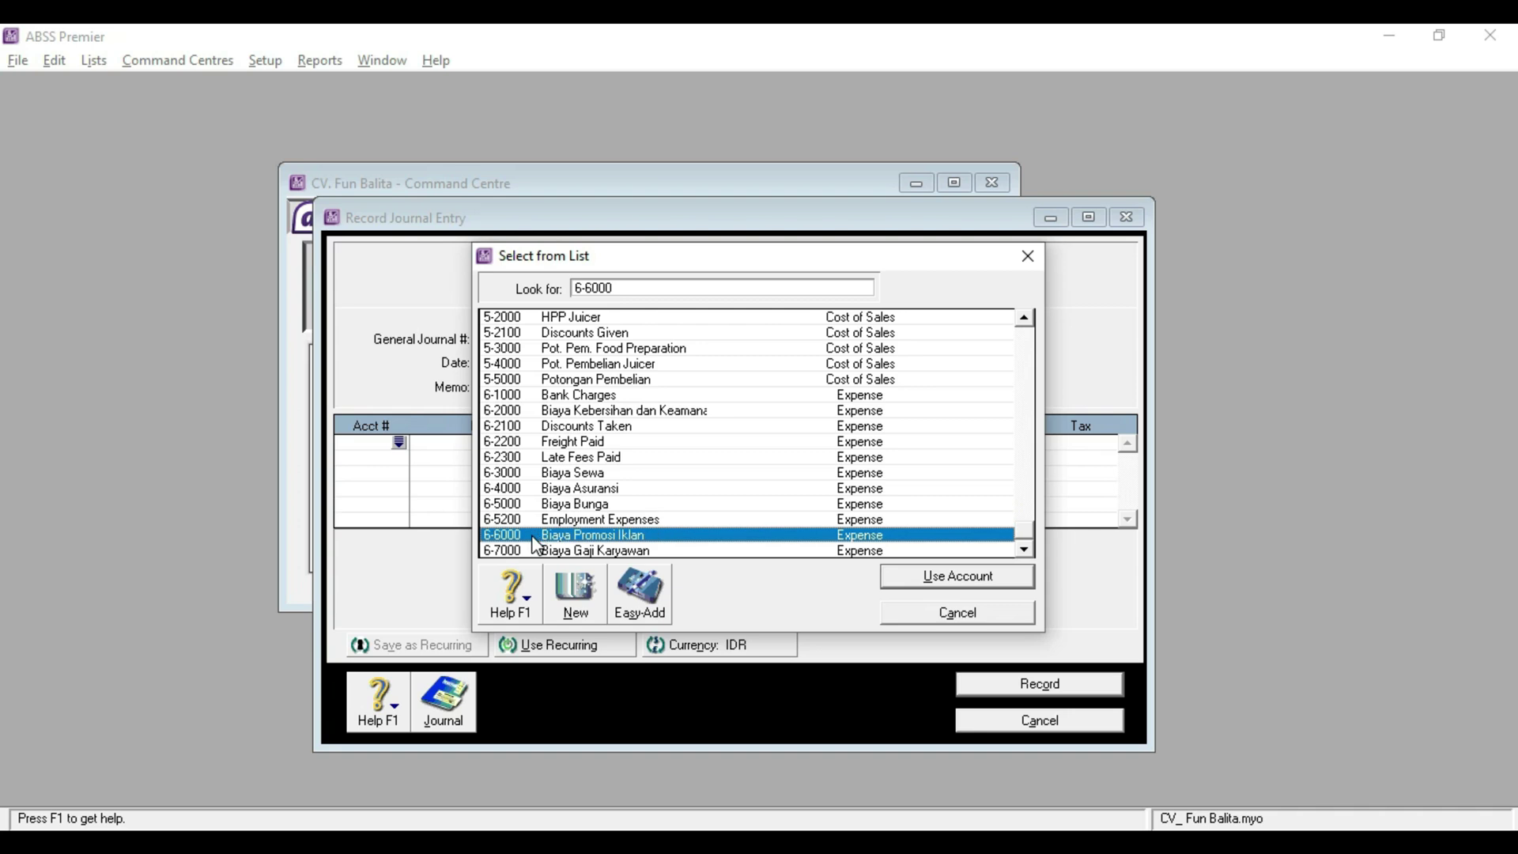
{"action": "double_click", "coordinate": [534, 536]}
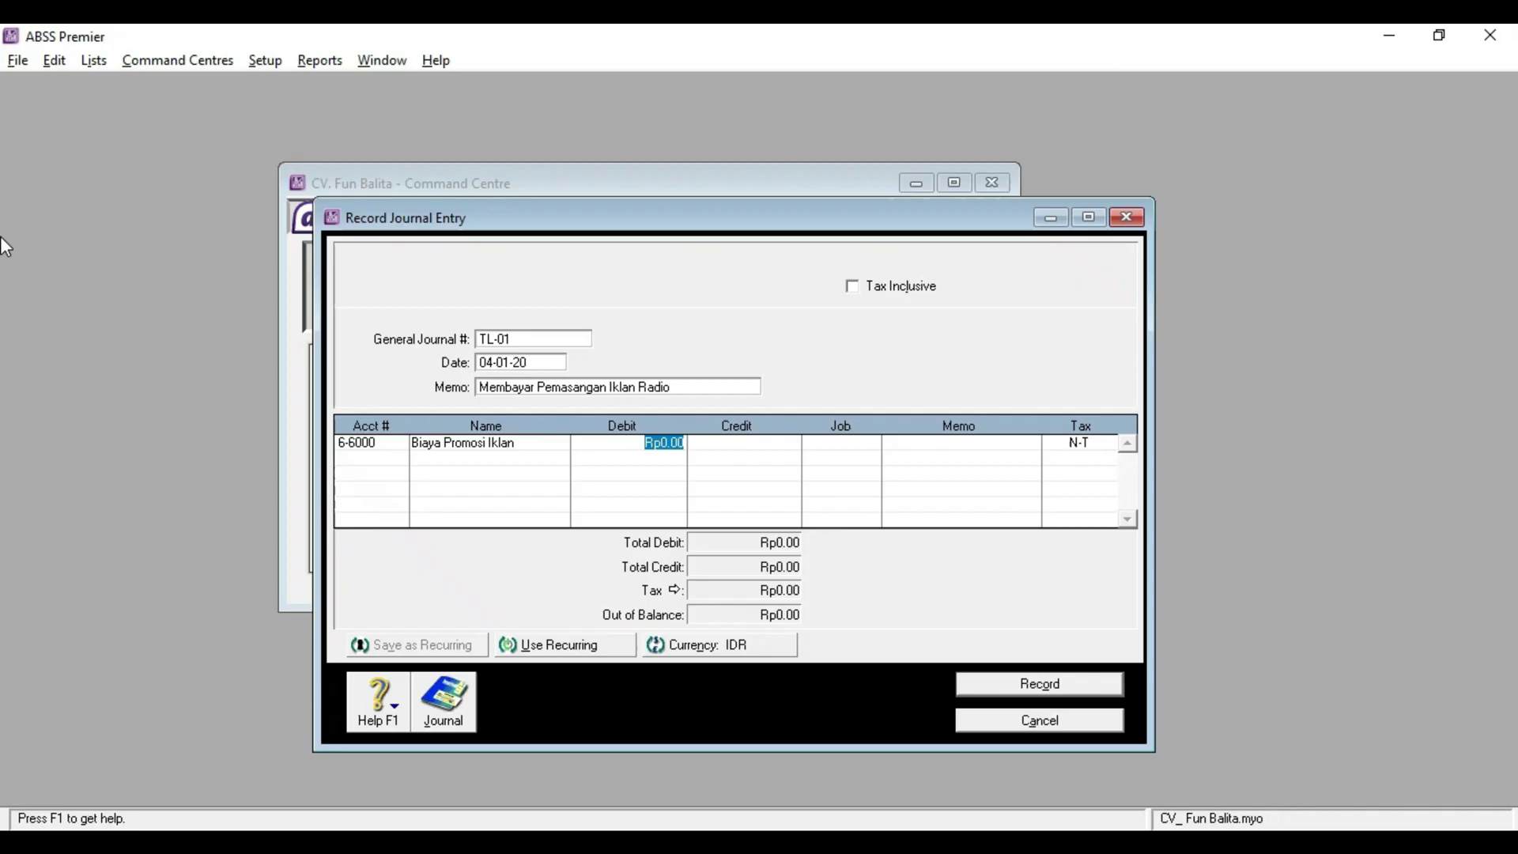
{"action": "type", "text": "250,000"}
{"action": "key", "text": "Tab"}
{"action": "key", "text": "Tab"}
{"action": "key", "text": "Tab"}
{"action": "key", "text": "Tab"}
{"action": "key", "text": "Tab"}
Credit account 1-1100 Kas with Rp250,000 on the second line of the radio advertising entry
{"action": "type", "text": "ka"}
{"action": "key", "text": "BackSpace"}
{"action": "key", "text": "BackSpace"}
{"action": "key", "text": "Tab"}
{"action": "key", "text": "Return"}
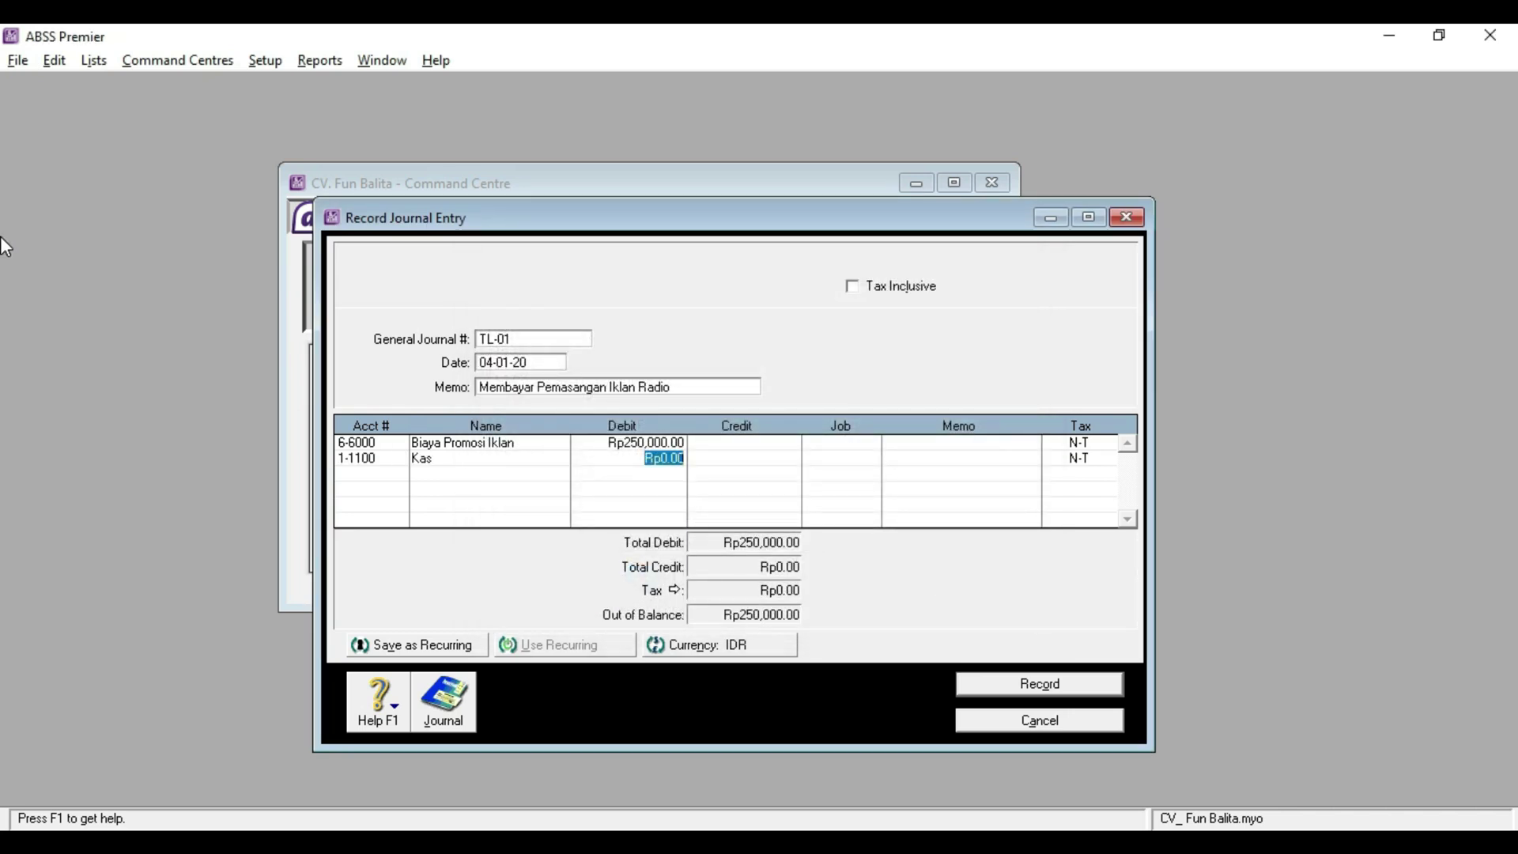
{"action": "key", "text": "Tab"}
{"action": "key", "text": "Tab"}
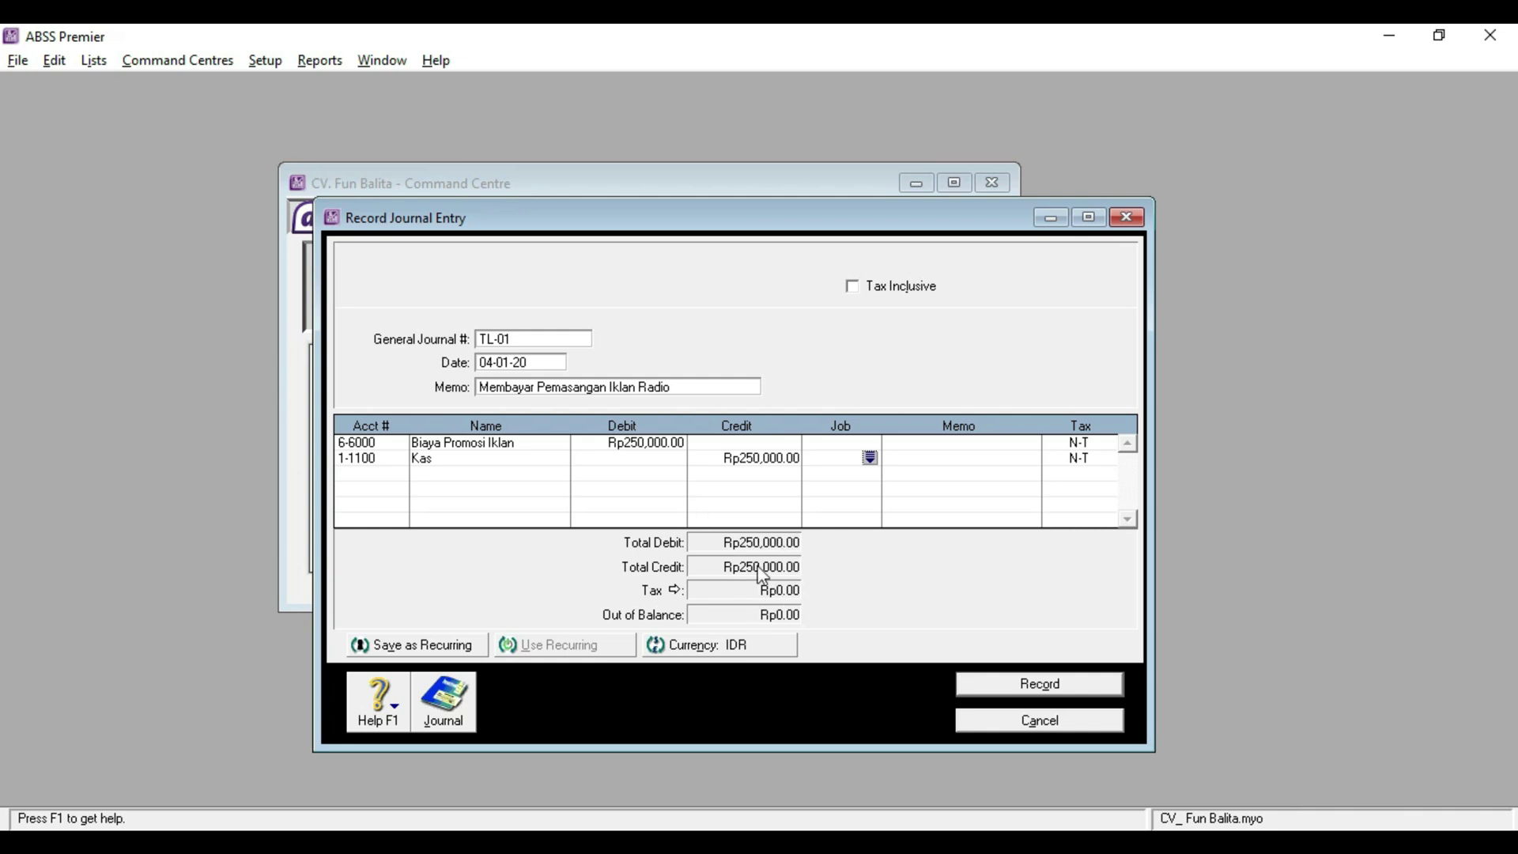
Record the radio advertising entry and close the journal form, then advance the PowerPoint slide show to the TL-02 cash-out slip
{"action": "left_click", "coordinate": [1022, 685]}
{"action": "left_click", "coordinate": [1028, 720]}
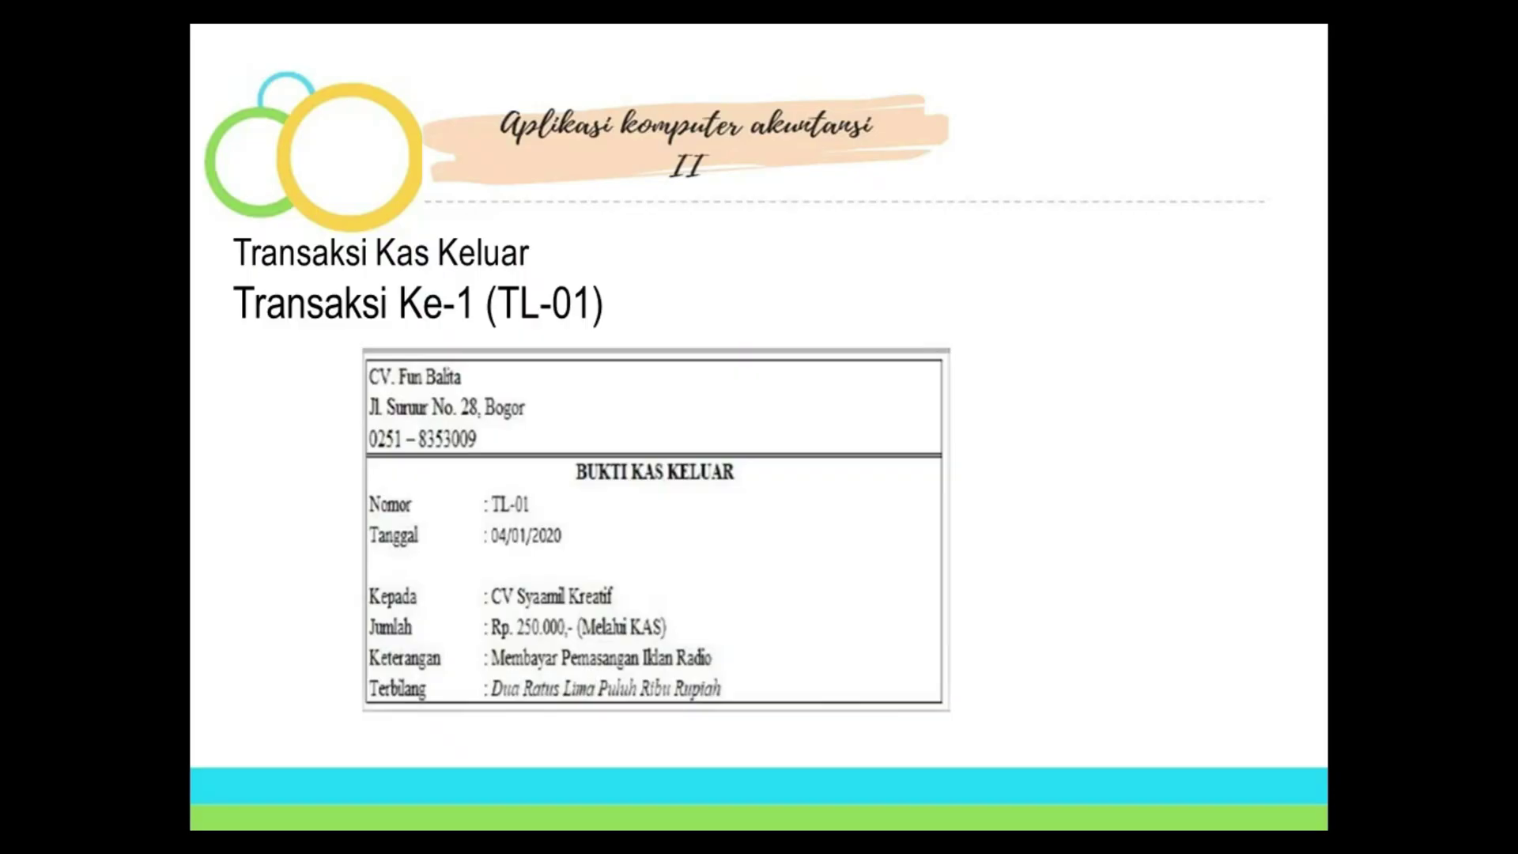
{"action": "key", "text": "Right"}
{"action": "key", "text": "Right"}
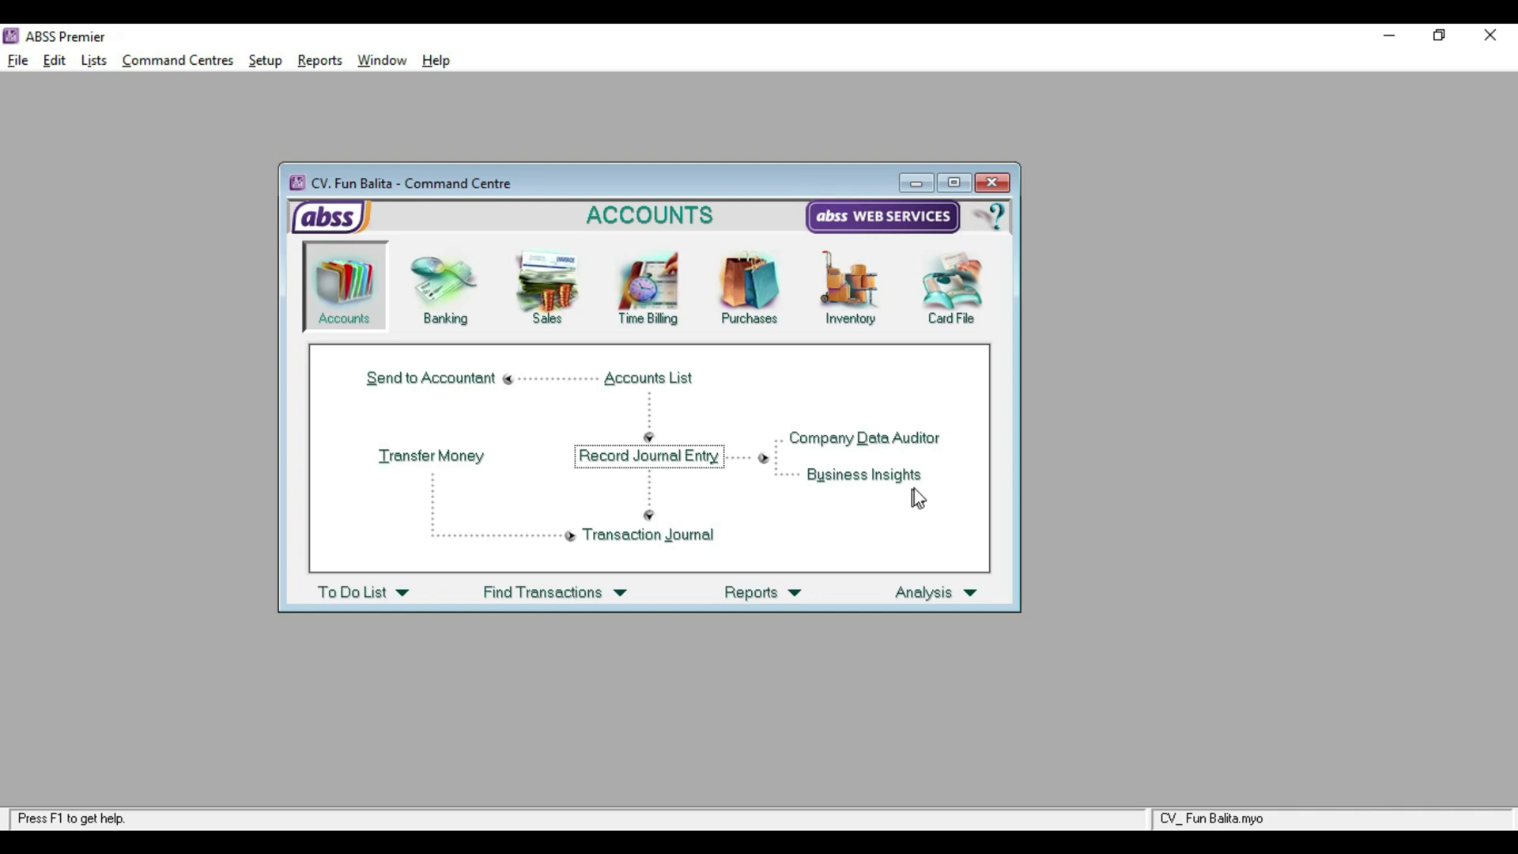
Start general journal entry TL-02 dated 08-01-20 with the memo "Membayar Biaya Kebersihan dan Keamanan"
{"action": "left_click", "coordinate": [647, 457]}
{"action": "double_click", "coordinate": [544, 342]}
{"action": "type", "text": "TL-02"}
{"action": "key", "text": "Tab"}
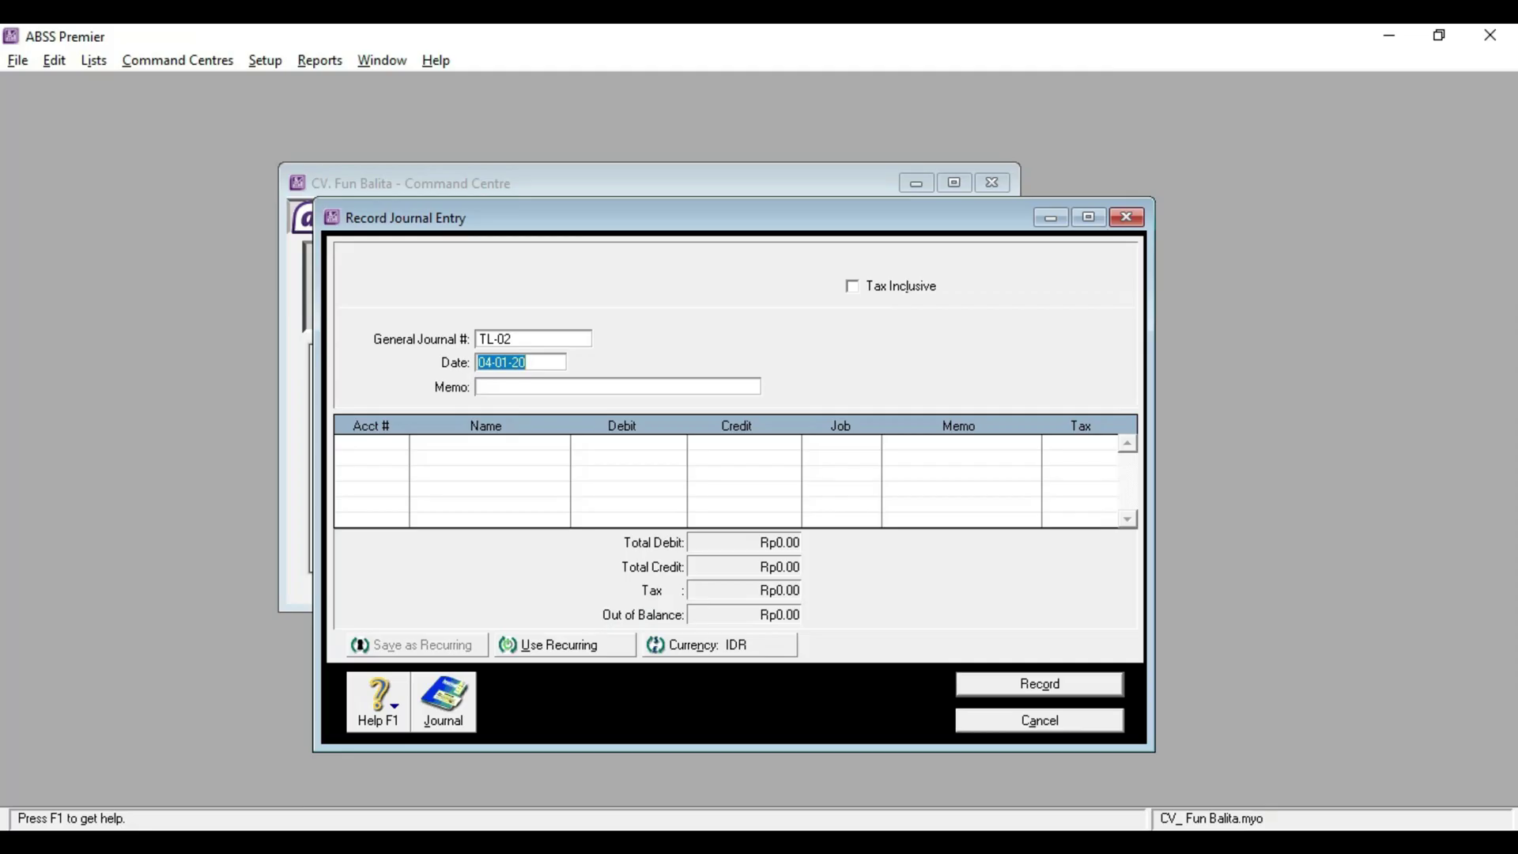
{"action": "type", "text": "0"}
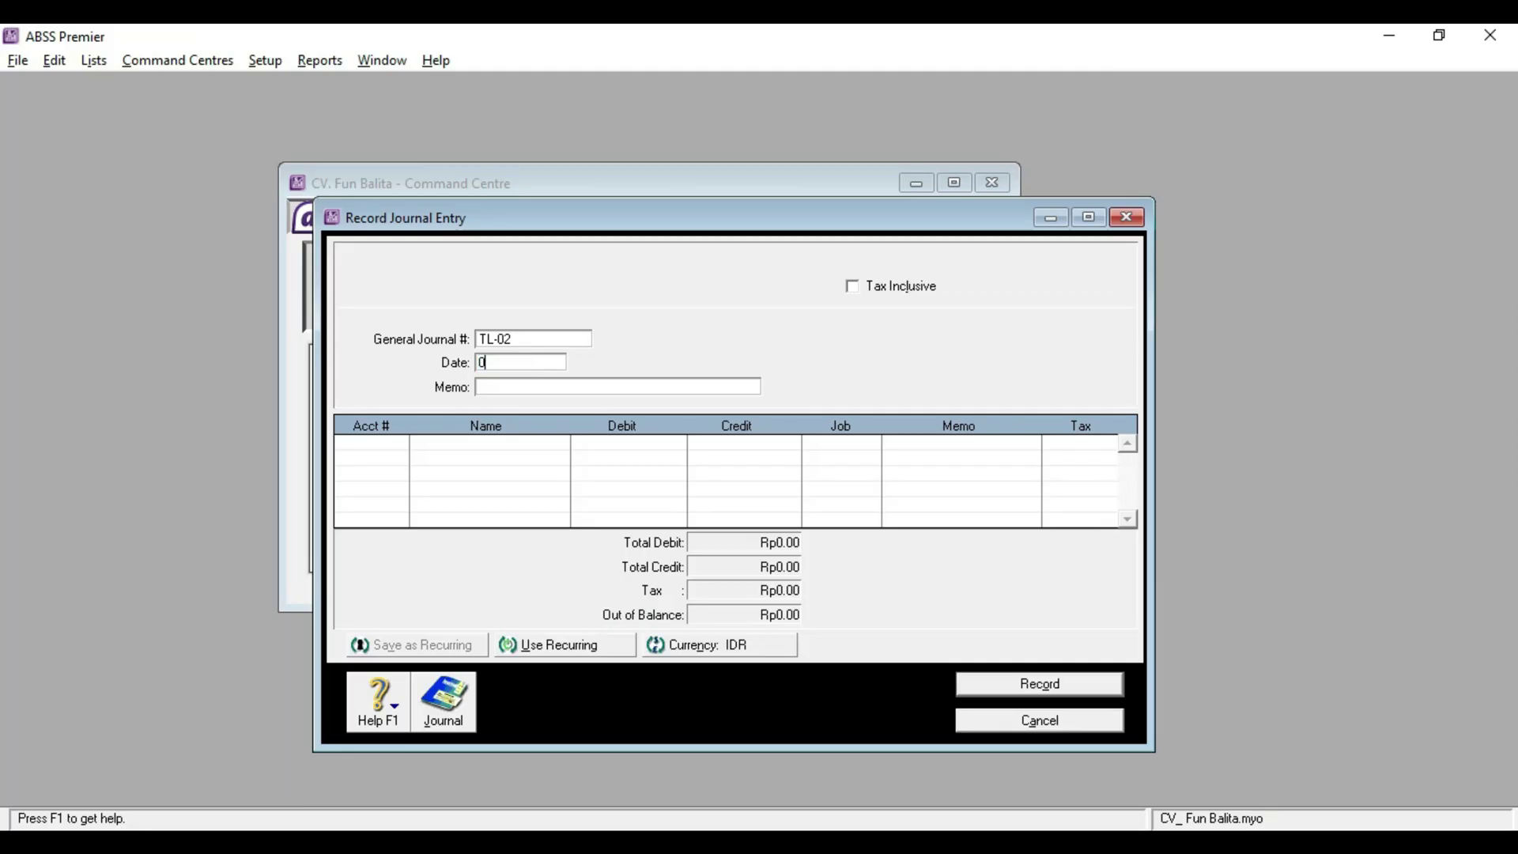
{"action": "type", "text": "8-01-20"}
{"action": "key", "text": "Tab"}
{"action": "type", "text": "M"}
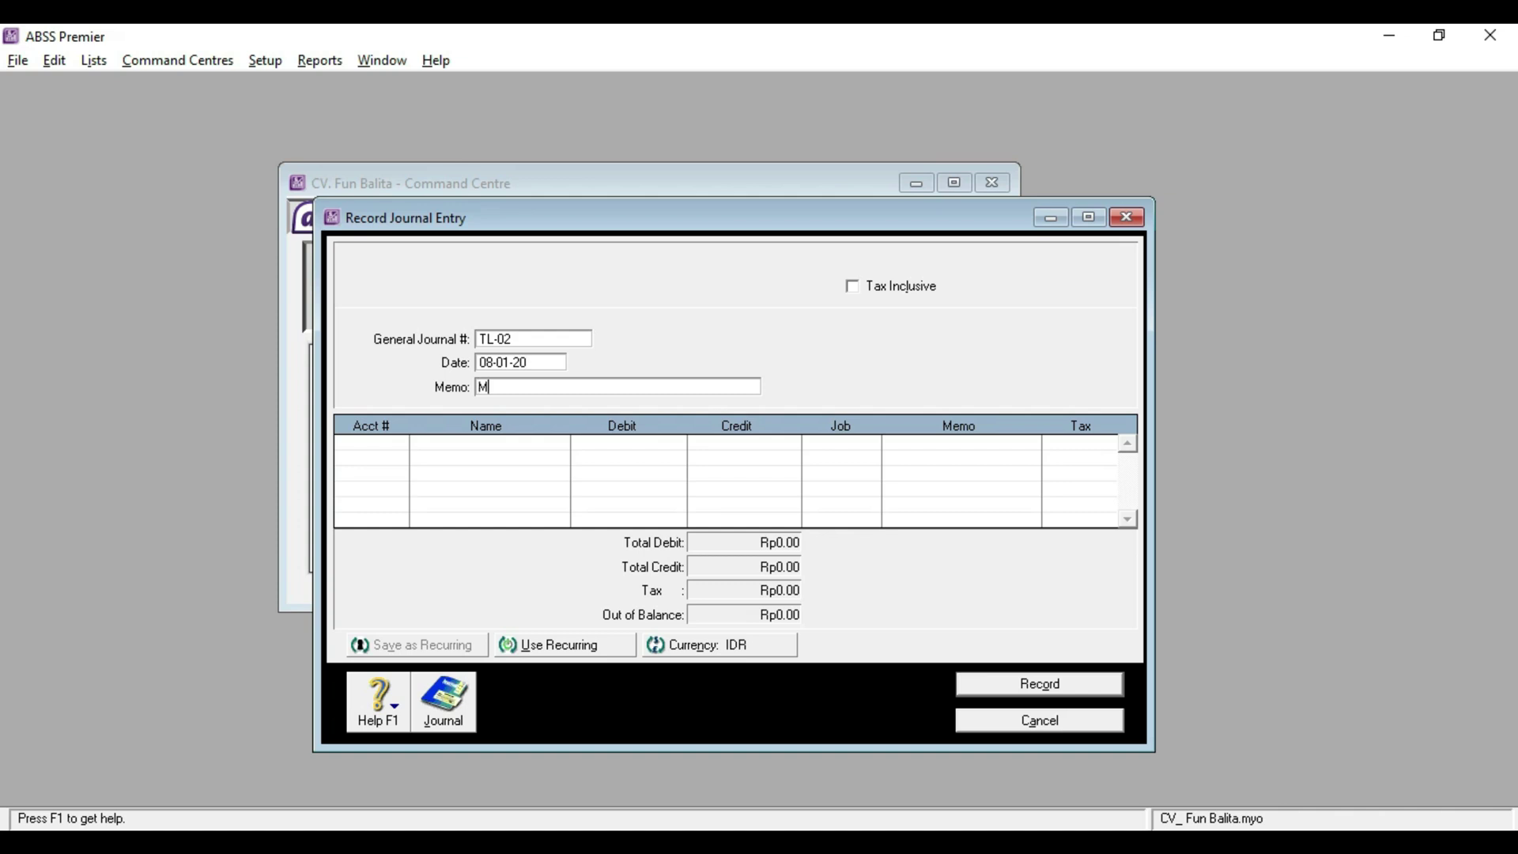
{"action": "type", "text": "embayar Biaya Kebersihan dan Keamanan"}
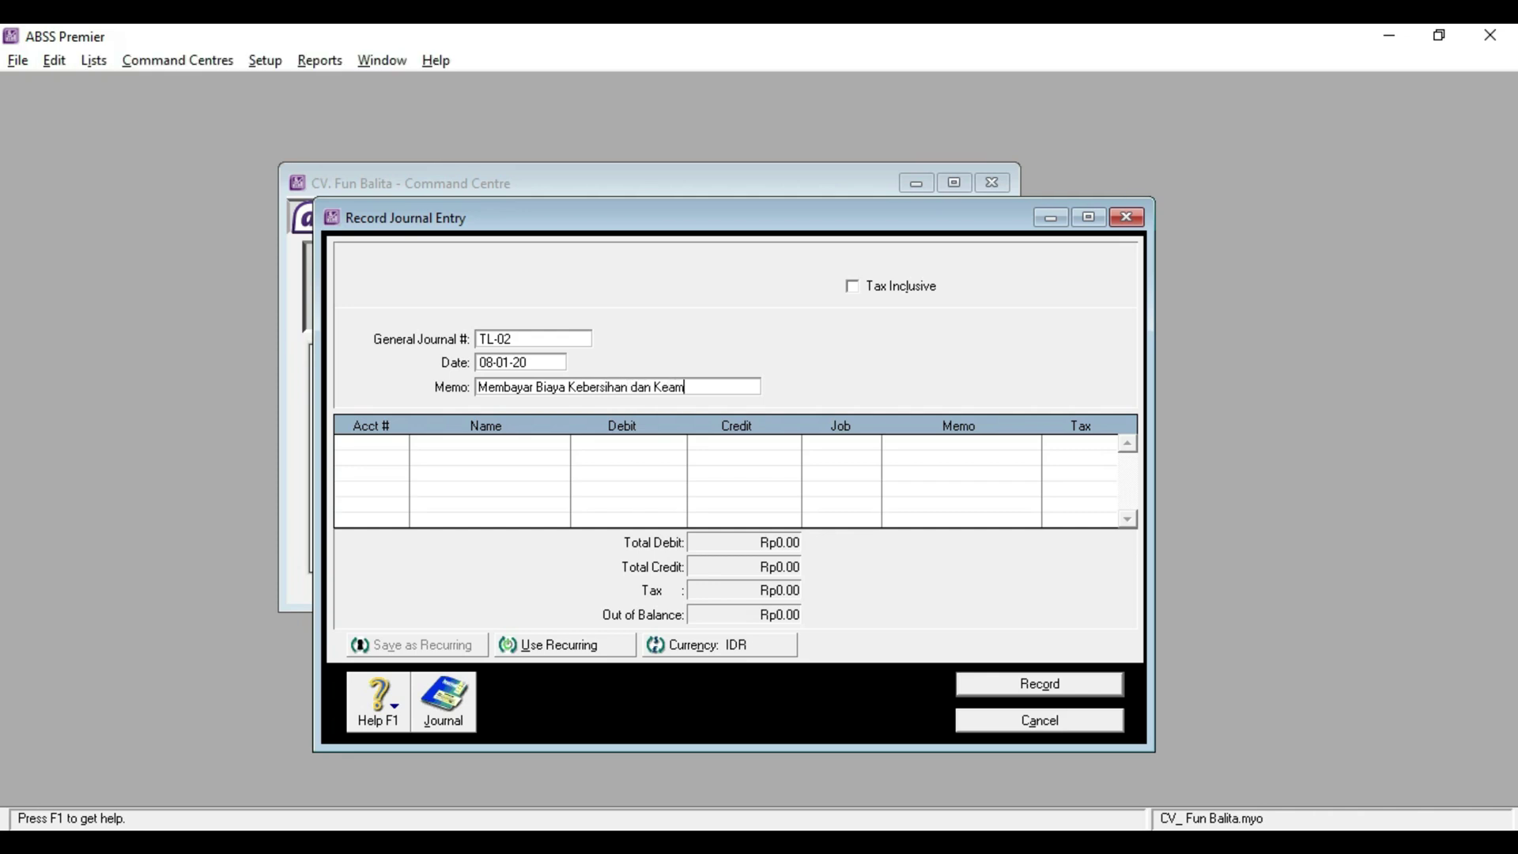
Debit account 6-2000 Biaya Kebersihan dan Keamanan with Rp60,000 on the first journal line, checking the amount on the transaction slide
{"action": "left_click", "coordinate": [354, 445]}
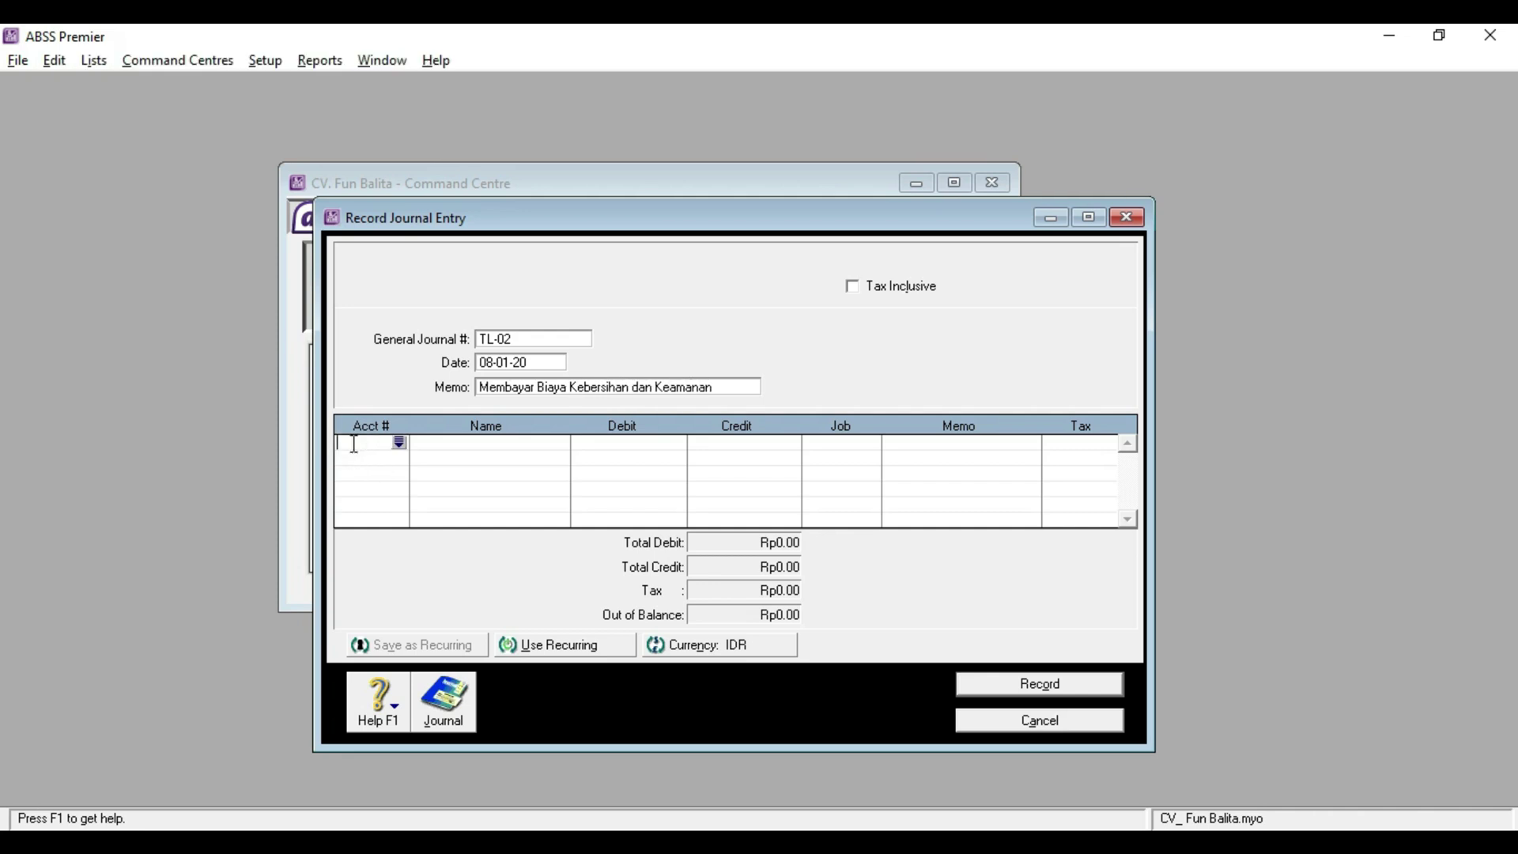
{"action": "key", "text": "Tab"}
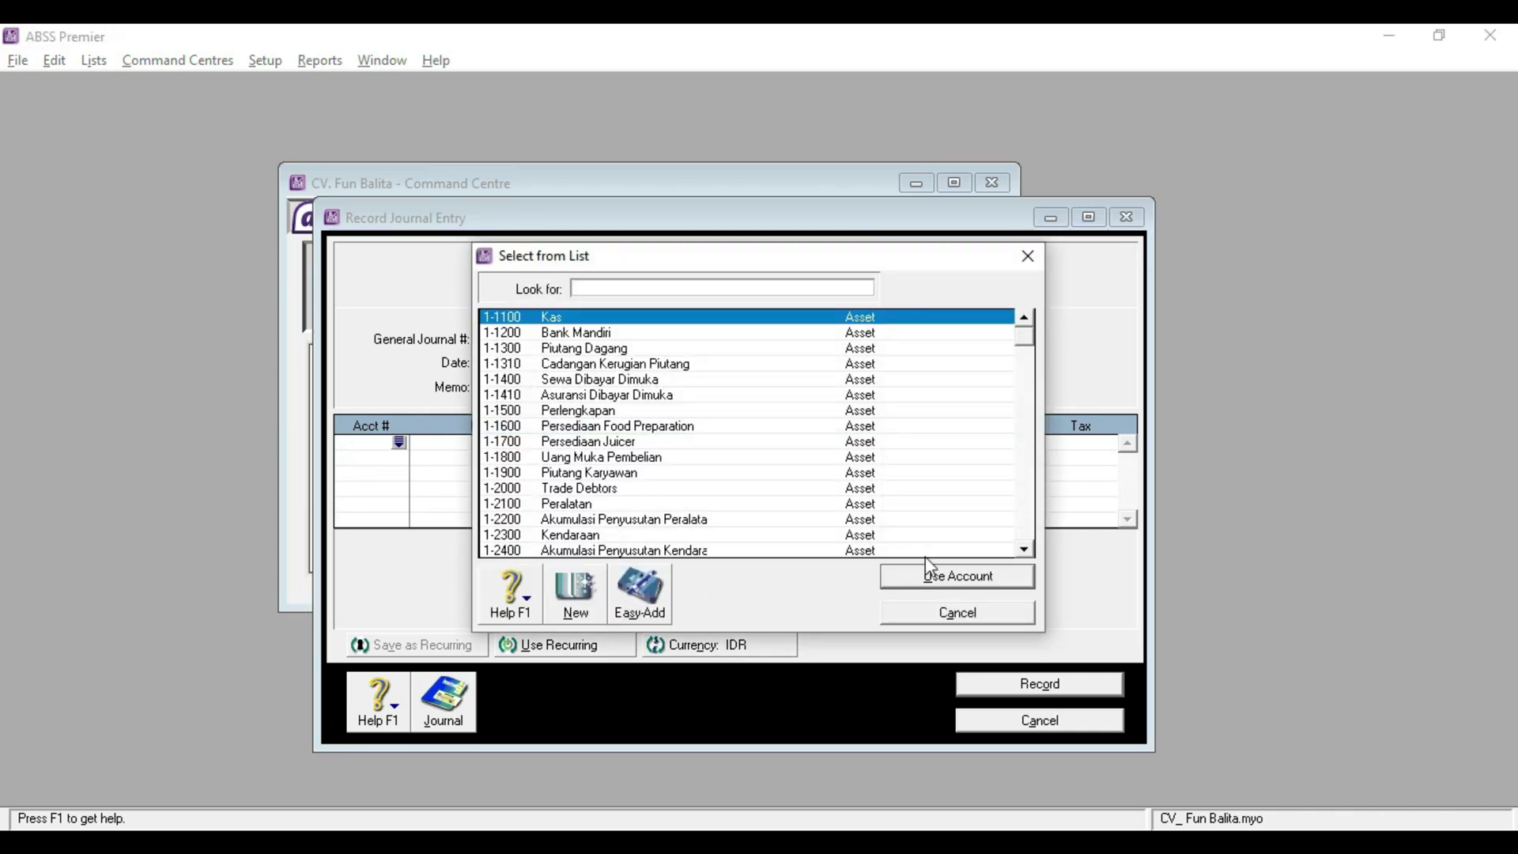
{"action": "scroll", "coordinate": [589, 486], "scroll_direction": "down", "scroll_amount": 10}
{"action": "left_click", "coordinate": [593, 413]}
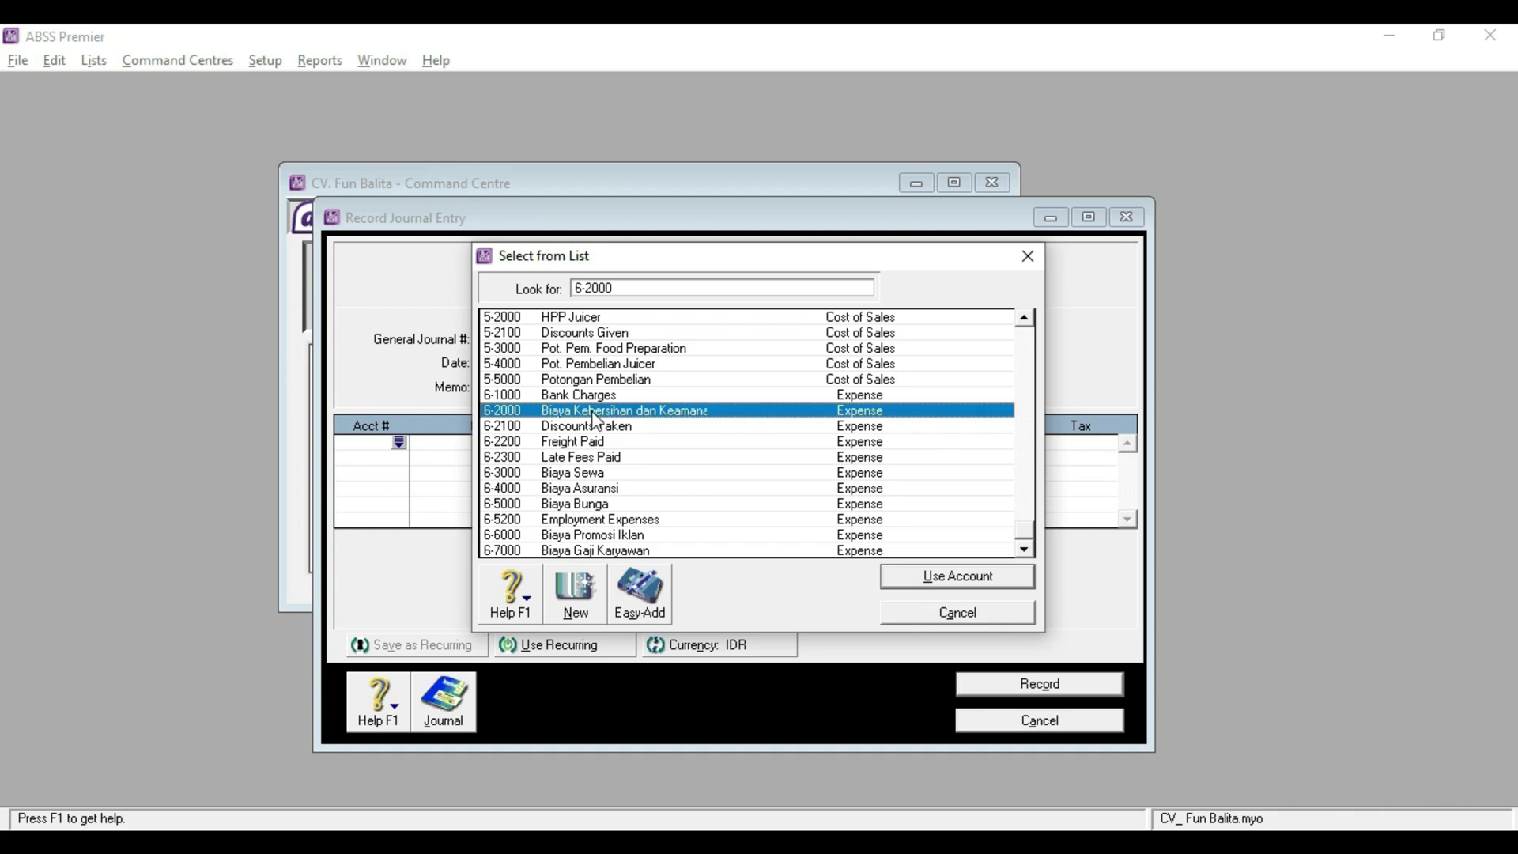
{"action": "double_click", "coordinate": [553, 412]}
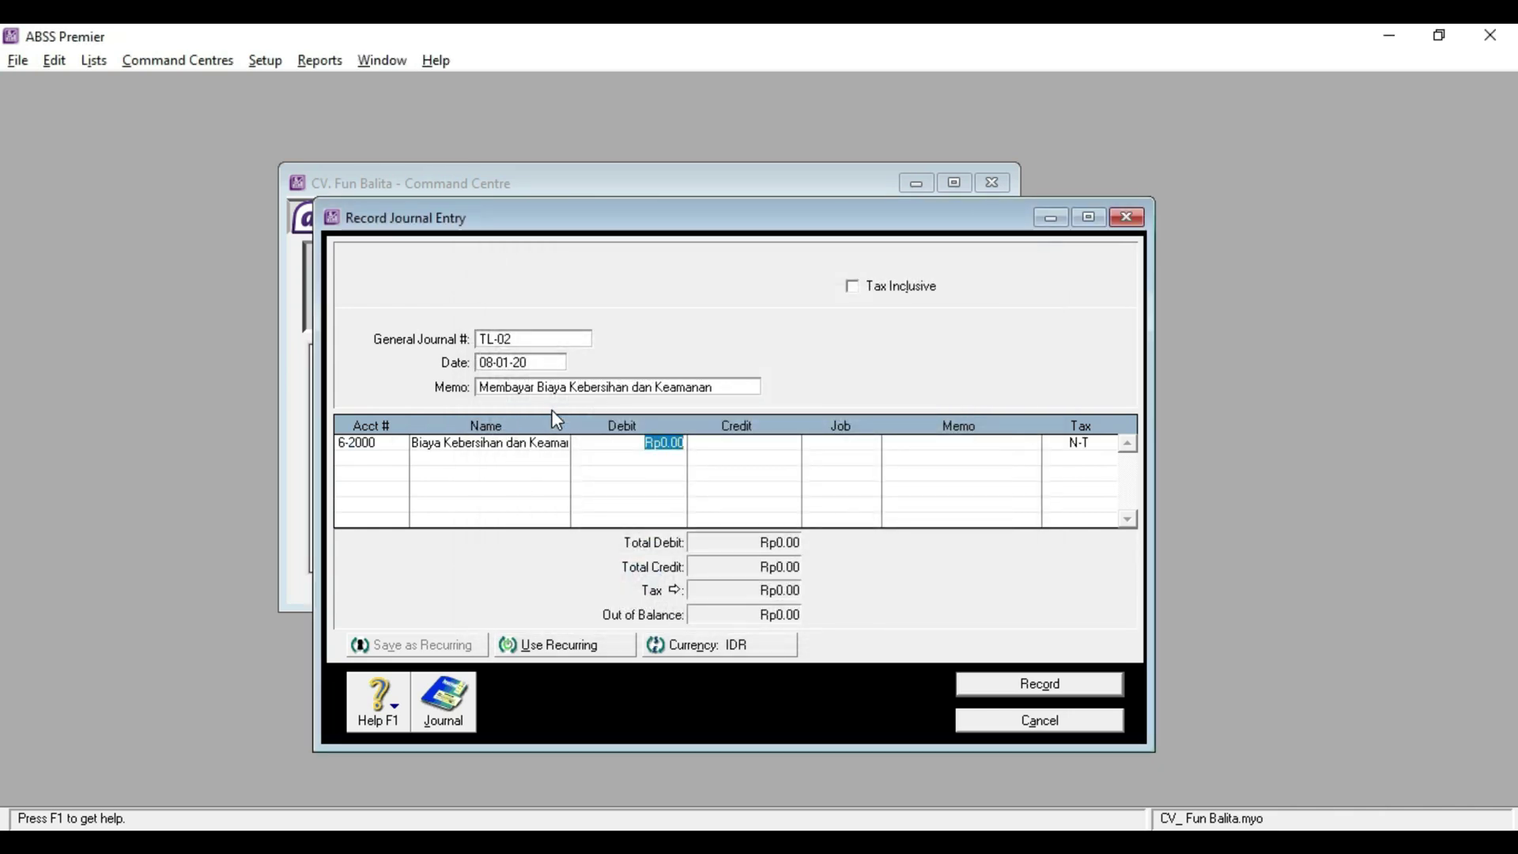
{"action": "key", "text": "alt+Tab"}
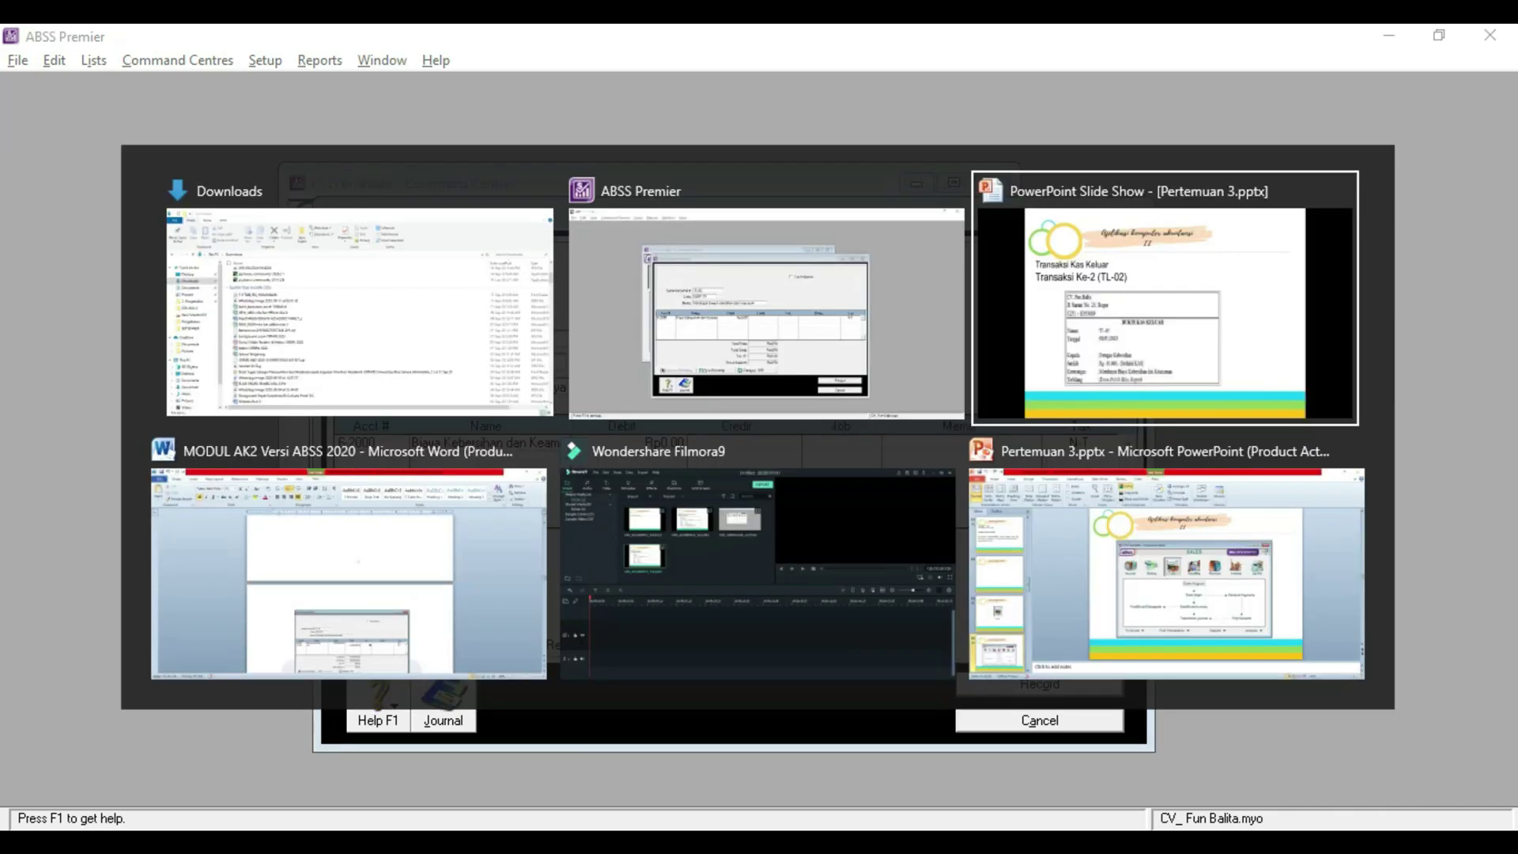
{"action": "key", "text": "alt+Tab"}
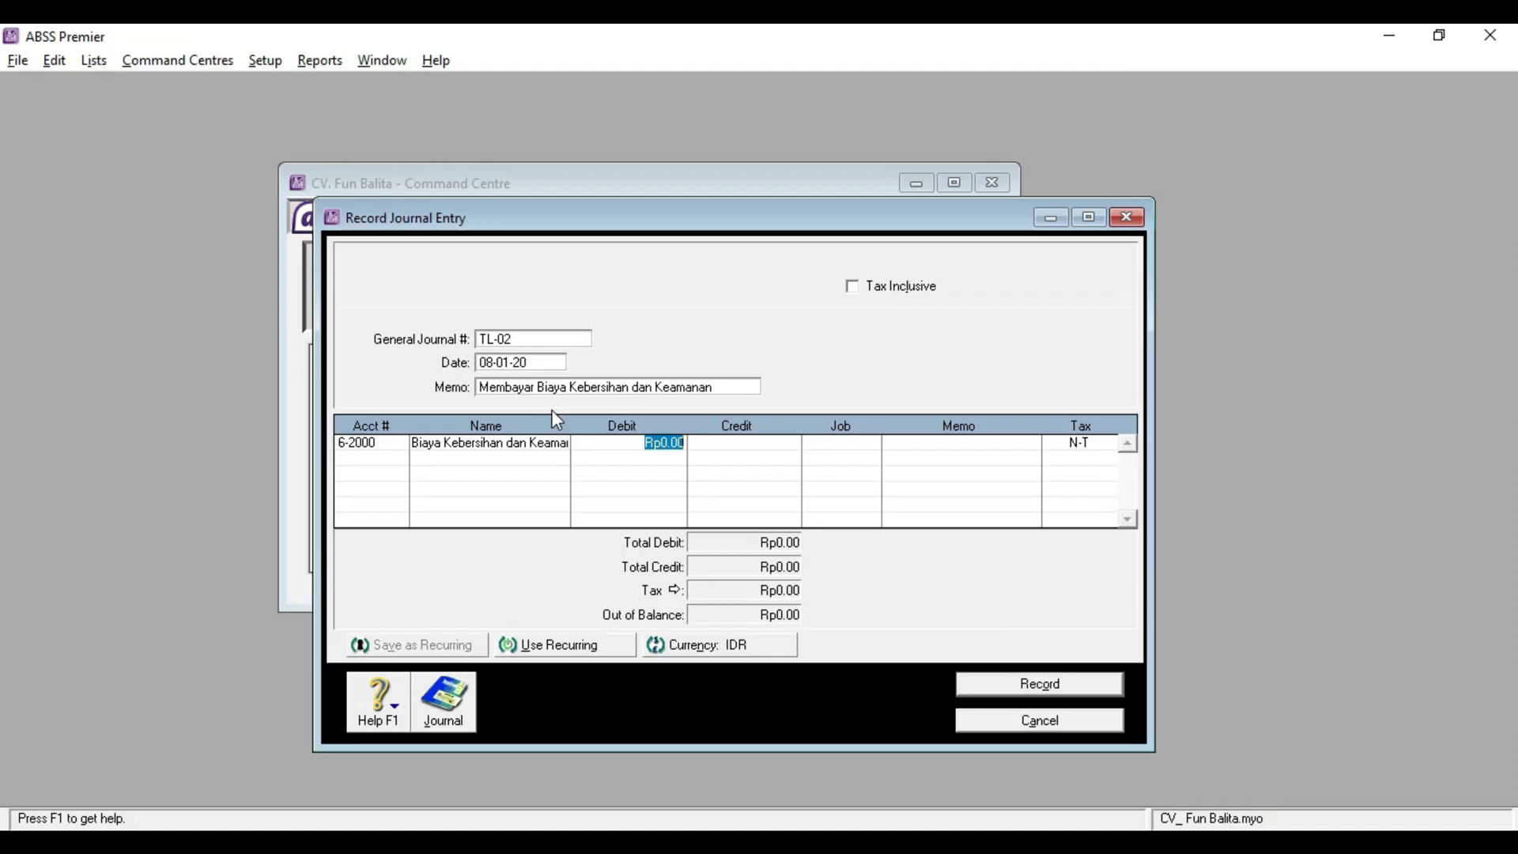
{"action": "type", "text": "60,000"}
{"action": "key", "text": "Tab"}
Credit account 1-1100 Kas with Rp60,000 on the second line, then record the cleaning and security entry
{"action": "key", "text": "Tab"}
{"action": "key", "text": "Tab"}
{"action": "key", "text": "Tab"}
{"action": "key", "text": "Tab"}
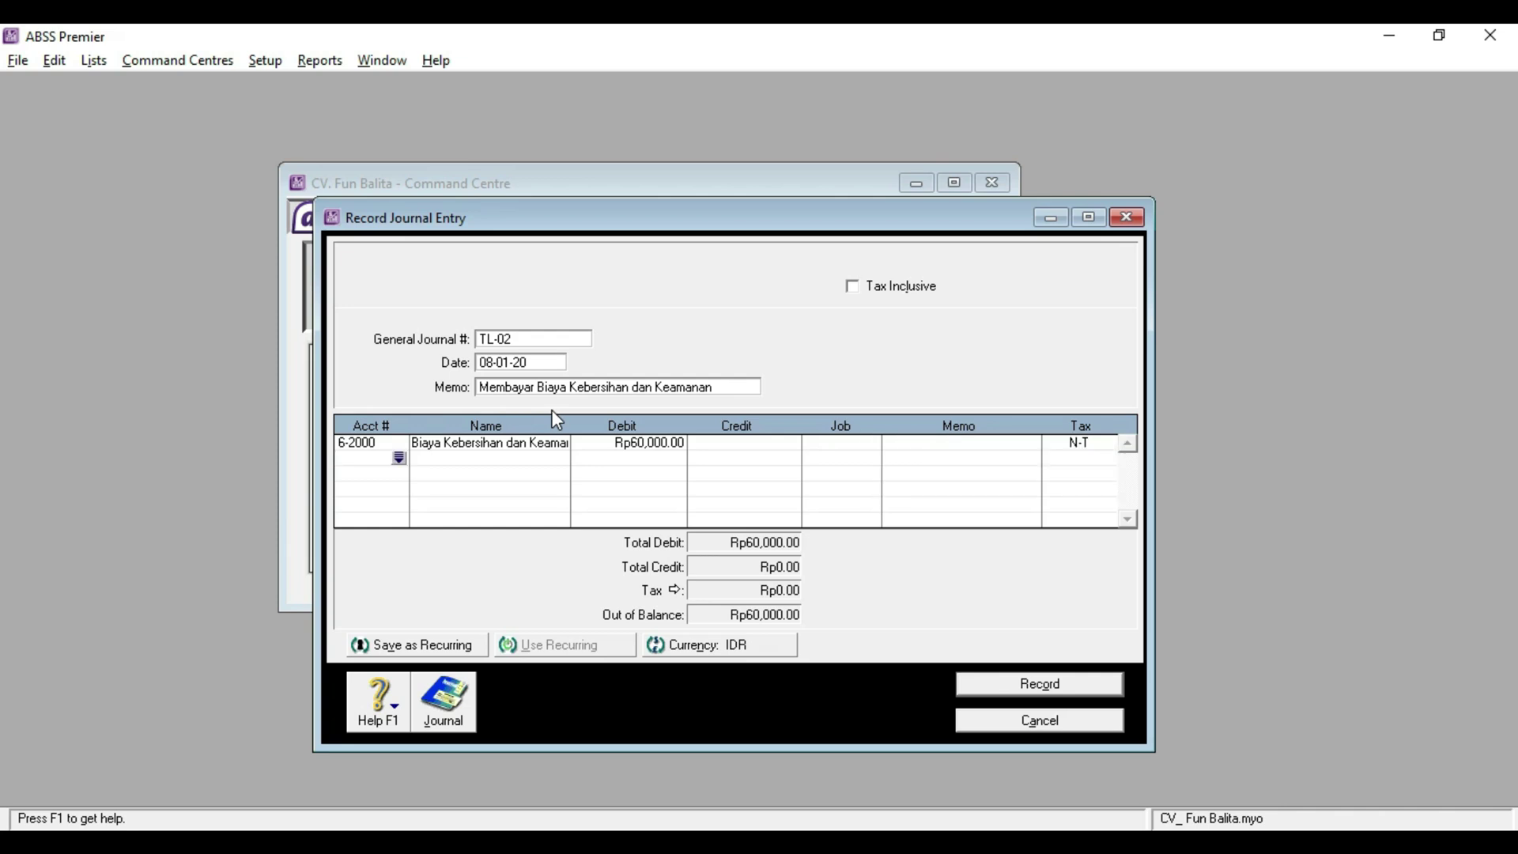
{"action": "key", "text": "Tab"}
{"action": "key", "text": "Return"}
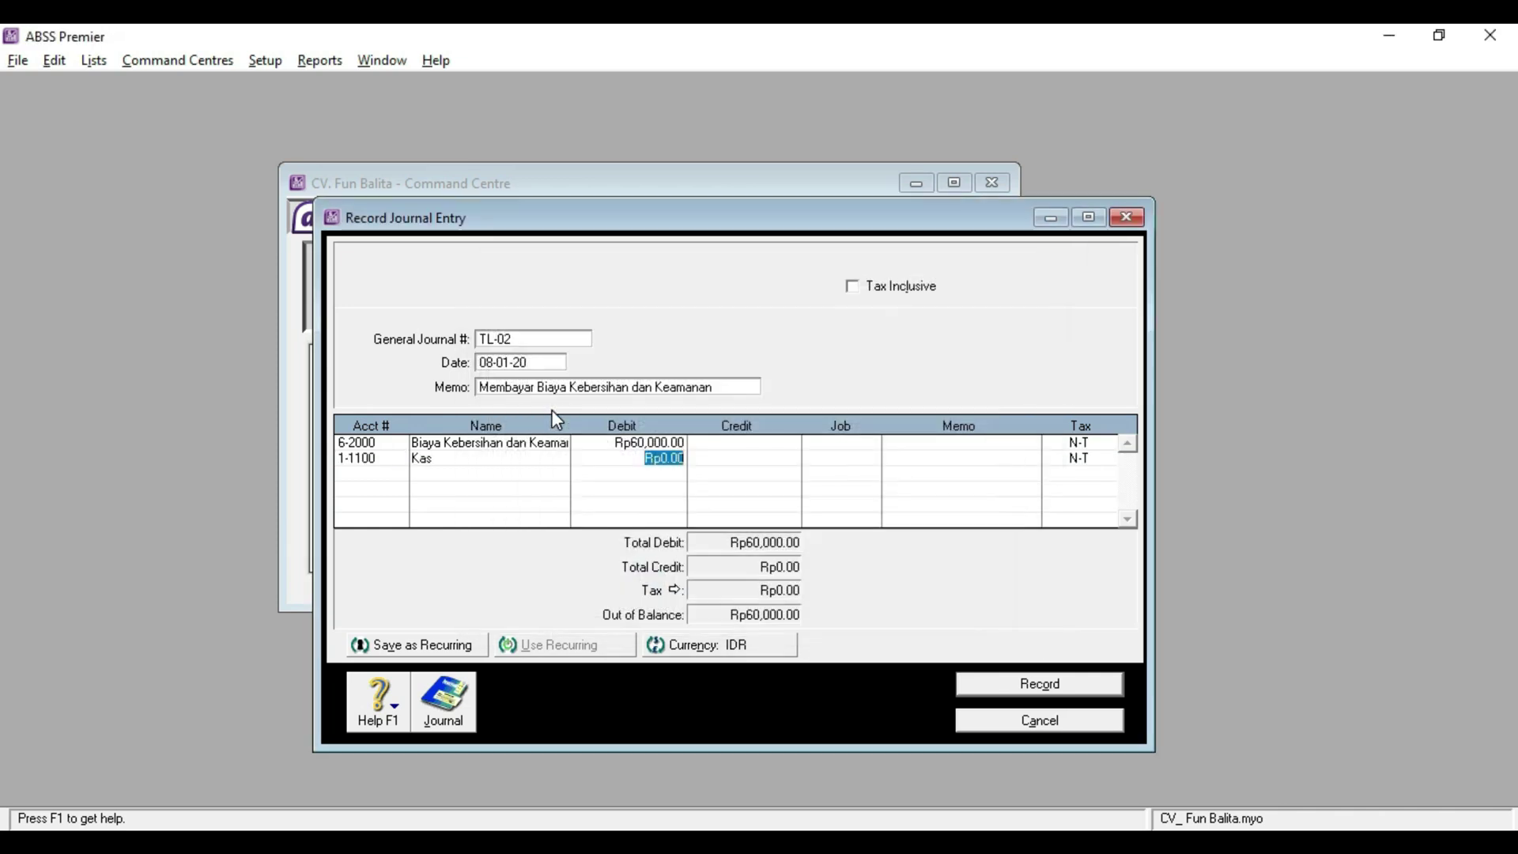
{"action": "key", "text": "Tab"}
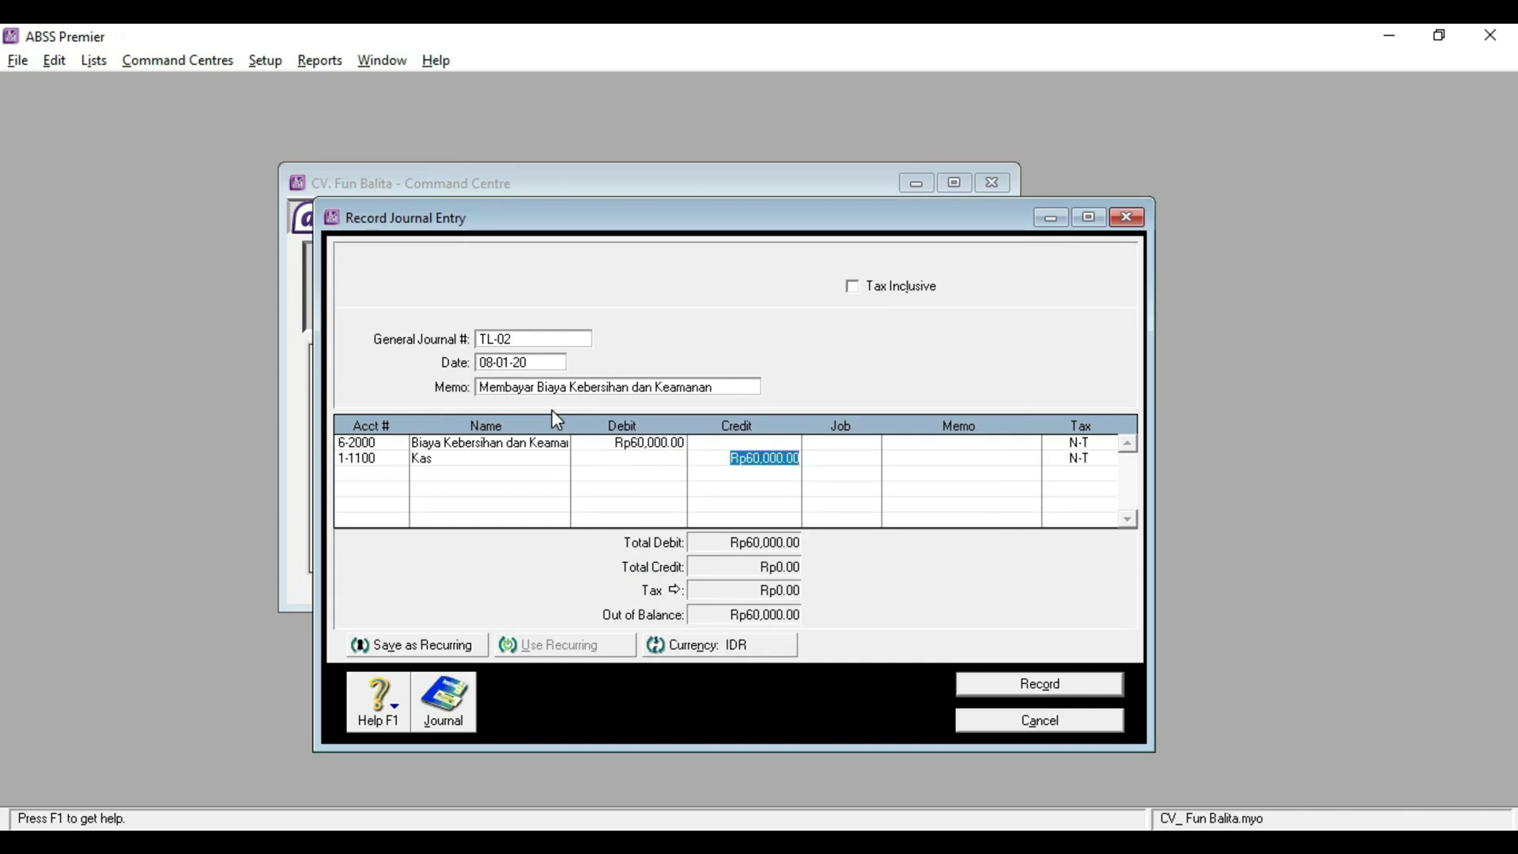
{"action": "key", "text": "Tab"}
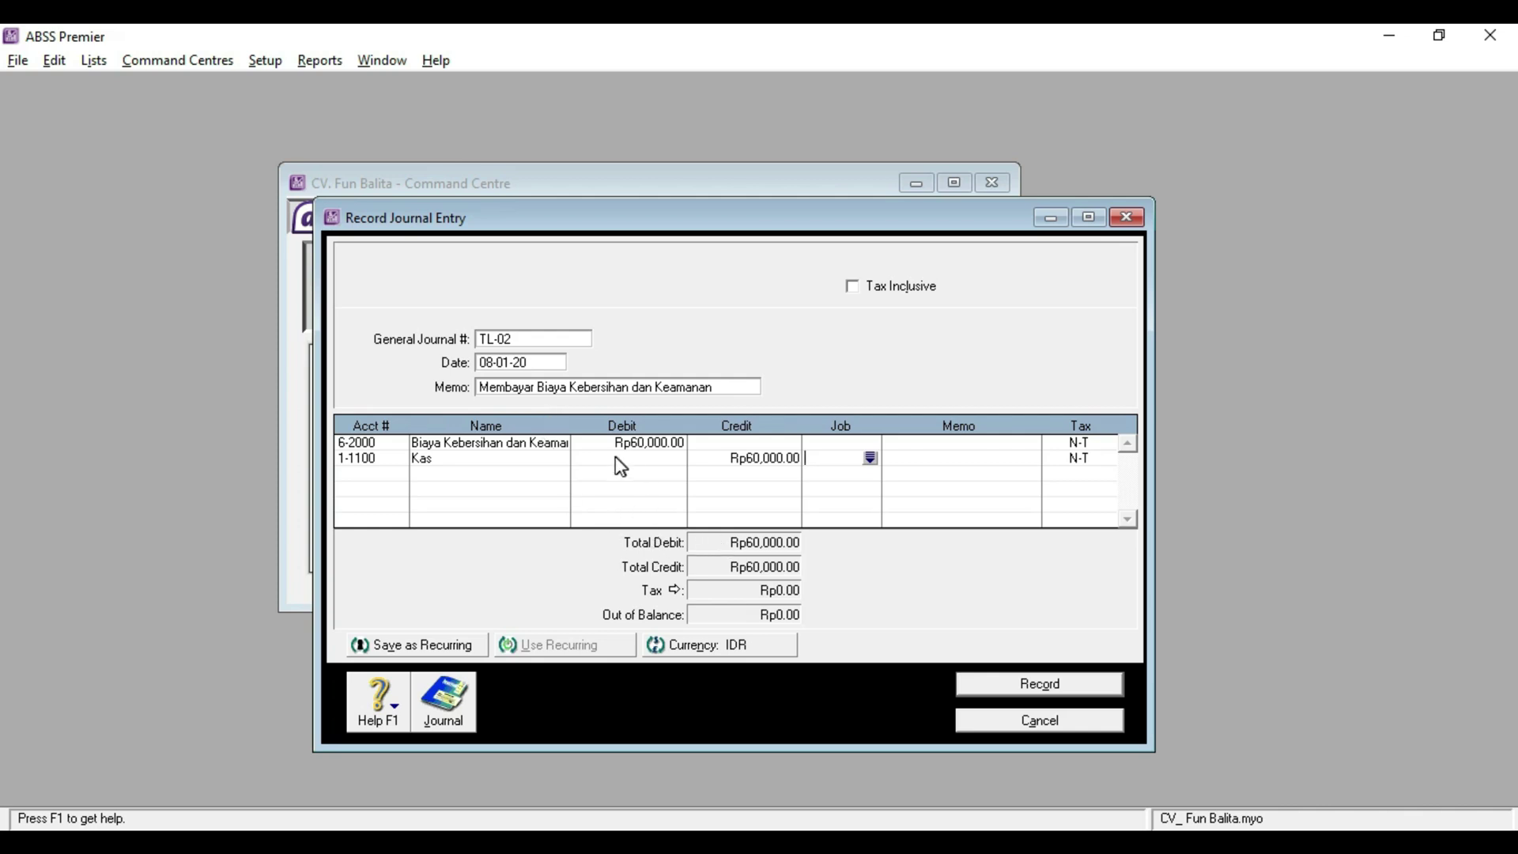
{"action": "left_click", "coordinate": [1010, 692]}
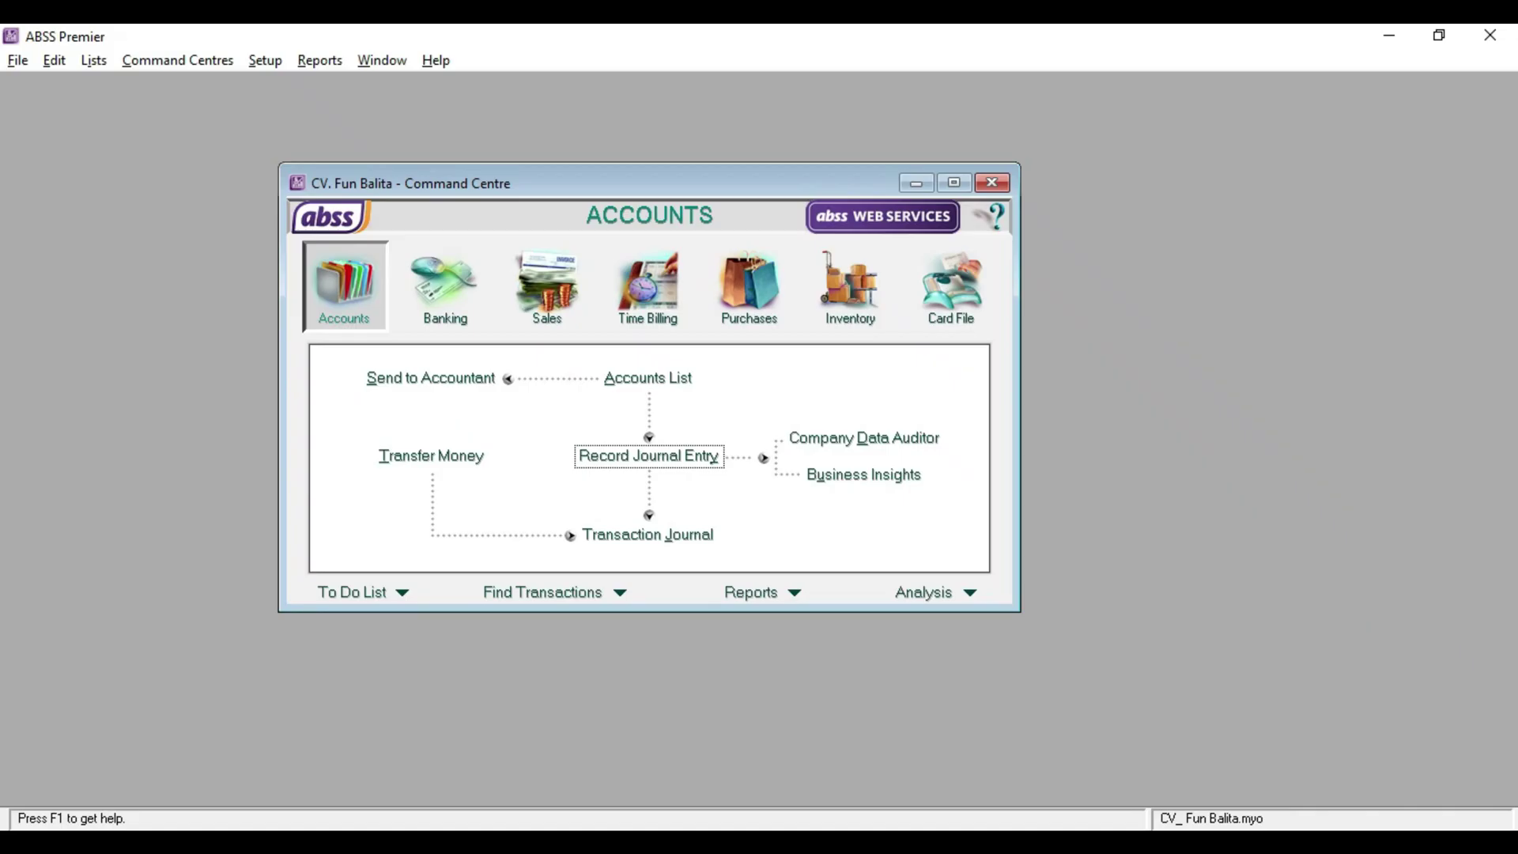
Start general journal entry tl-03 dated 11-01-20 with the memo "Membeli ATK dan Perlengkapan Kantor"
{"action": "left_click", "coordinate": [617, 451]}
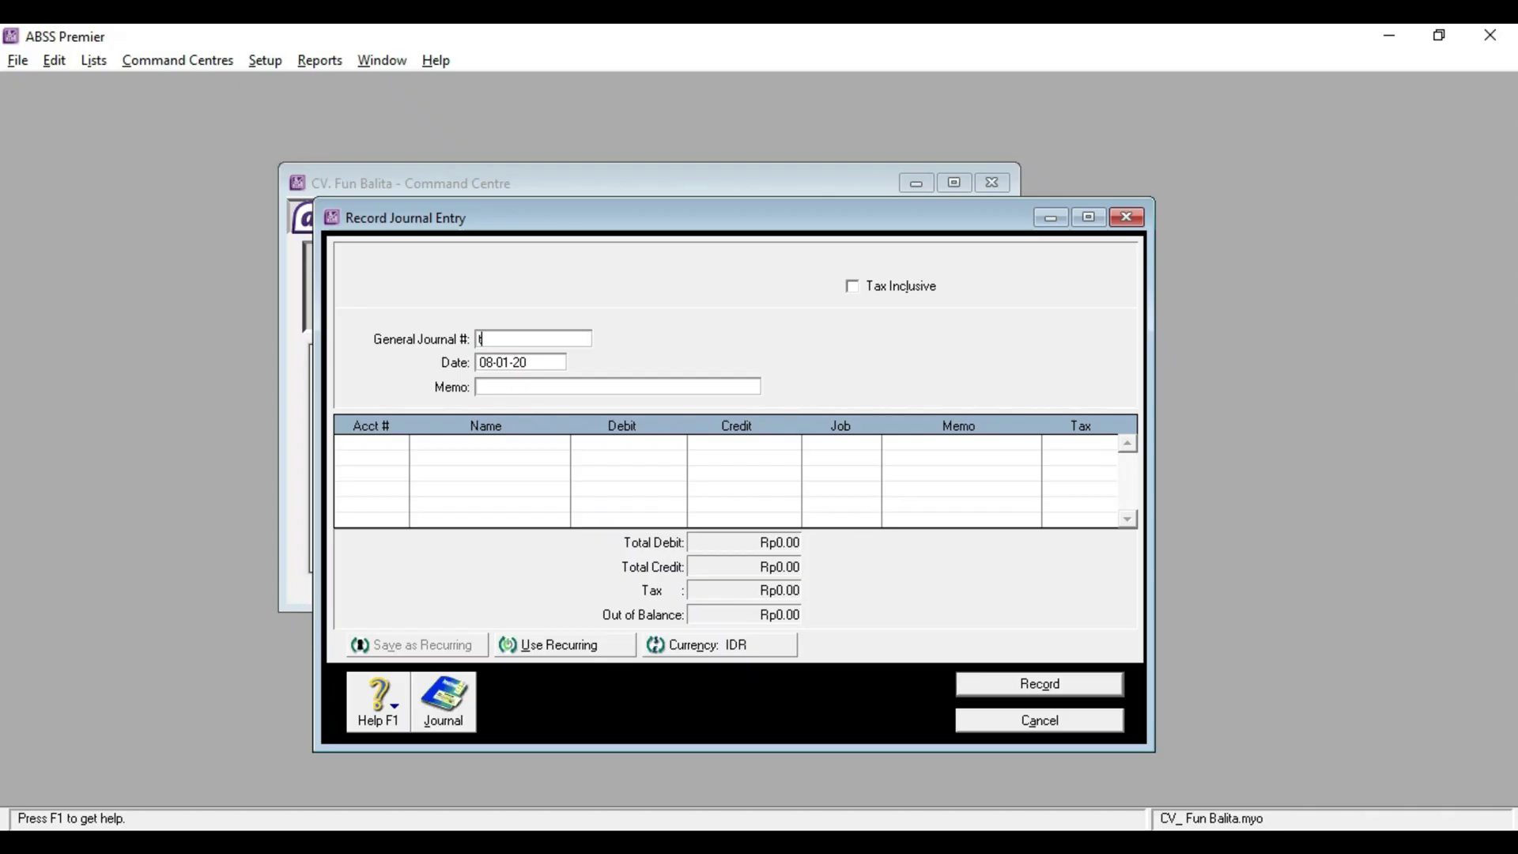
{"action": "type", "text": "tl-03"}
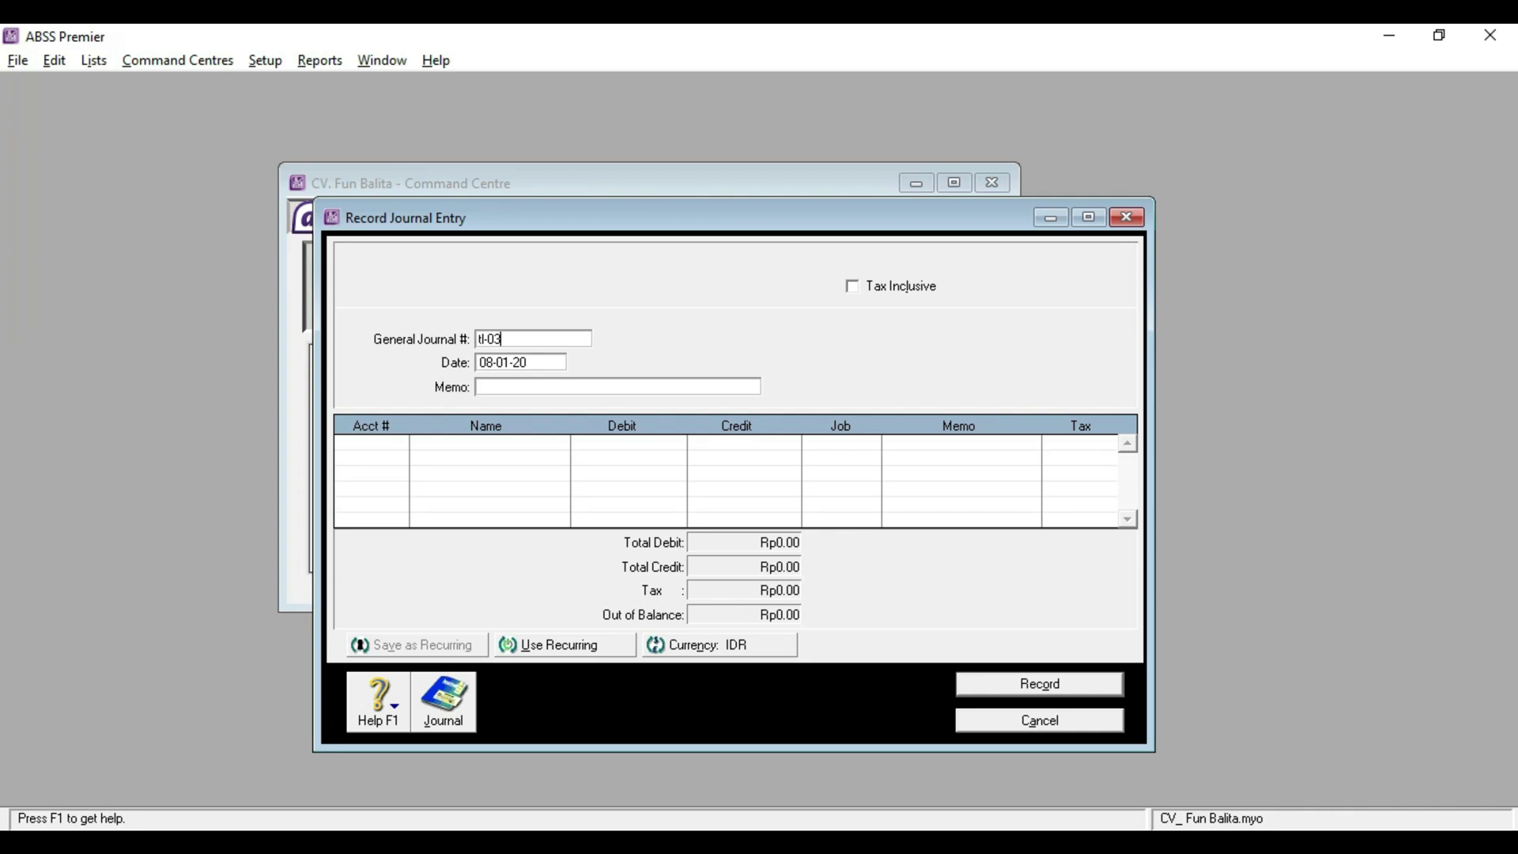
{"action": "key", "text": "Tab"}
{"action": "left_click", "coordinate": [520, 362]}
{"action": "key", "text": "Left"}
{"action": "key", "text": "Left"}
{"action": "key", "text": "BackSpace"}
{"action": "key", "text": "BackSpace"}
{"action": "type", "text": "11"}
{"action": "key", "text": "Tab"}
{"action": "type", "text": "Membeli ATK"}
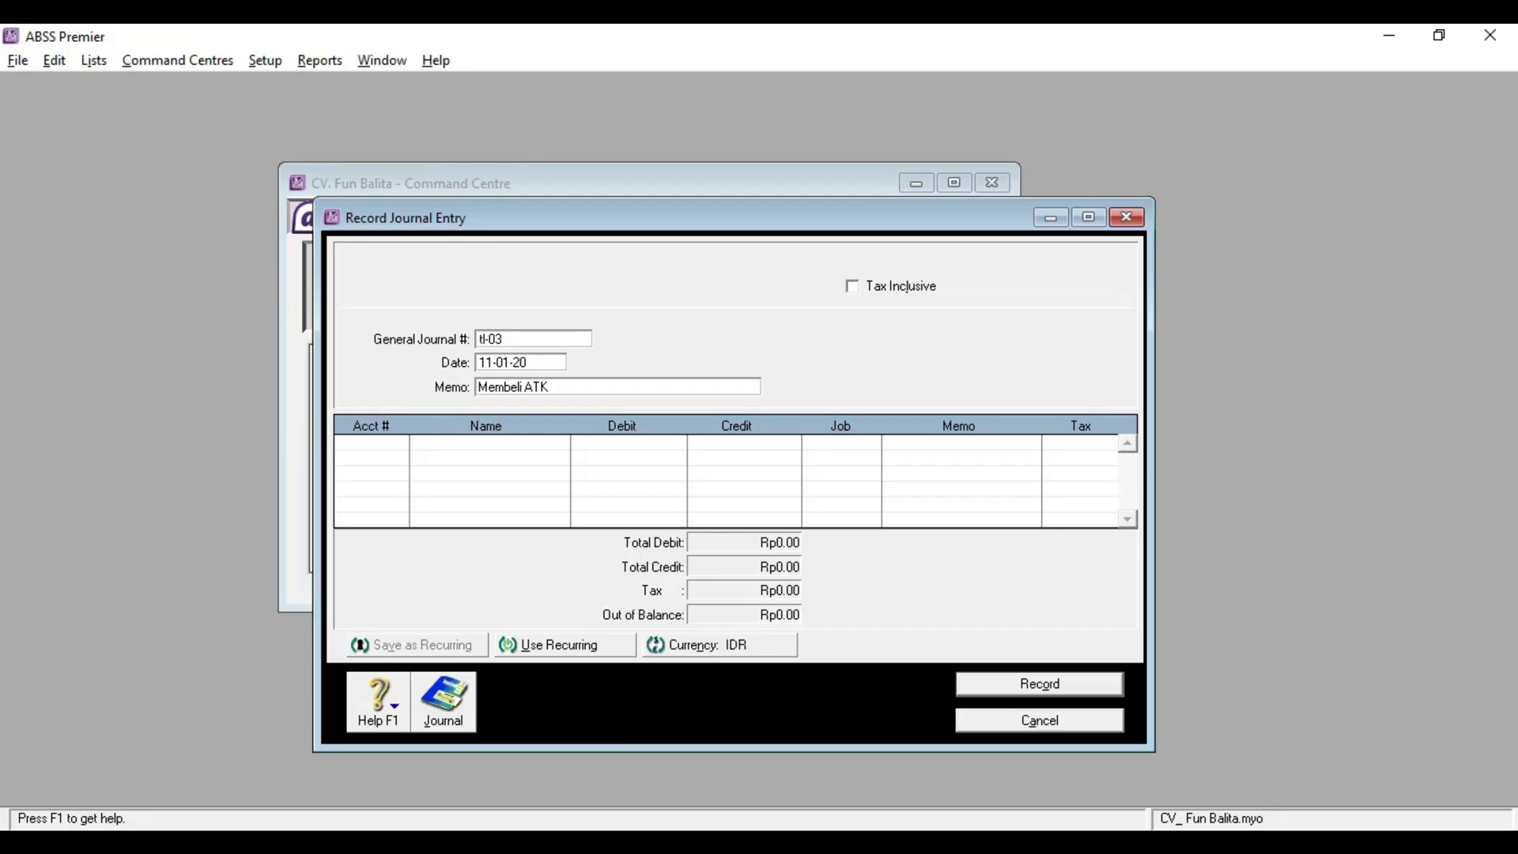
{"action": "type", "text": "dan Perlengkapan Kantor"}
Debit account 1-1500 Perlengkapan with Rp125,000 on the first journal line
{"action": "left_click", "coordinate": [371, 441]}
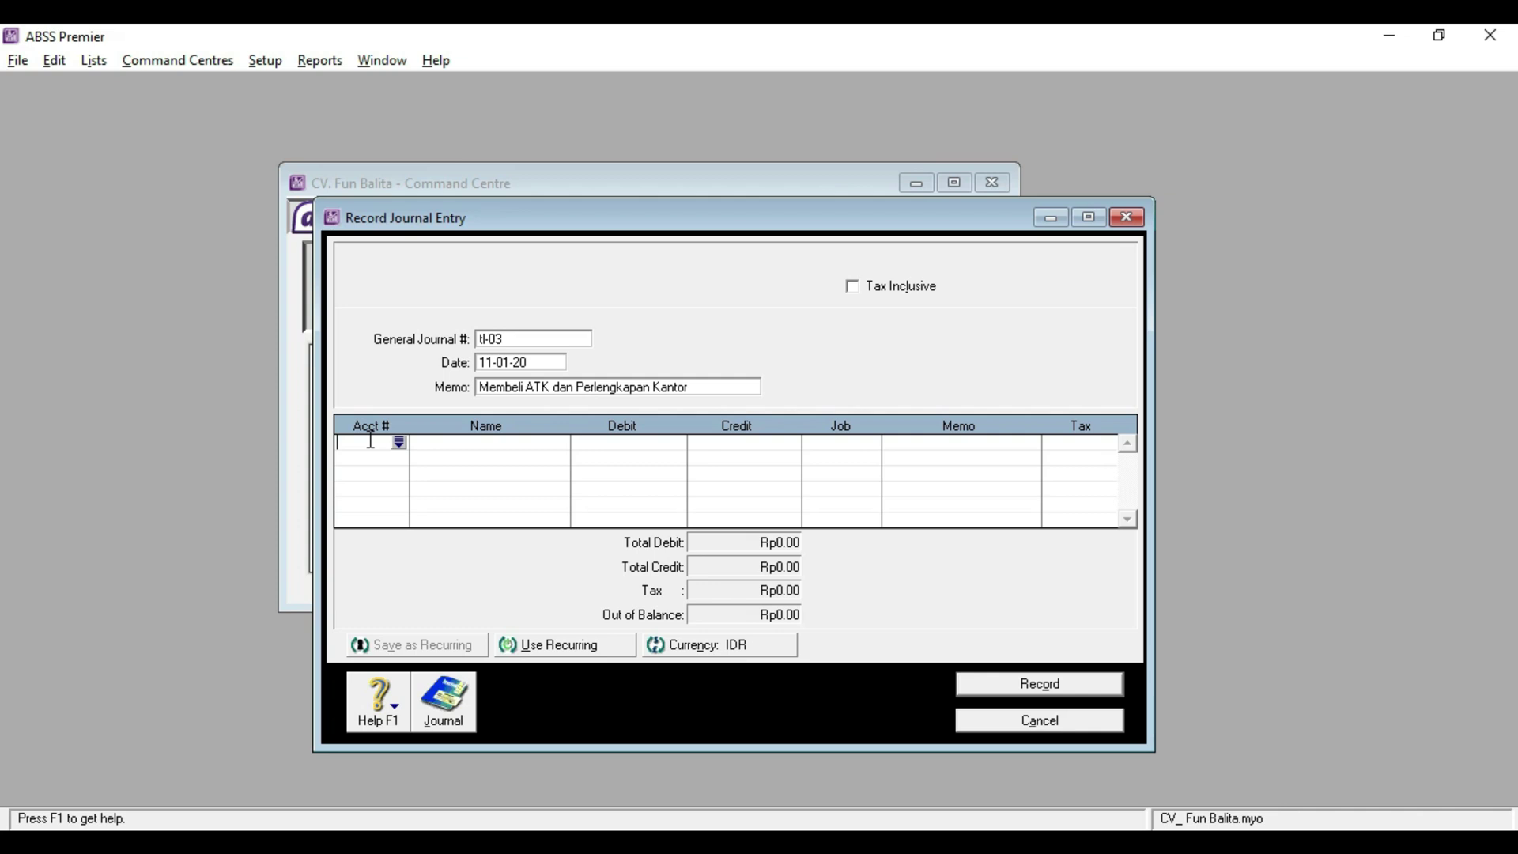
{"action": "key", "text": "Tab"}
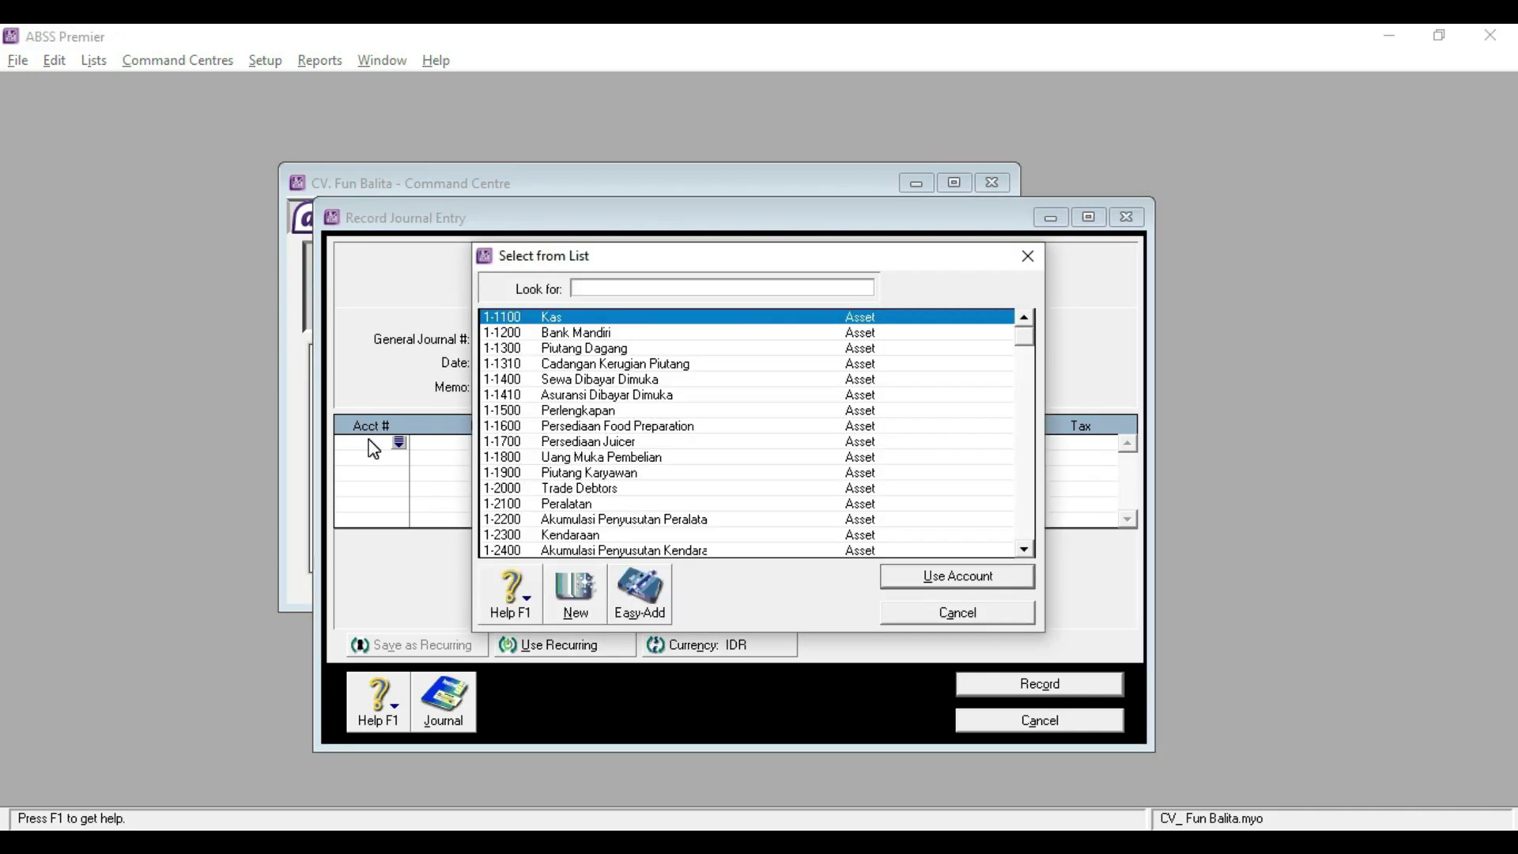
{"action": "scroll", "coordinate": [373, 448], "scroll_direction": "down", "scroll_amount": 1}
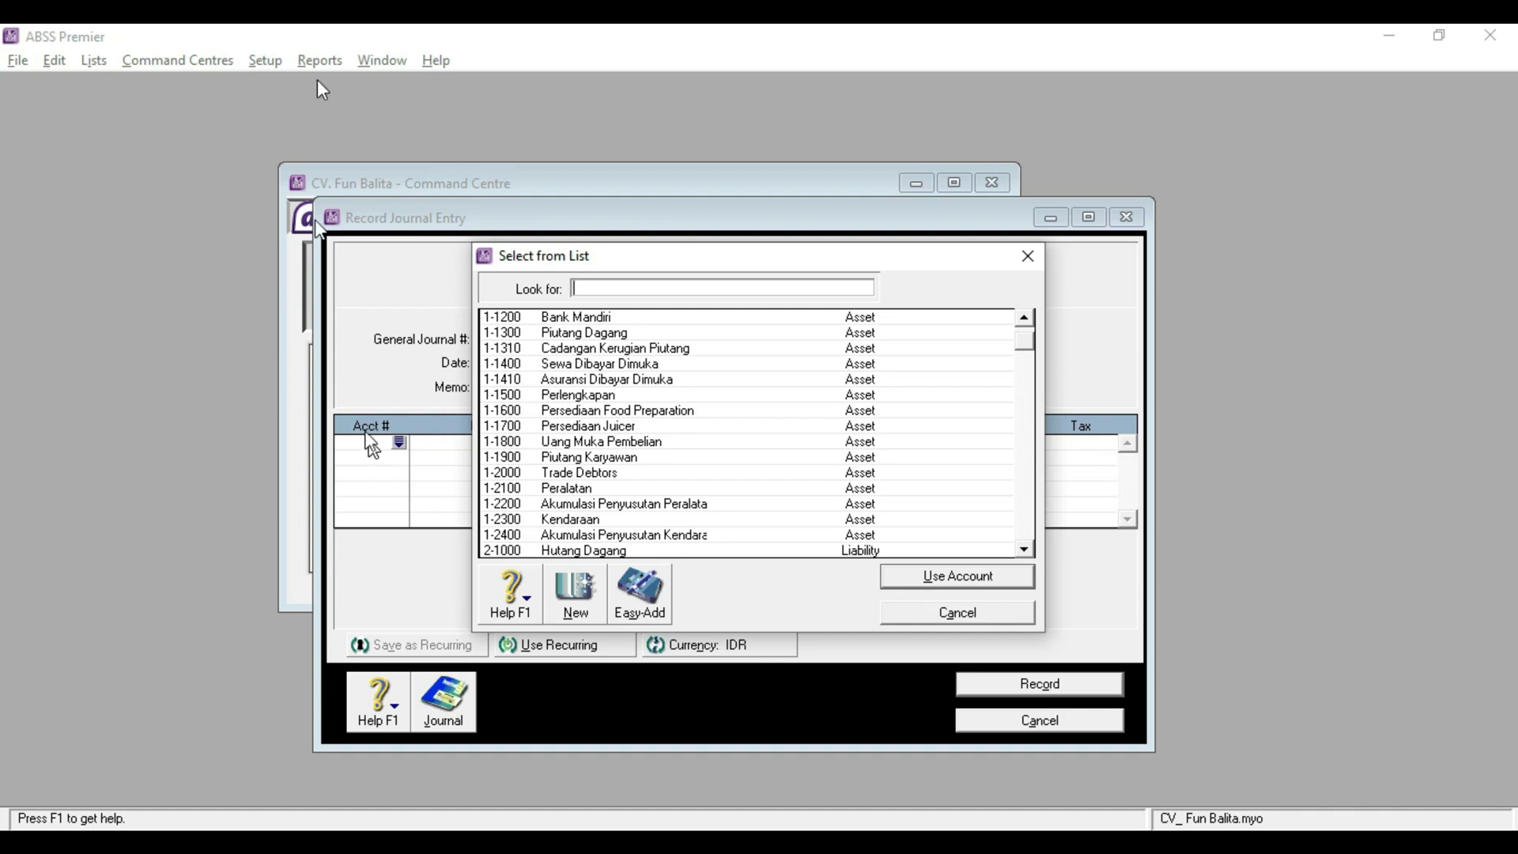
{"action": "left_click", "coordinate": [615, 398]}
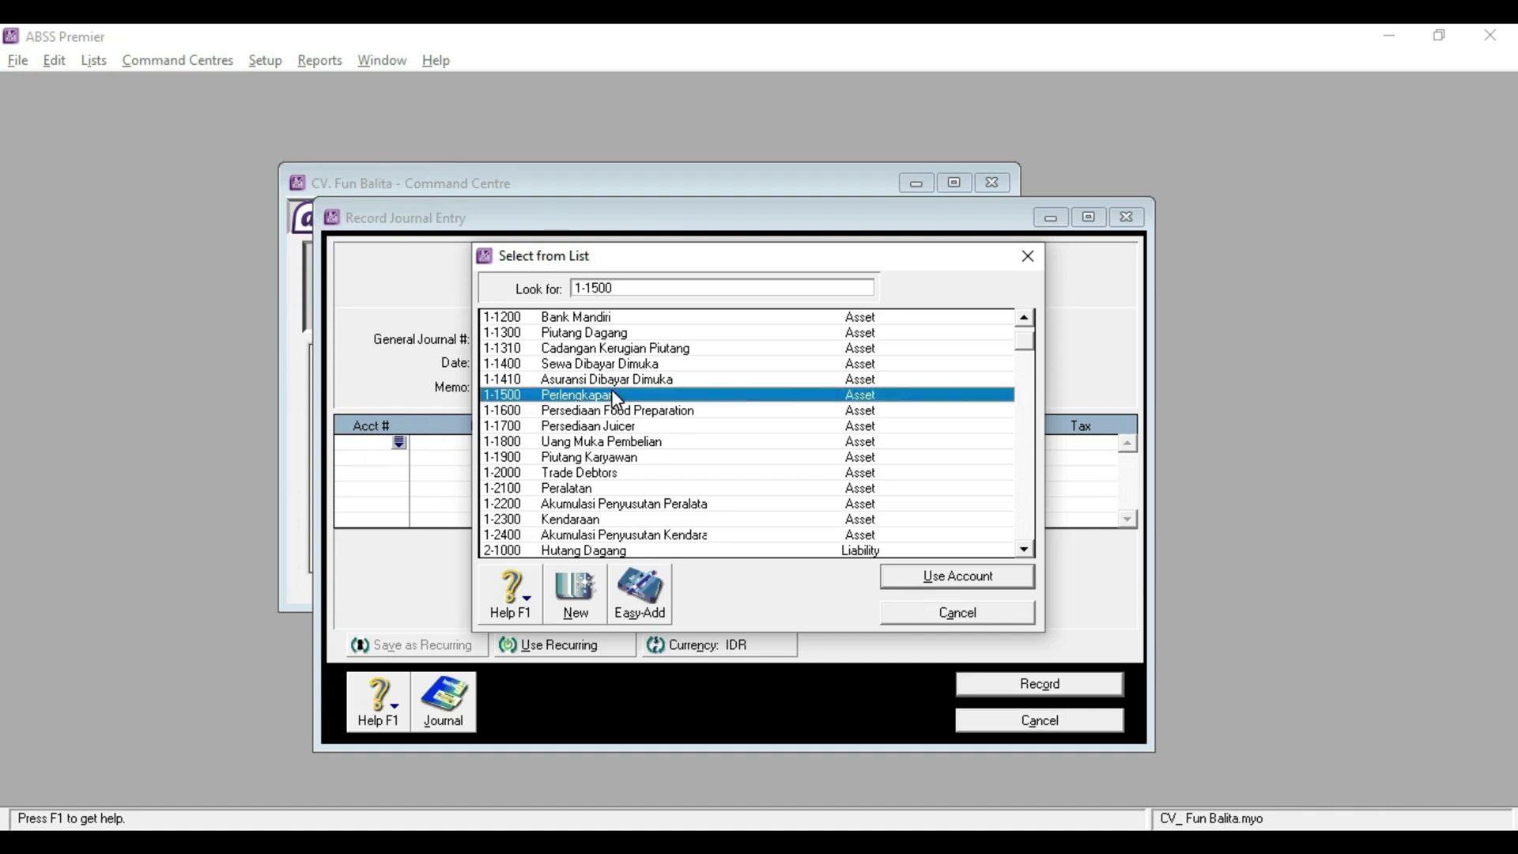
{"action": "left_click", "coordinate": [971, 585]}
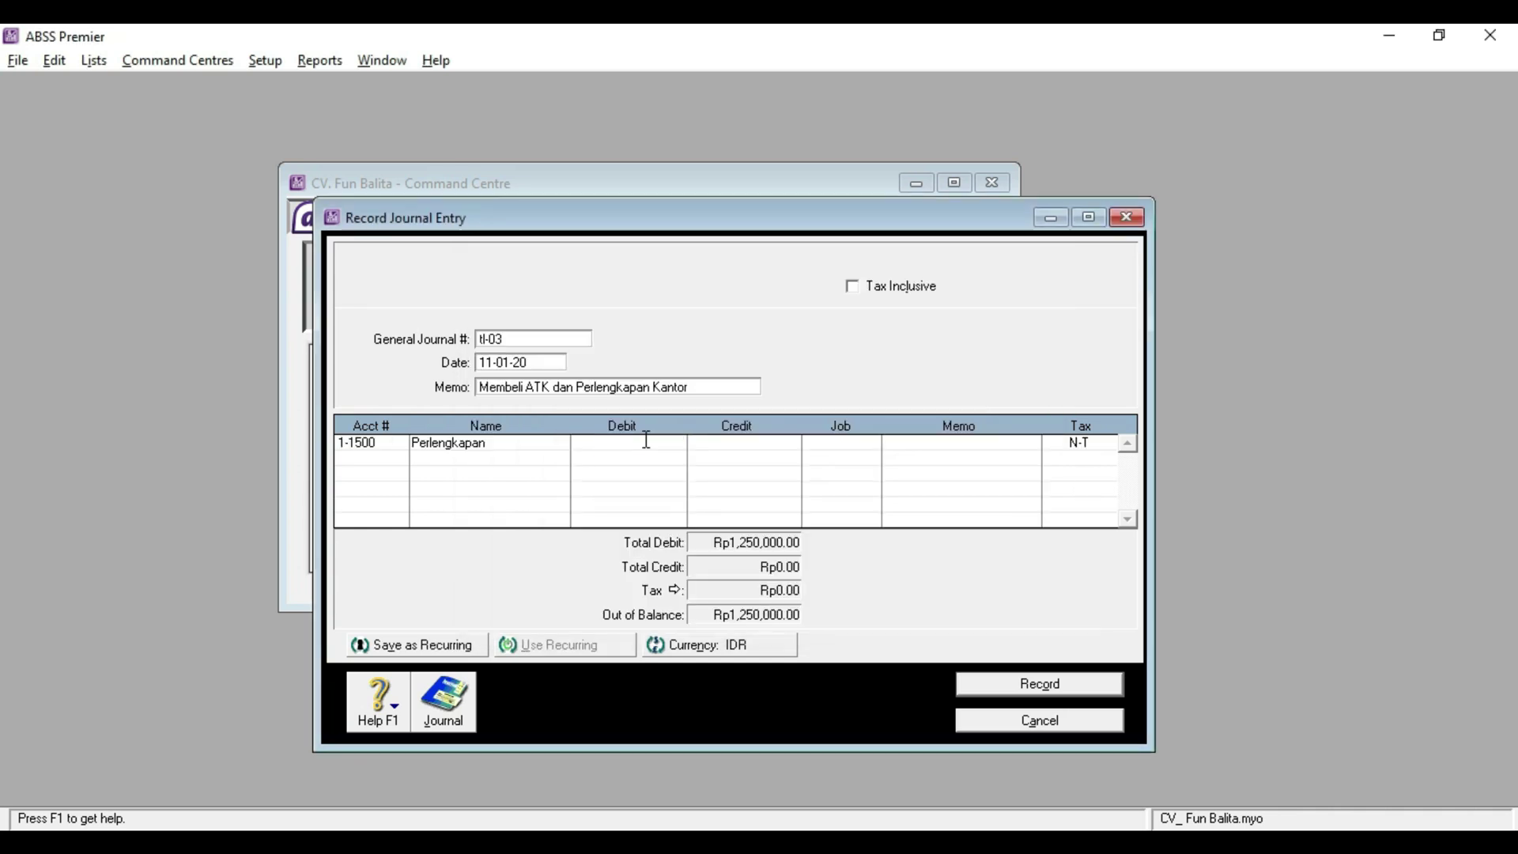
{"action": "type", "text": "125,"}
{"action": "type", "text": "000"}
{"action": "key", "text": "Tab"}
Credit account 1-1100 Kas with Rp125,000, then record the office supplies entry and close the journal form
{"action": "key", "text": "Tab"}
{"action": "key", "text": "Tab"}
{"action": "key", "text": "Tab"}
{"action": "key", "text": "Tab"}
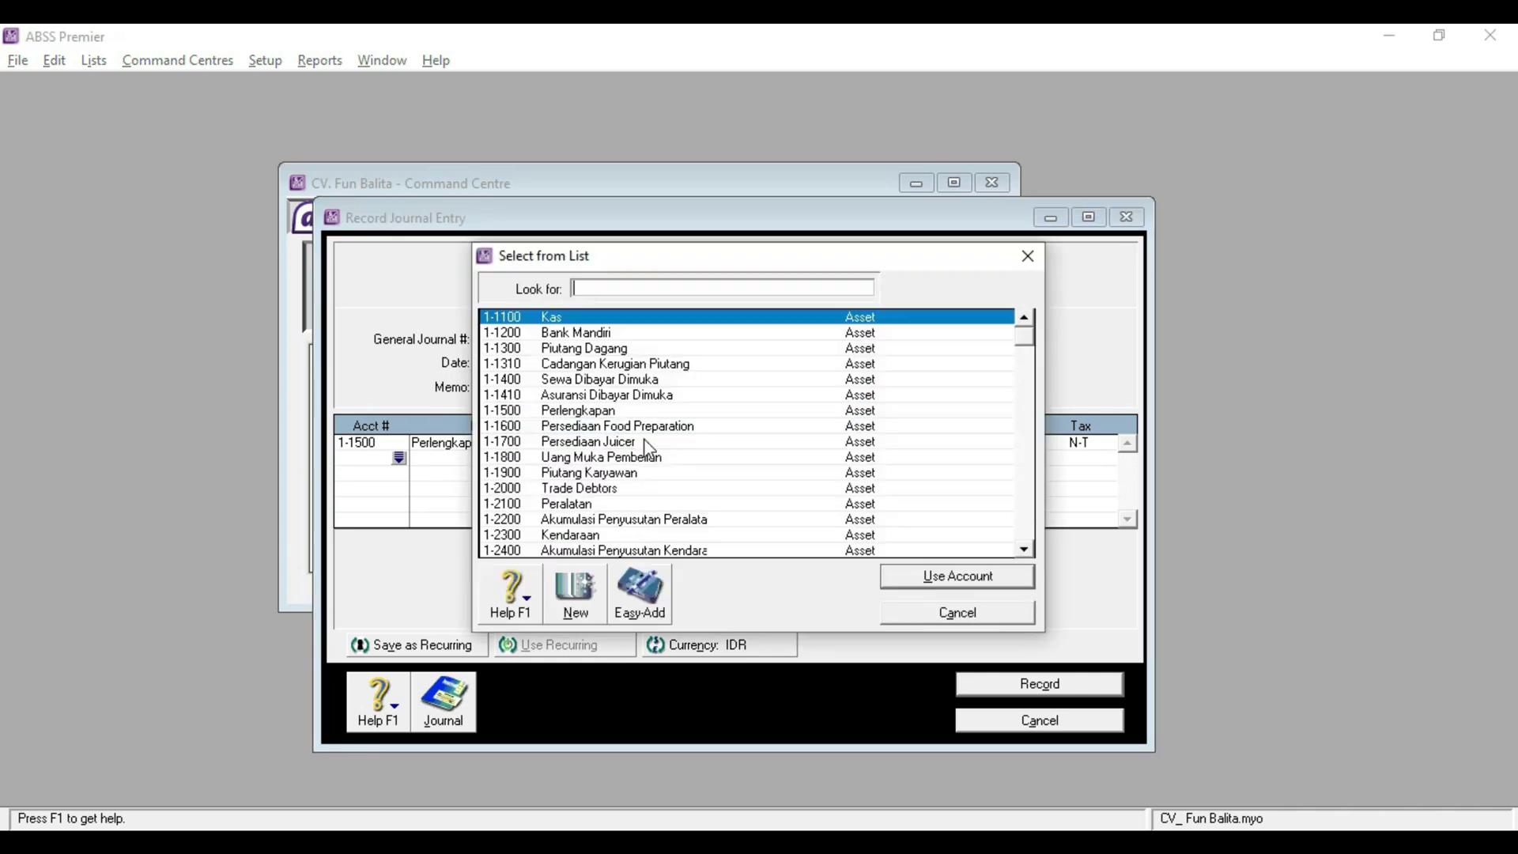
{"action": "key", "text": "Return"}
{"action": "key", "text": "Tab"}
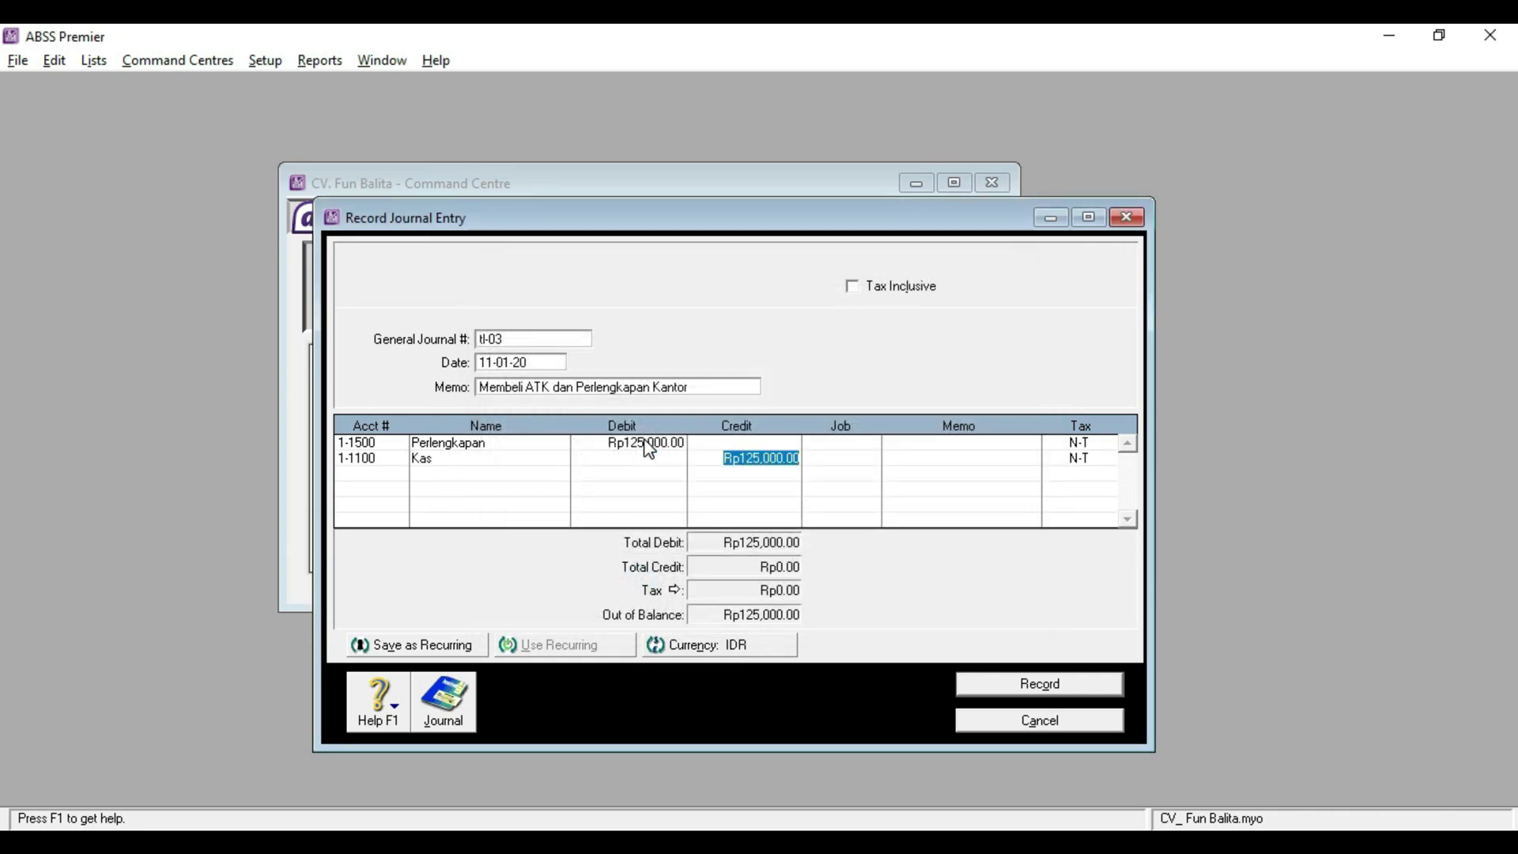
{"action": "key", "text": "Tab"}
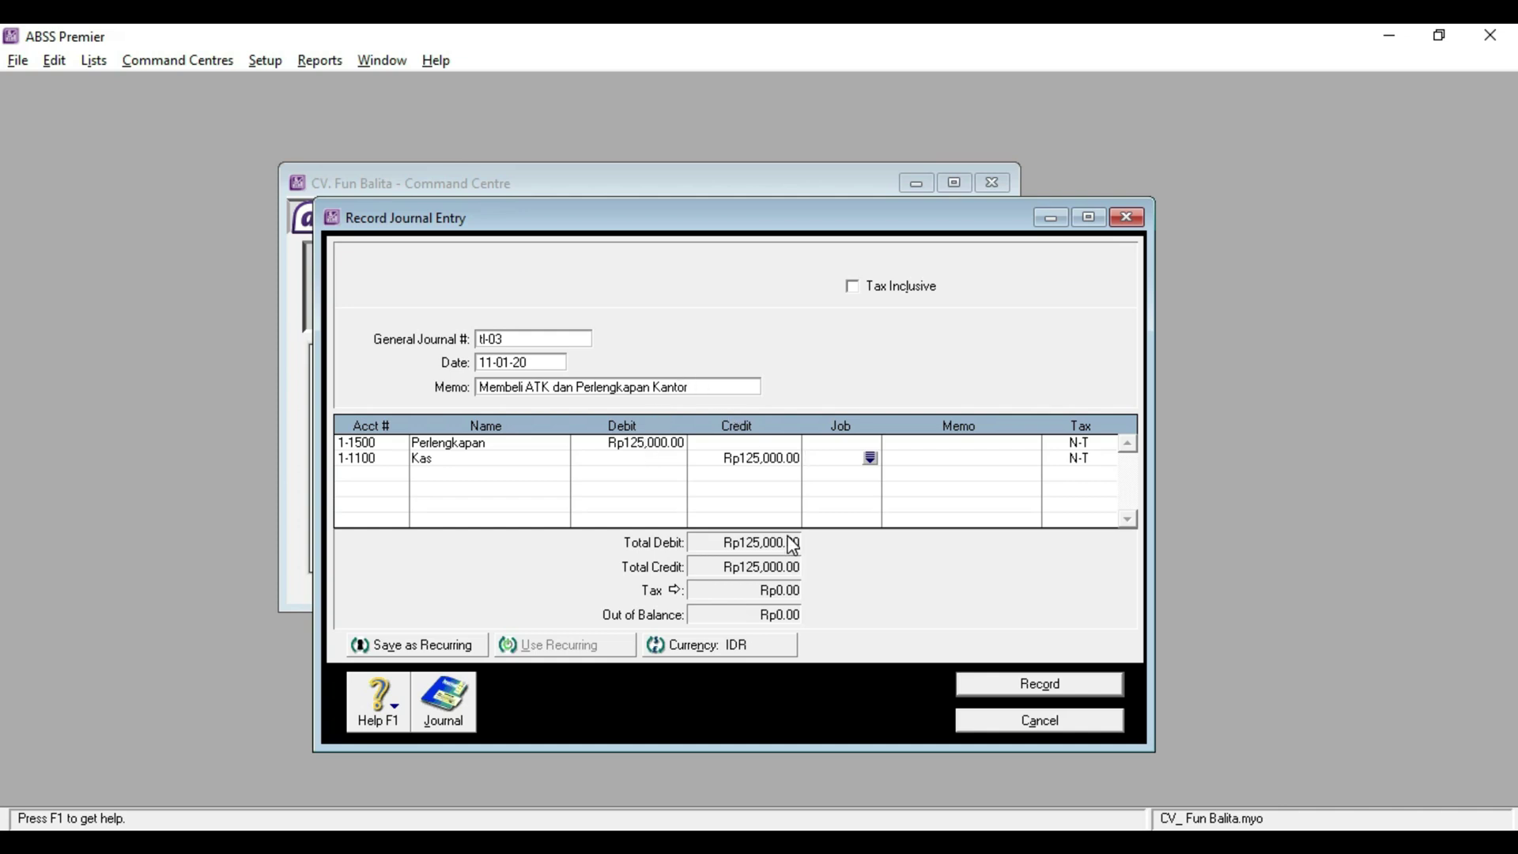
{"action": "left_click", "coordinate": [1036, 684]}
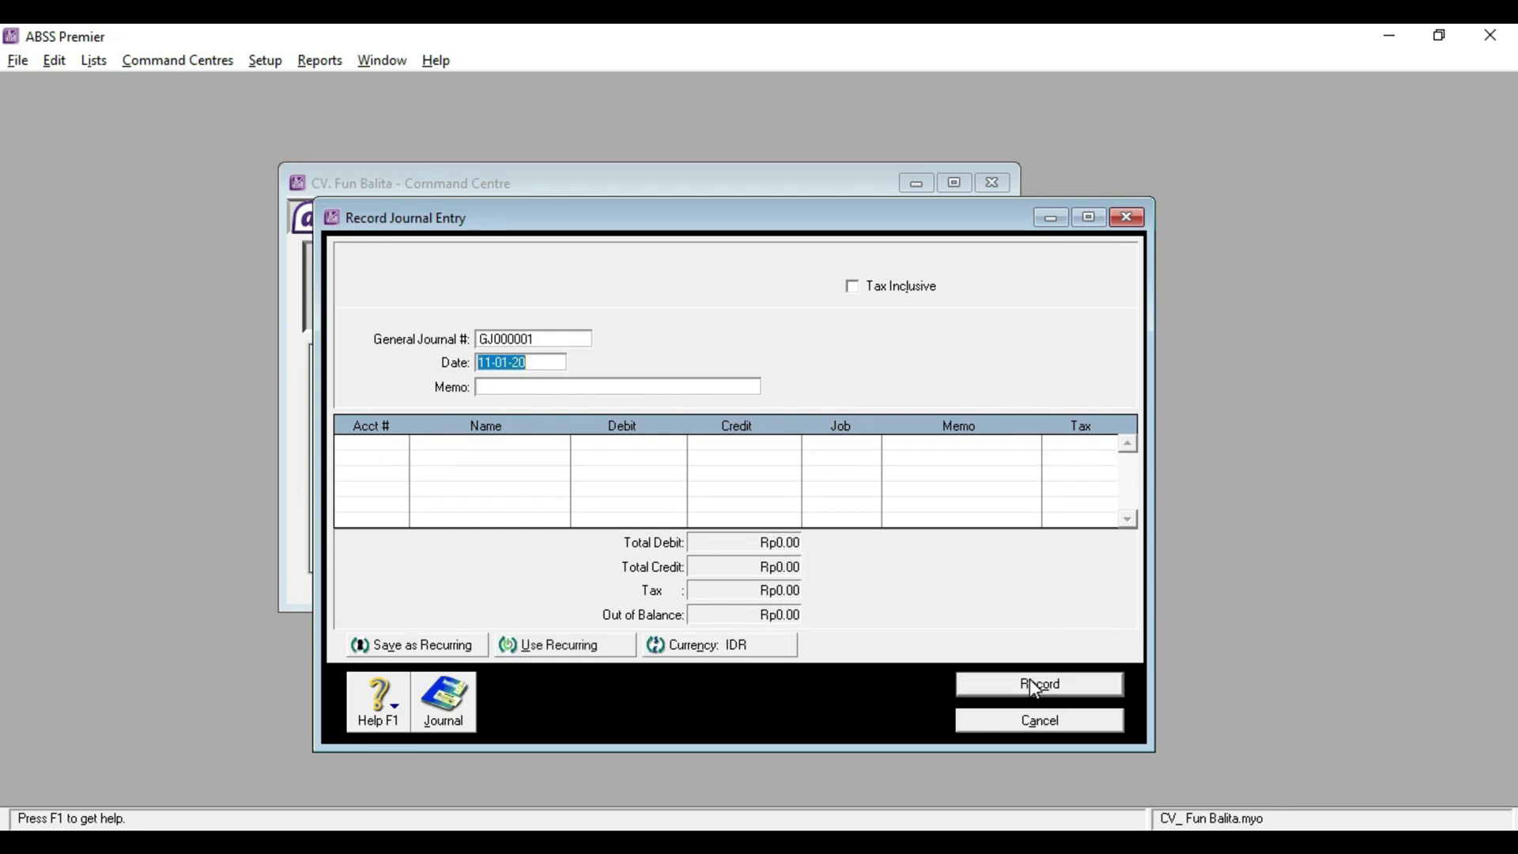
{"action": "left_click", "coordinate": [1009, 716]}
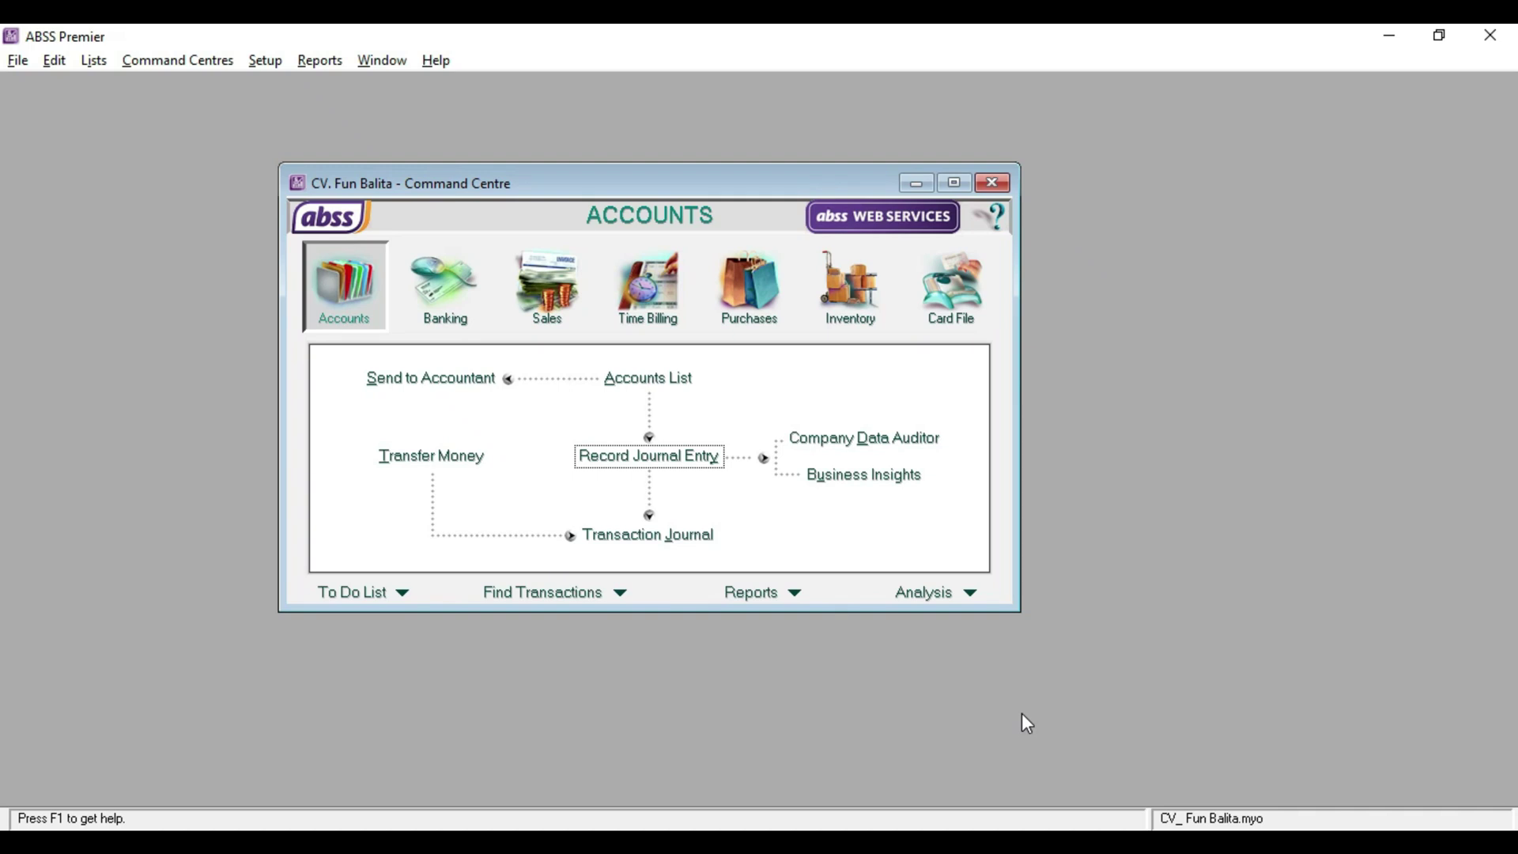
Start general journal entry TL-04 and date it 28-01-20
{"action": "left_click", "coordinate": [648, 457]}
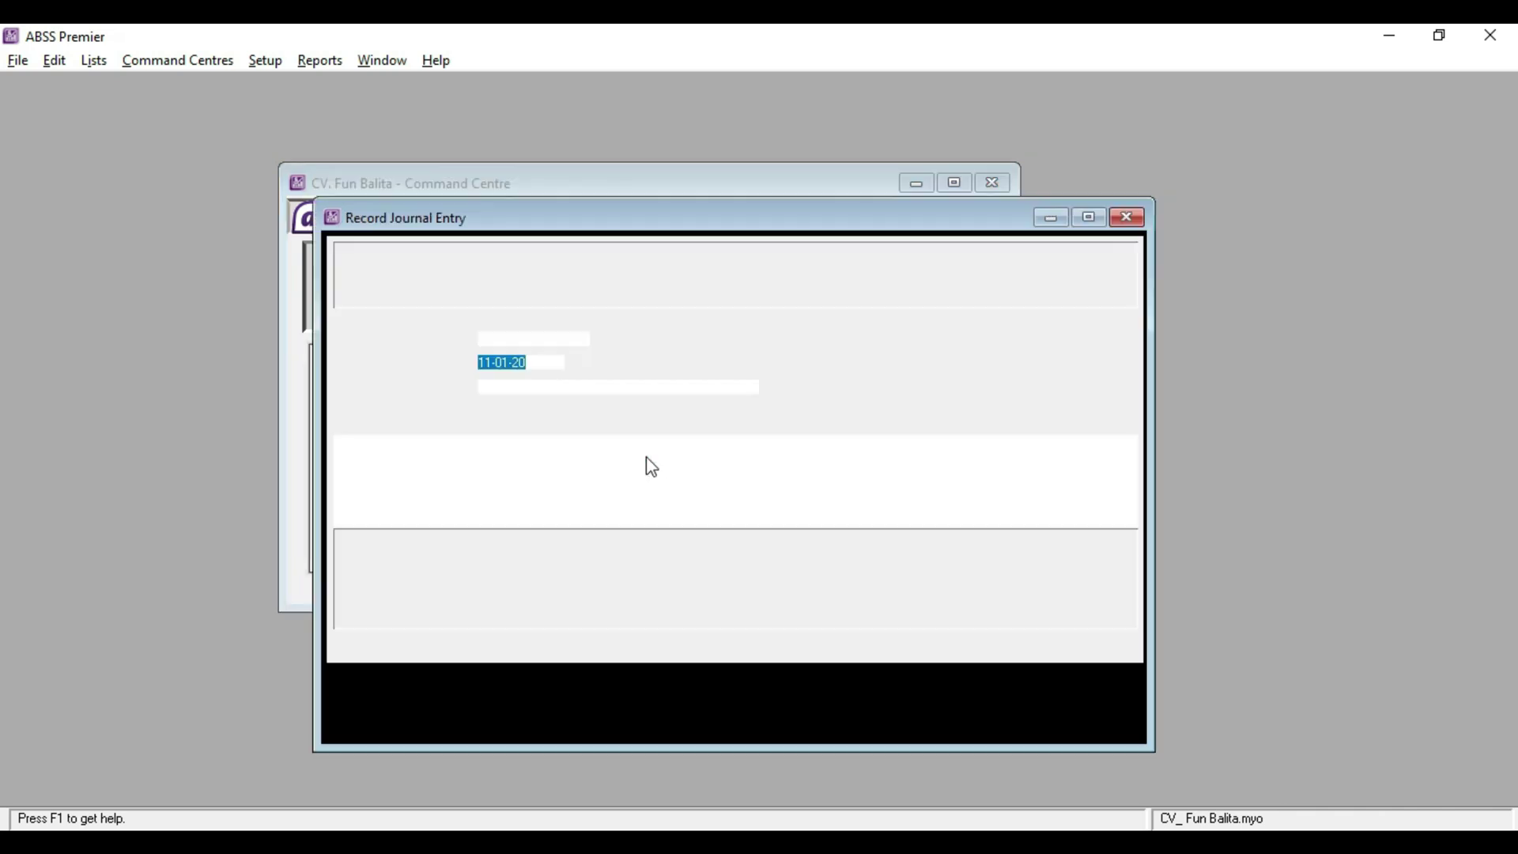
{"action": "left_click", "coordinate": [560, 338]}
{"action": "type", "text": "T"}
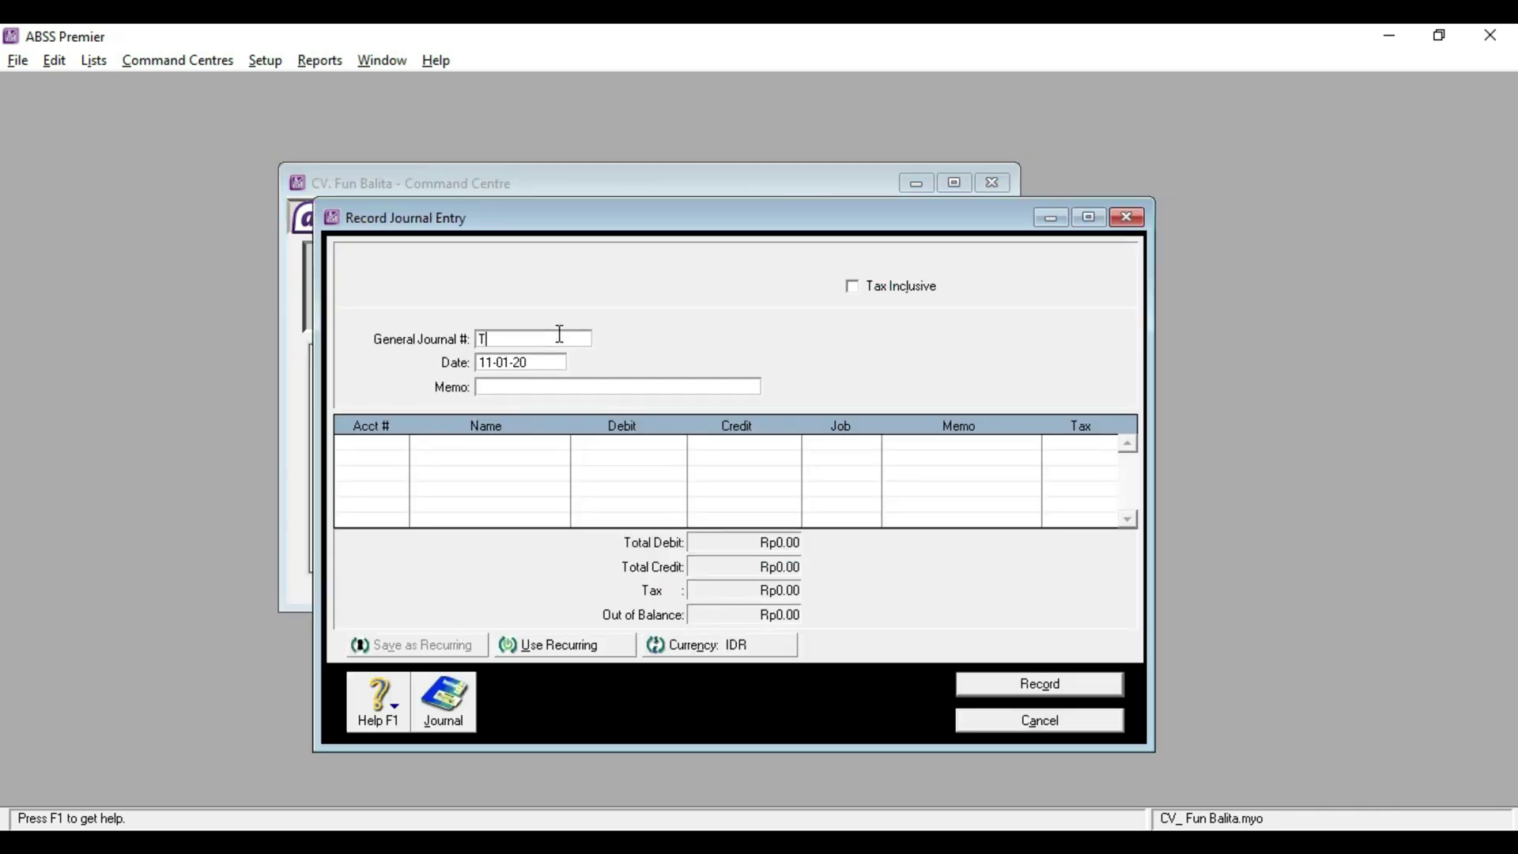
{"action": "type", "text": "L-04"}
{"action": "key", "text": "Tab"}
{"action": "type", "text": "28-01"}
{"action": "type", "text": "-20"}
Enter "Pembayaran Gaji Karyawan" as the memo of journal entry TL-04
{"action": "left_click", "coordinate": [479, 386]}
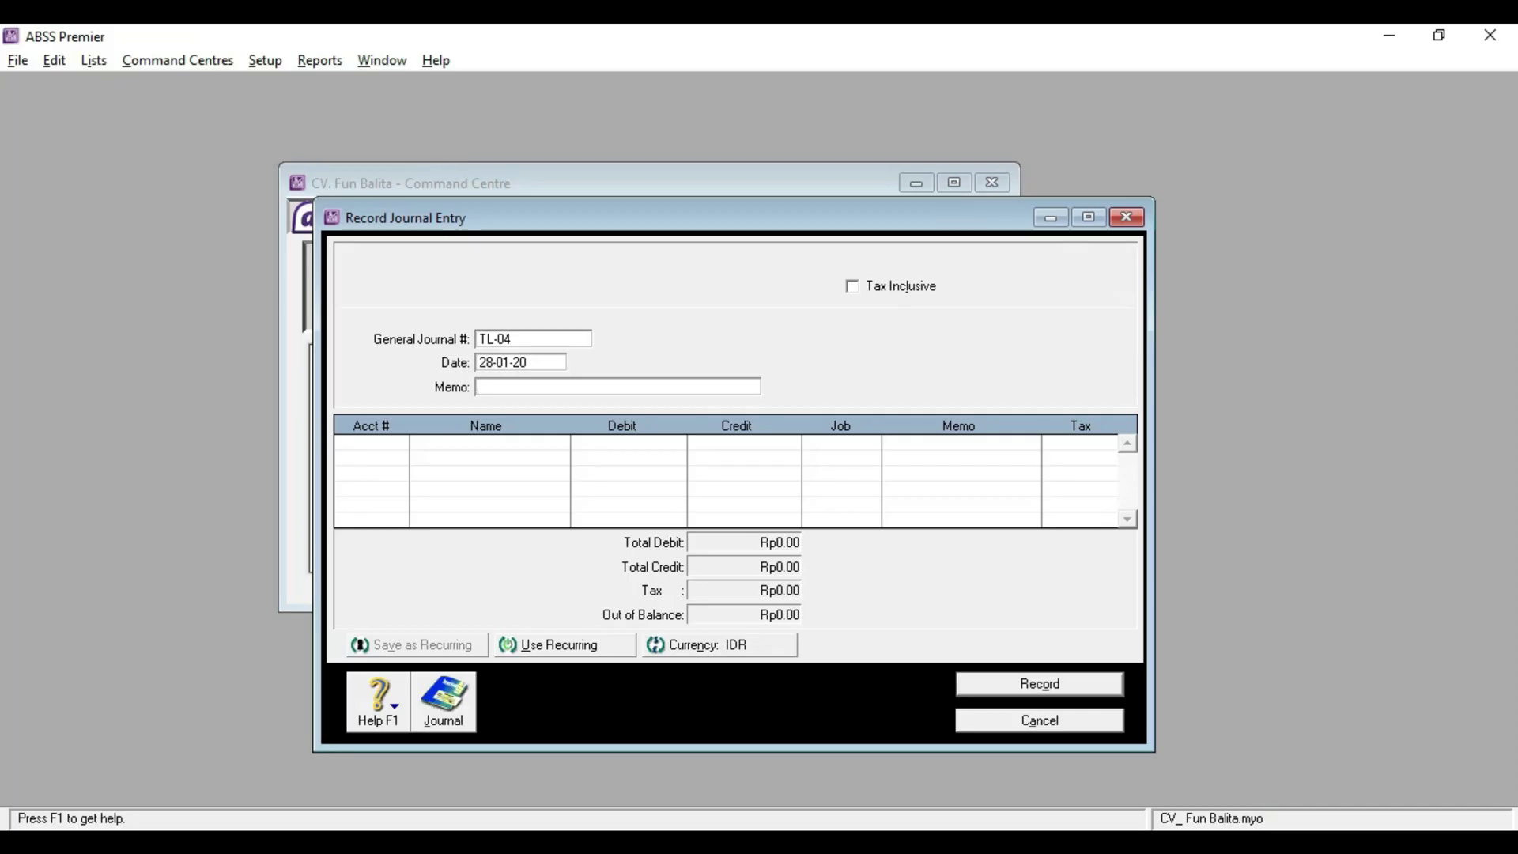
{"action": "type", "text": "pE"}
{"action": "key", "text": "BackSpace"}
{"action": "key", "text": "BackSpace"}
{"action": "type", "text": "Pembayaran Gaji KA"}
{"action": "key", "text": "BackSpace"}
{"action": "type", "text": "ar"}
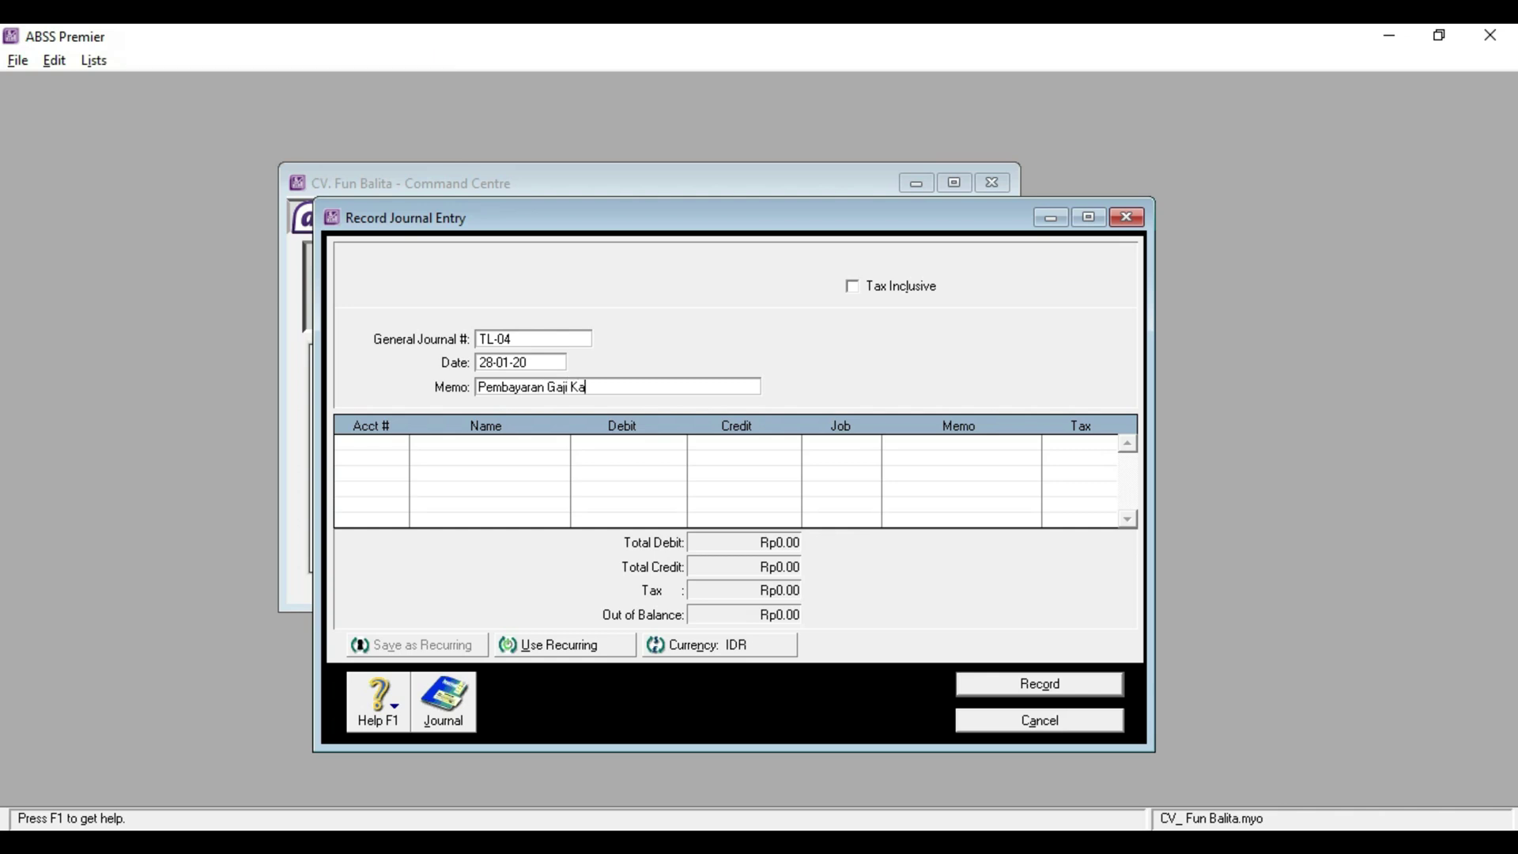
{"action": "type", "text": "yawan"}
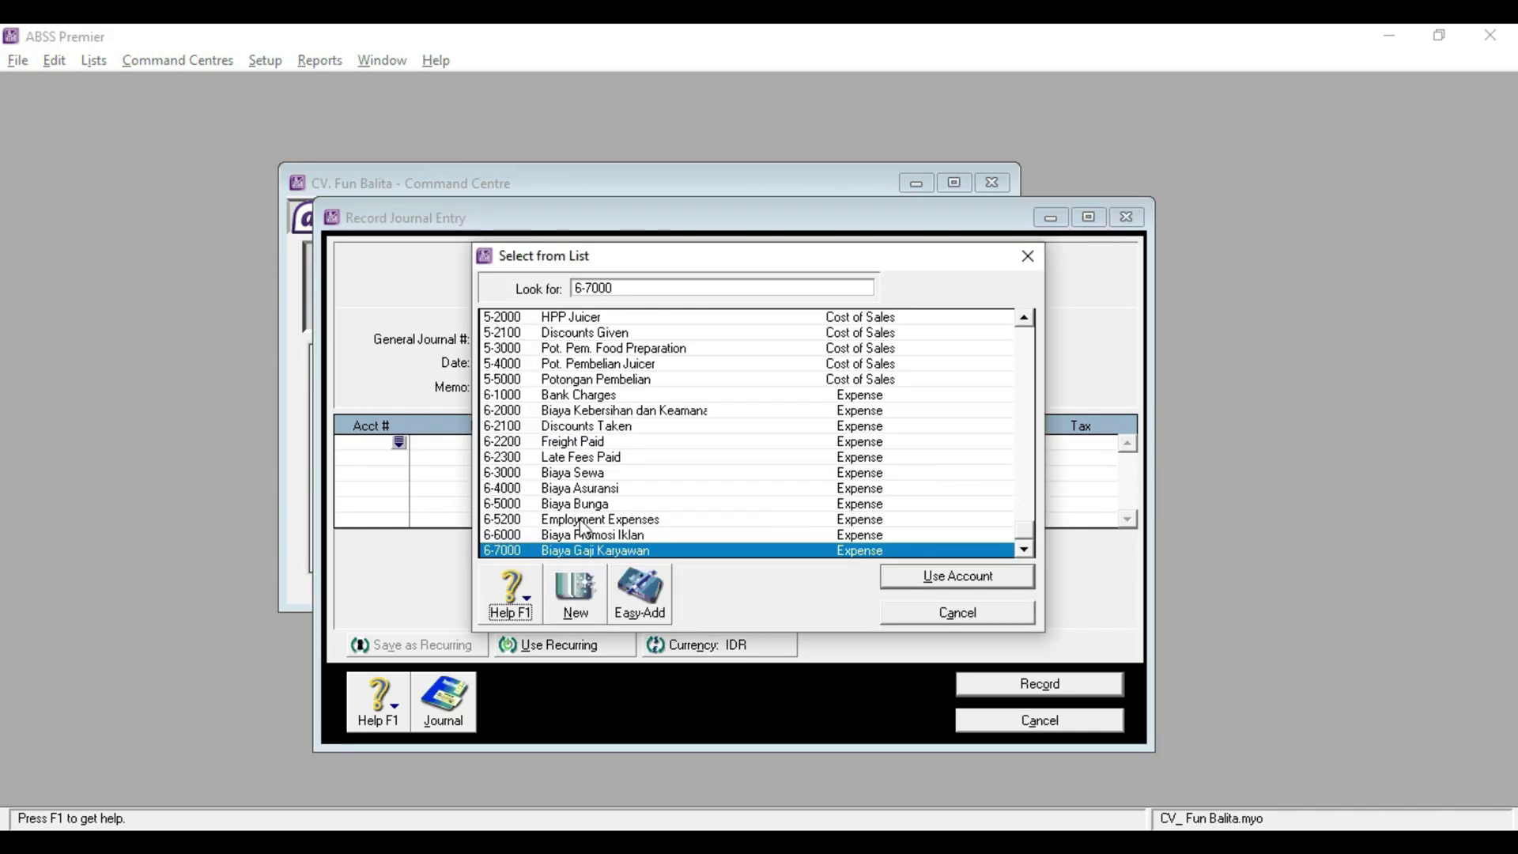
Debit account 6-7000 Biaya Gaji Karyawan with Rp1,150,000 on the first journal line
{"action": "double_click", "coordinate": [616, 551]}
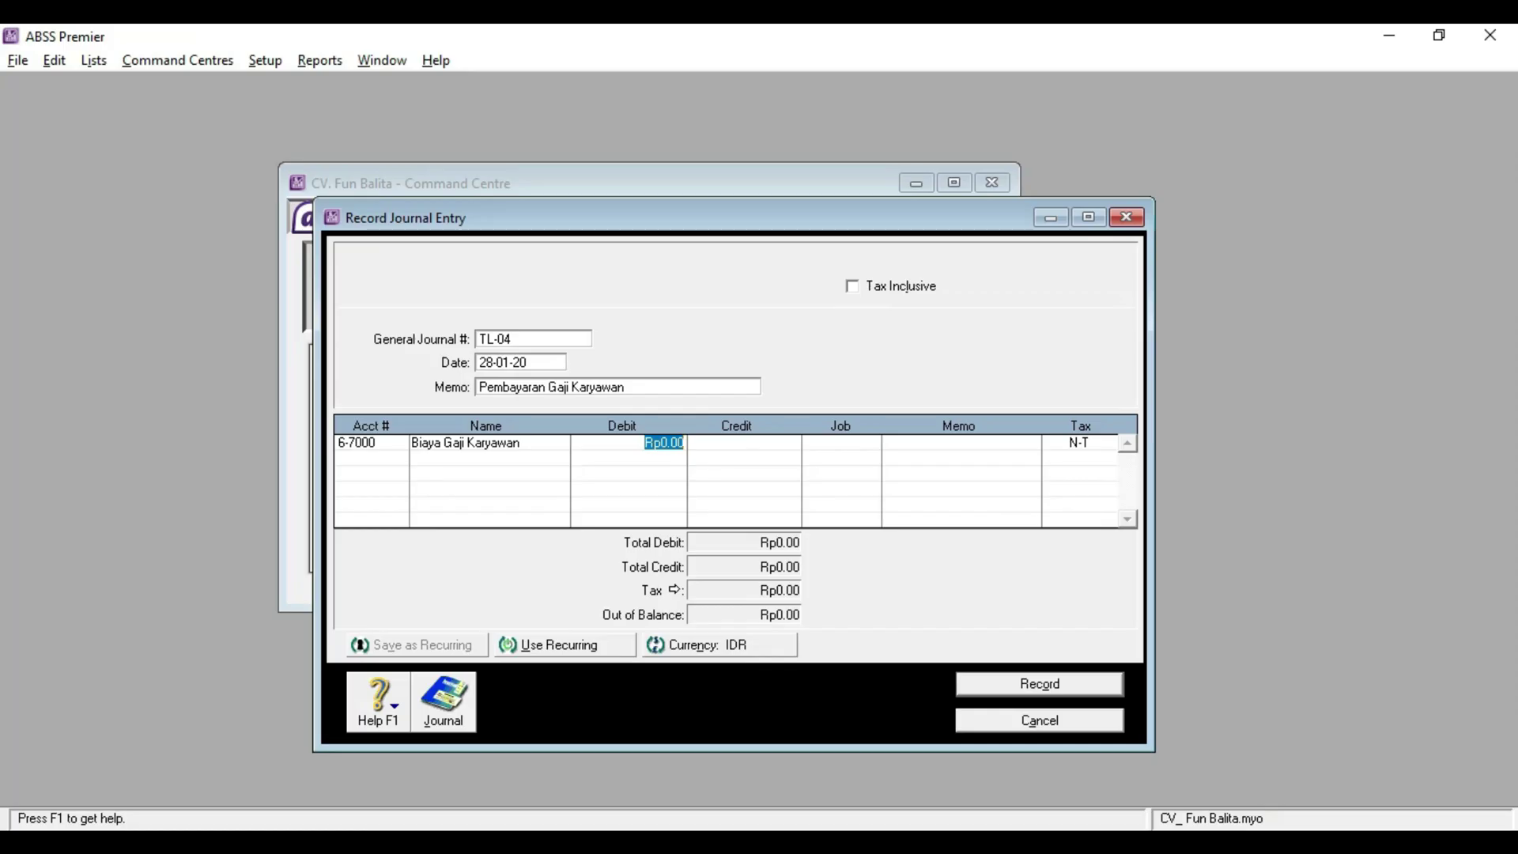
{"action": "type", "text": "11150000"}
{"action": "key", "text": "Tab"}
{"action": "key", "text": "Tab"}
{"action": "key", "text": "Tab"}
{"action": "key", "text": "Tab"}
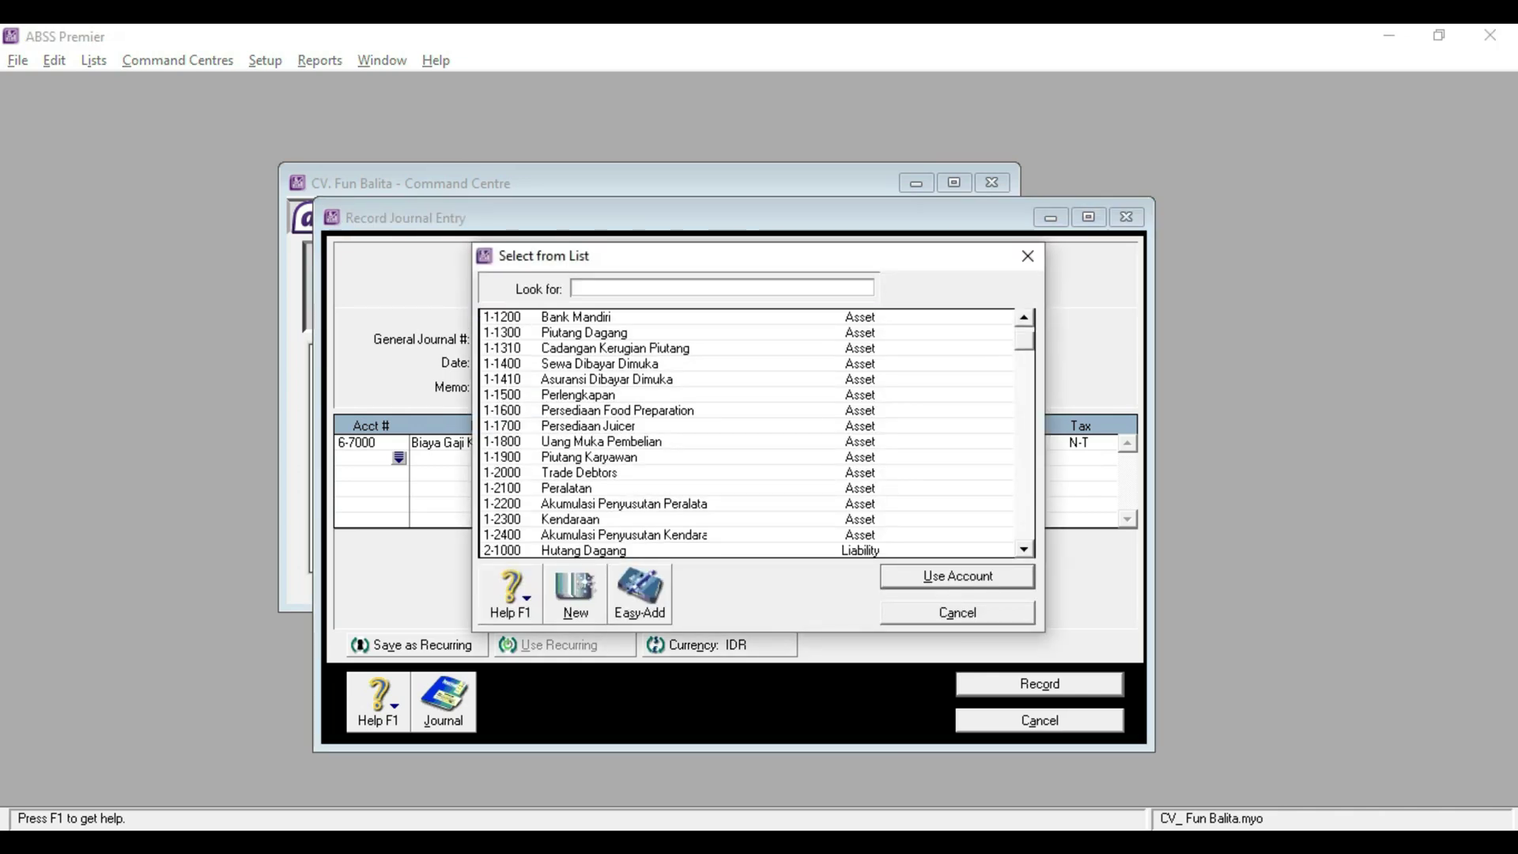
Credit account 1-1200 Bank Mandiri with Rp1,150,000 on the second journal line
{"action": "type", "text": "1-1200"}
{"action": "double_click", "coordinate": [611, 317]}
{"action": "key", "text": "Tab"}
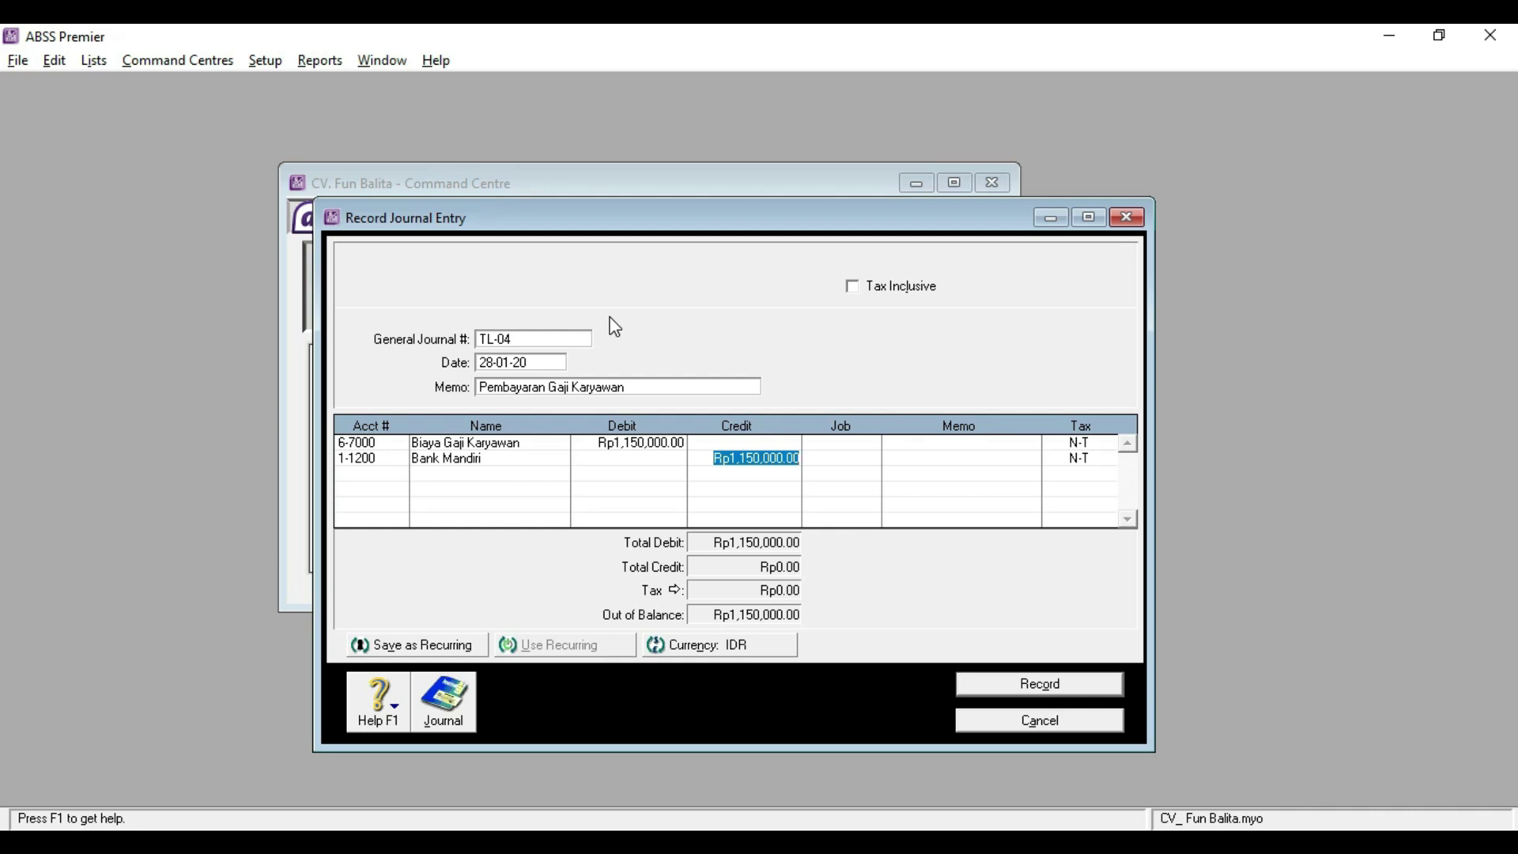
{"action": "key", "text": "Tab"}
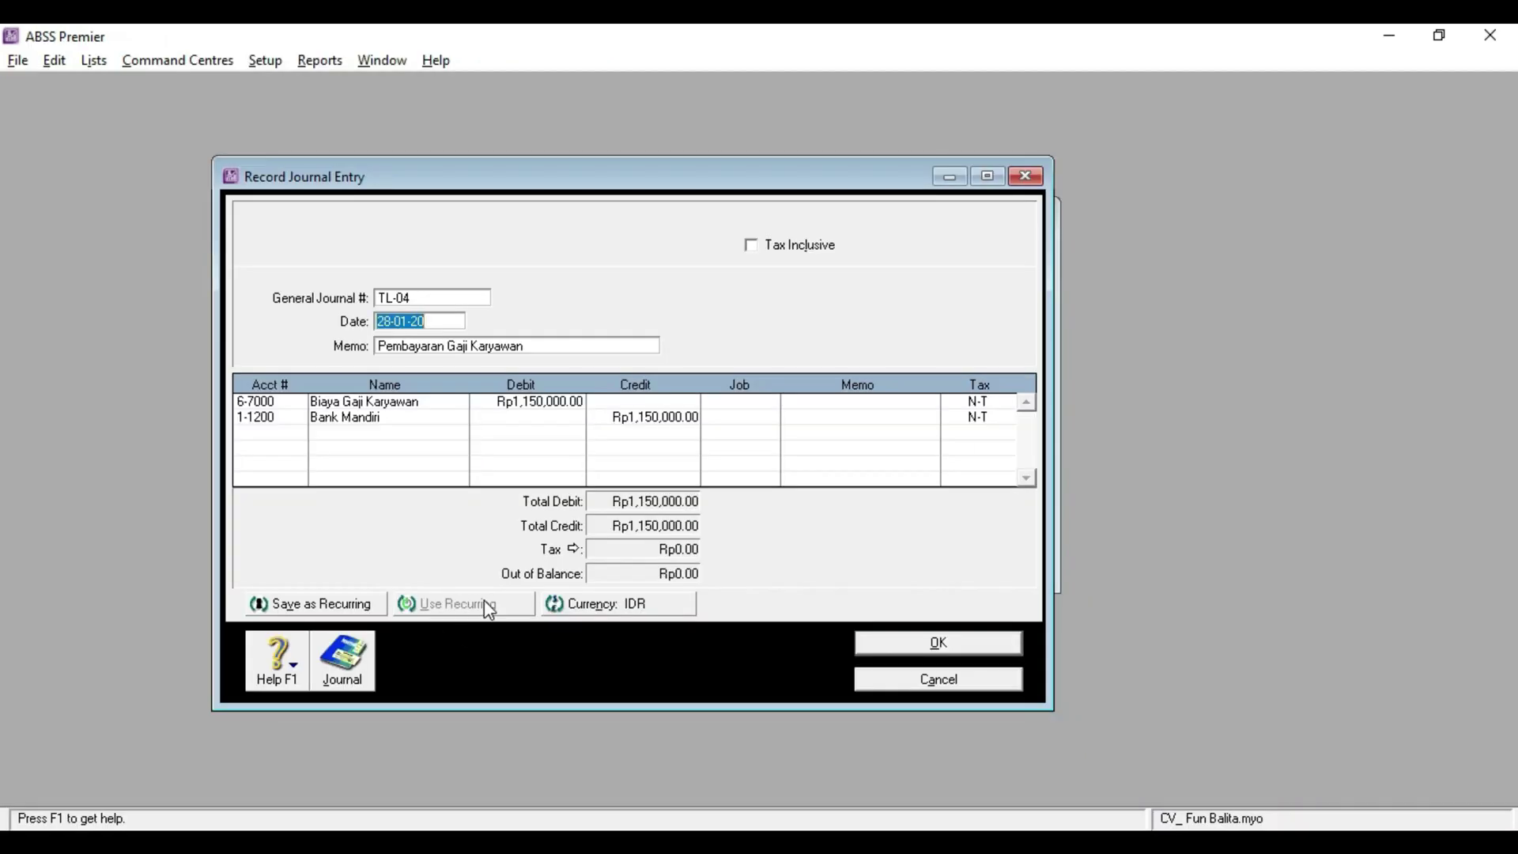
Save the salary entry as a monthly recurring transaction starting 28-01-20, then record it and close the journal form
{"action": "left_click", "coordinate": [305, 605]}
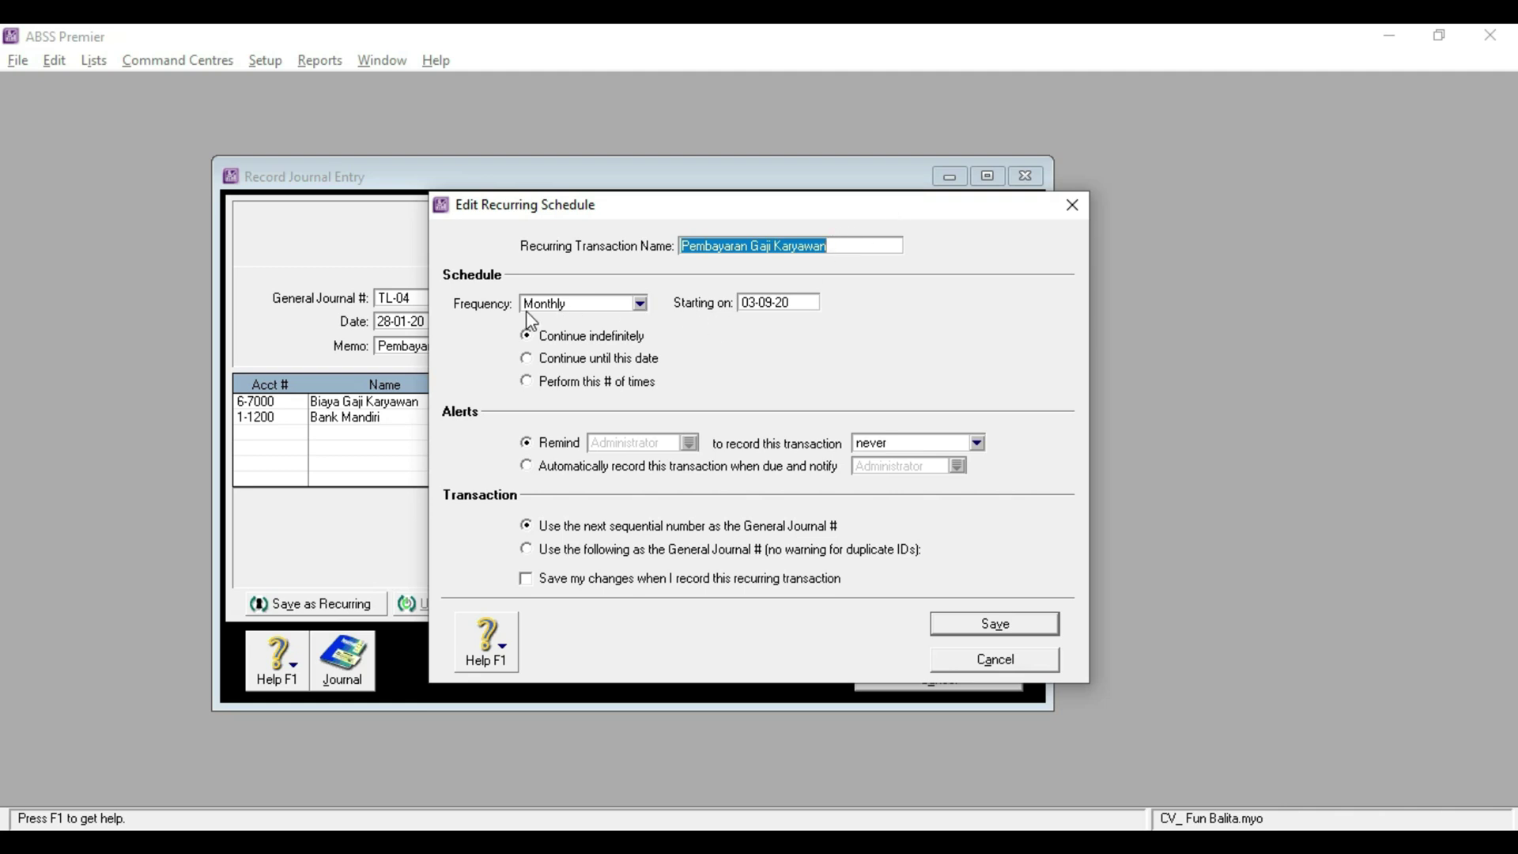
{"action": "left_click", "coordinate": [615, 303]}
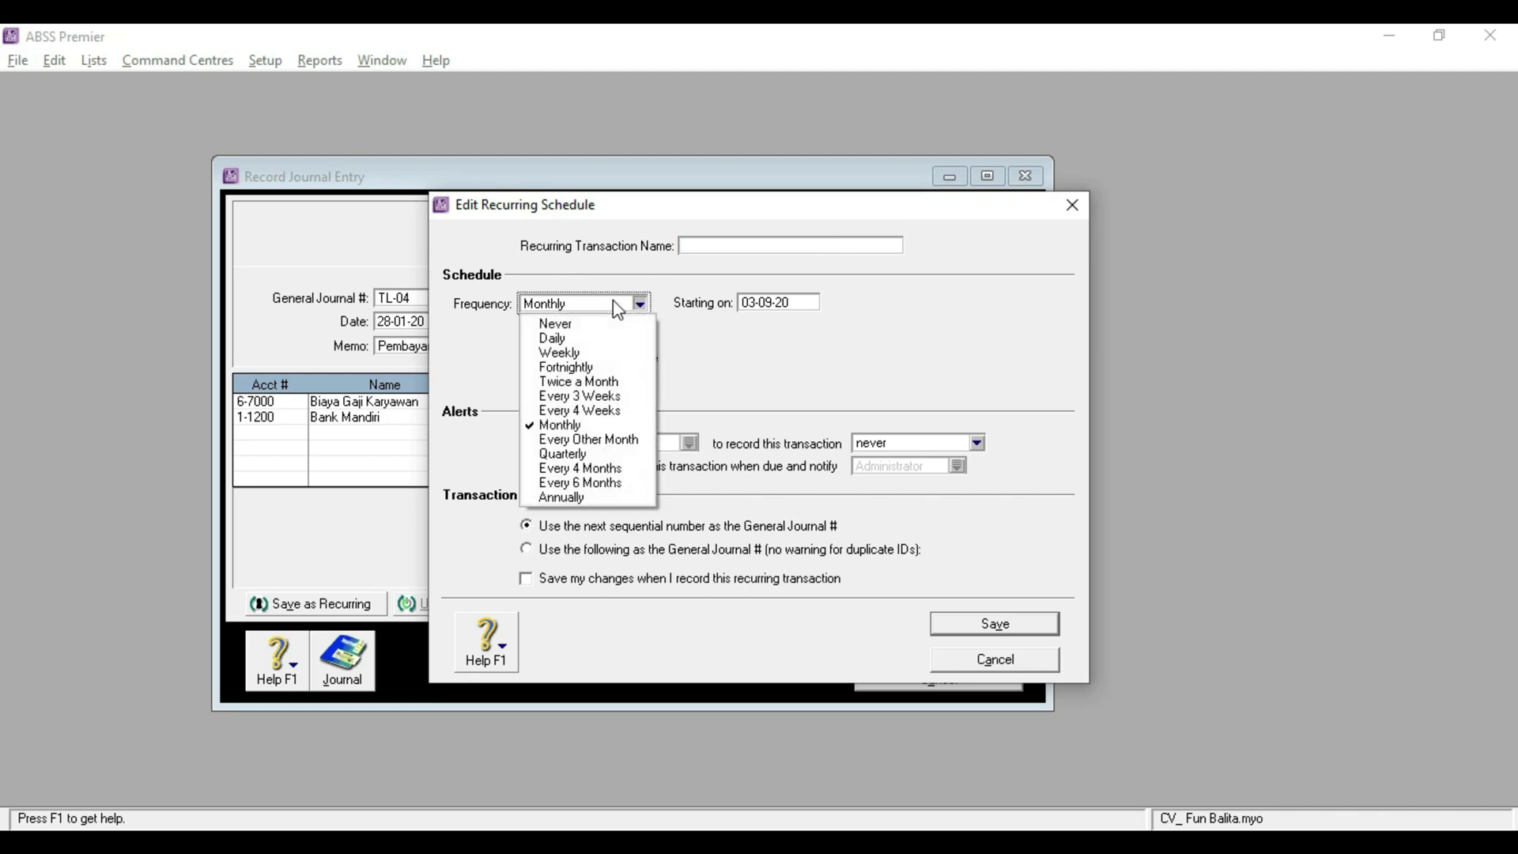
{"action": "left_click", "coordinate": [598, 428]}
{"action": "left_click", "coordinate": [761, 301]}
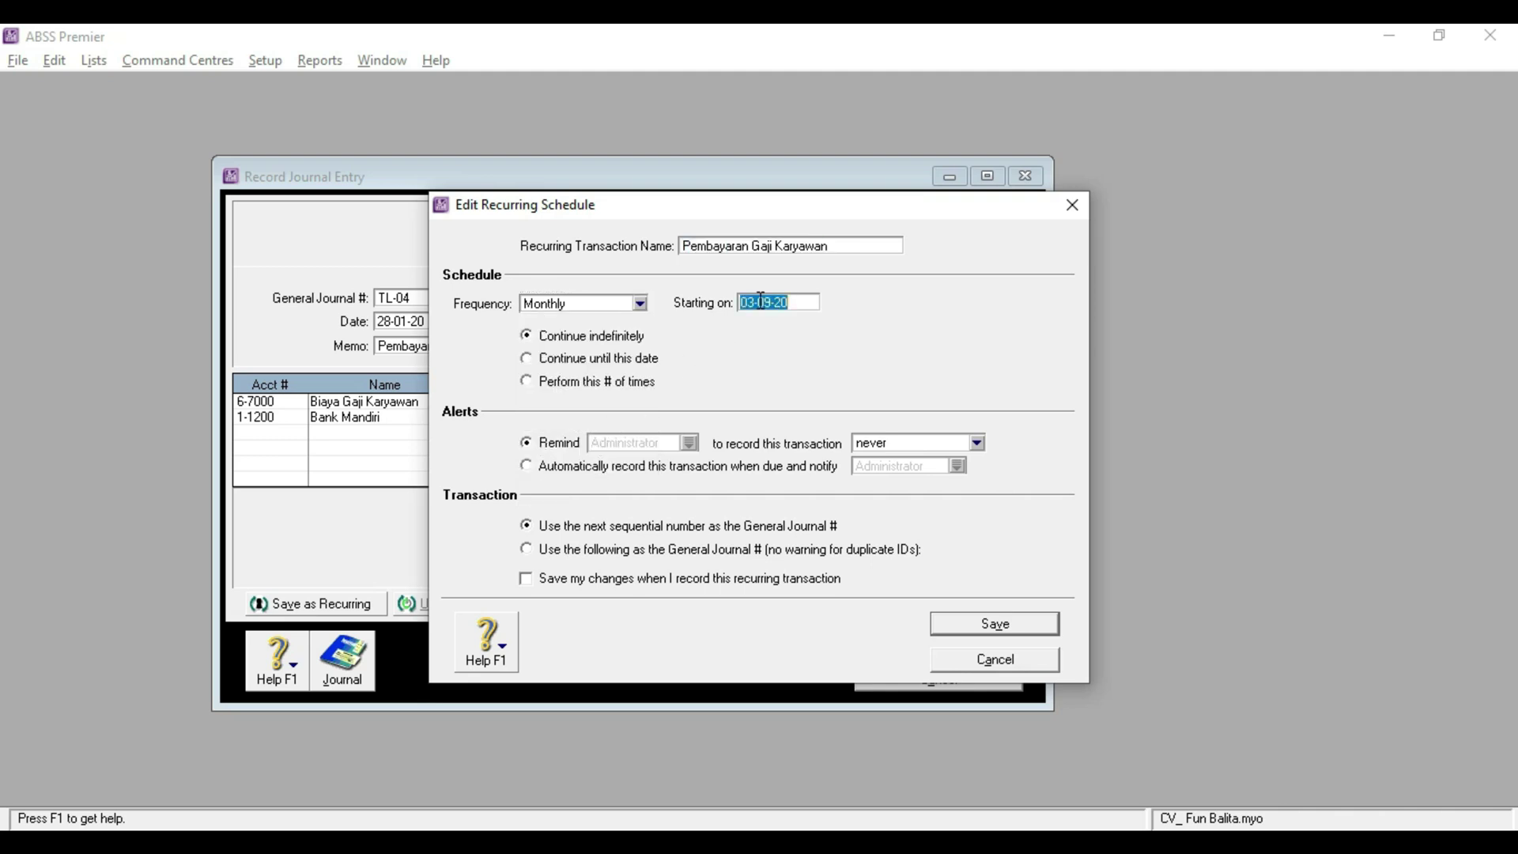
{"action": "type", "text": "28-01-20"}
{"action": "key", "text": "Tab"}
{"action": "left_click", "coordinate": [975, 621]}
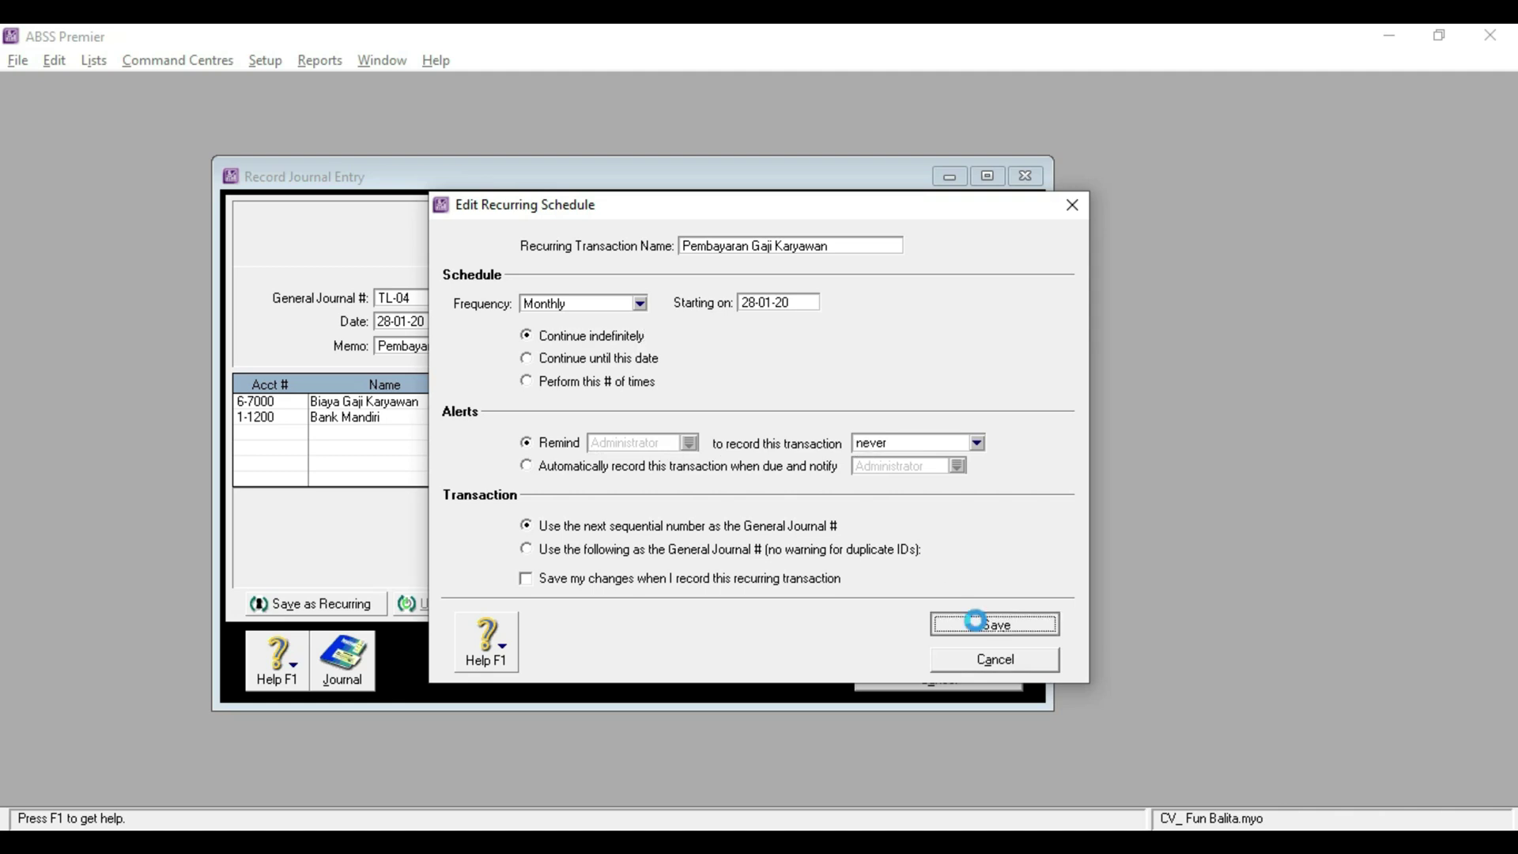
{"action": "left_click", "coordinate": [1068, 685]}
{"action": "left_click", "coordinate": [1080, 721]}
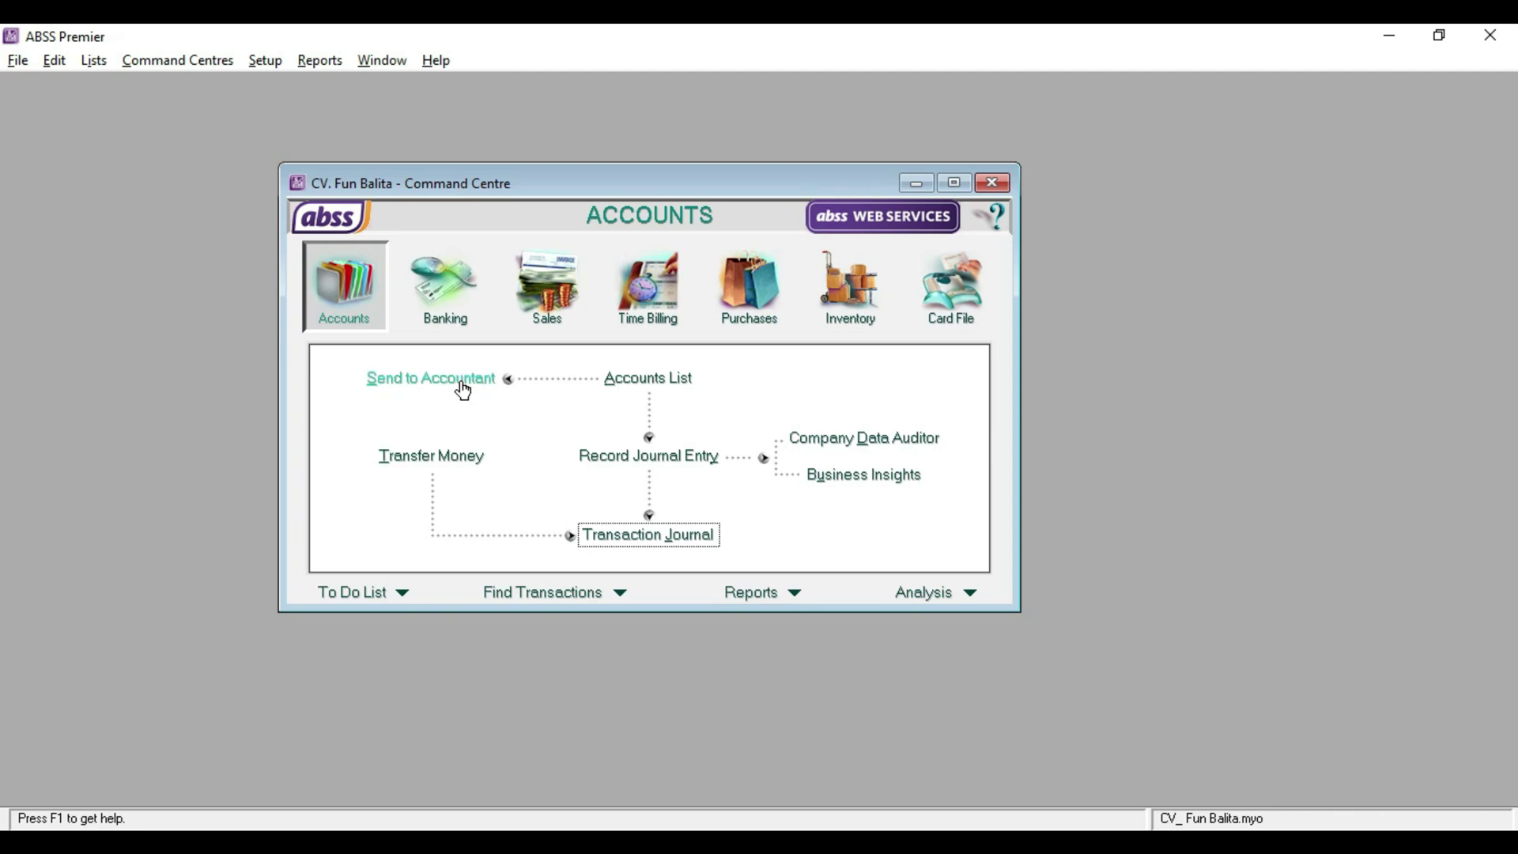
Start a Receive Money transaction in Banking with ID BN-01 and date it 27-01-20
{"action": "left_click", "coordinate": [440, 303]}
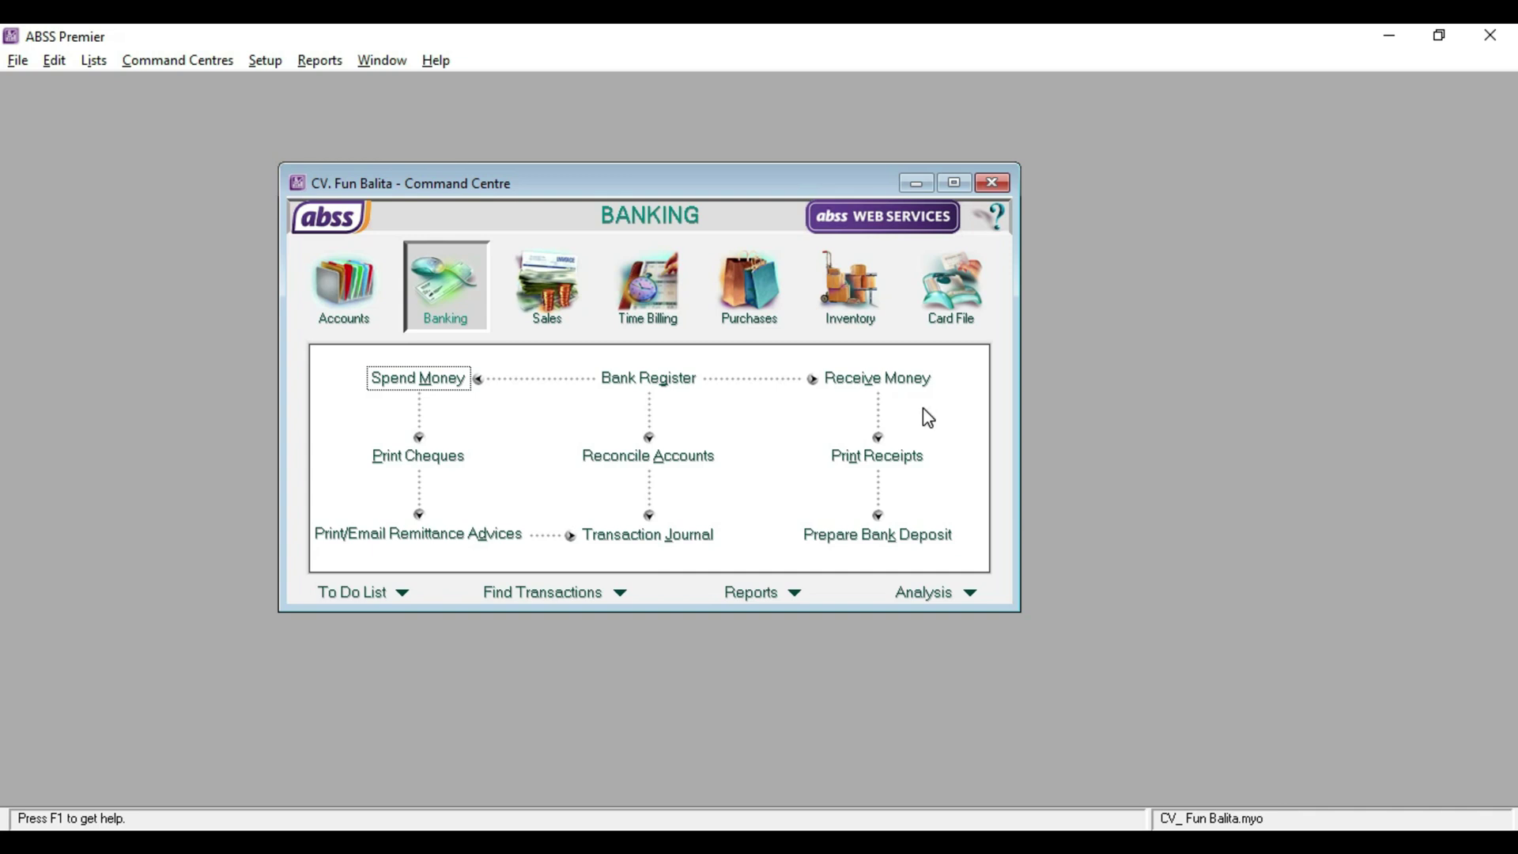
{"action": "left_click", "coordinate": [903, 377]}
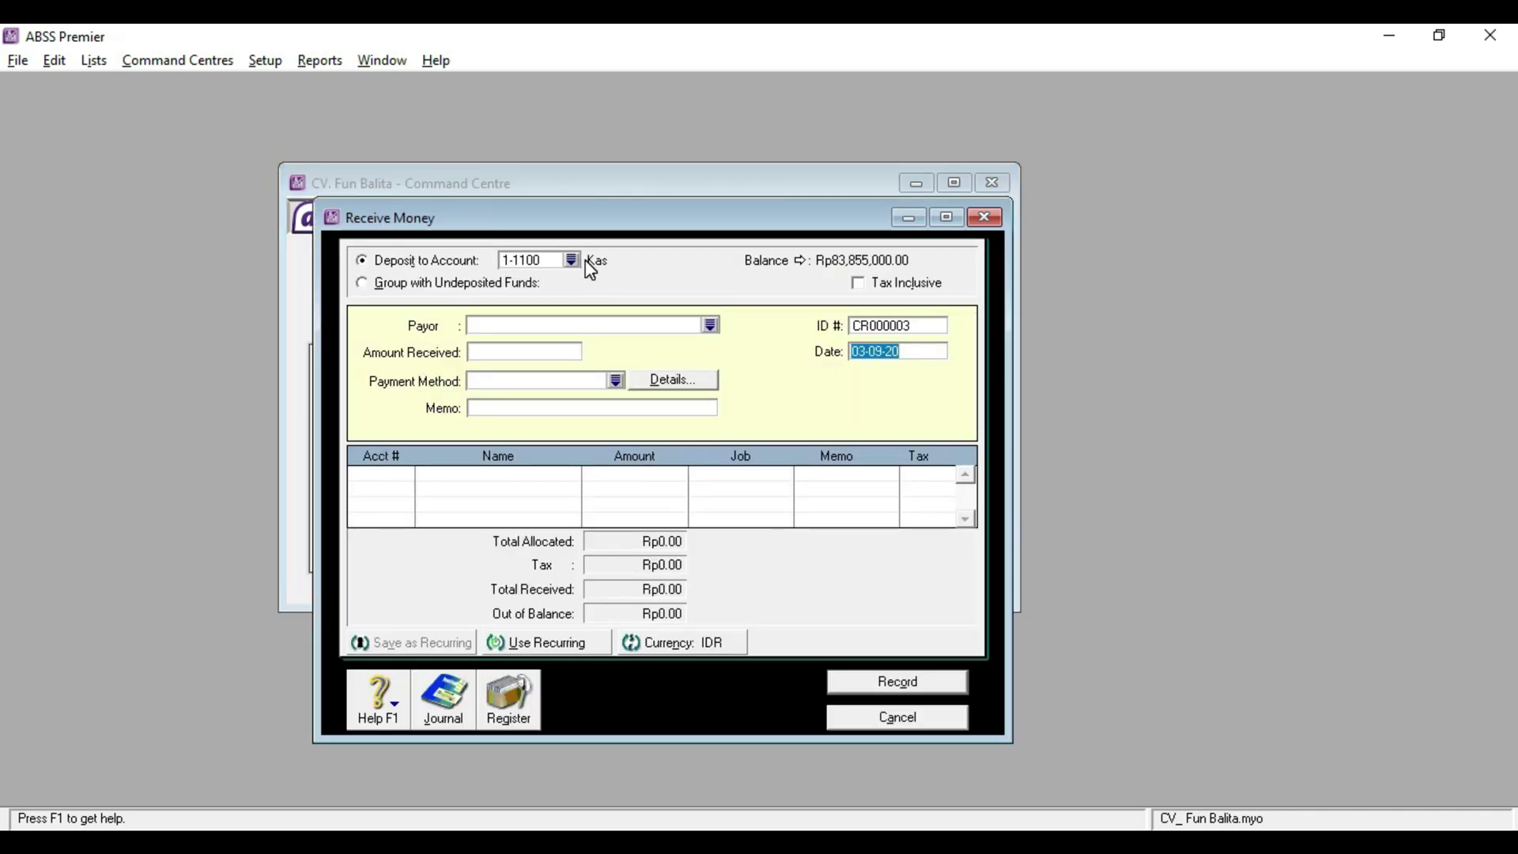
{"action": "left_click", "coordinate": [900, 326]}
{"action": "type", "text": "BN-"}
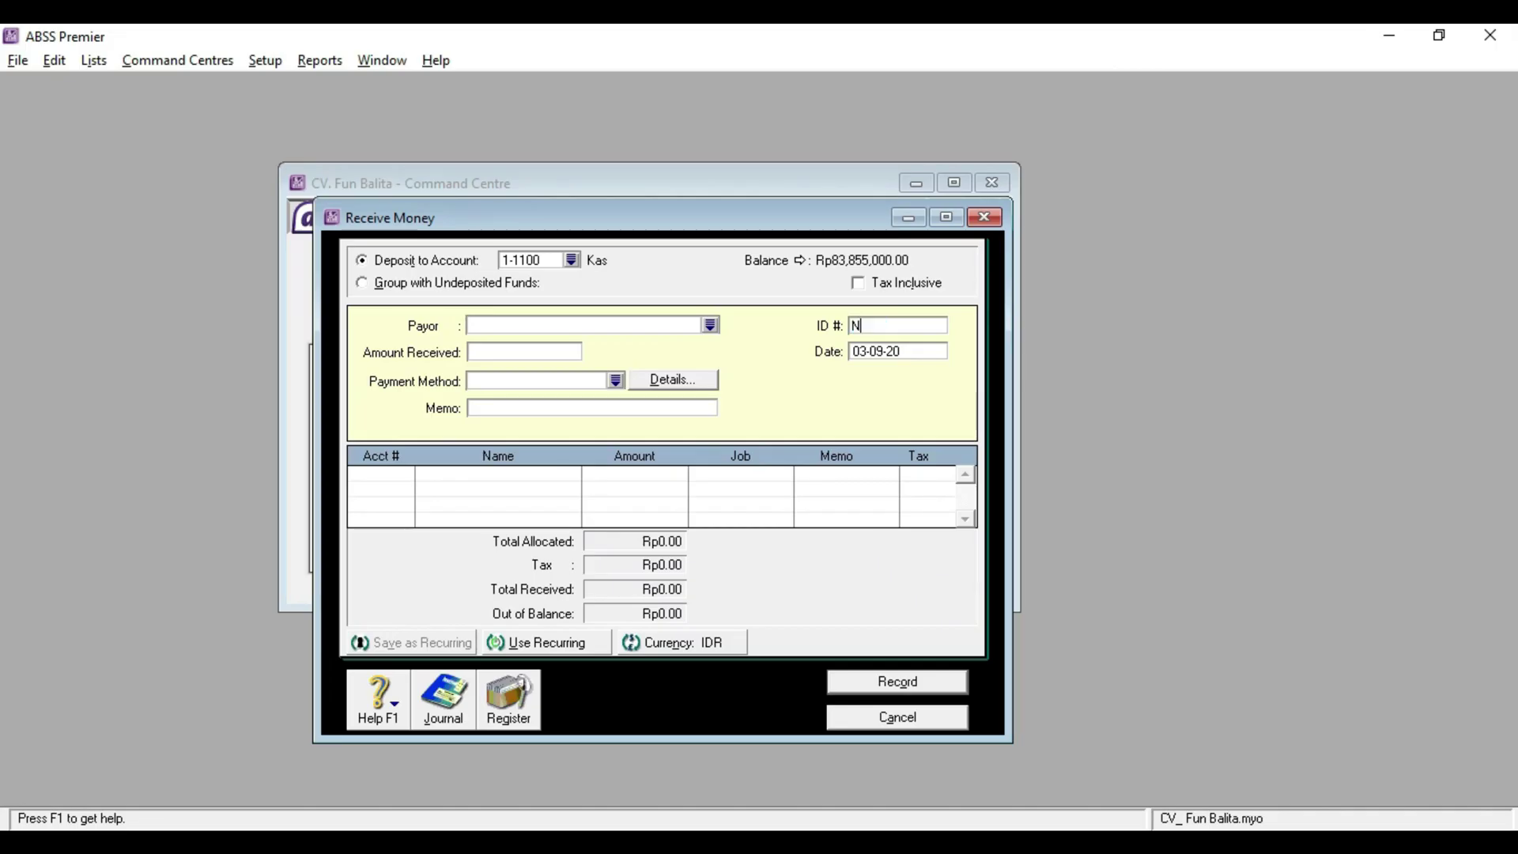
{"action": "type", "text": "01"}
{"action": "key", "text": "Tab"}
{"action": "type", "text": "27-01-2"}
Enter "Pembayaran Piutang Karyawan" as the memo of receipt BN-01
{"action": "left_click", "coordinate": [514, 407]}
{"action": "type", "text": "PE"}
{"action": "key", "text": "BackSpace"}
{"action": "type", "text": "embayaran"}
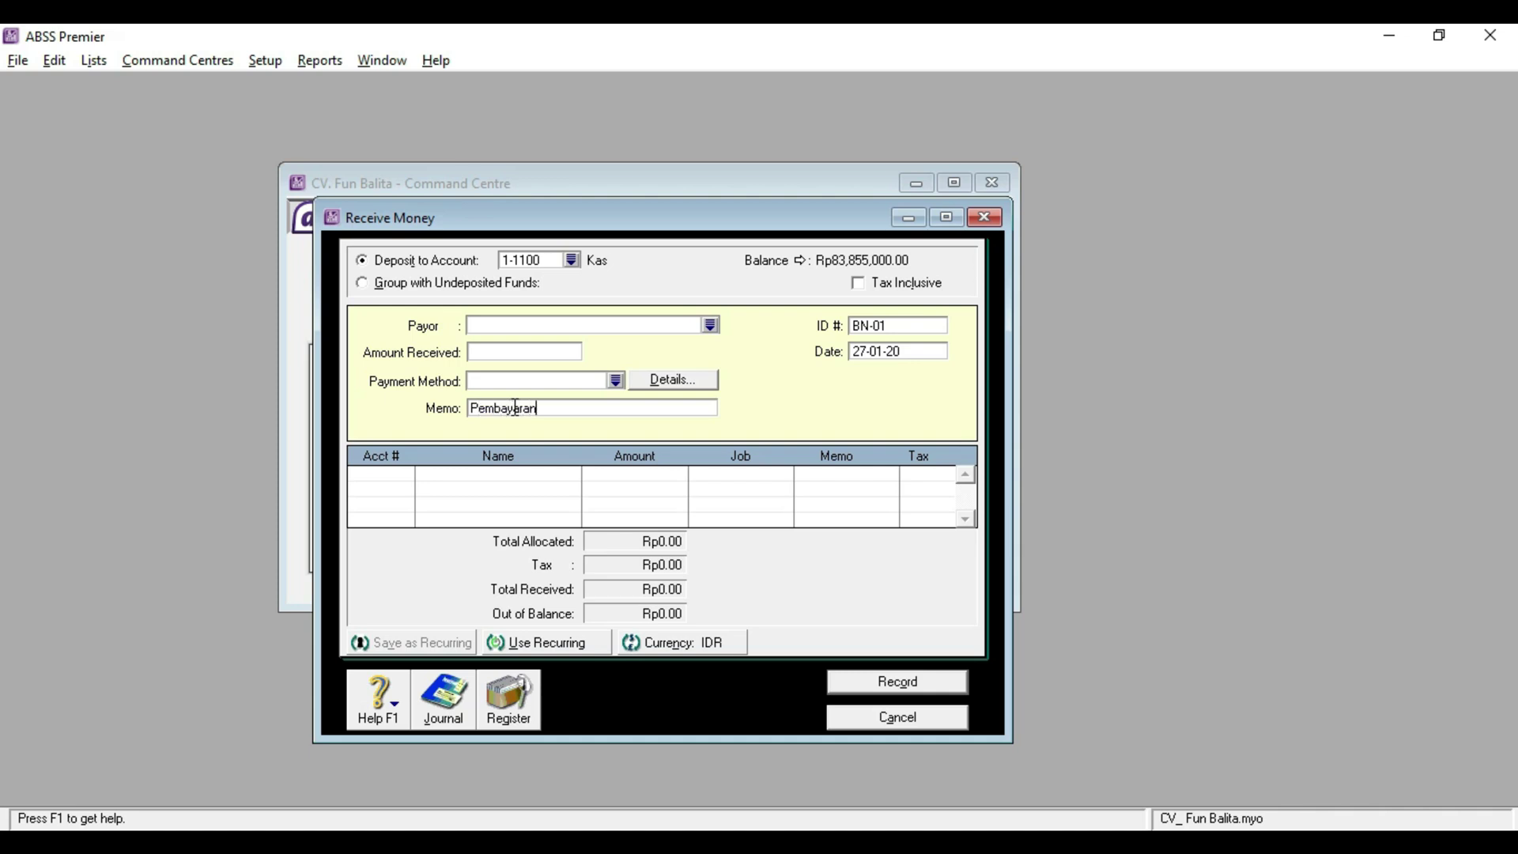
{"action": "type", "text": " Piutang Karyw"}
{"action": "type", "text": "wan"}
Allocate Rp300,000 to account 1-1900 Piutang Karyawan on the receipt's first line, consulting the BN-01 cash receipt slide for the amount
{"action": "left_click", "coordinate": [382, 474]}
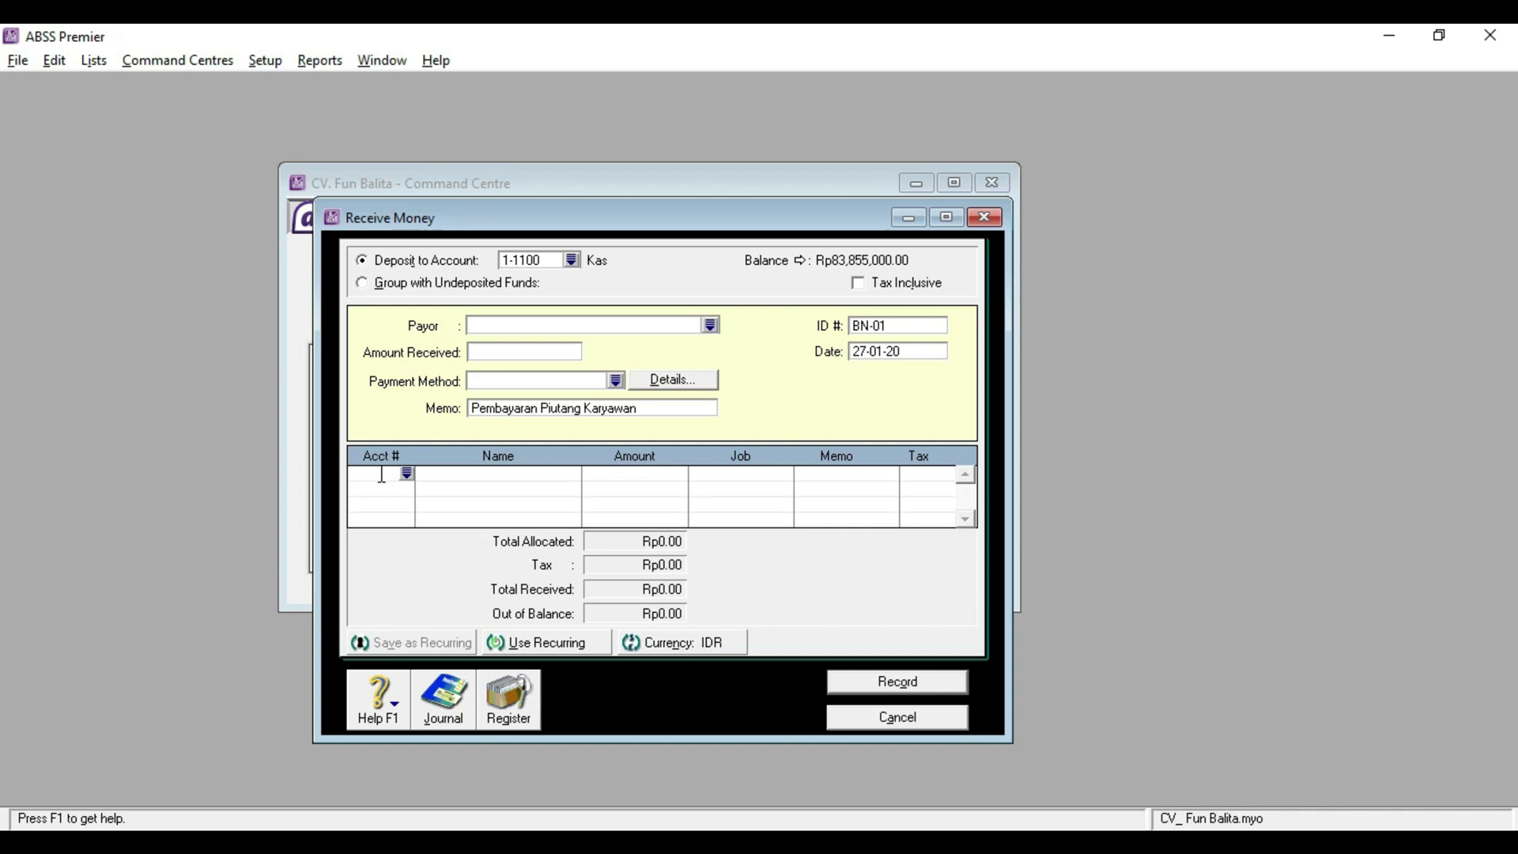
{"action": "type", "text": "4-"}
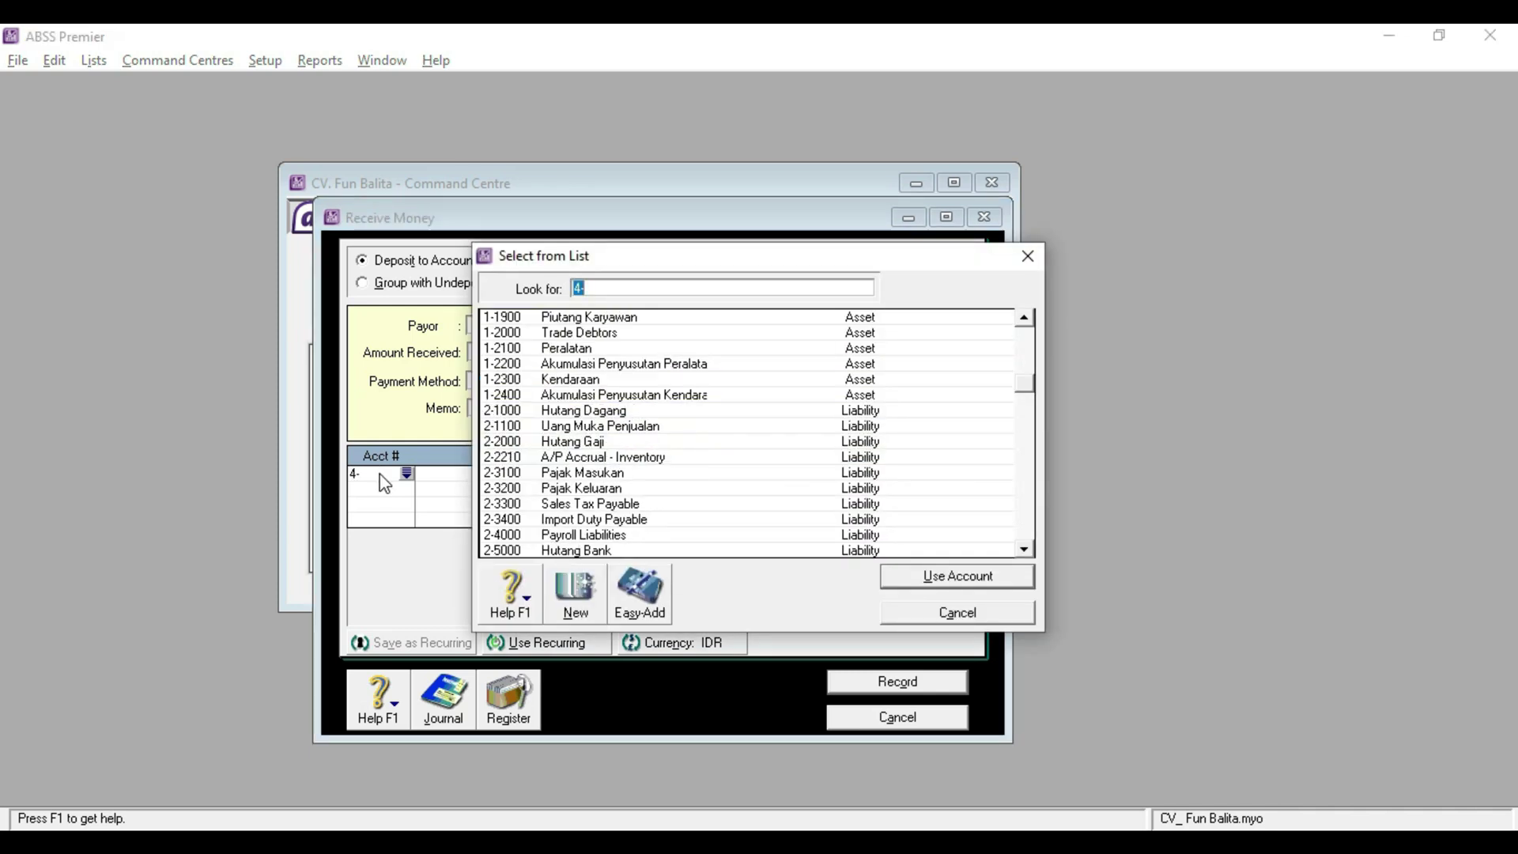
{"action": "double_click", "coordinate": [568, 319]}
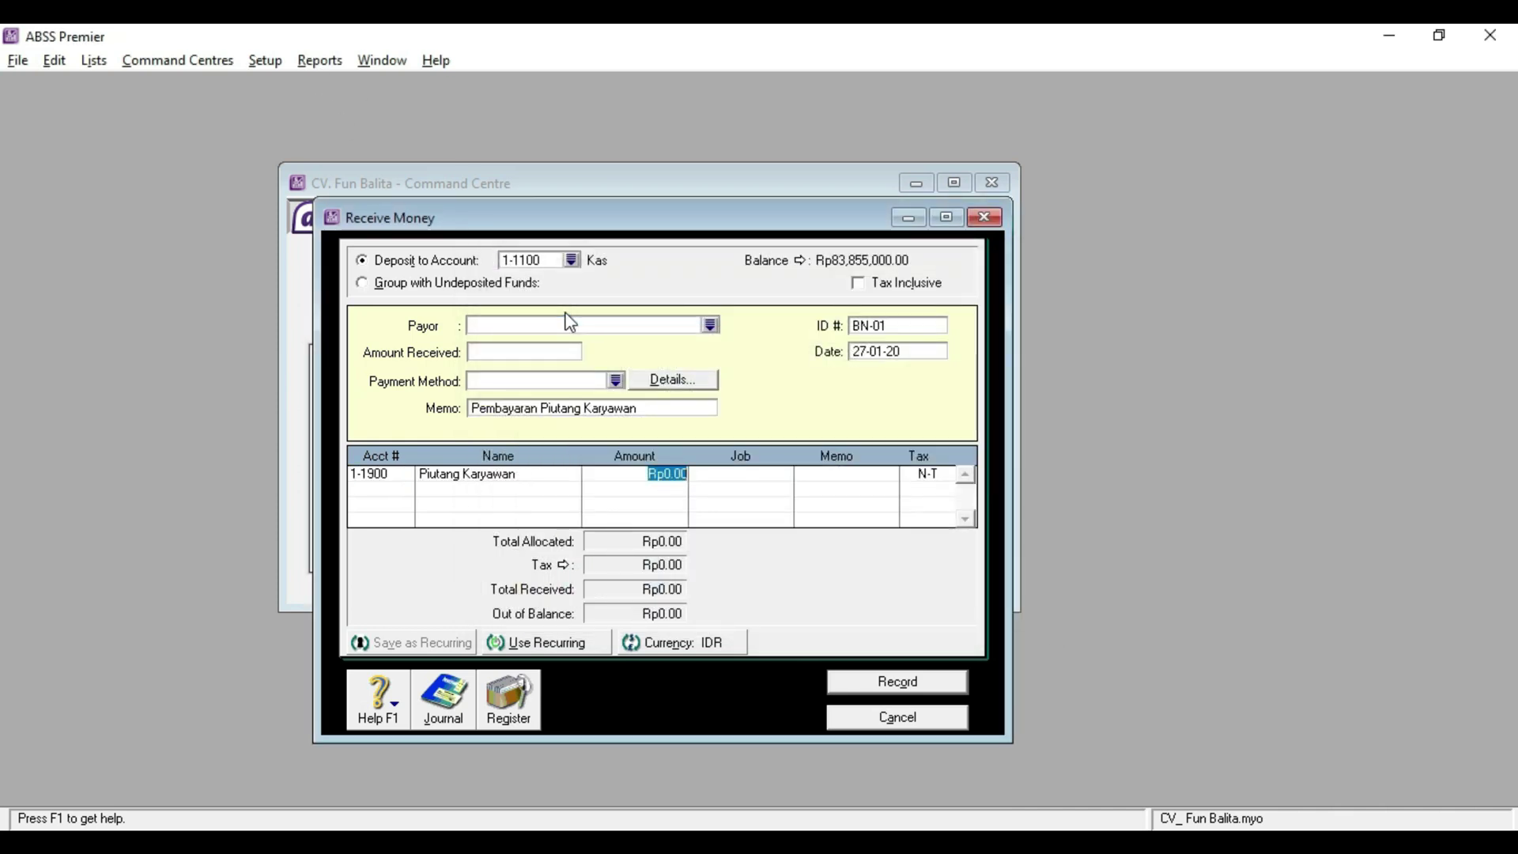
{"action": "key", "text": "alt+Tab"}
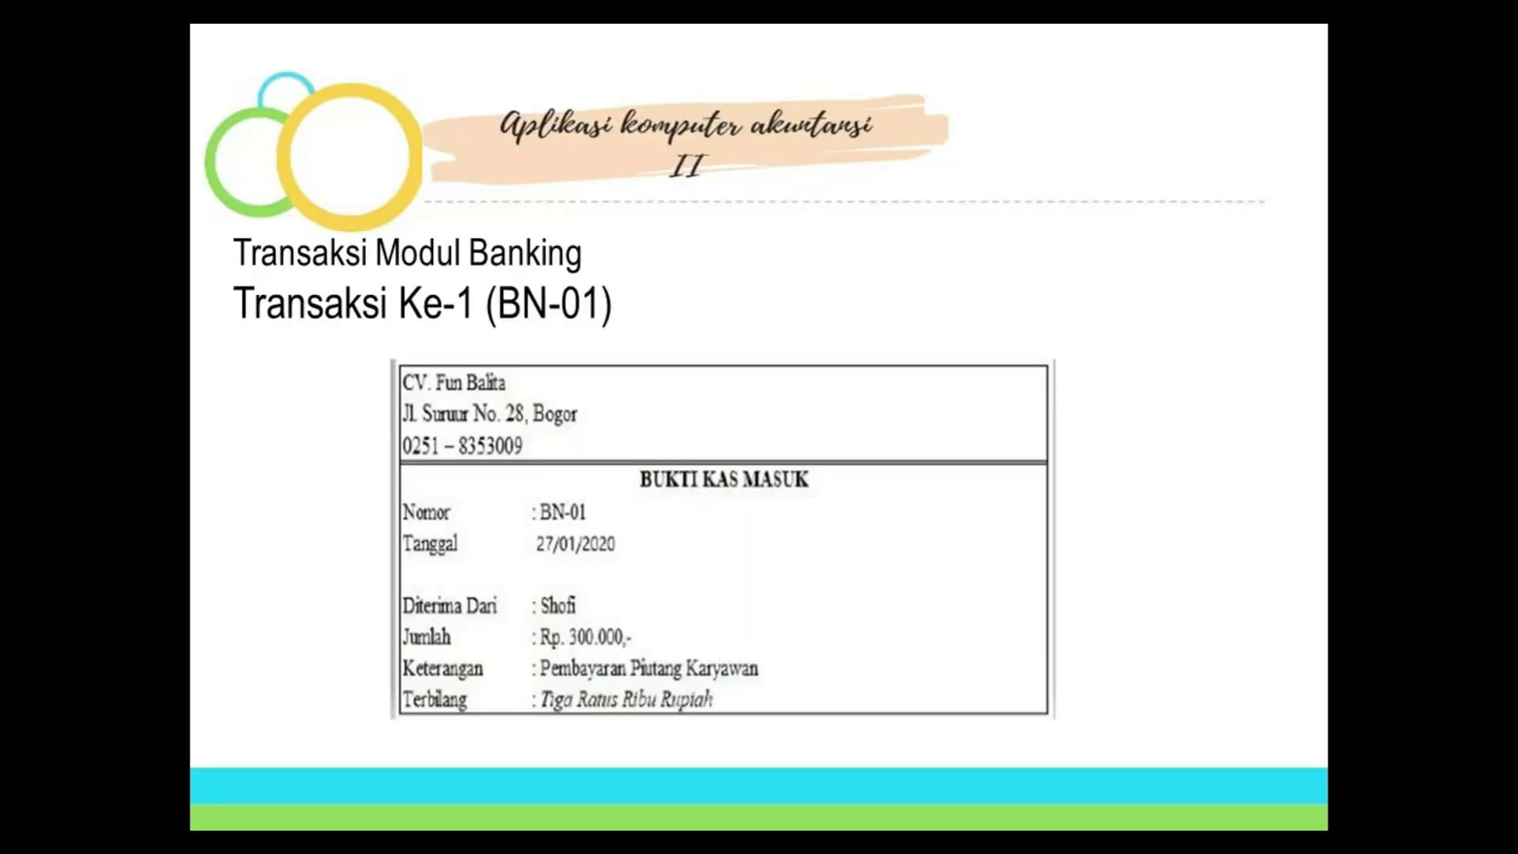
{"action": "key", "text": "alt+Tab"}
{"action": "type", "text": "300000"}
{"action": "key", "text": "Tab"}
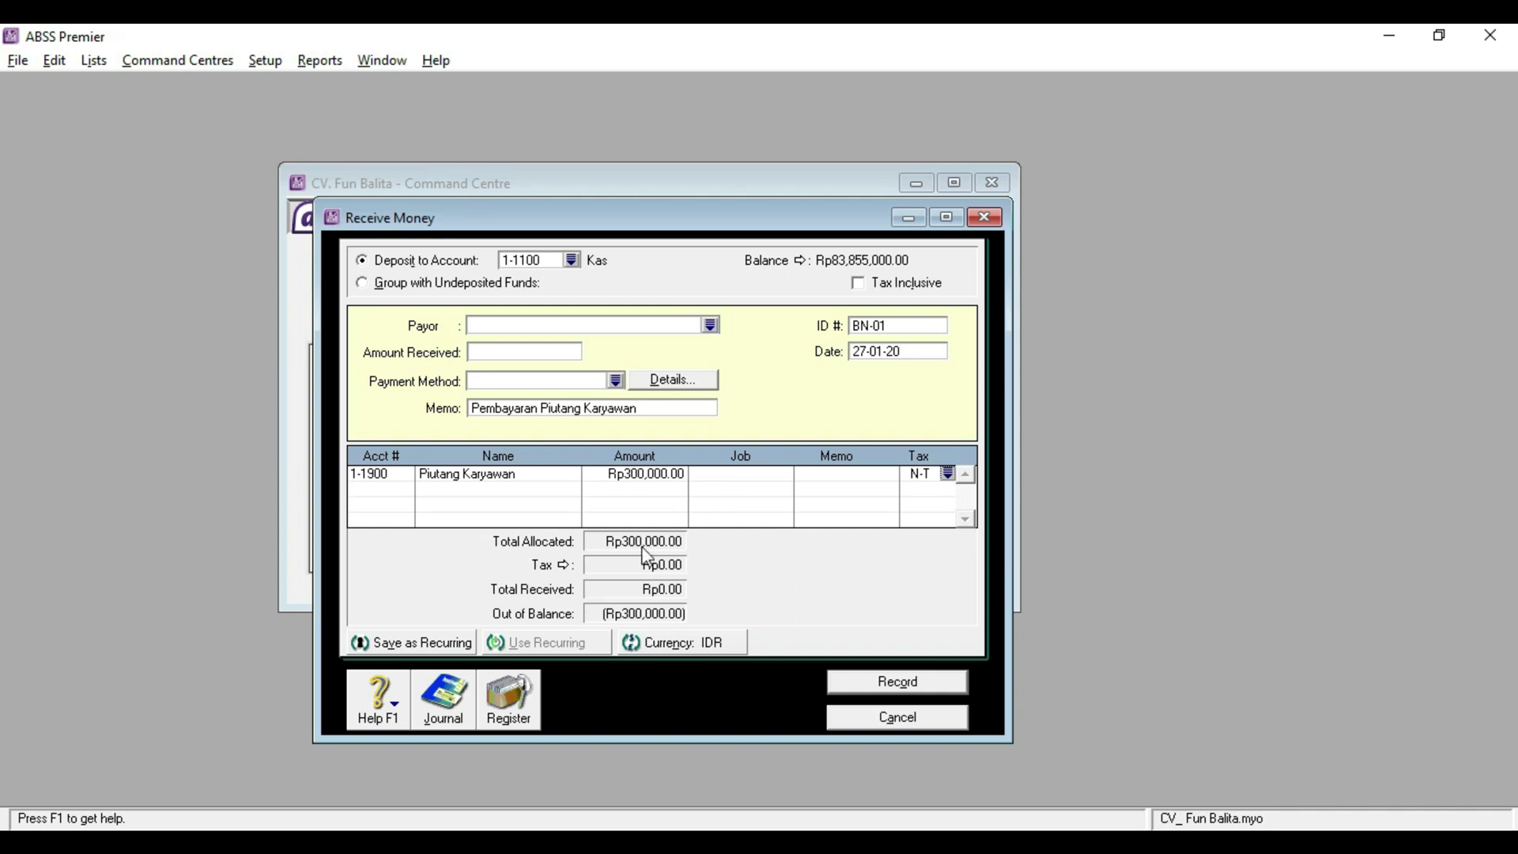
Try to record receipt BN-01, cancel the automatic deposit adjustment, and set the amount received to Rp300,000
{"action": "left_click", "coordinate": [862, 685]}
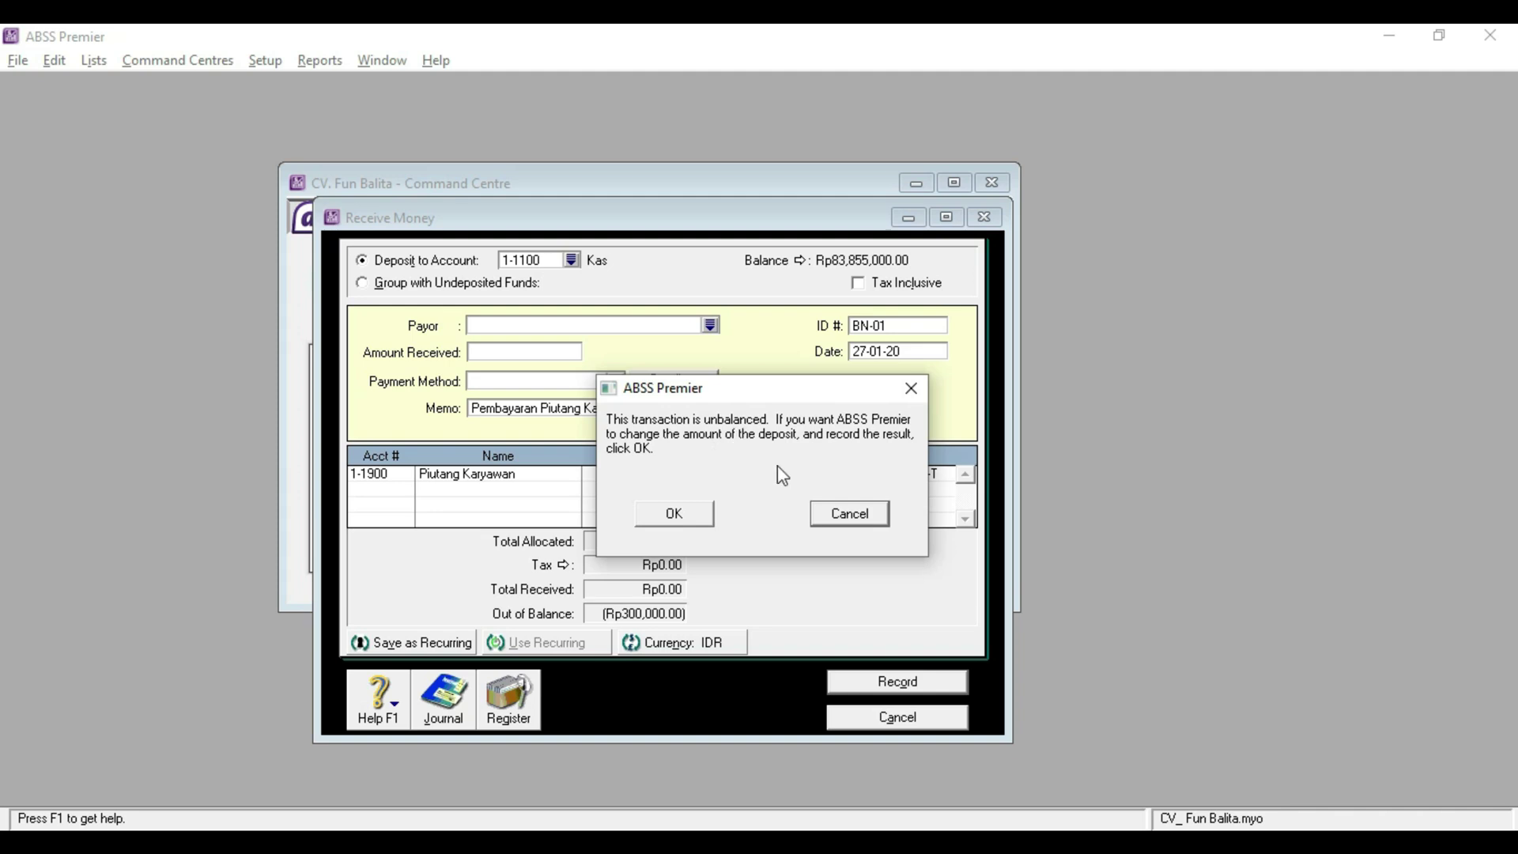
{"action": "left_click", "coordinate": [872, 515]}
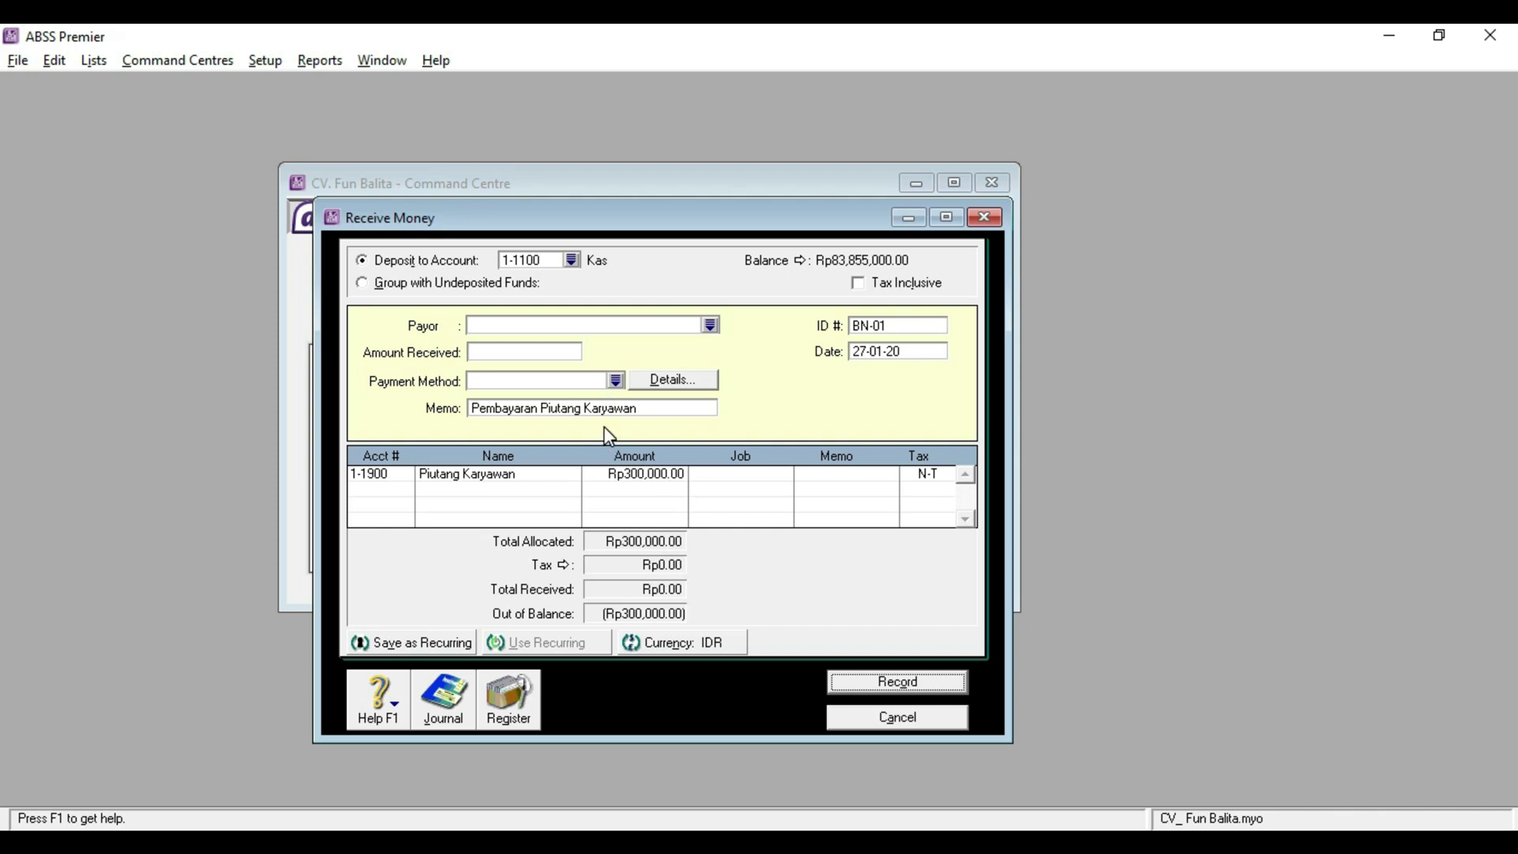
{"action": "left_click", "coordinate": [508, 350]}
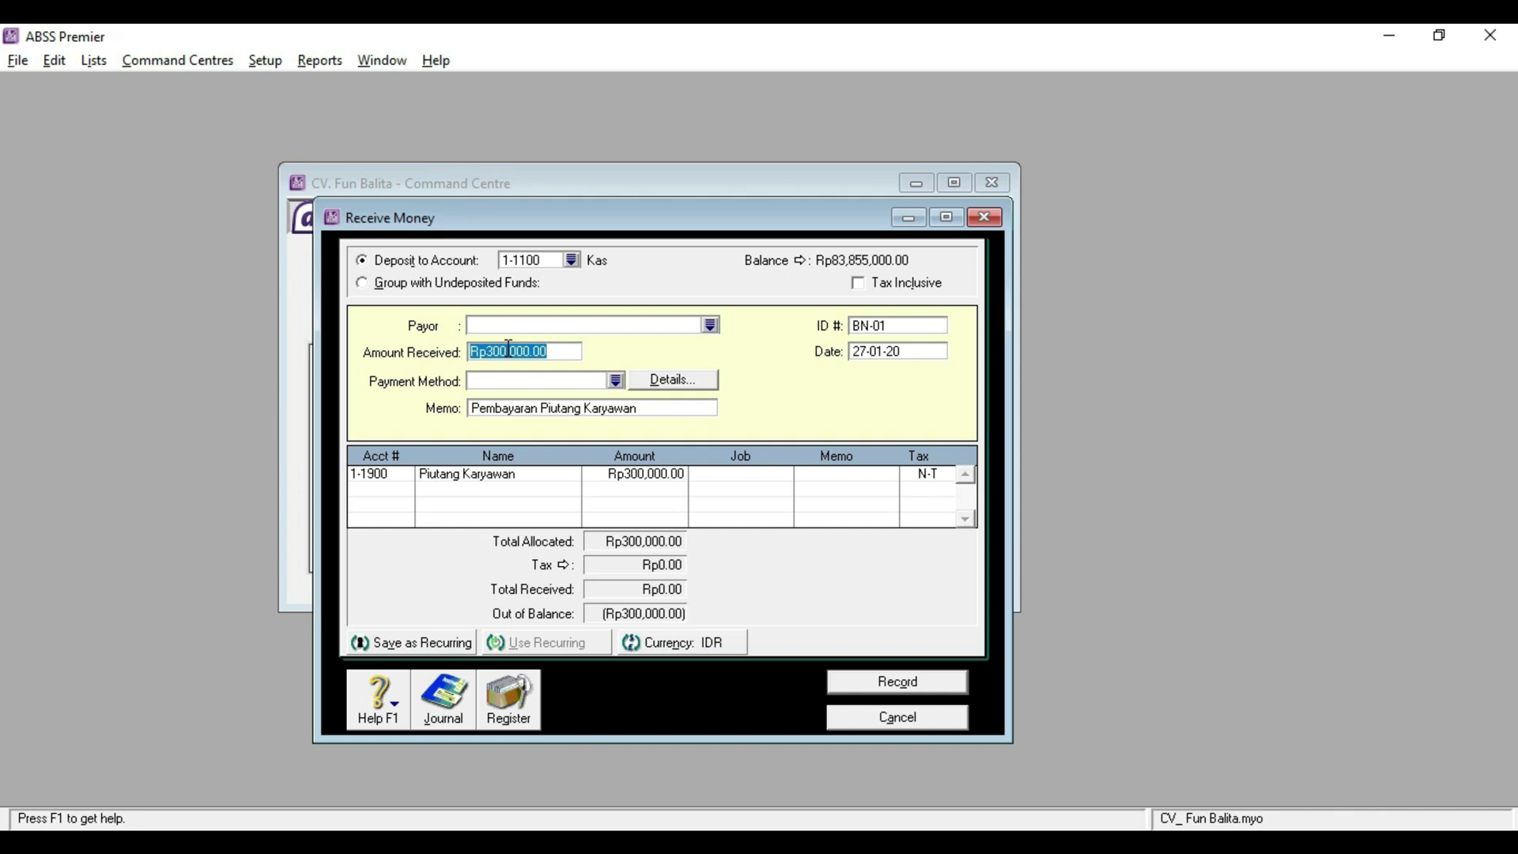
{"action": "key", "text": "Tab"}
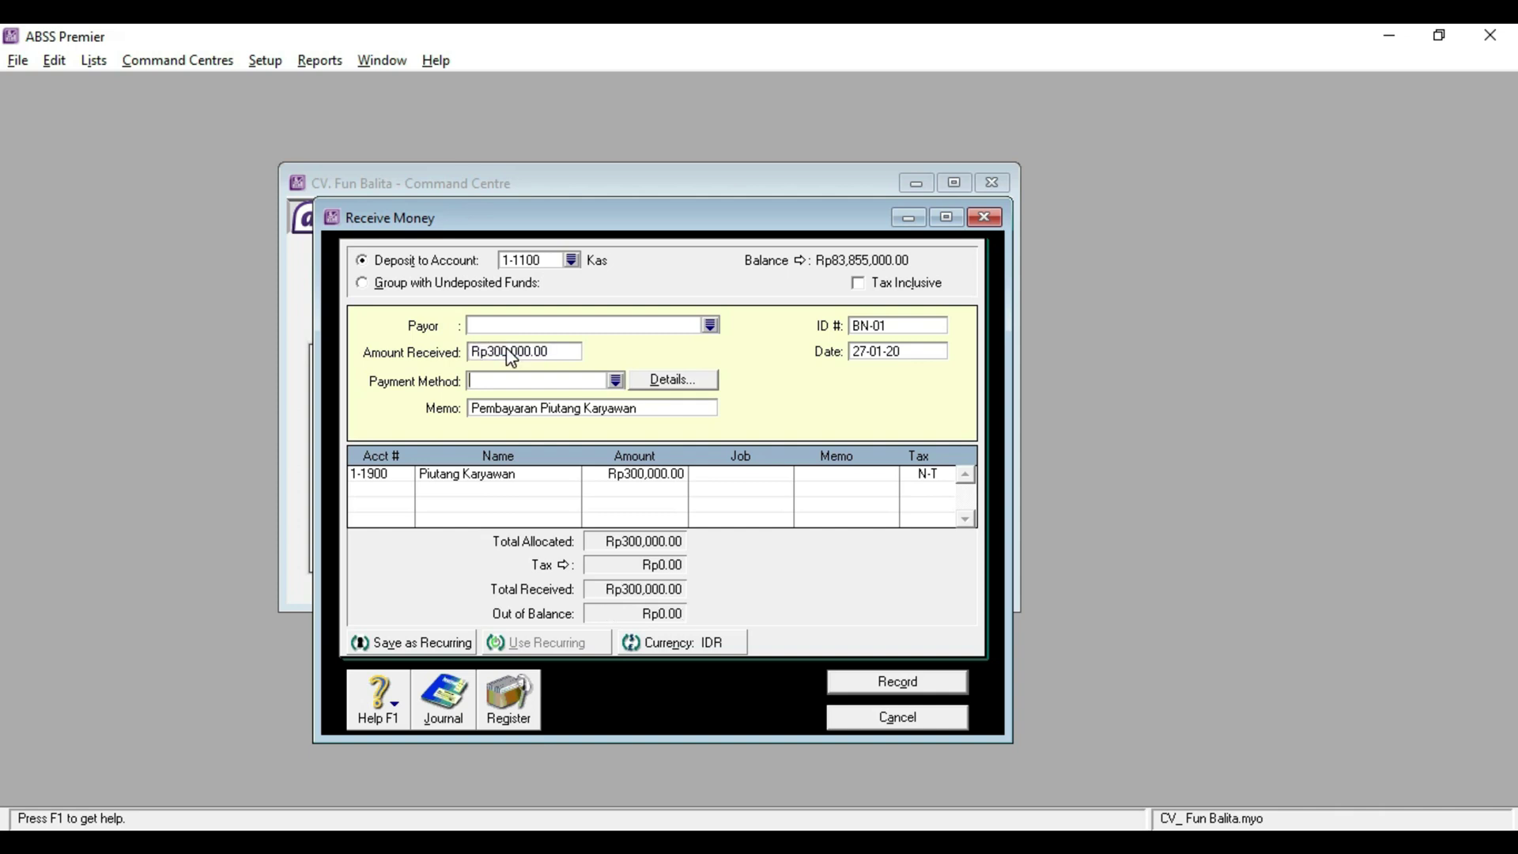